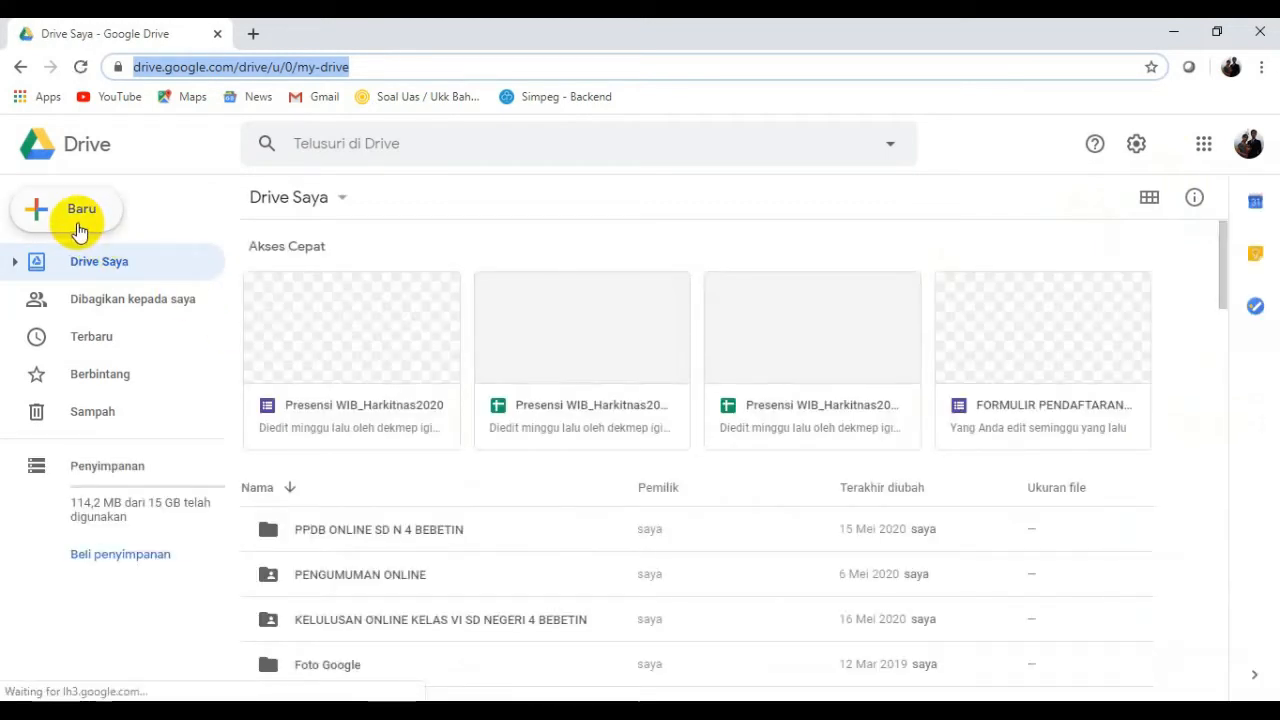
Create a new Google Sites site from Drive.
click(80, 230)
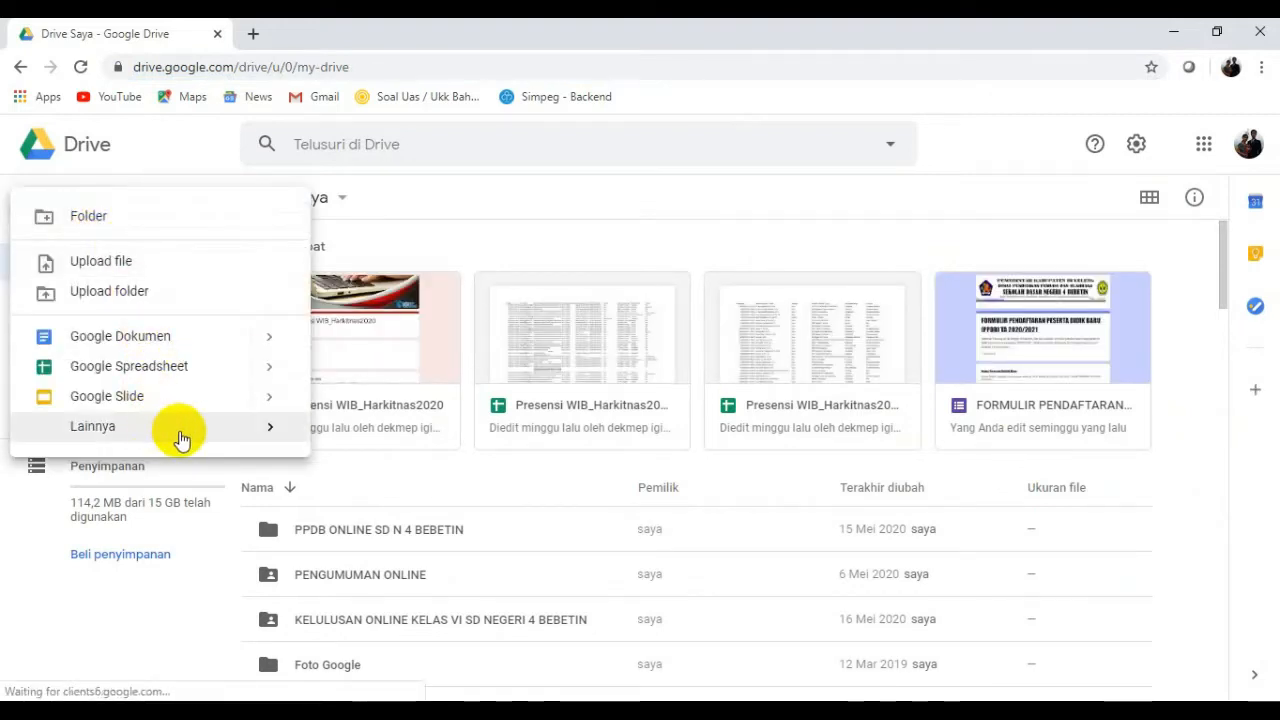
mouse_move(181, 440)
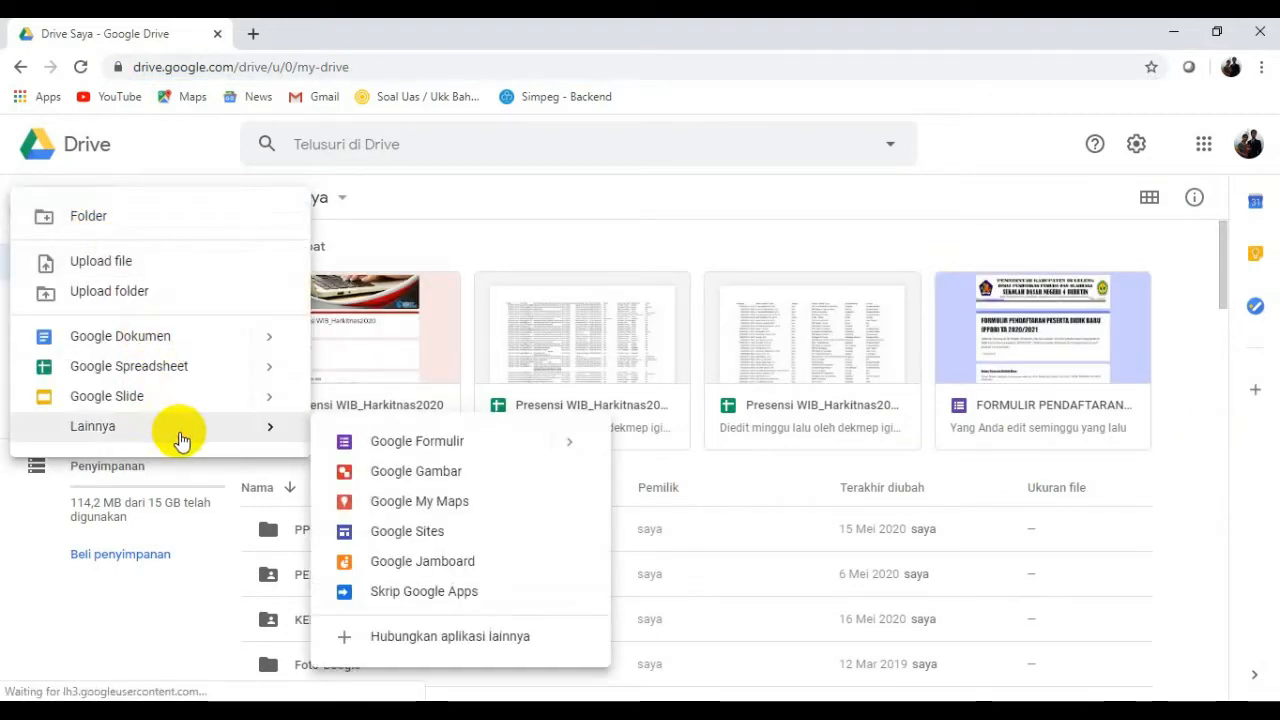
click(470, 543)
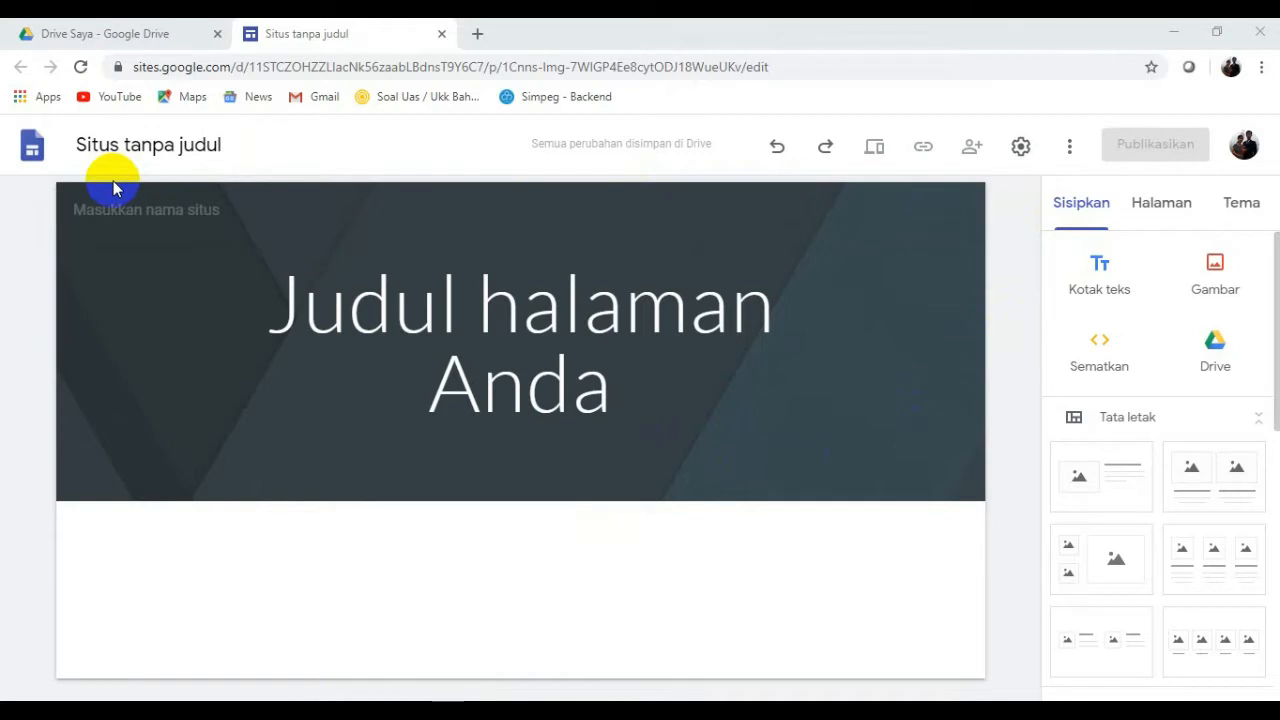
Look through the site editor's page list and theme choices, and return to the insert options.
click(594, 343)
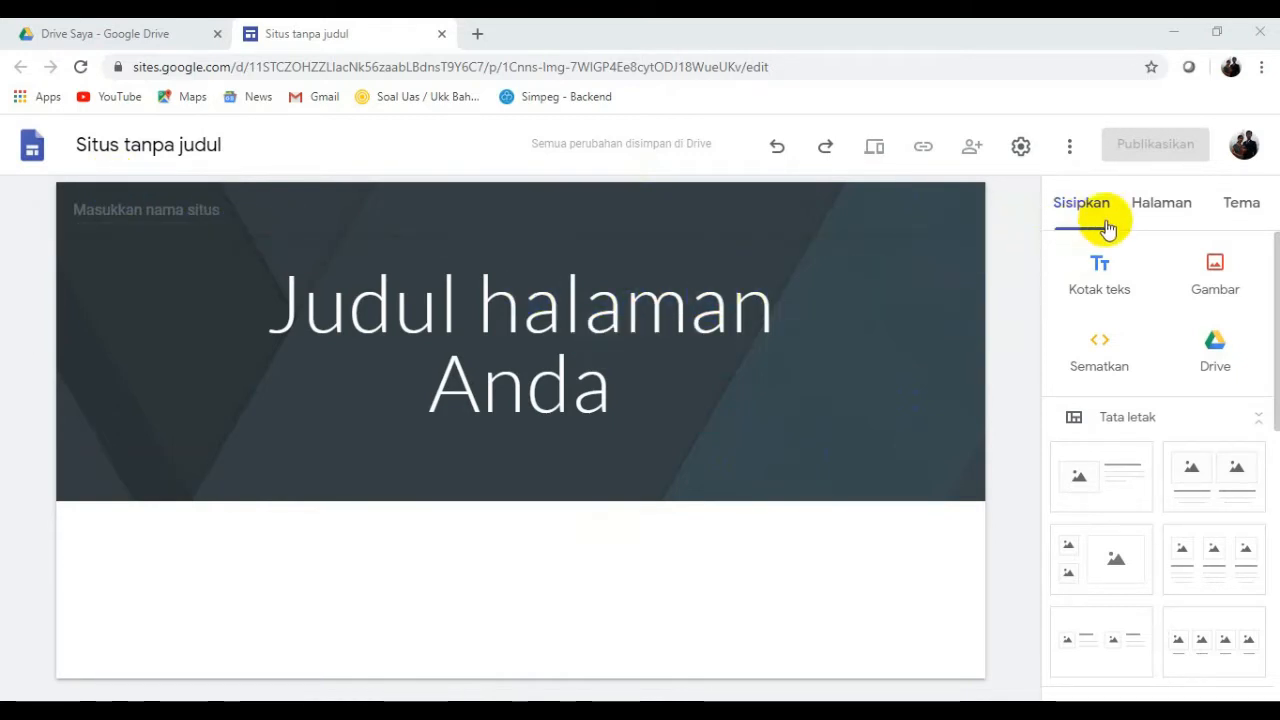
click(1155, 216)
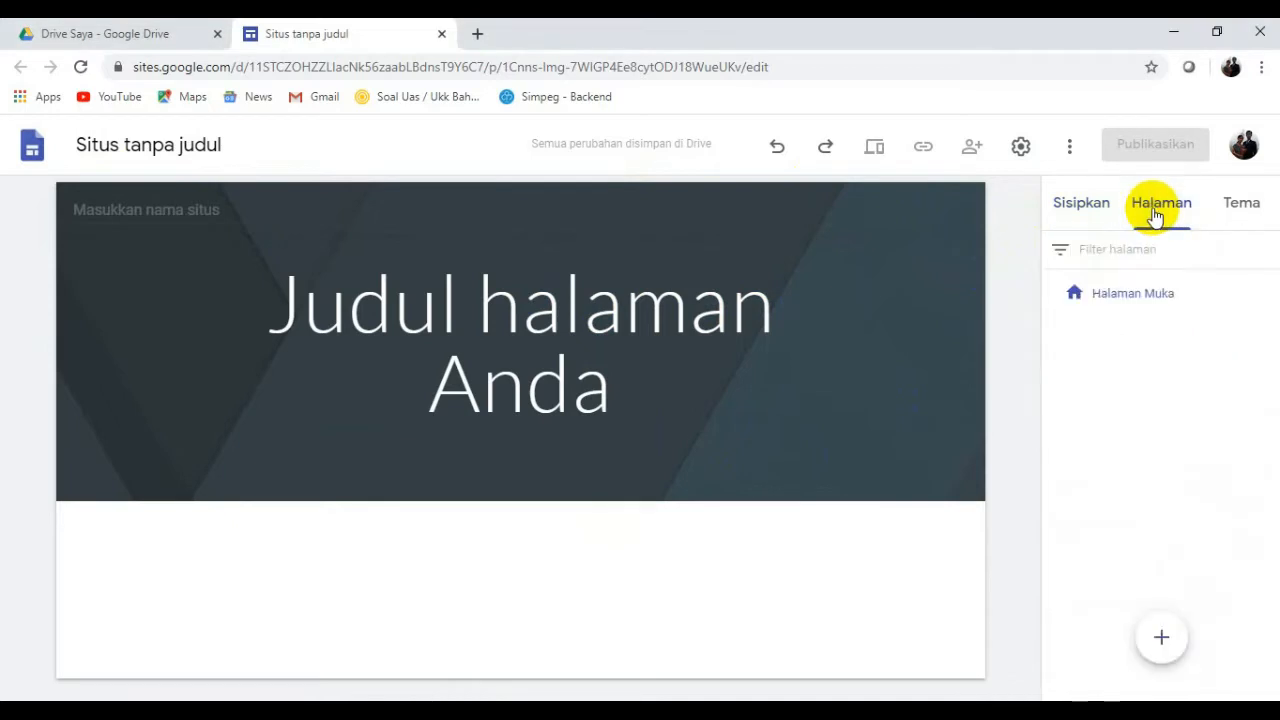
click(1240, 217)
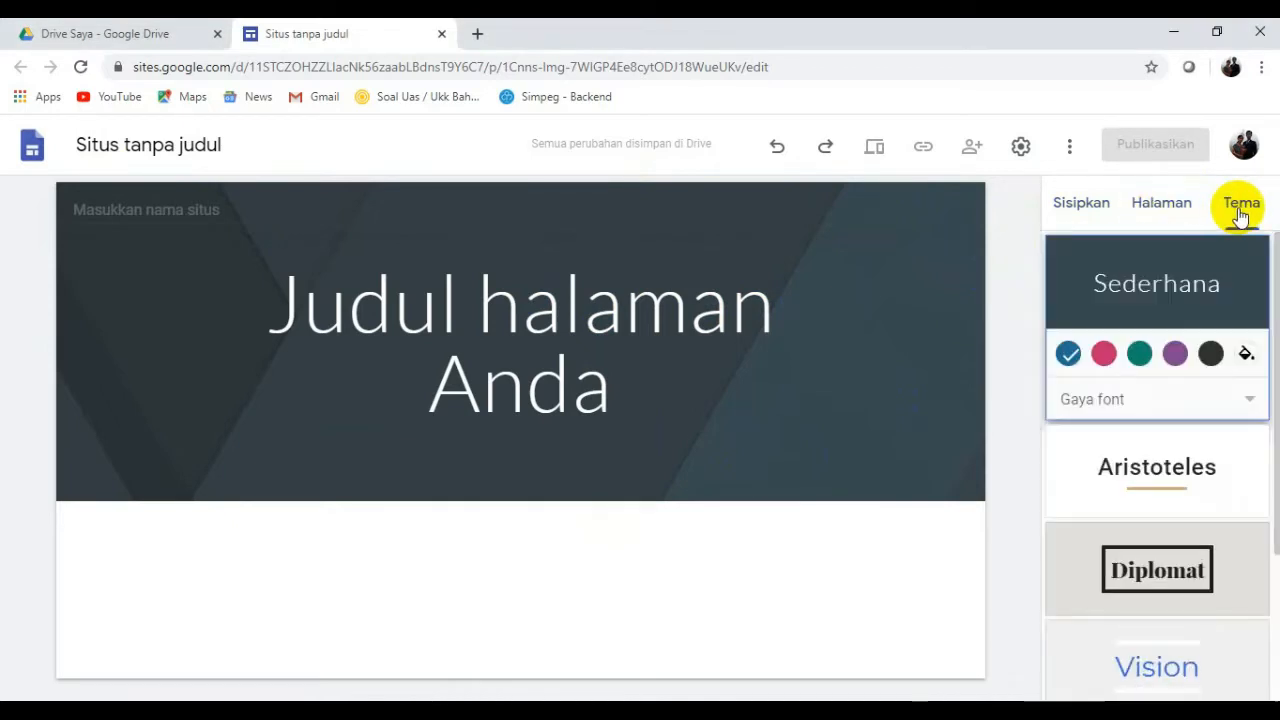
click(1098, 206)
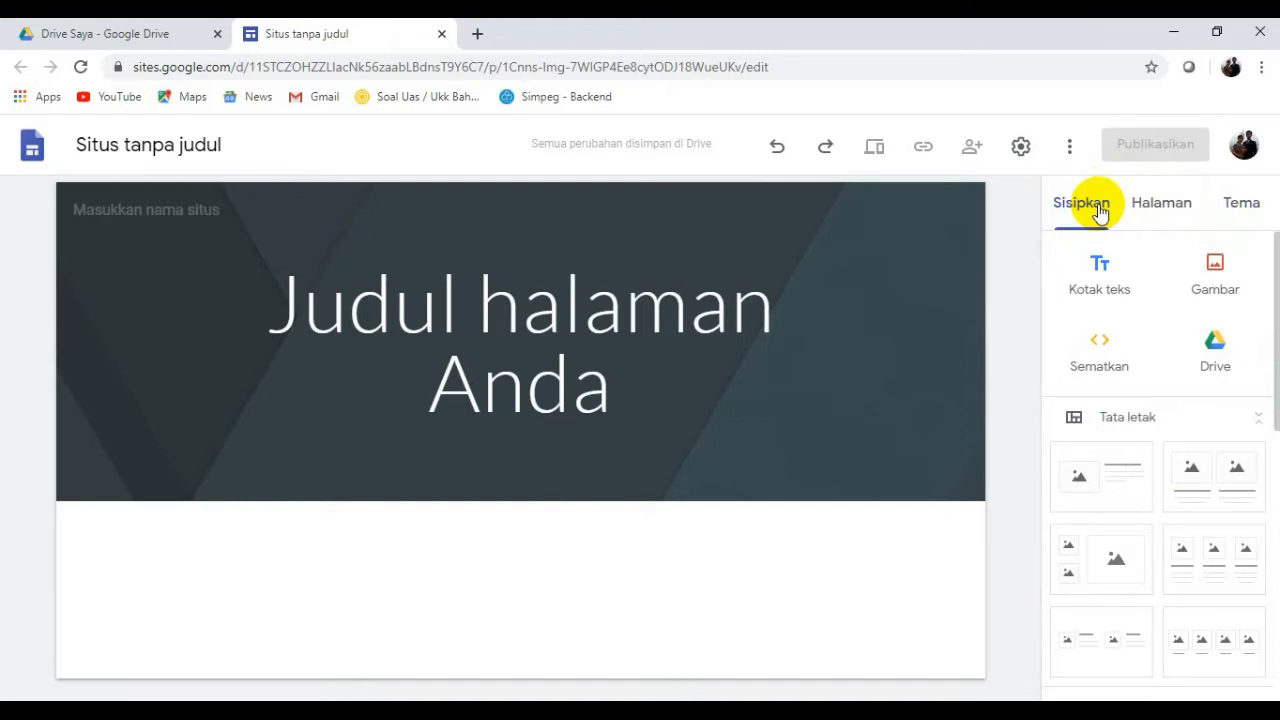
Replace the placeholder page title in the header with "SEKOLAH DASAR NEGERI 4 BEBETIN".
click(541, 312)
click(525, 309)
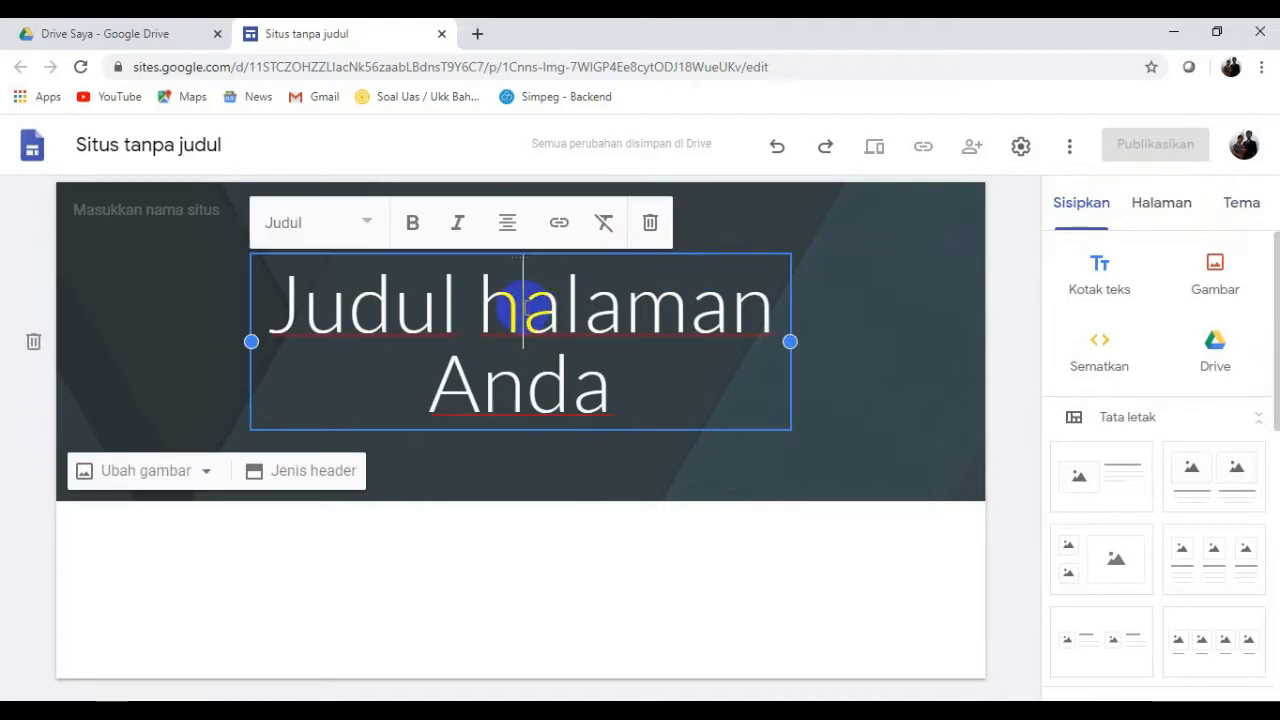
drag(314, 297, 409, 306)
click(280, 291)
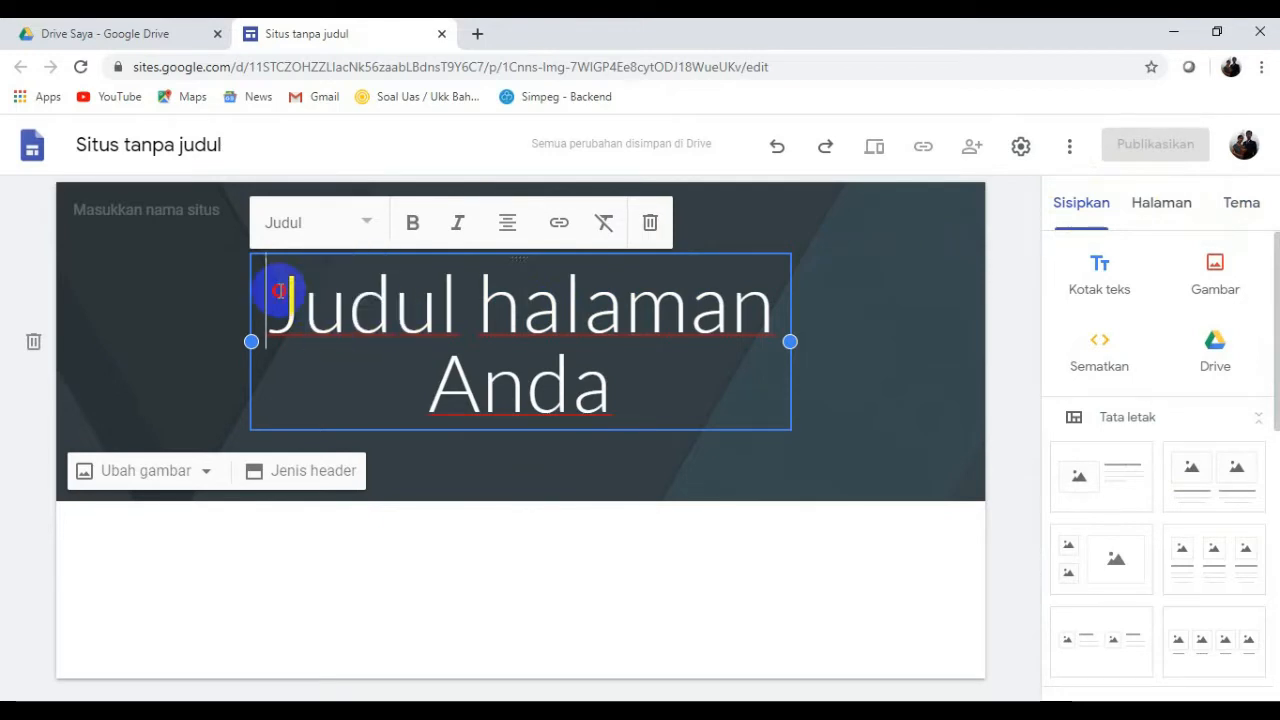
drag(280, 291, 626, 388)
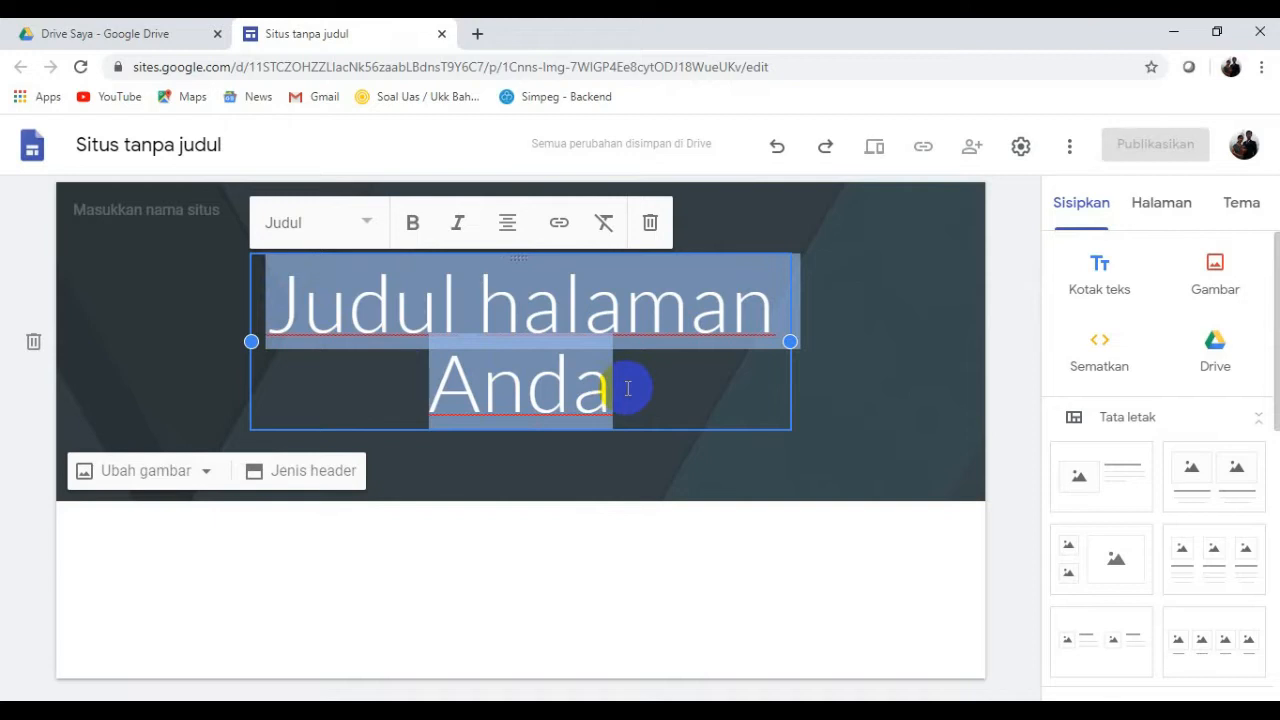
text(SE)
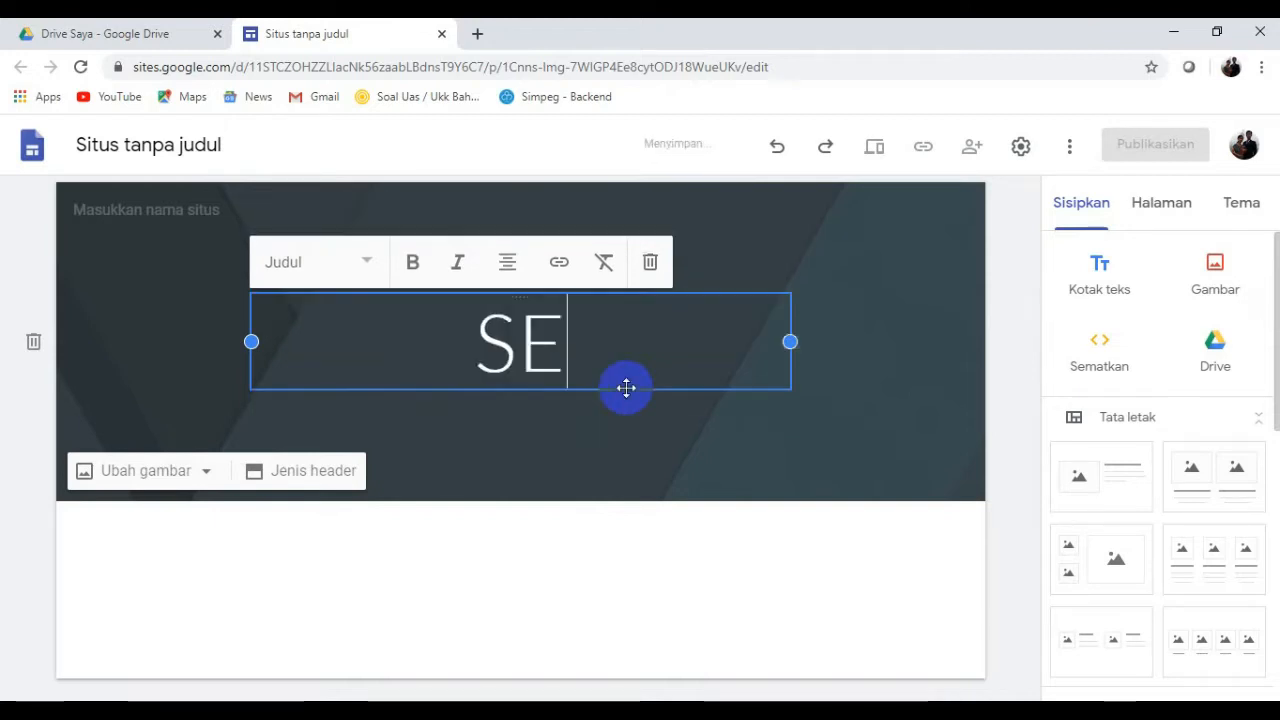
text(KOLAH )
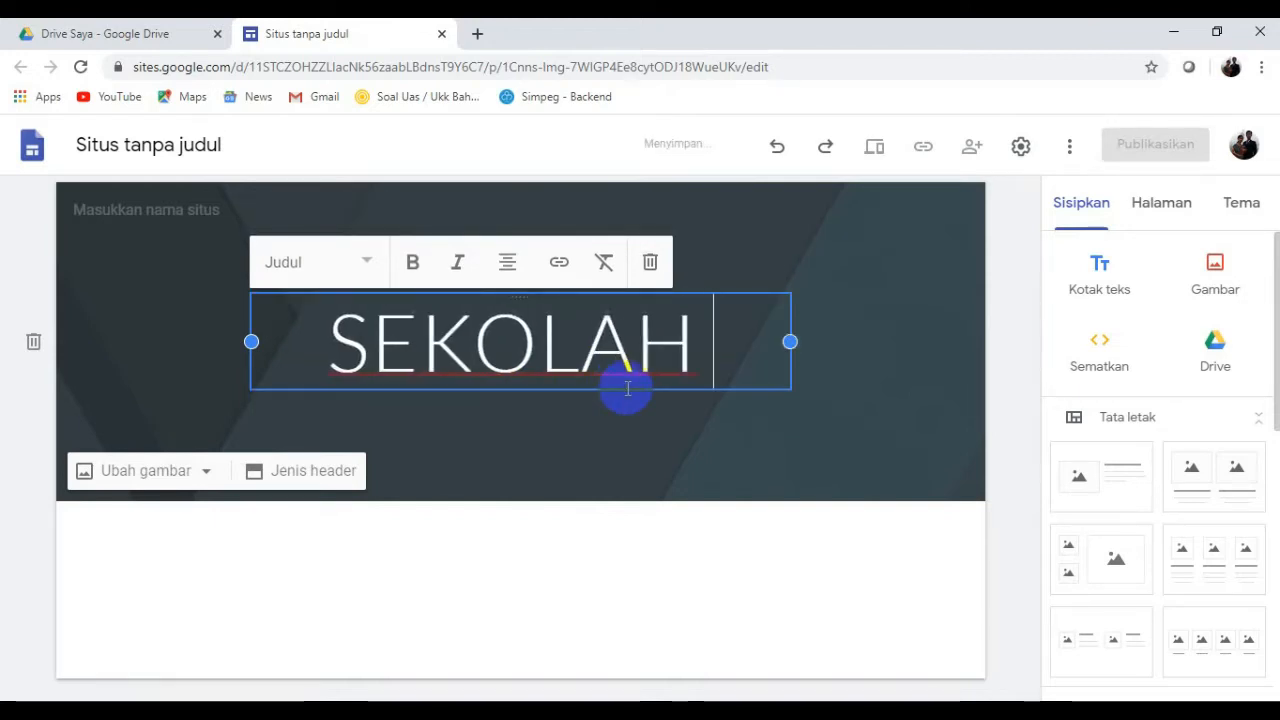
text(DASAR NEGERI)
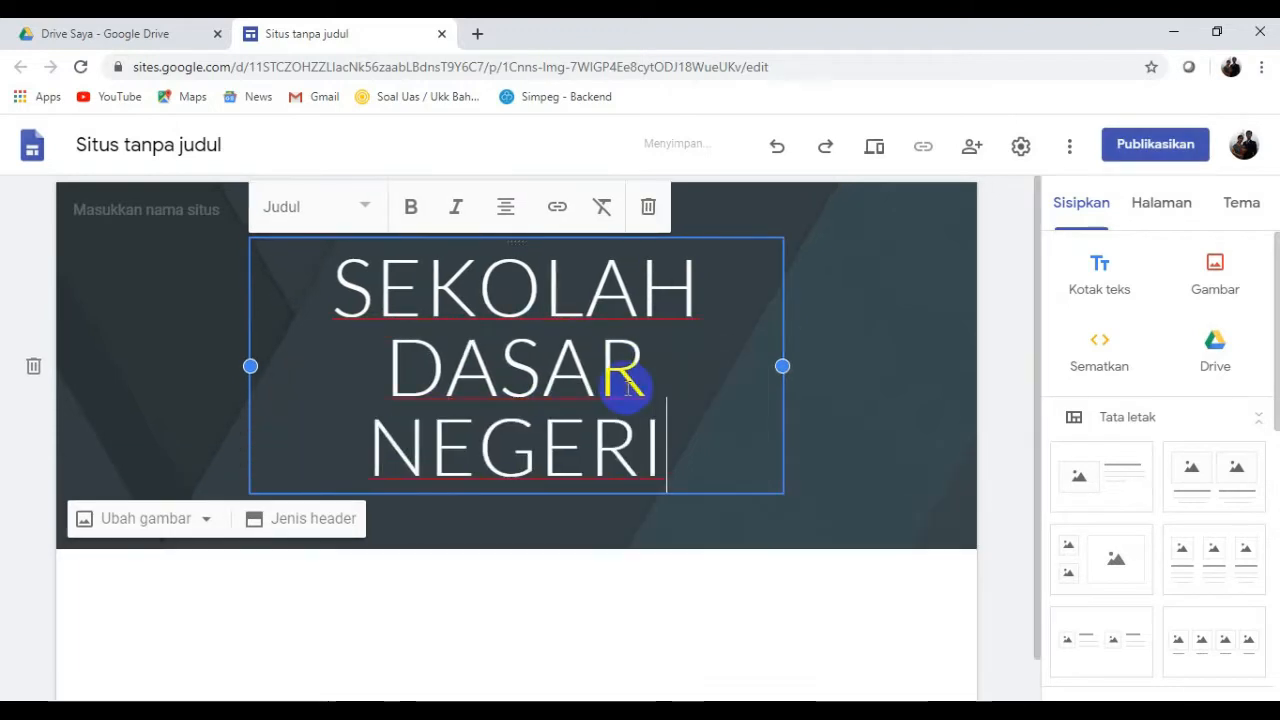
text( 4 BEBE)
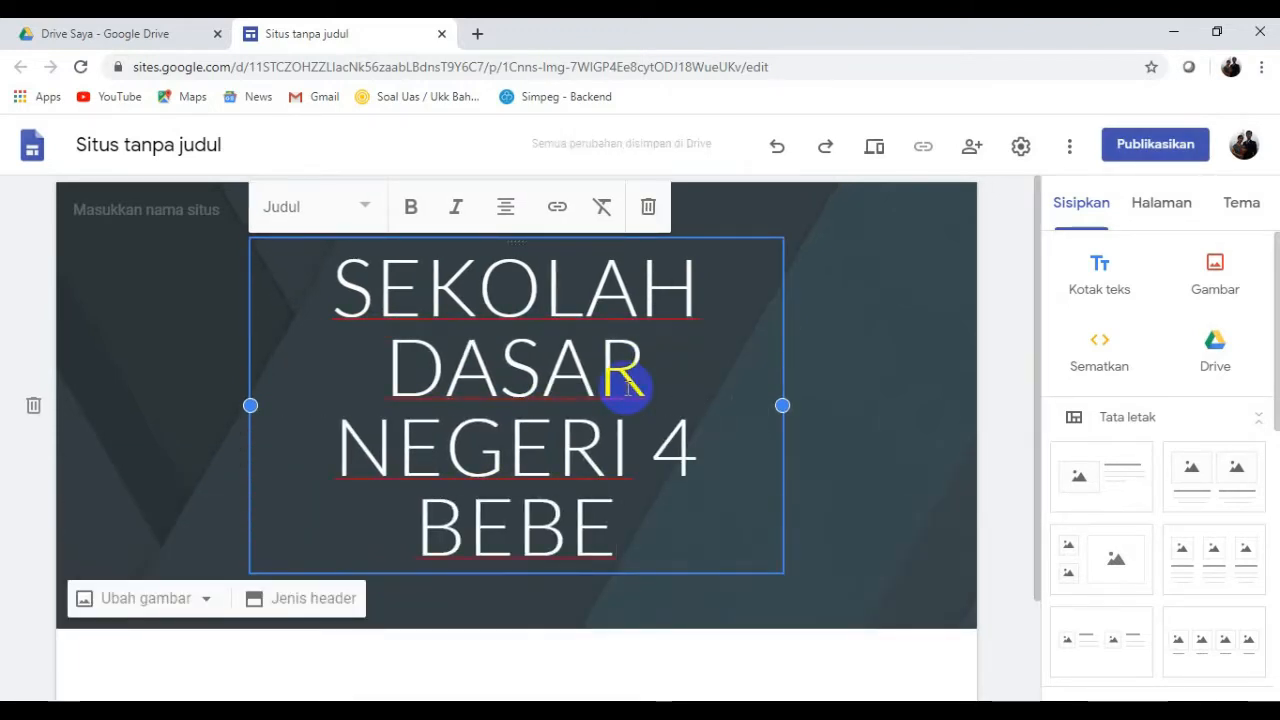
text(TIN)
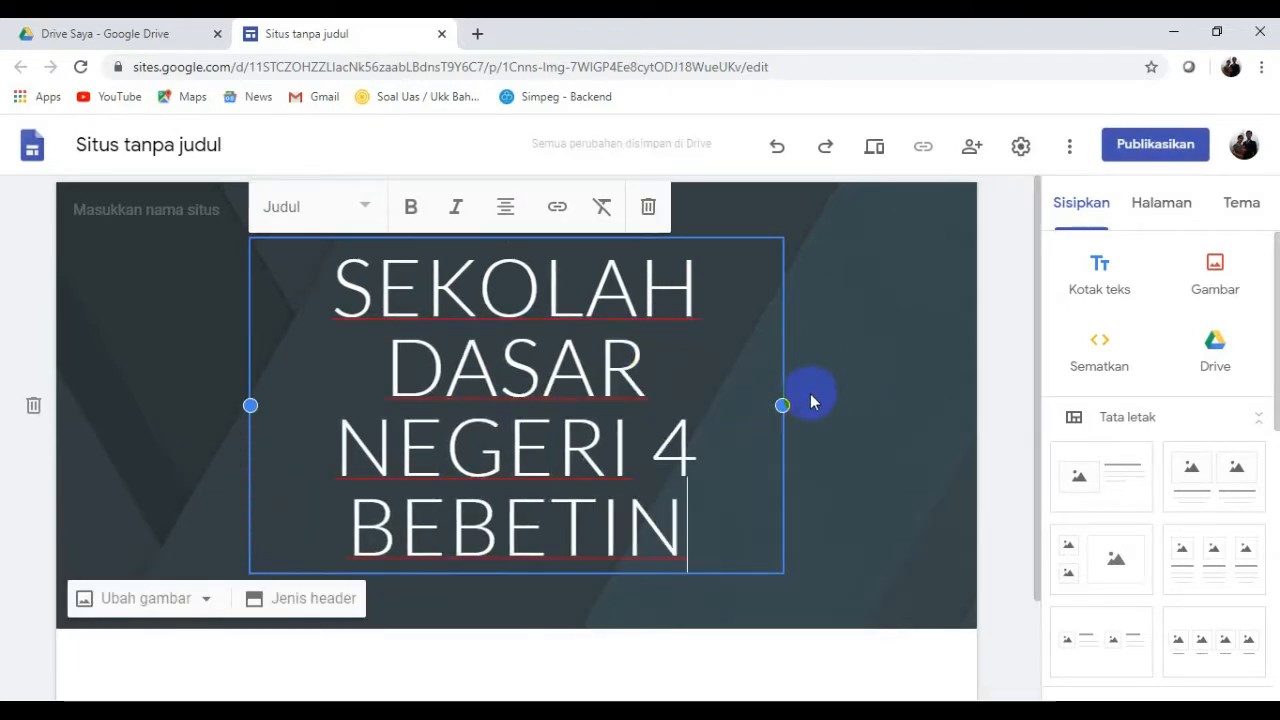
Widen the page title's text box on both sides and format it with the smaller Judul style and bold.
drag(783, 404, 885, 404)
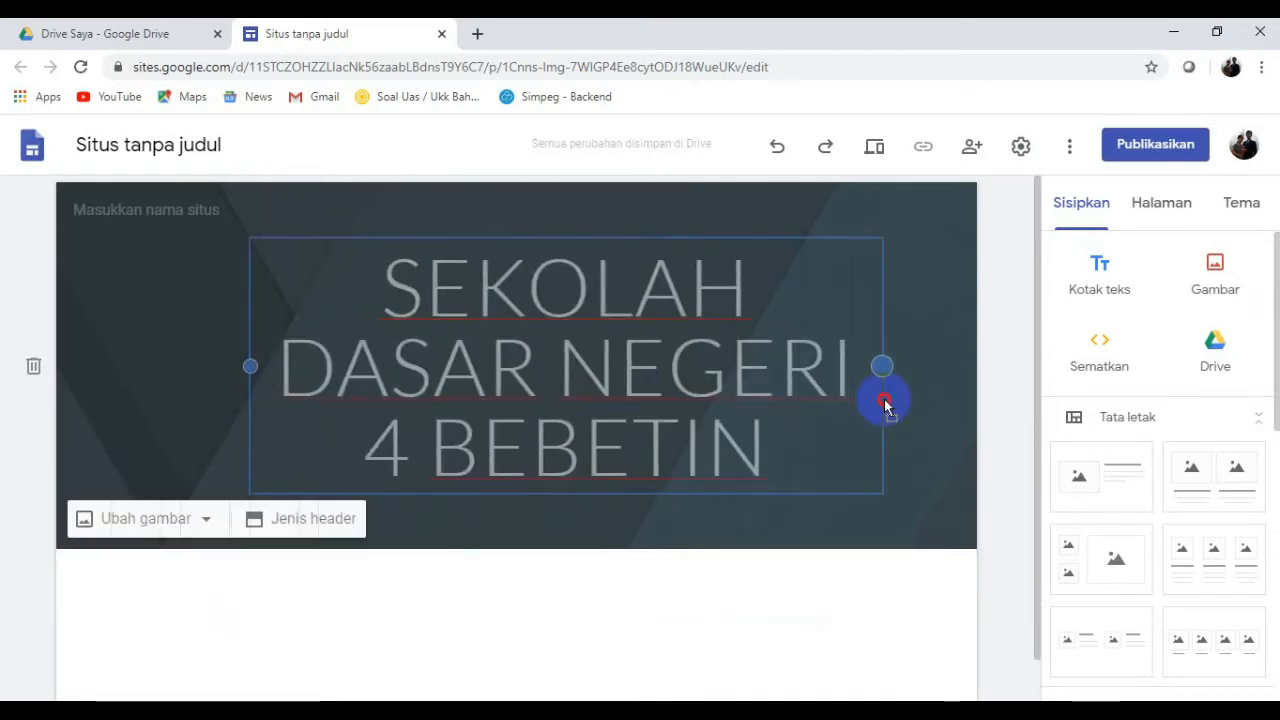
drag(248, 366, 112, 364)
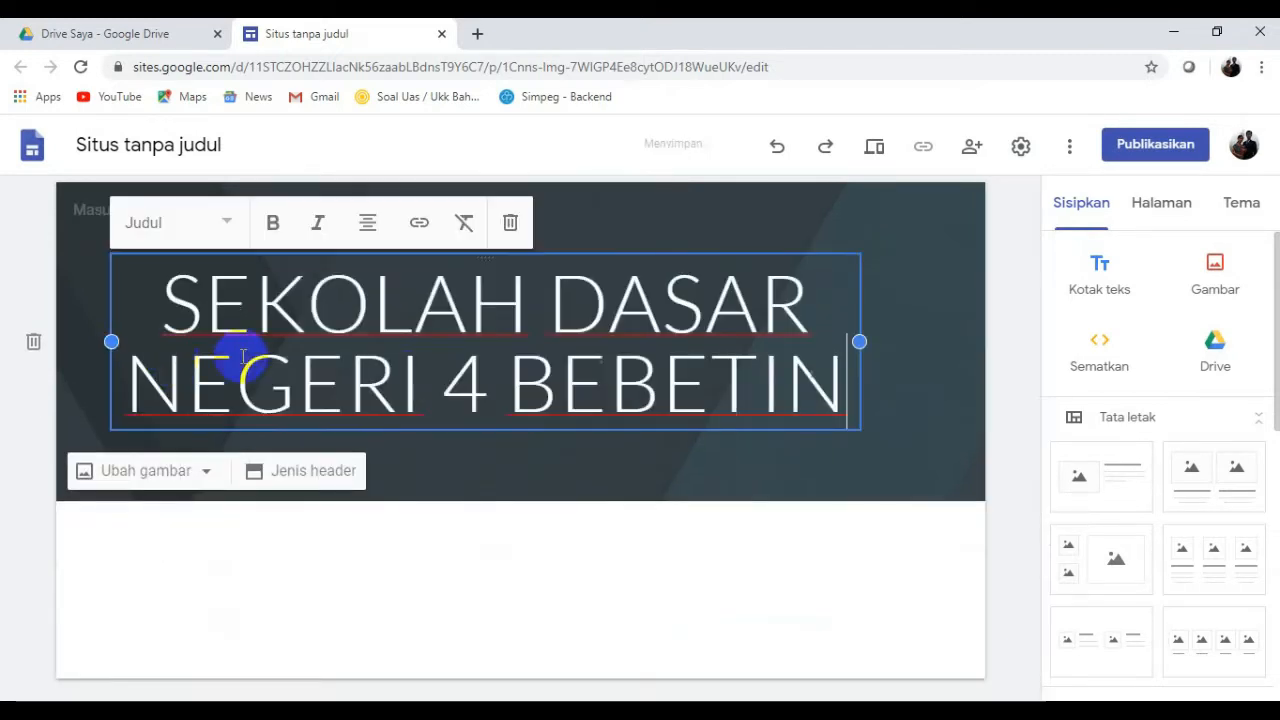
click(229, 226)
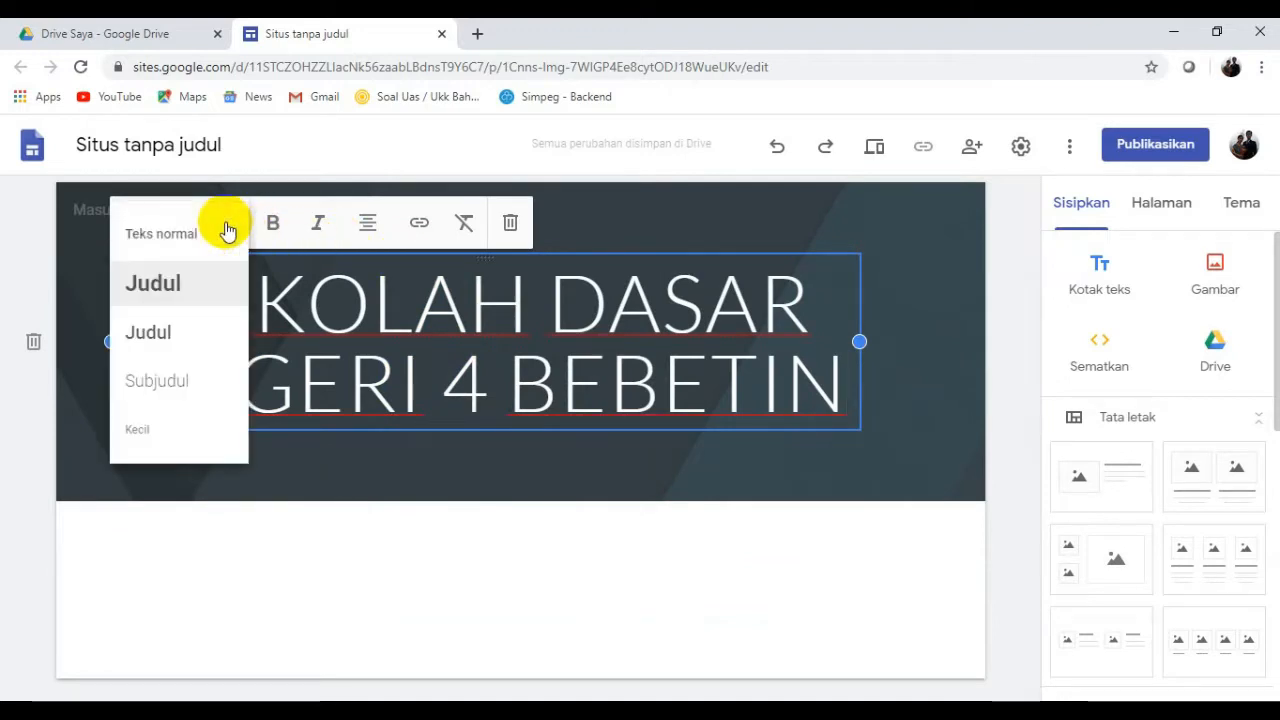
click(180, 334)
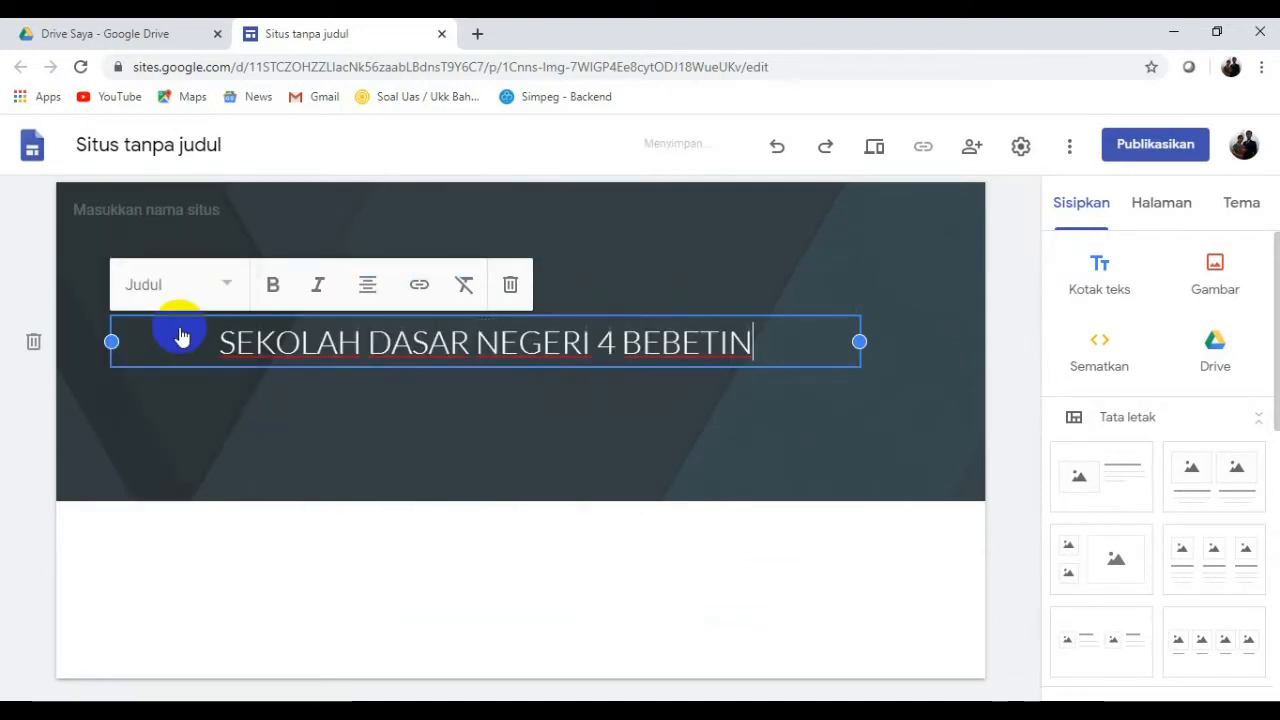
click(272, 290)
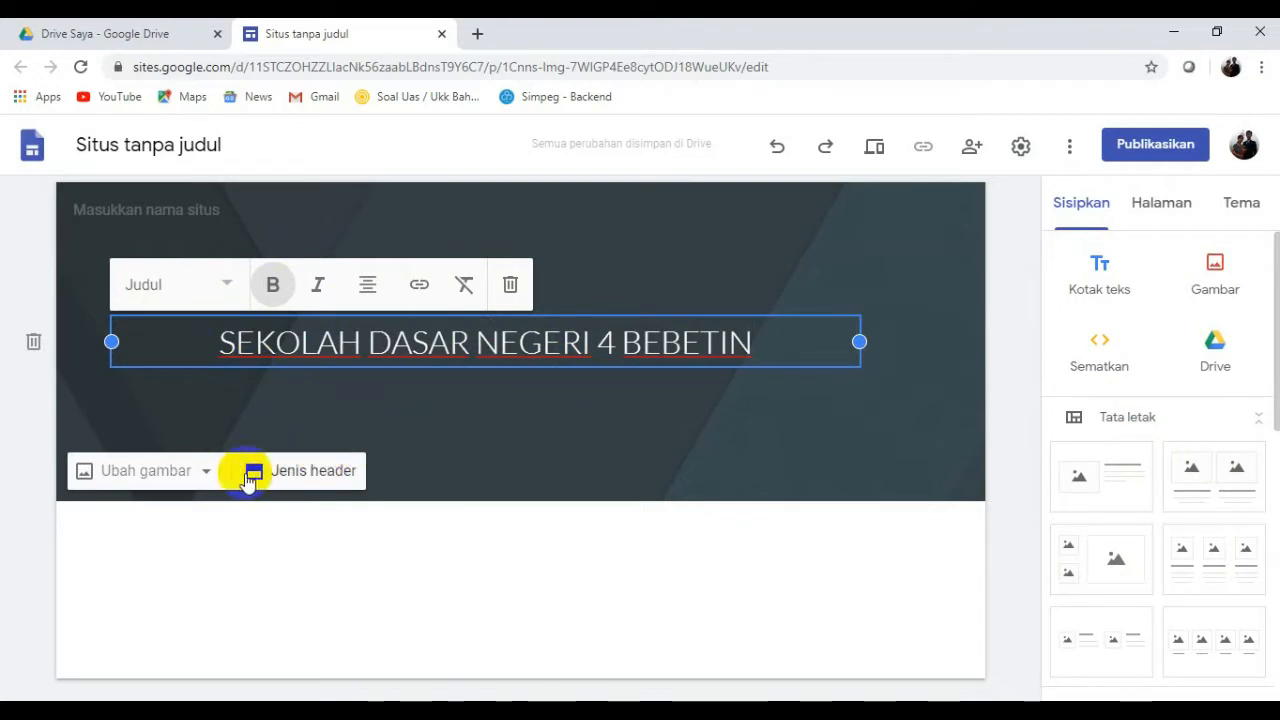
Change the header background to the gallery image of a laptop, coffee cup and notebook on a wooden desk.
click(207, 474)
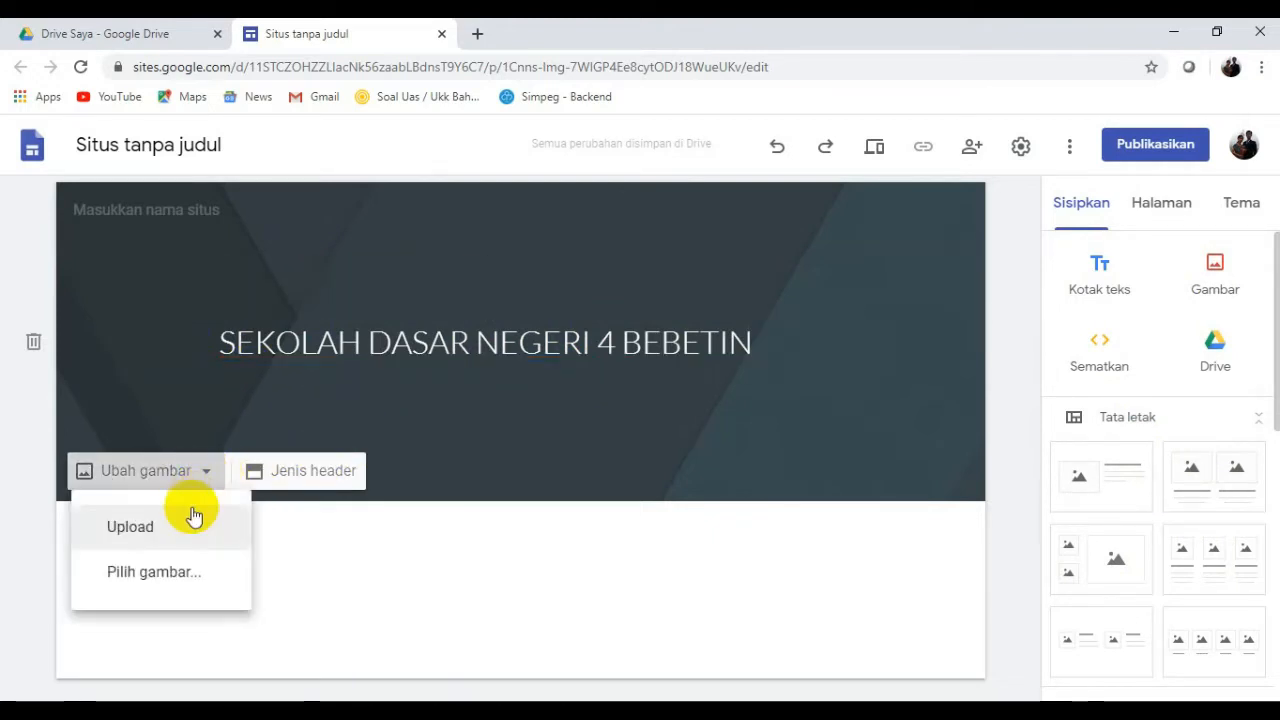
click(151, 580)
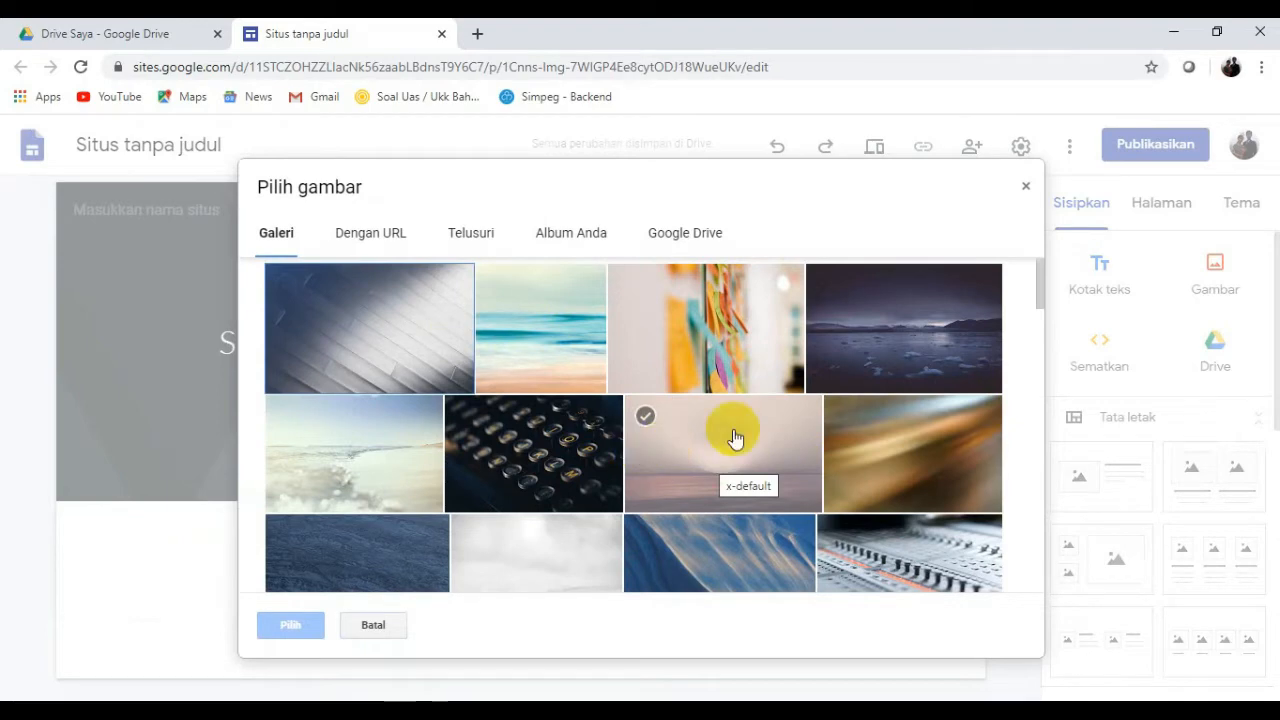
drag(1038, 288, 1038, 348)
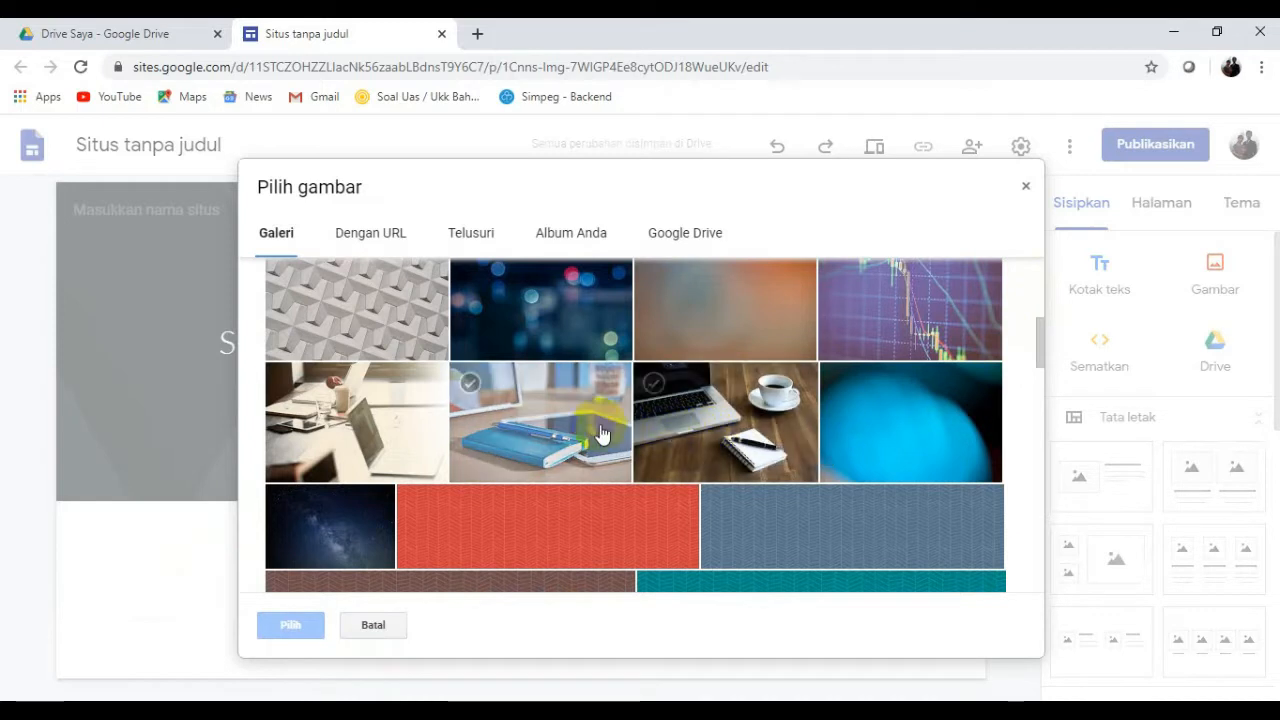
click(685, 434)
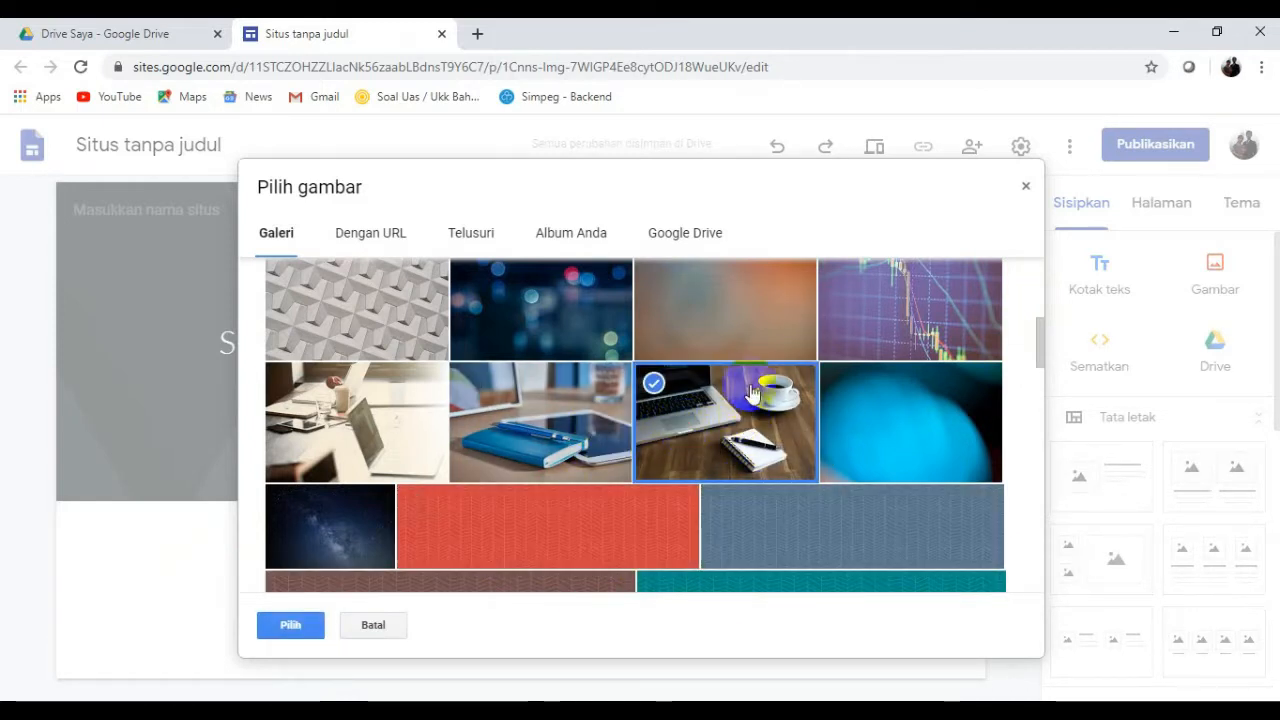
click(300, 624)
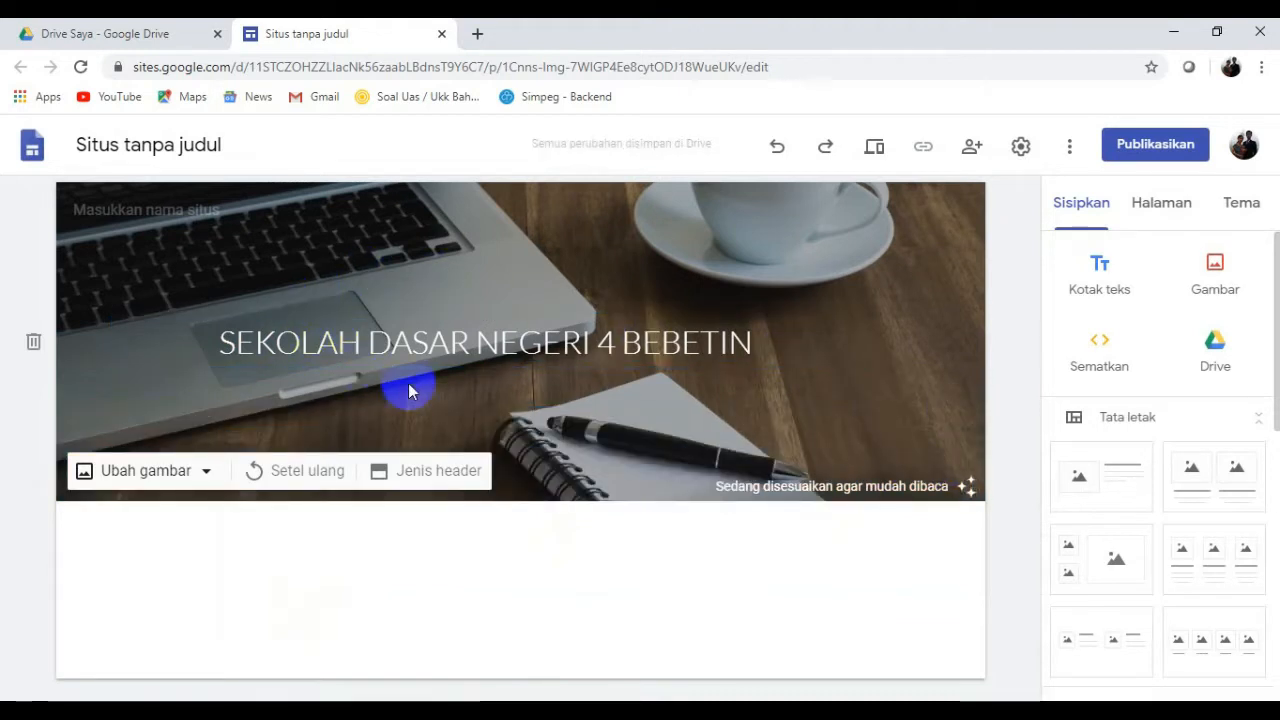
Try the header types Sampul, Spanduk besar and Khusus judul, and set the header back to Spanduk.
click(444, 480)
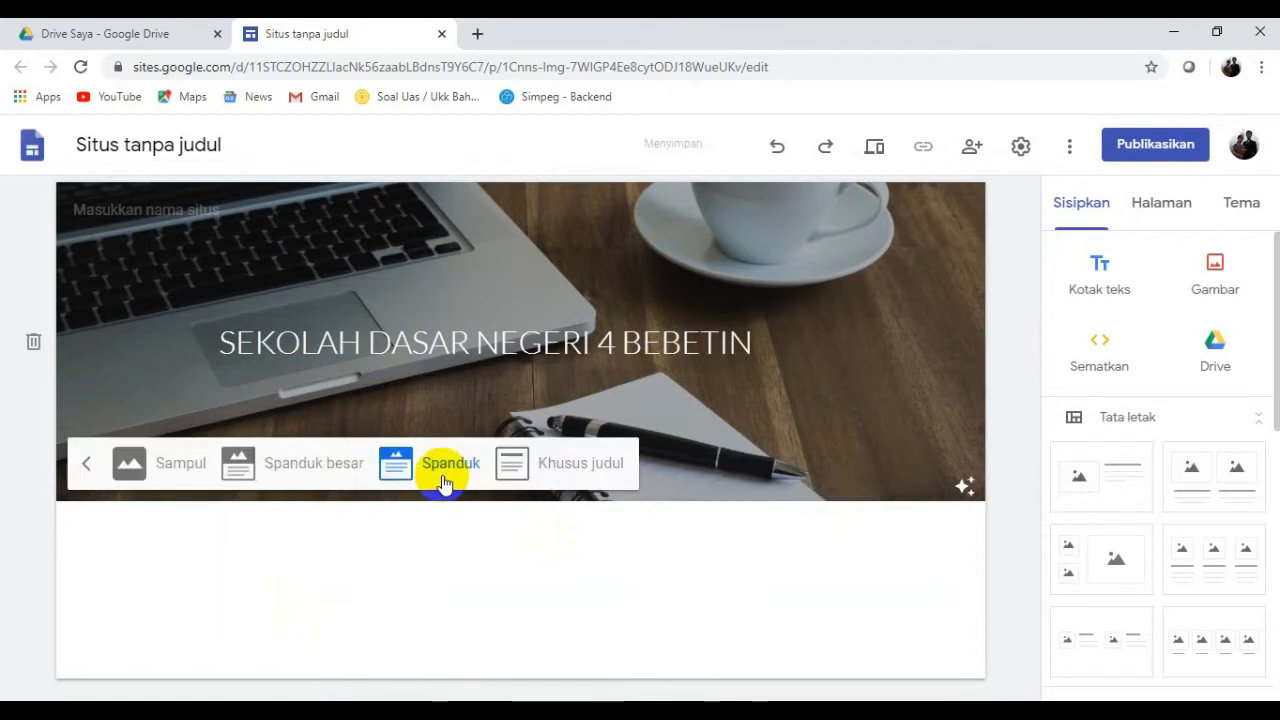
click(172, 463)
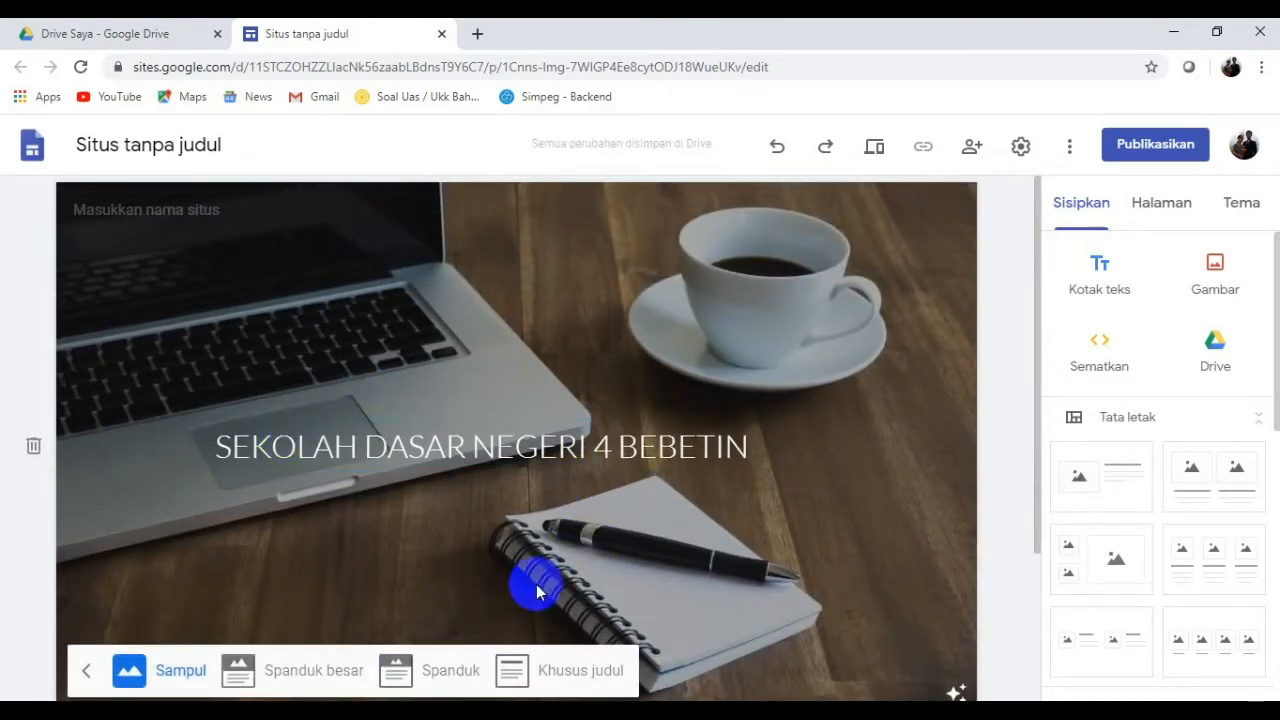
click(313, 681)
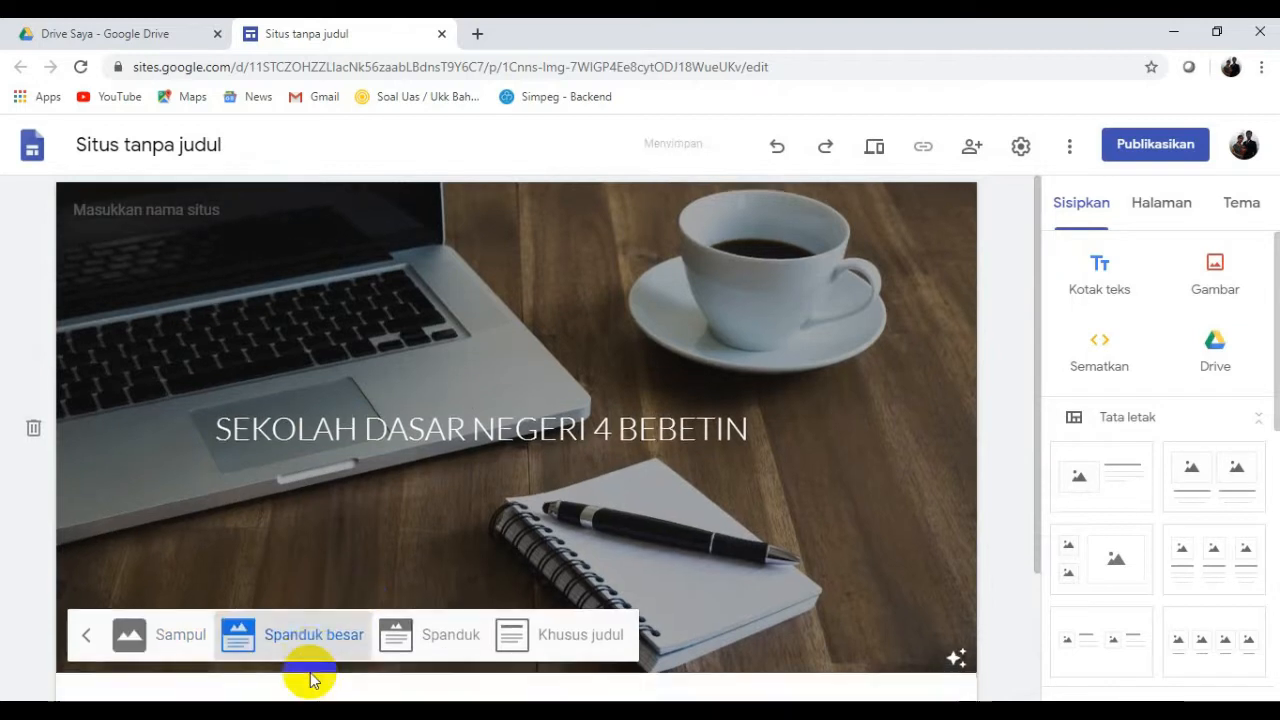
click(443, 638)
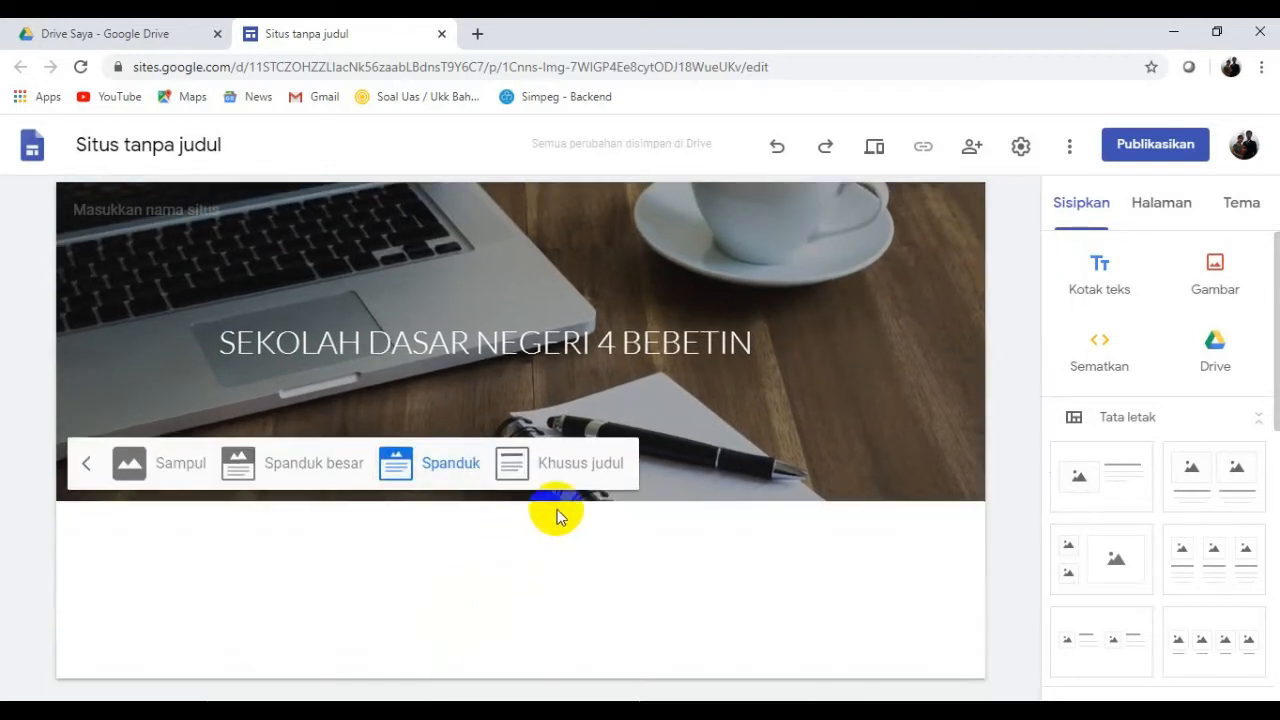
click(585, 466)
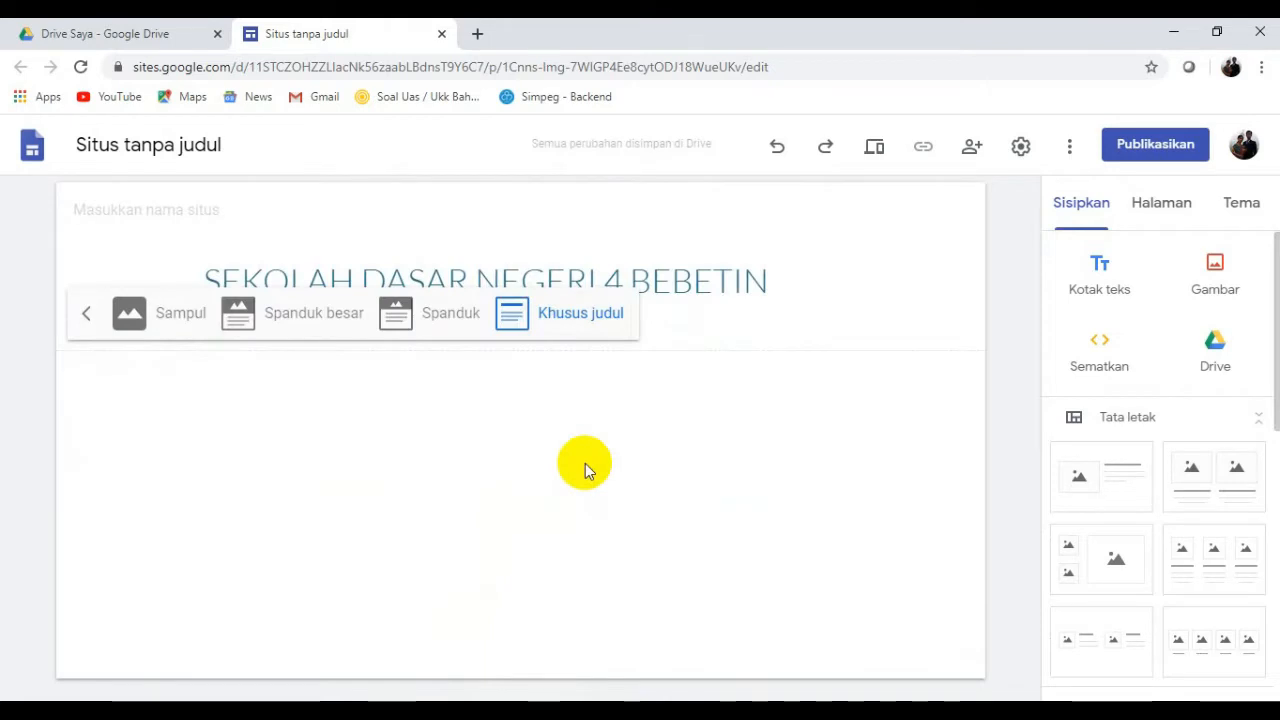
click(425, 324)
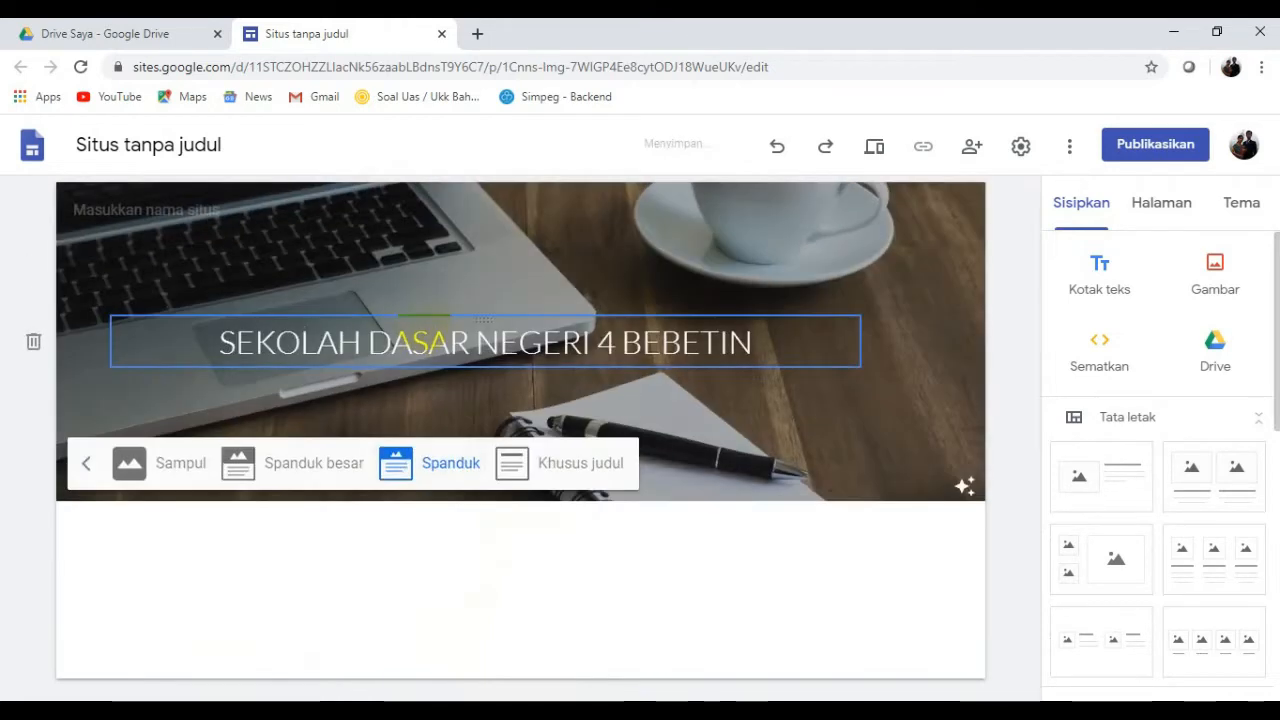
click(907, 434)
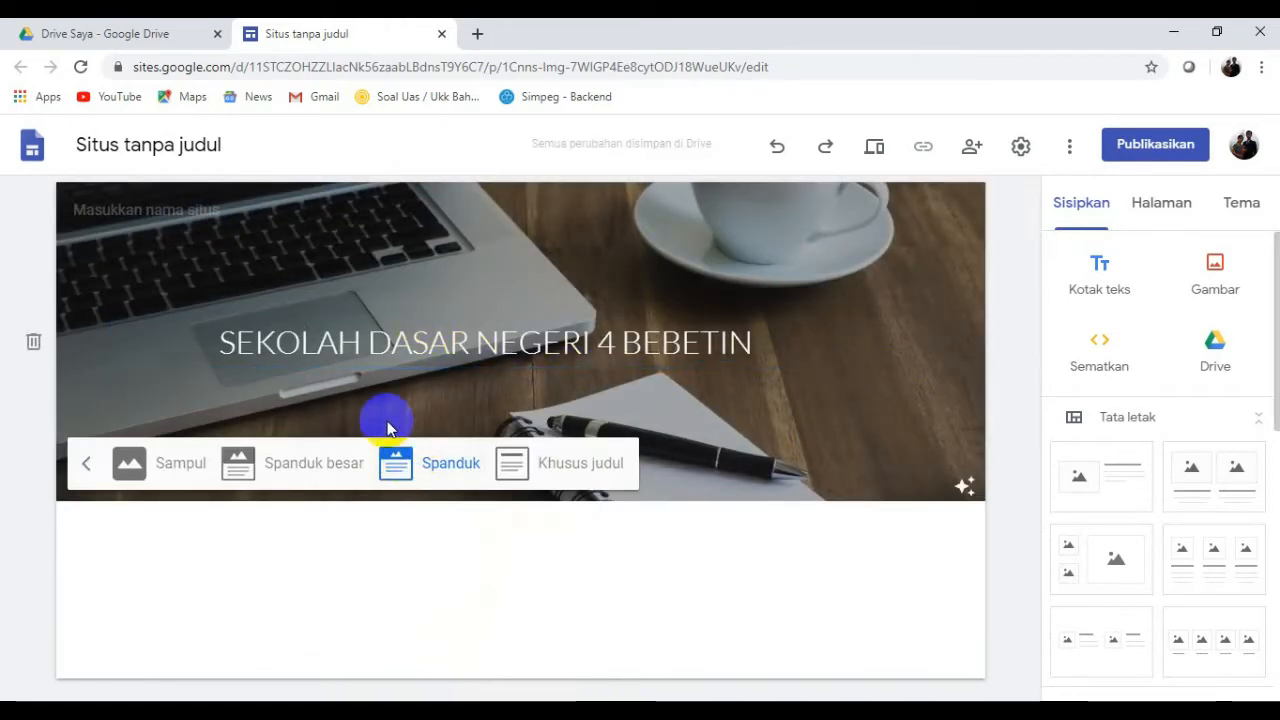
click(415, 342)
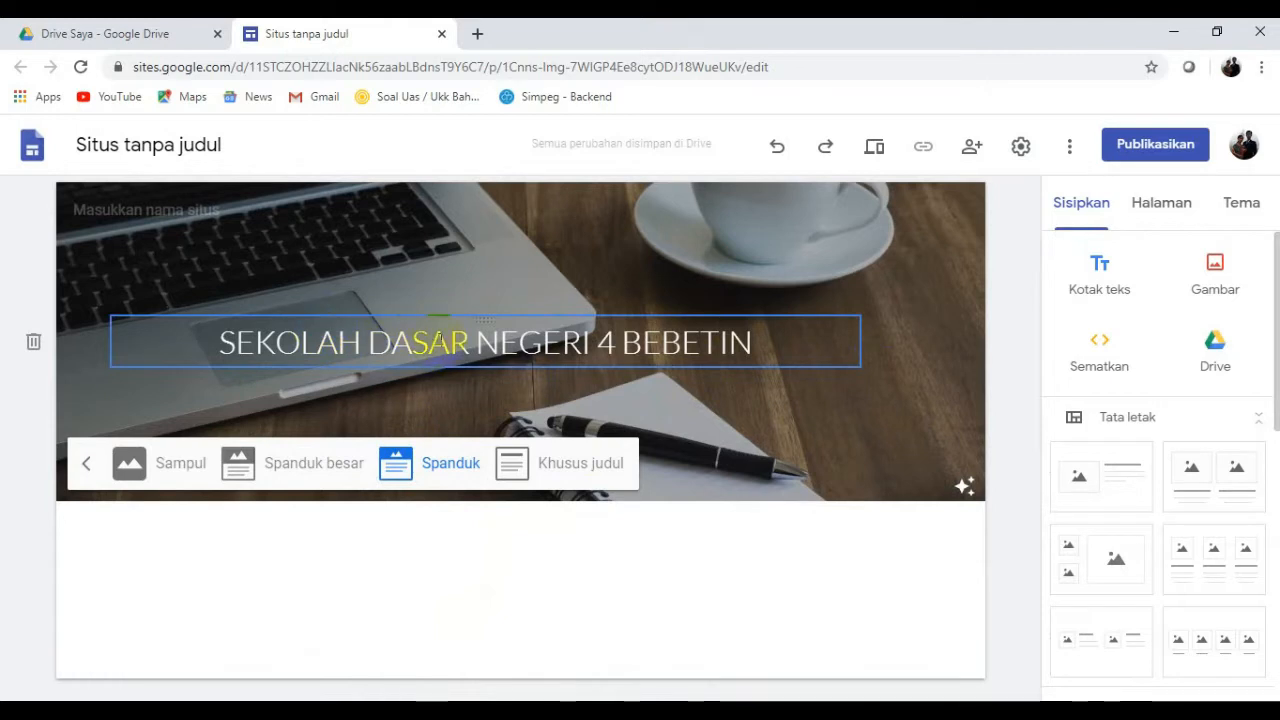
double_click(433, 342)
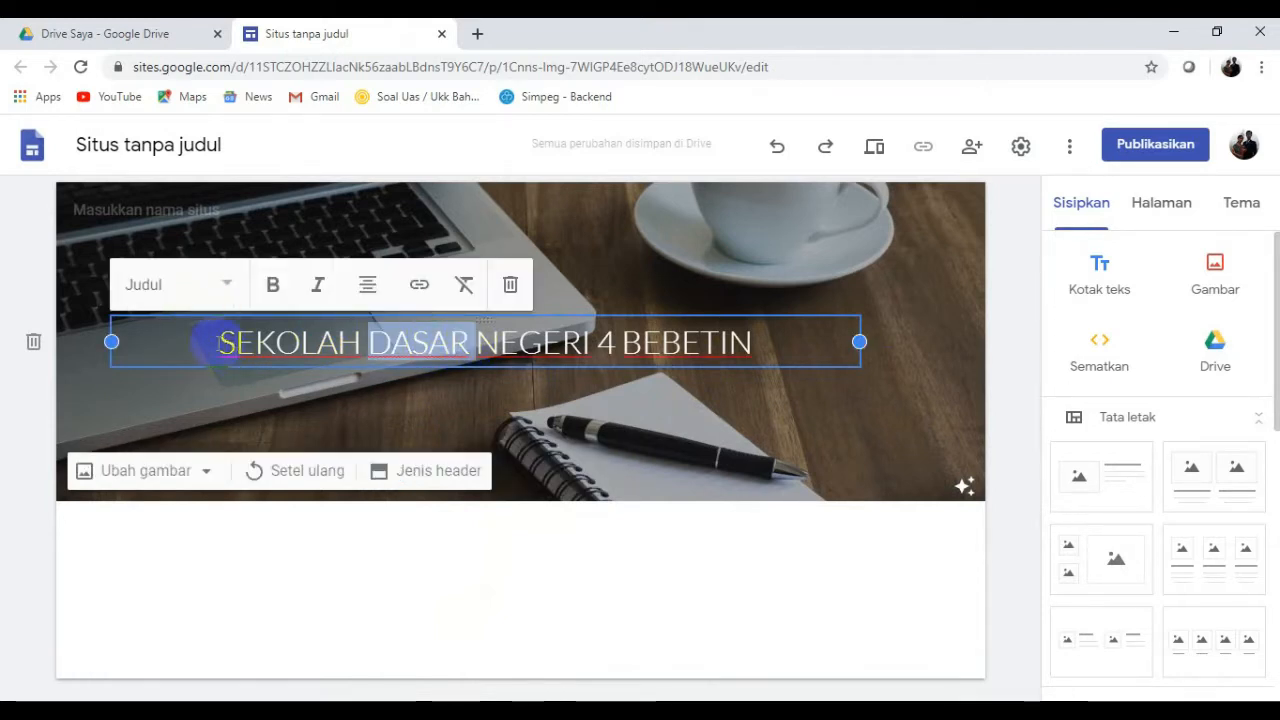
click(673, 565)
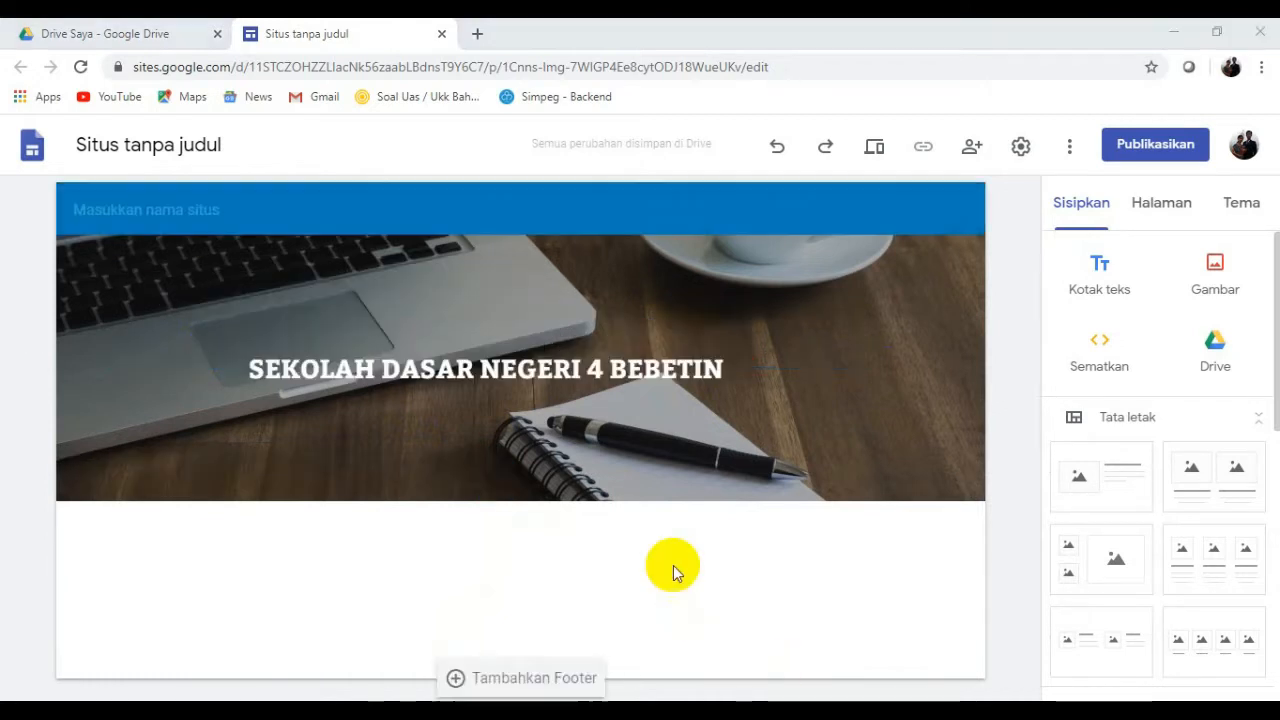
Try the Aristoteles, Diplomat, Vision and Impresi themes on the site.
click(1243, 206)
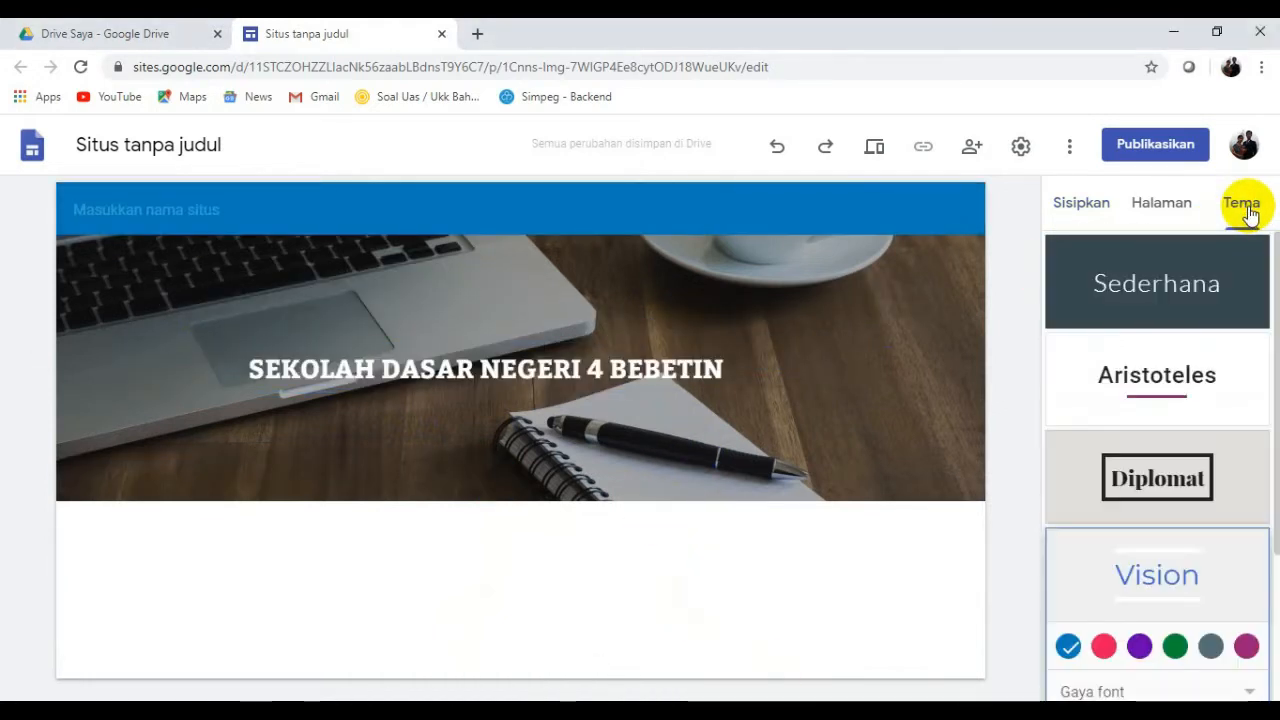
click(1157, 390)
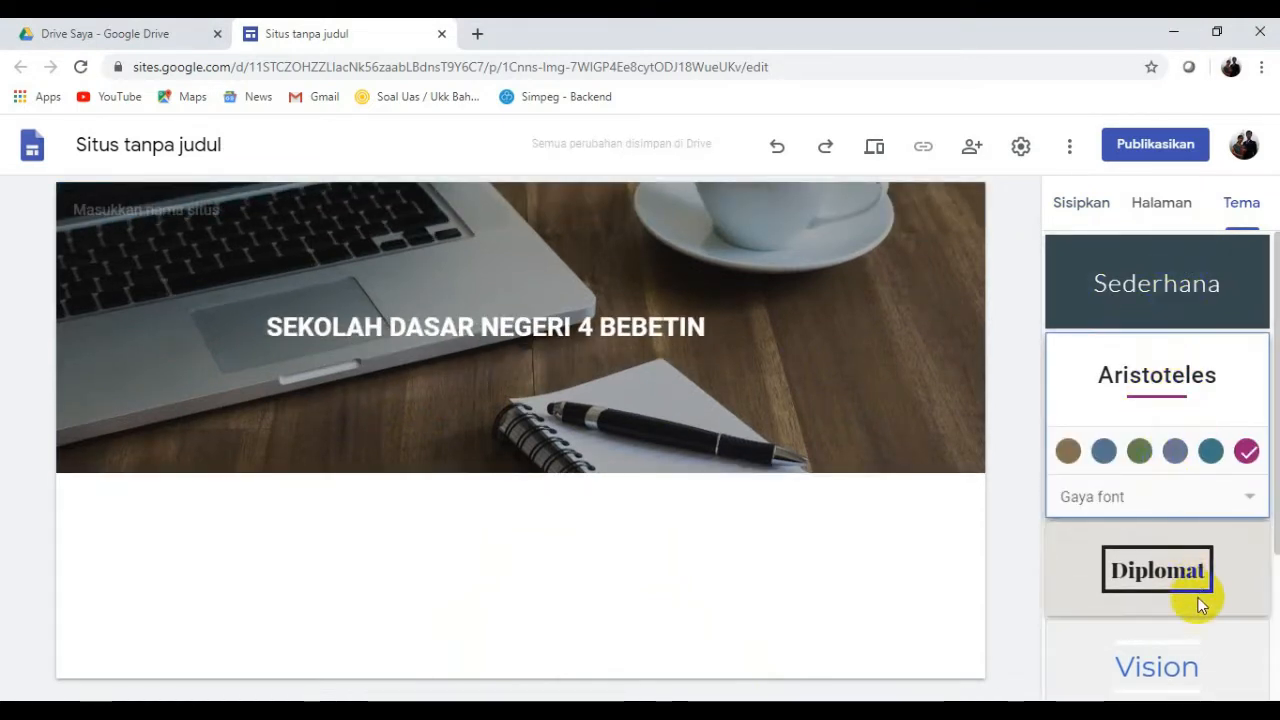
click(1173, 582)
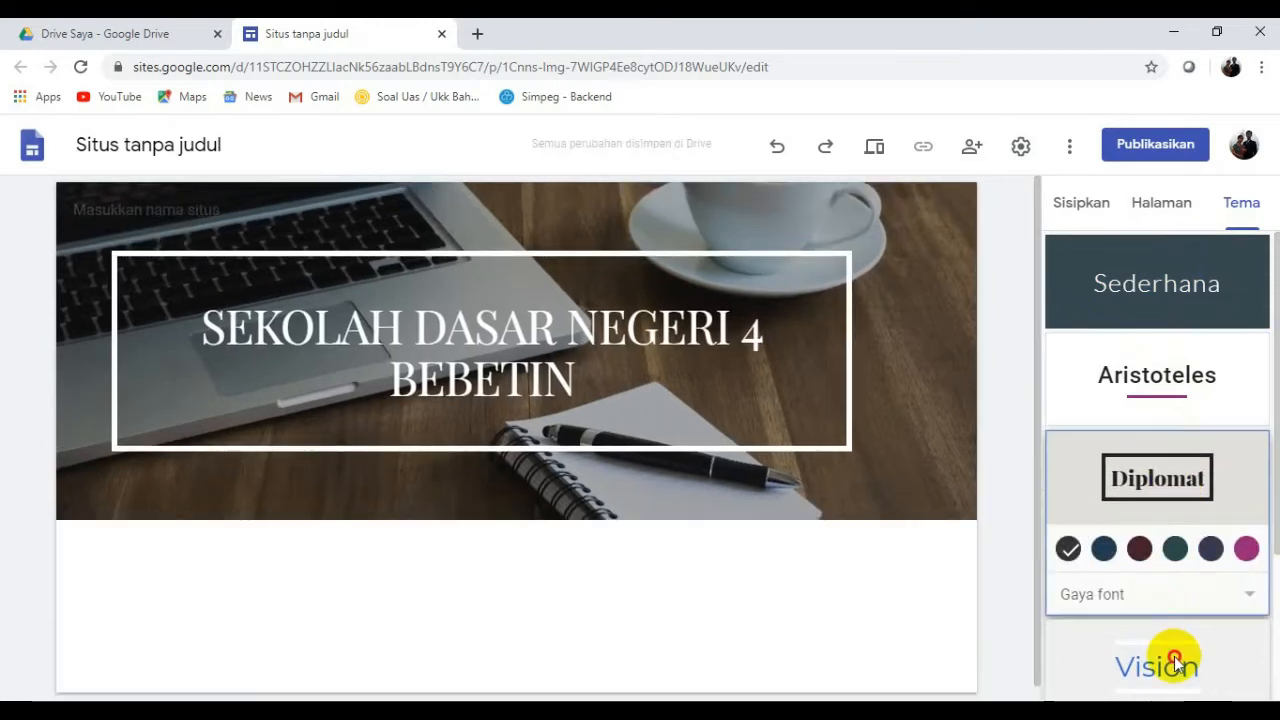
click(1174, 660)
scroll(1172, 488, down, 2)
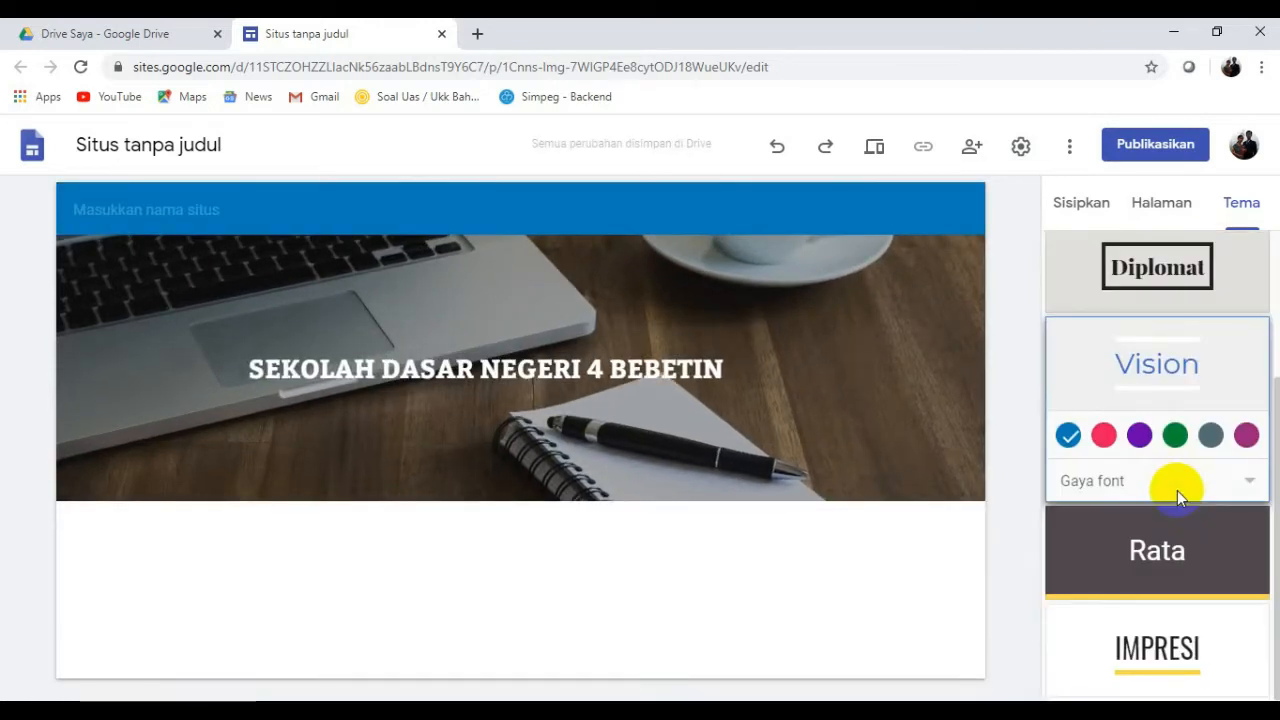
click(1157, 655)
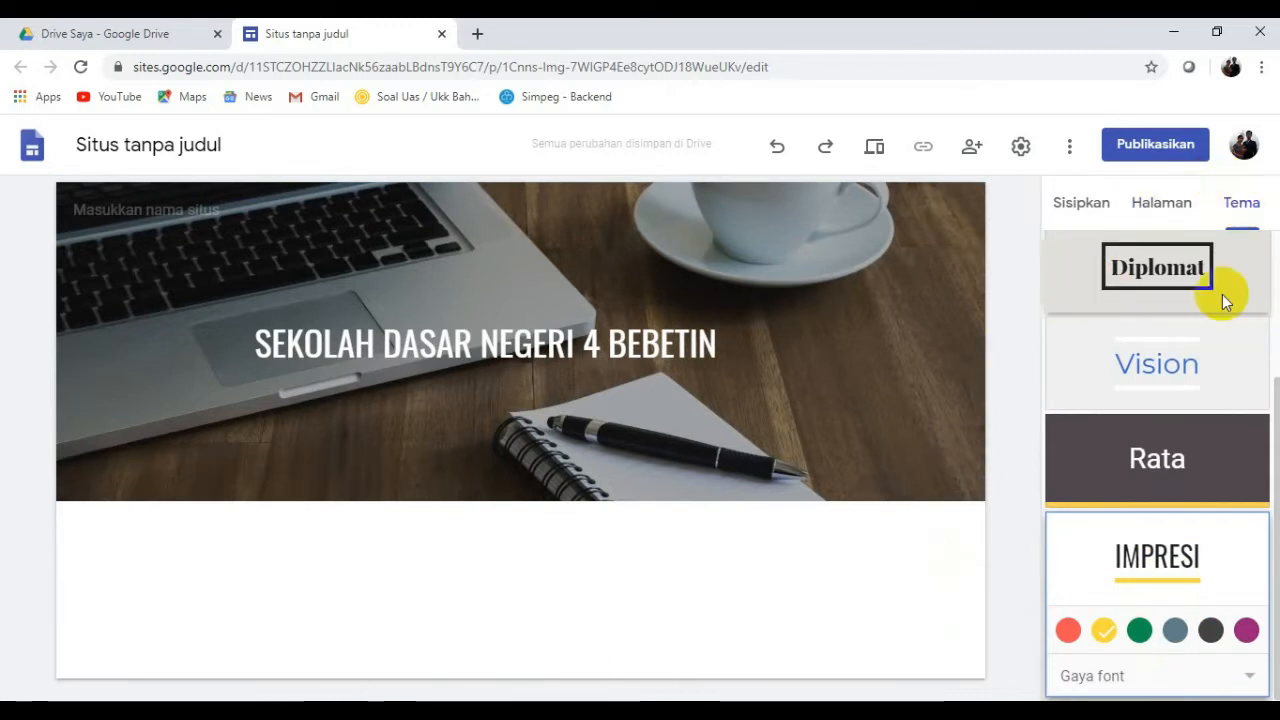
Apply the Sederhana theme, try the Berat font style, and settle on the Klasik font style with the purple colour.
scroll(1222, 300, up, 2)
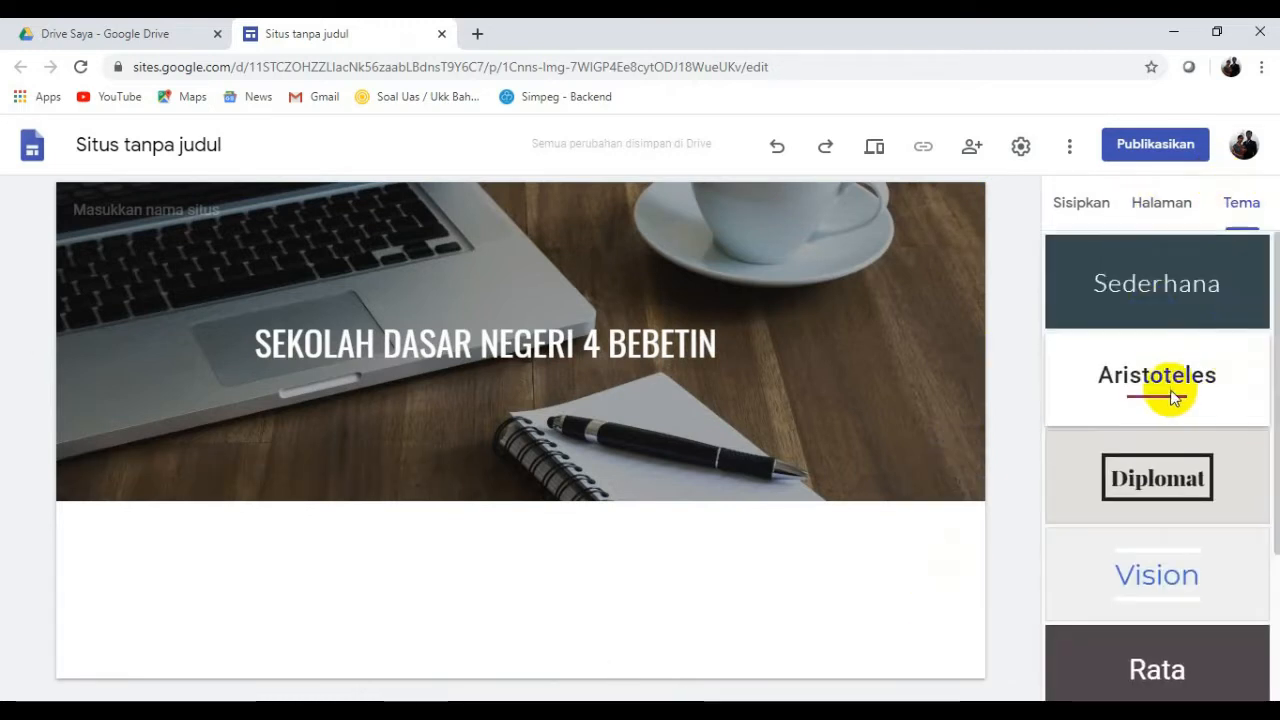
click(1150, 277)
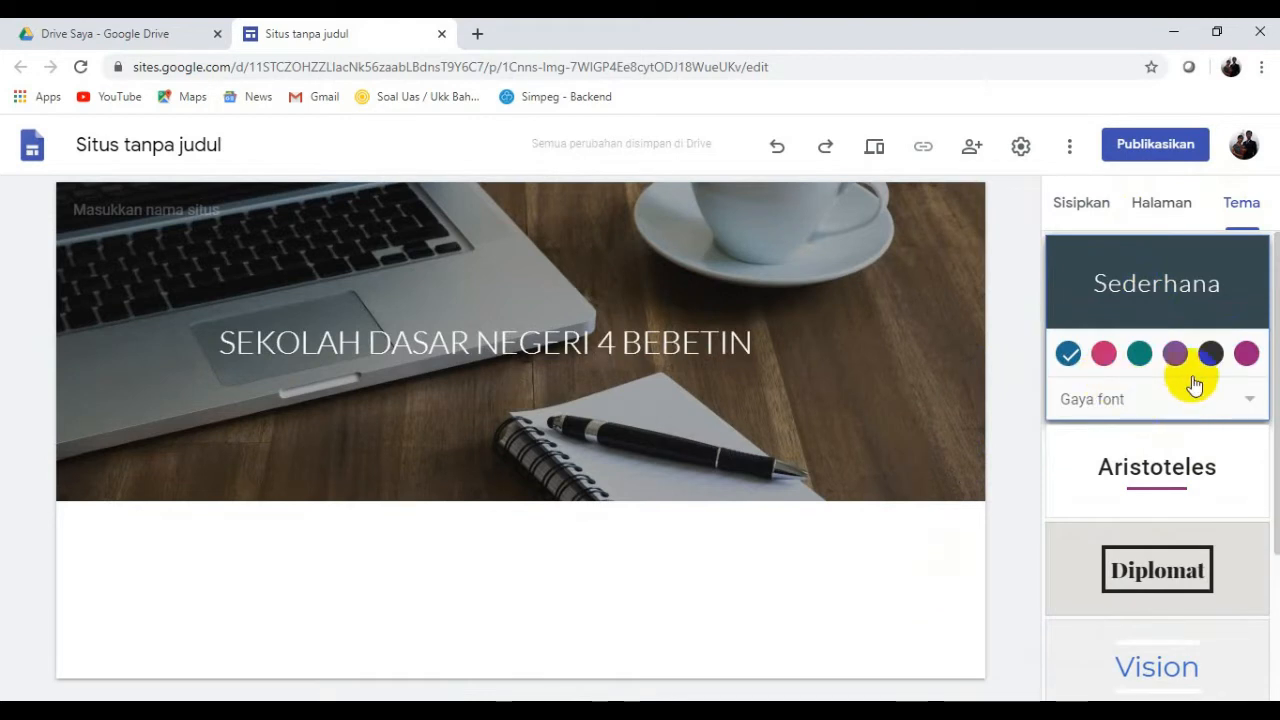
click(1249, 403)
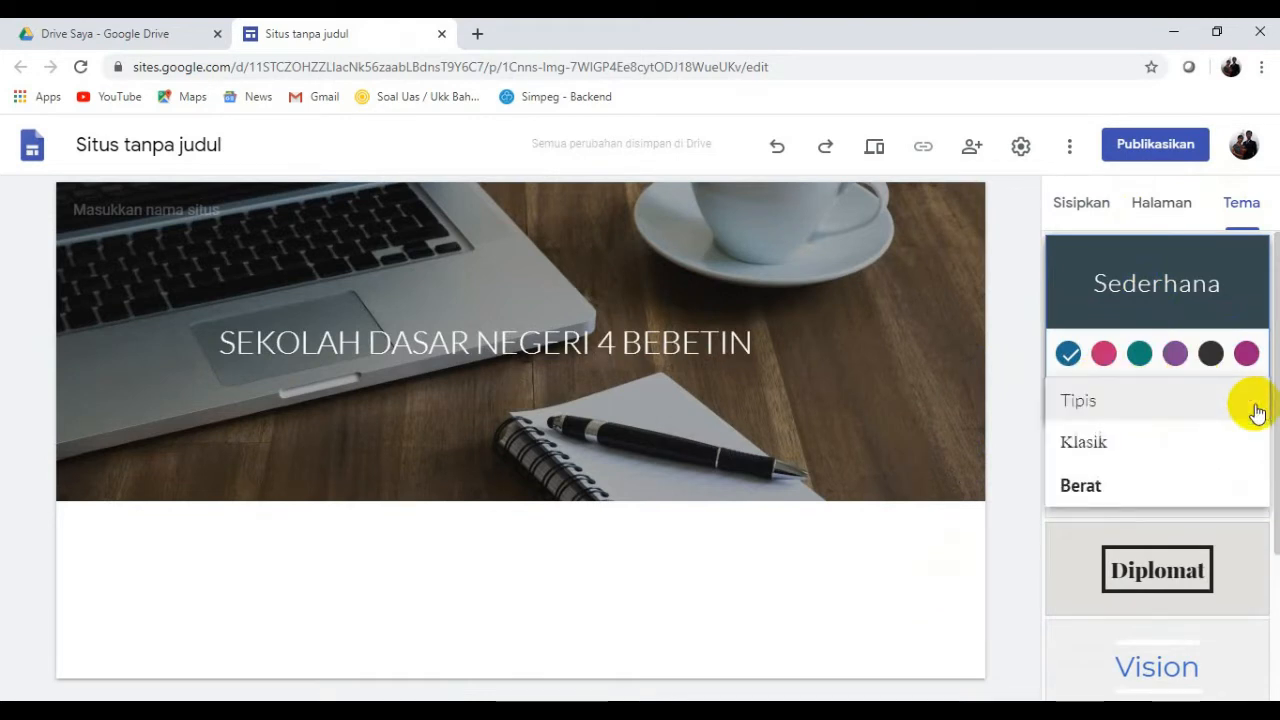
click(1171, 494)
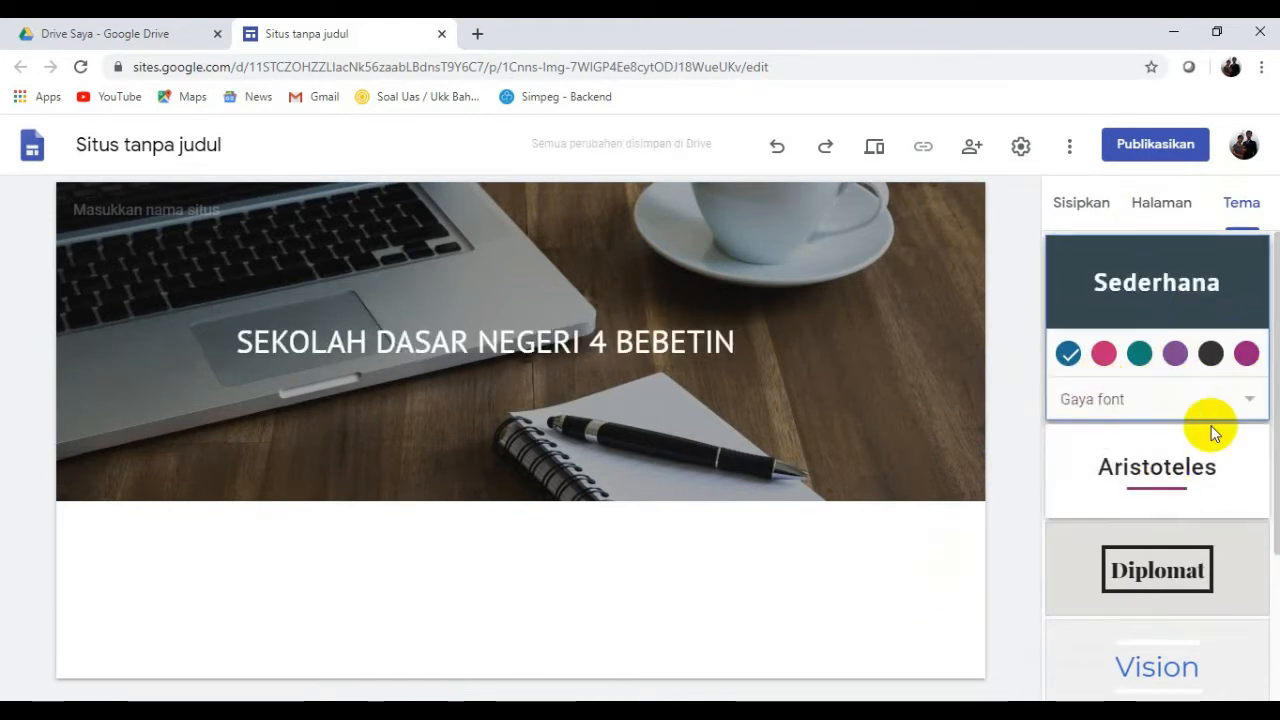
click(1244, 403)
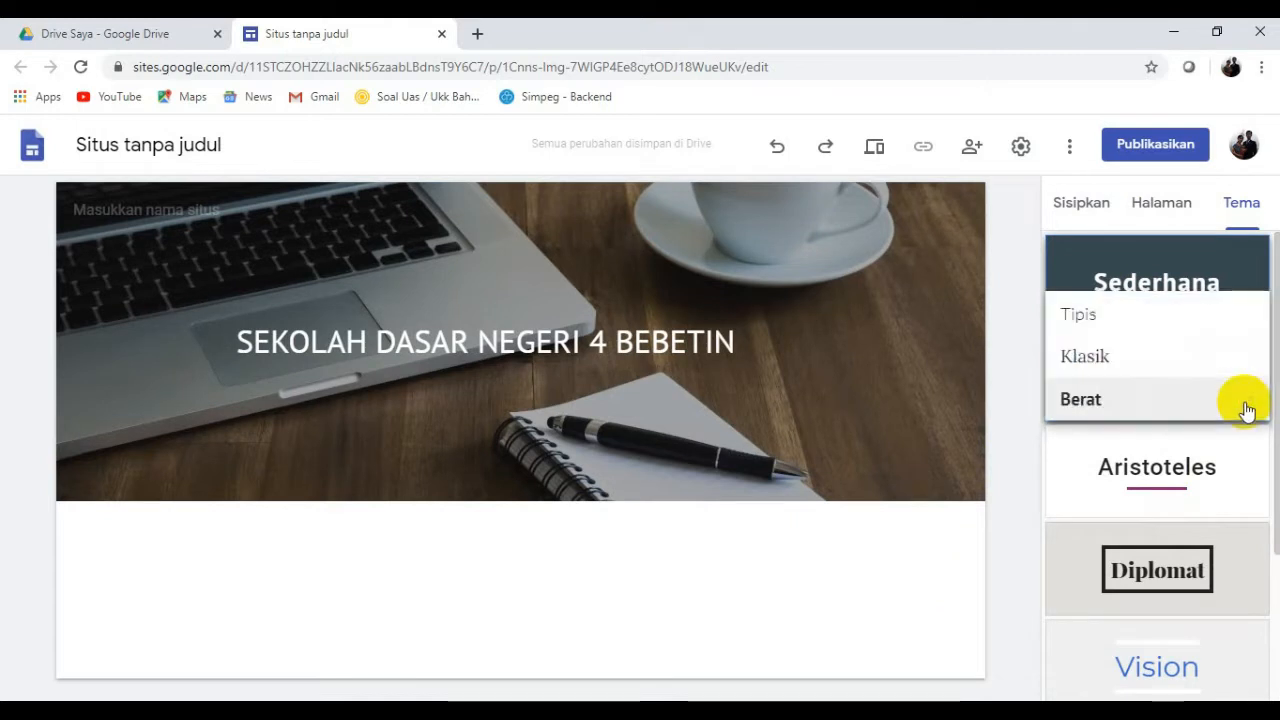
click(1122, 378)
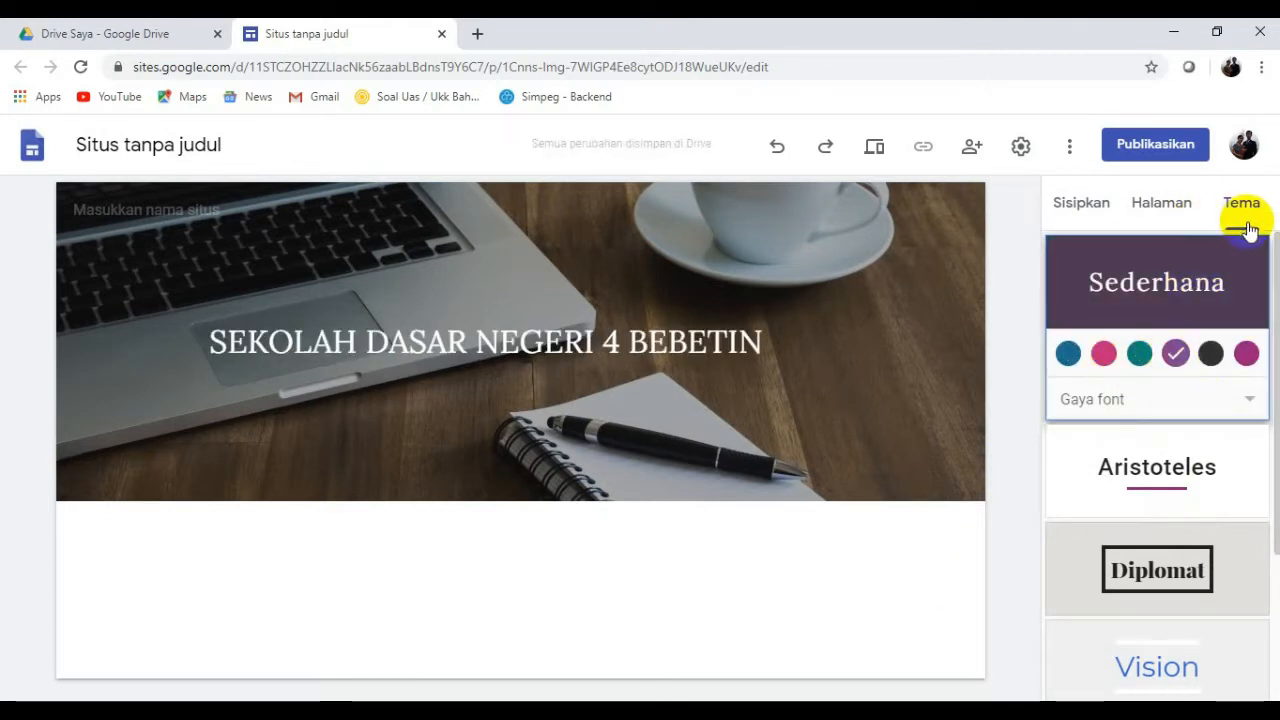
click(781, 318)
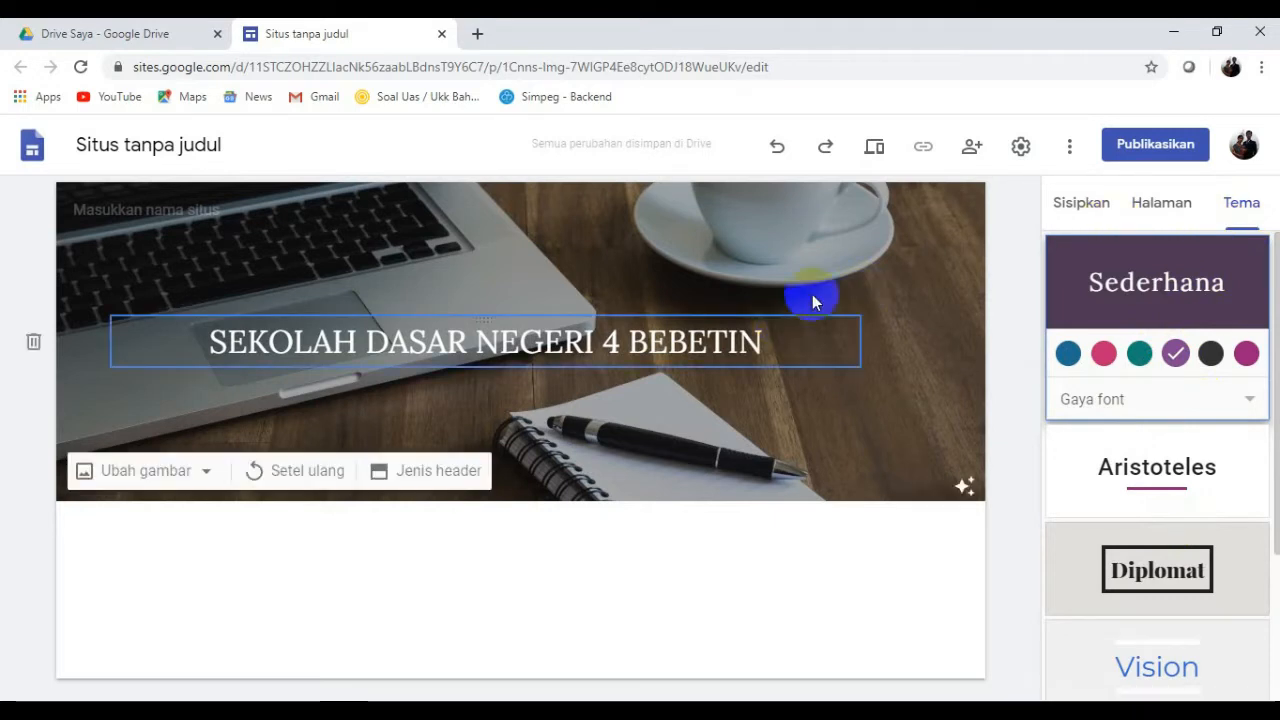
Upload the image LOGO SD BEBETIN from the Downloads folder as the site's logo.
click(1161, 204)
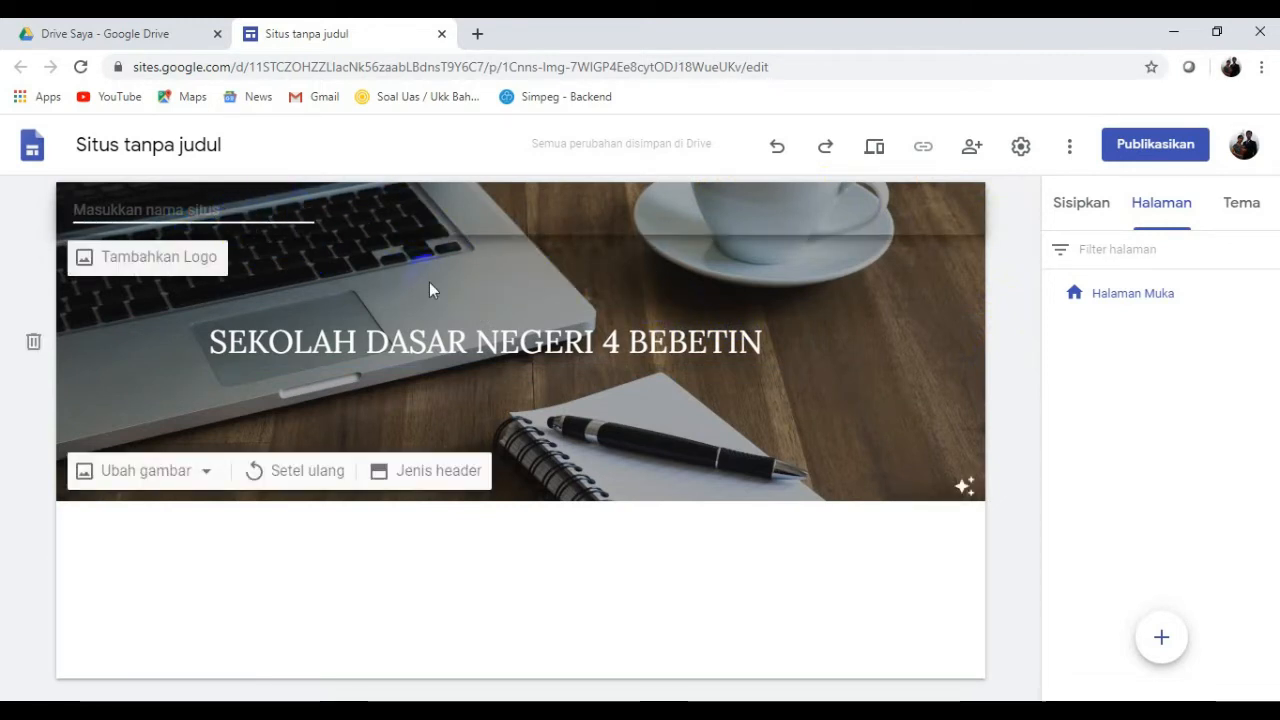
click(222, 262)
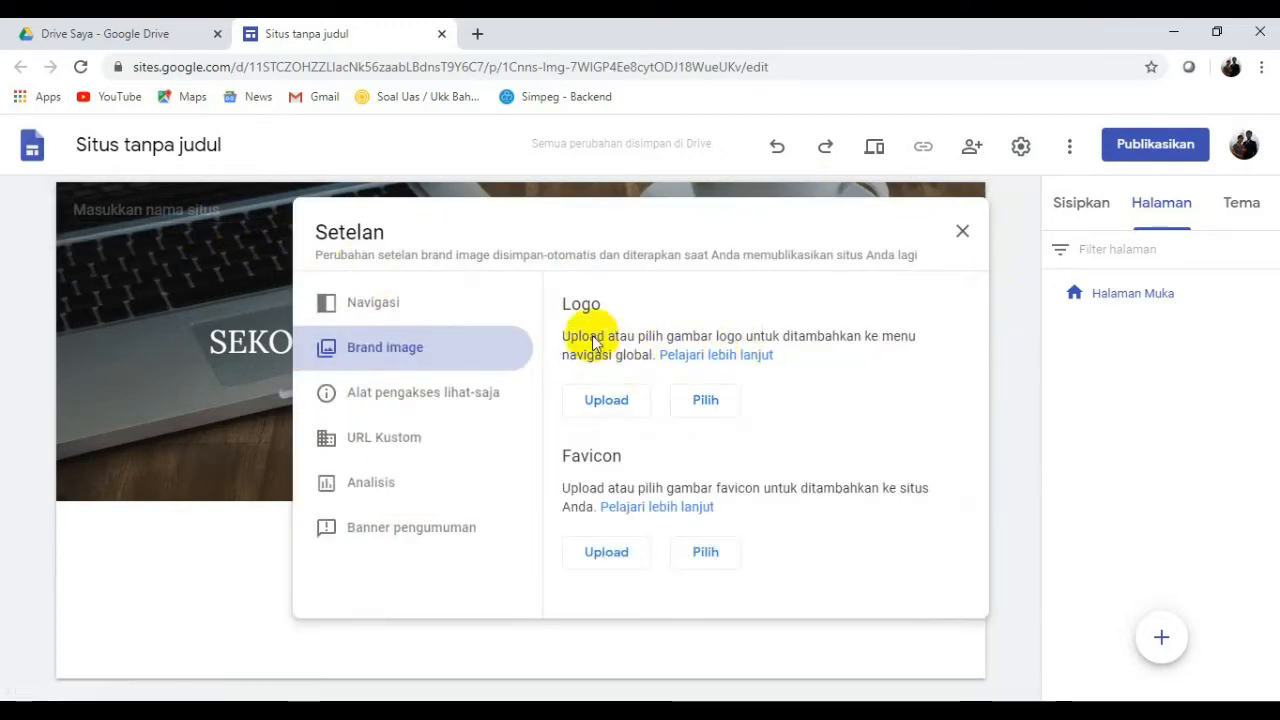
click(618, 401)
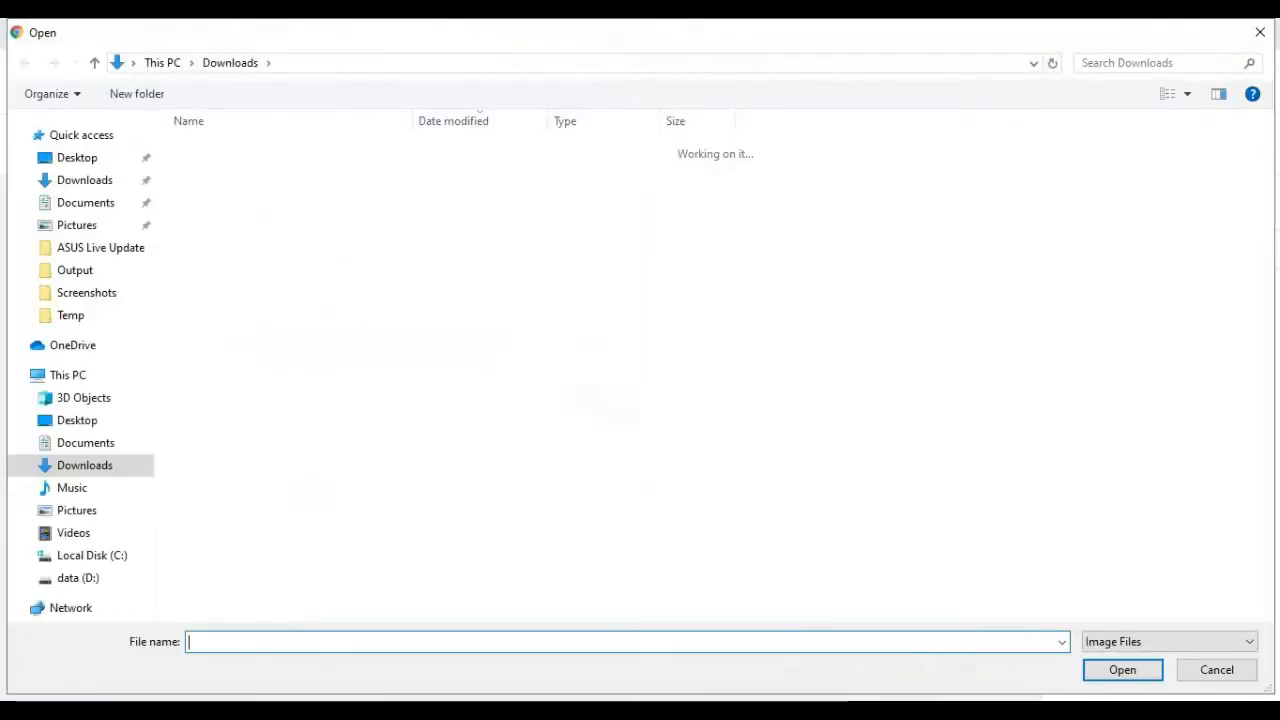
click(270, 356)
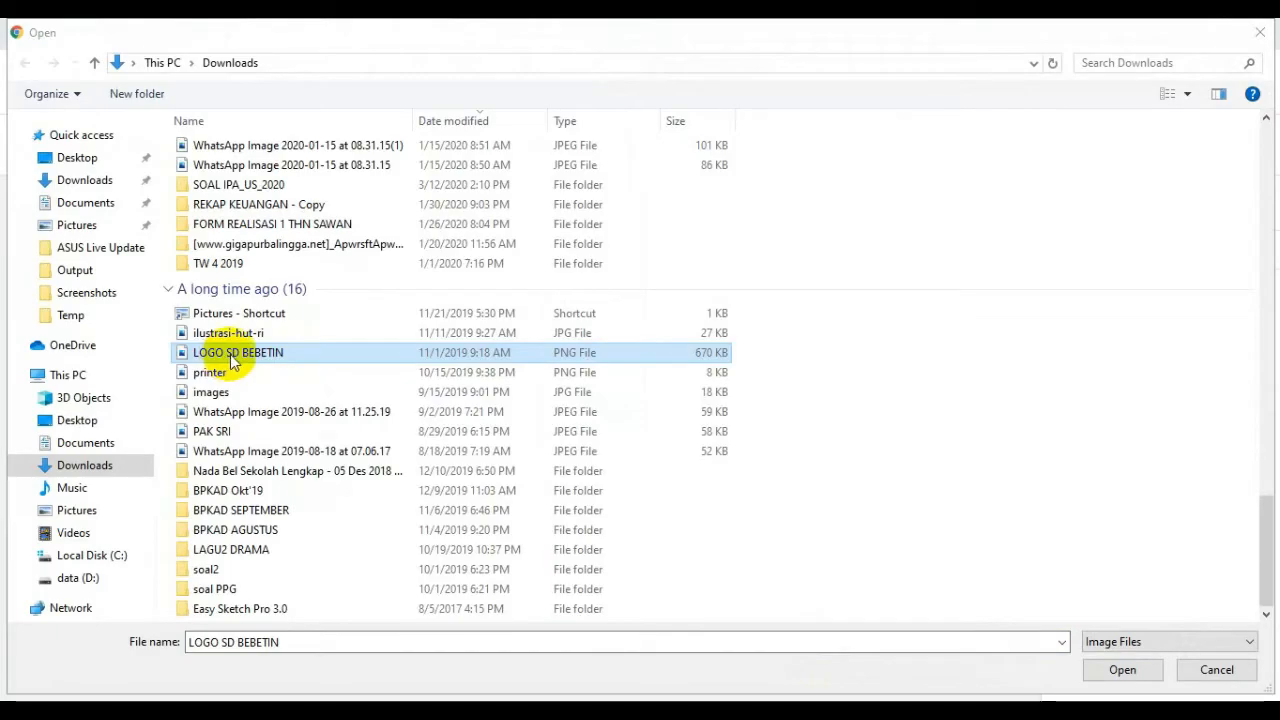
double_click(230, 356)
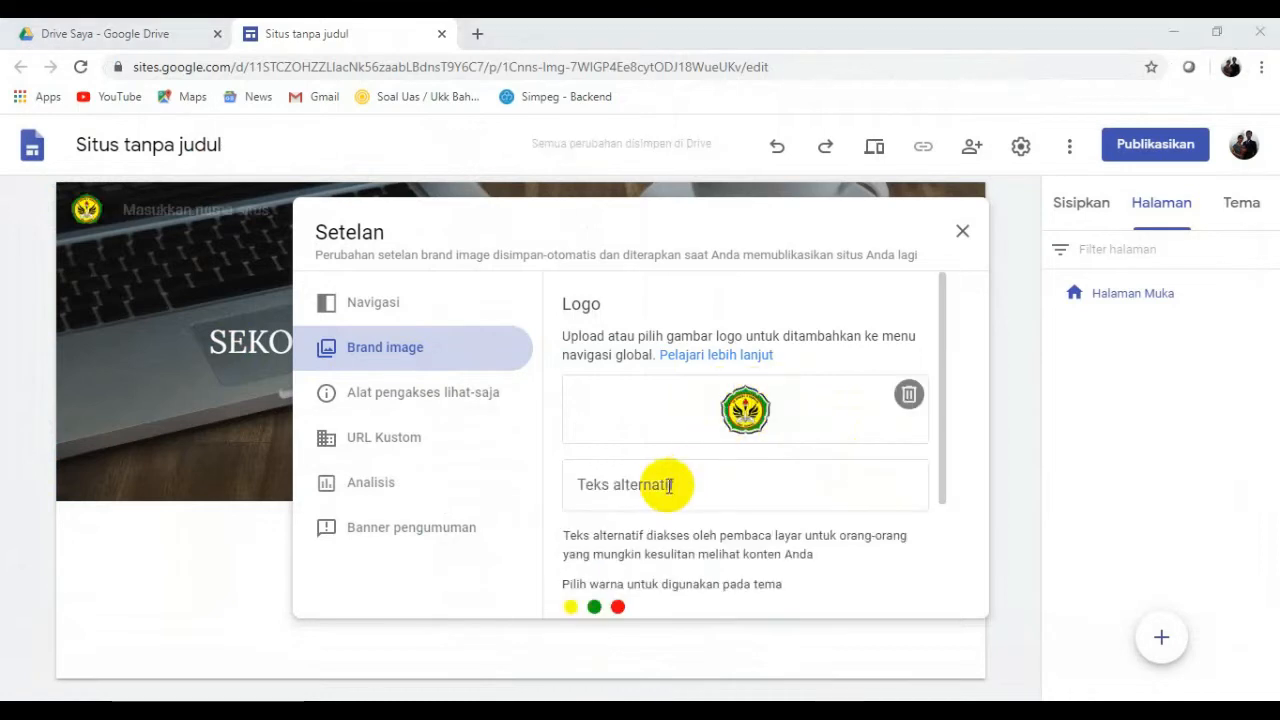
Set the logo's alternative text to "Website Resmi SD 4 Bebetin".
click(652, 490)
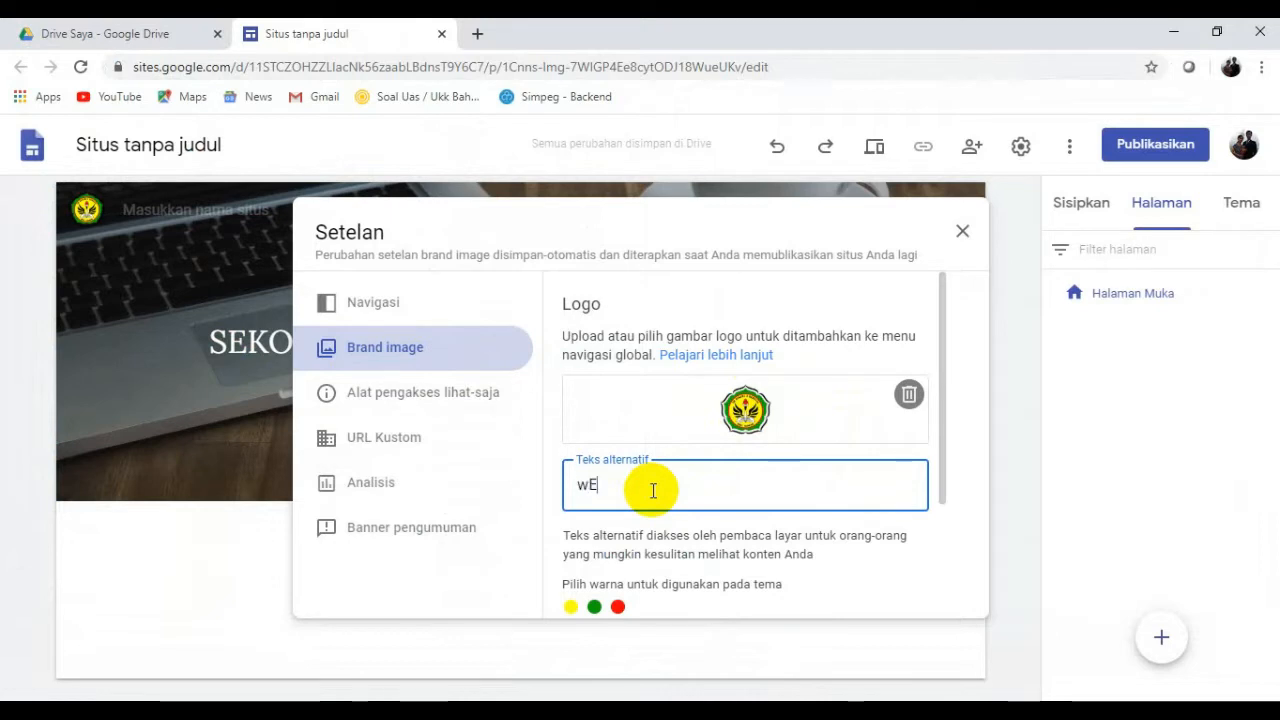
key(BackSpace)
key(BackSpace)
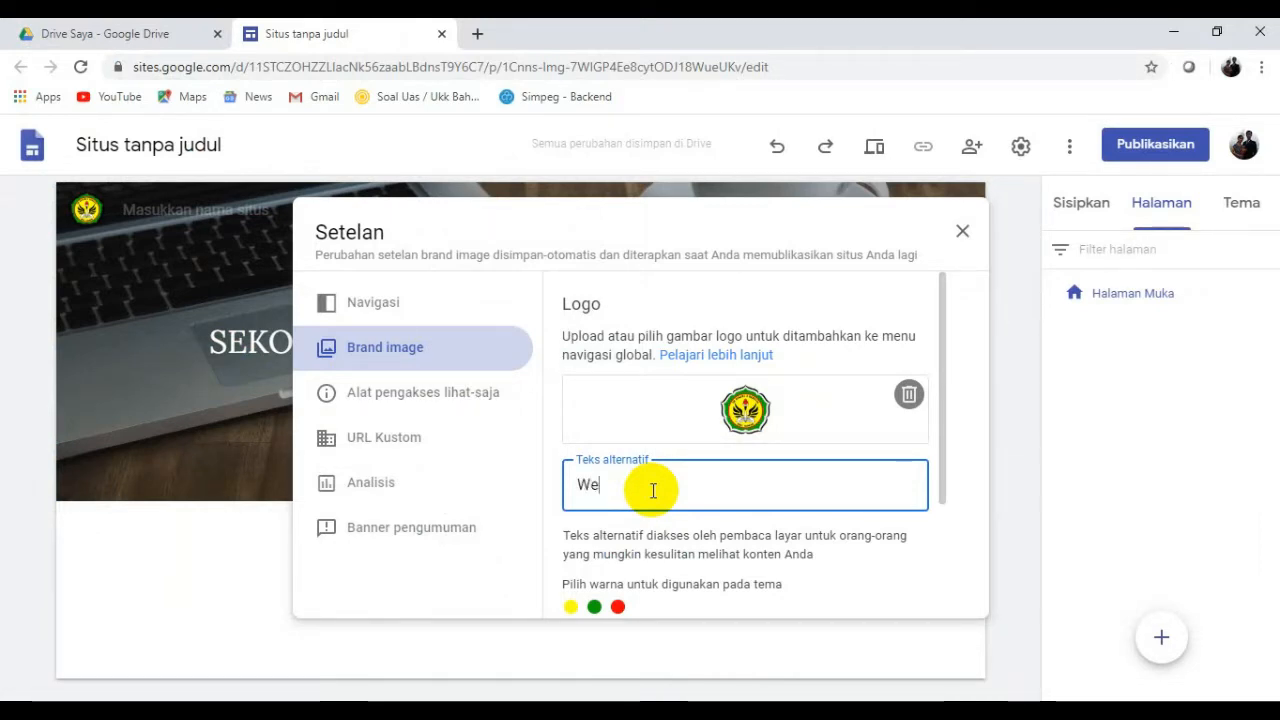
text(Website Resmi SD 4 Bebetin)
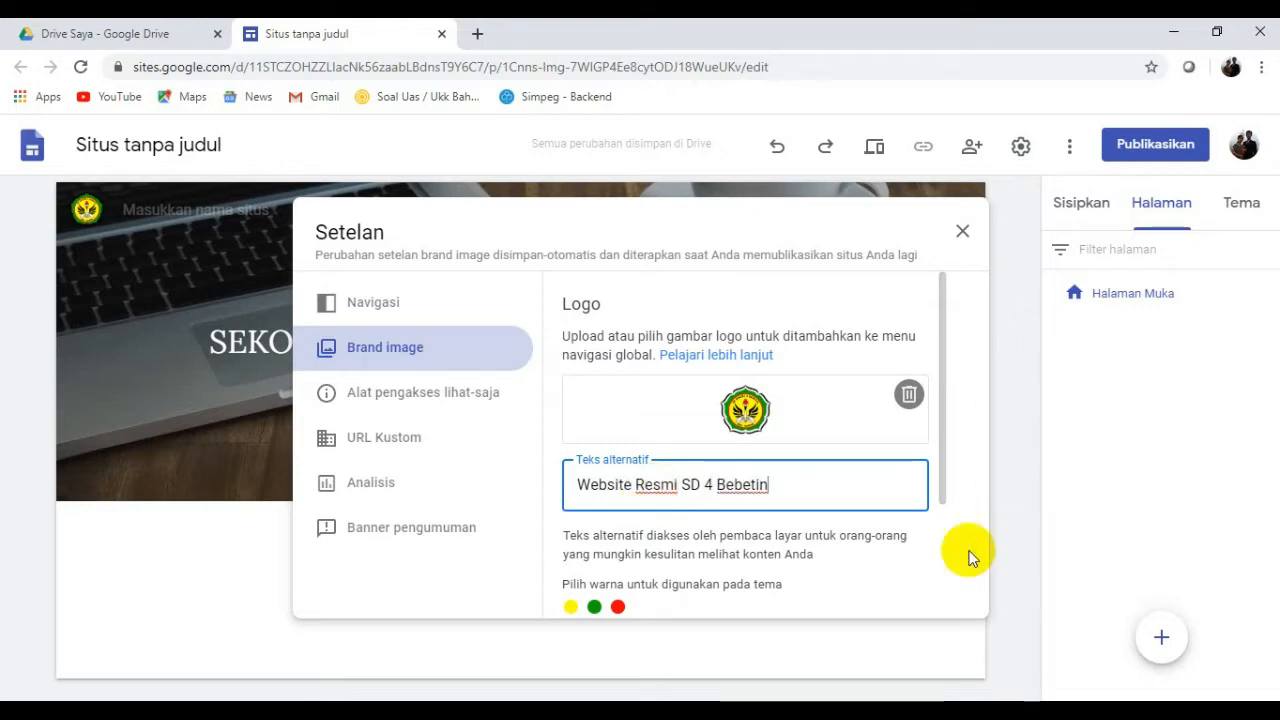
Apply the logo's red colour to the theme, review the logo and favicon options, and close the site settings.
scroll(864, 545, down, 2)
click(618, 484)
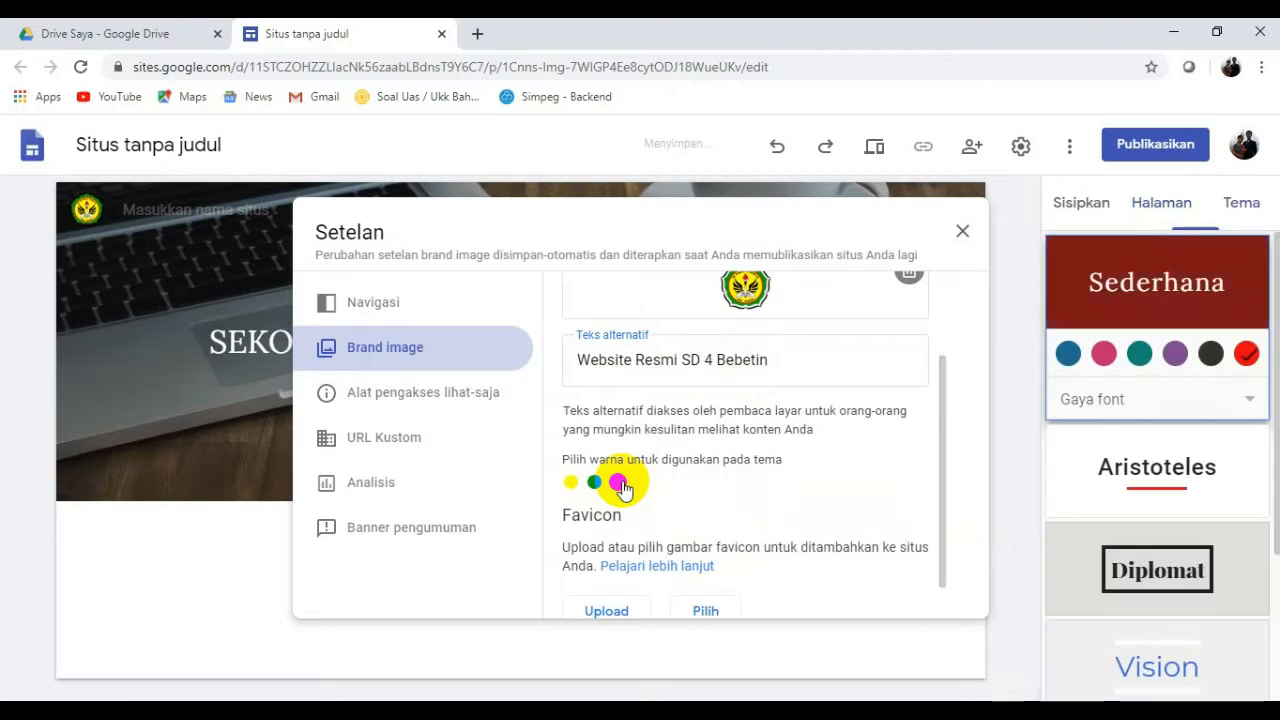
scroll(677, 571, down, 1)
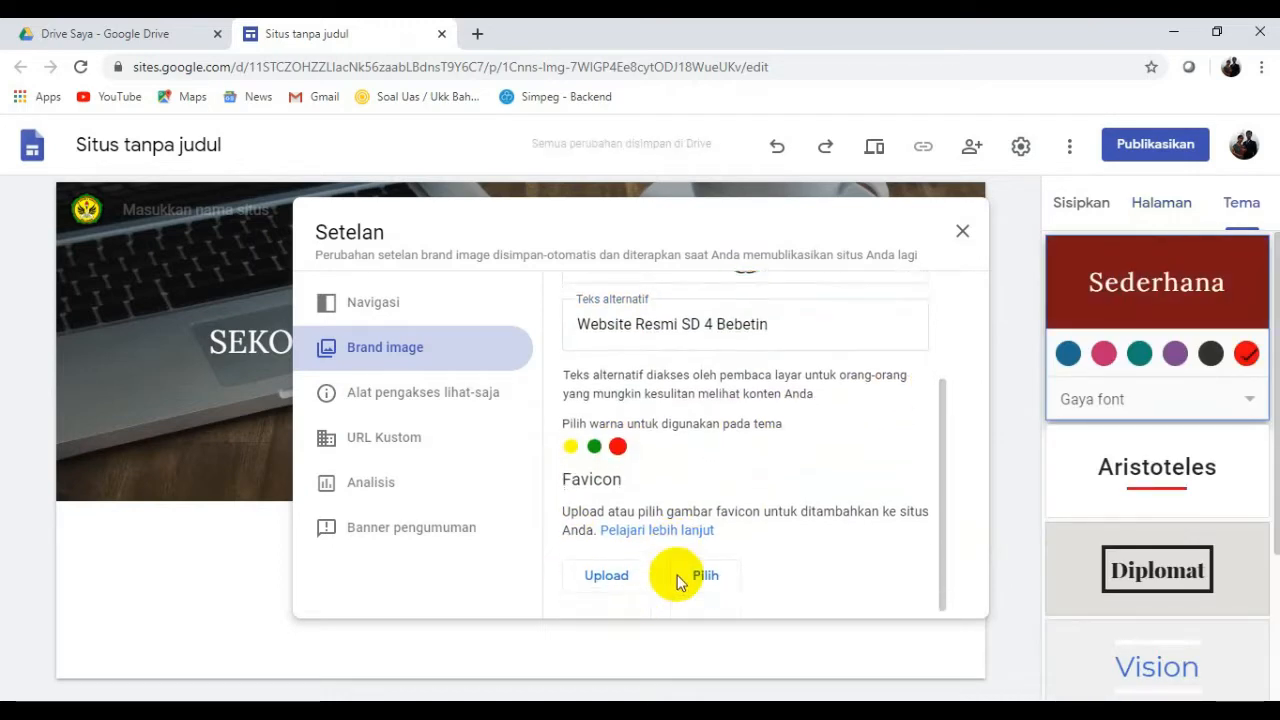
scroll(677, 560, up, 3)
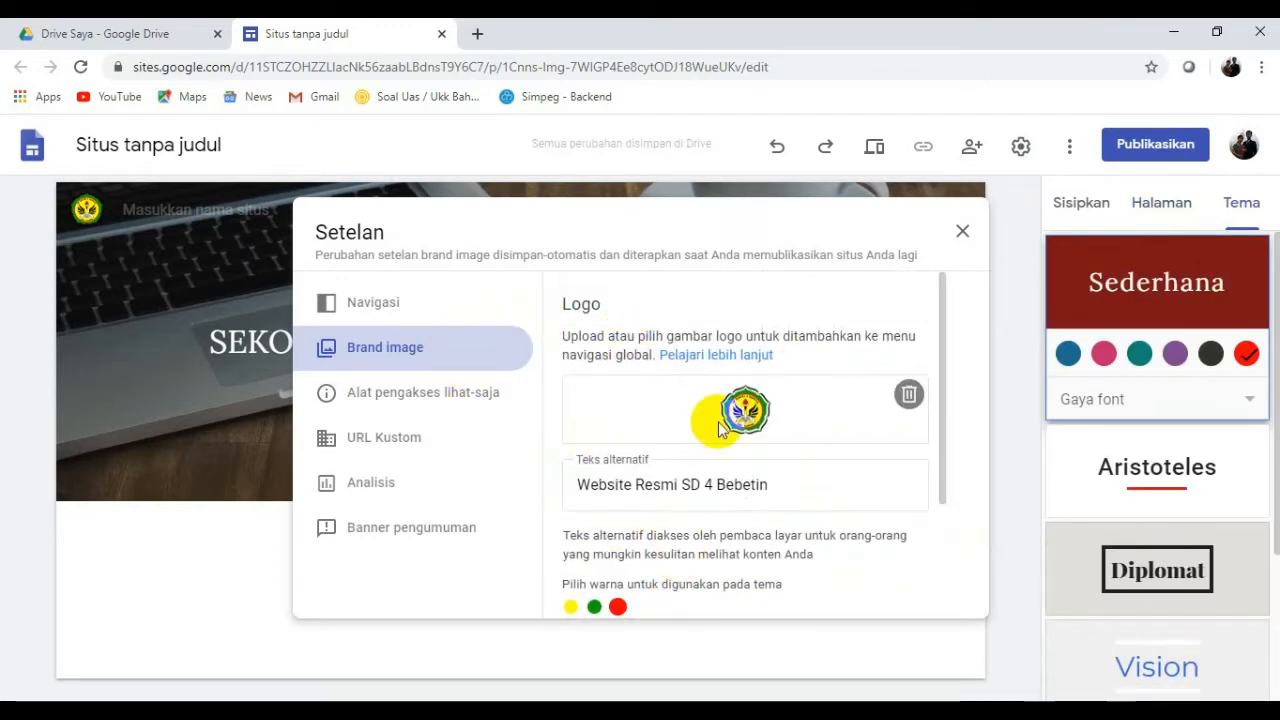
drag(941, 353, 955, 527)
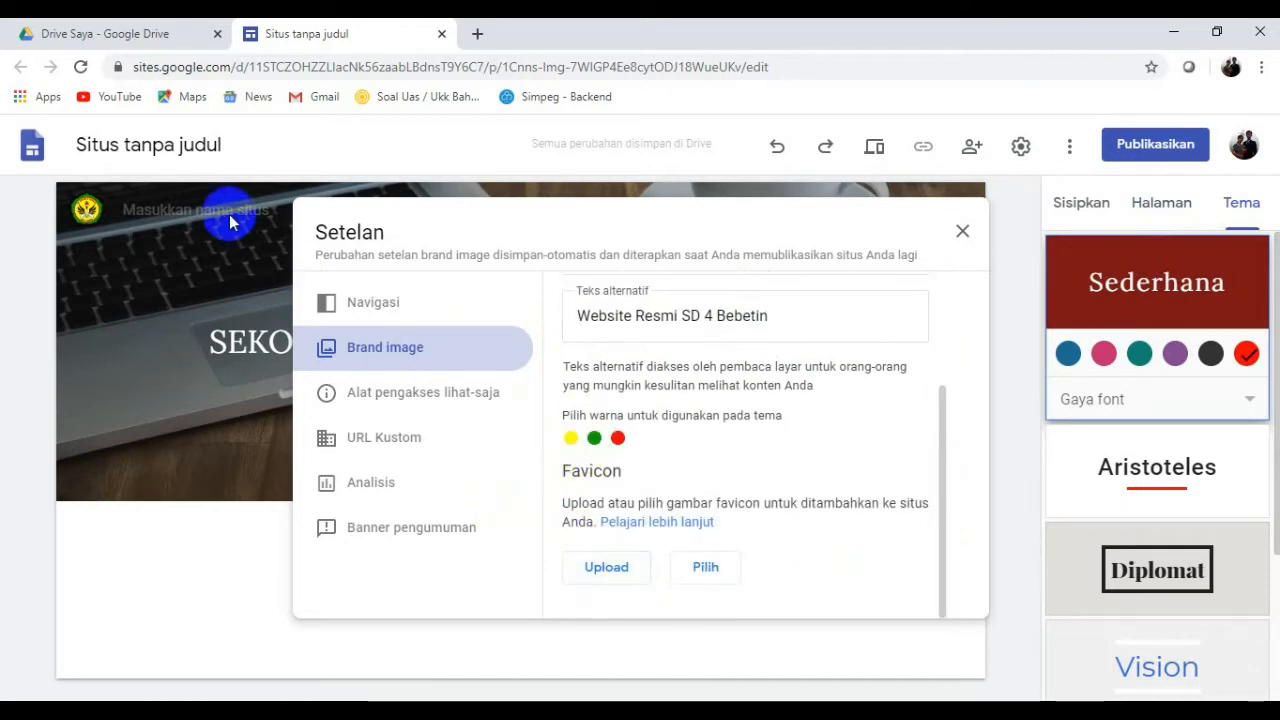
scroll(823, 453, up, 3)
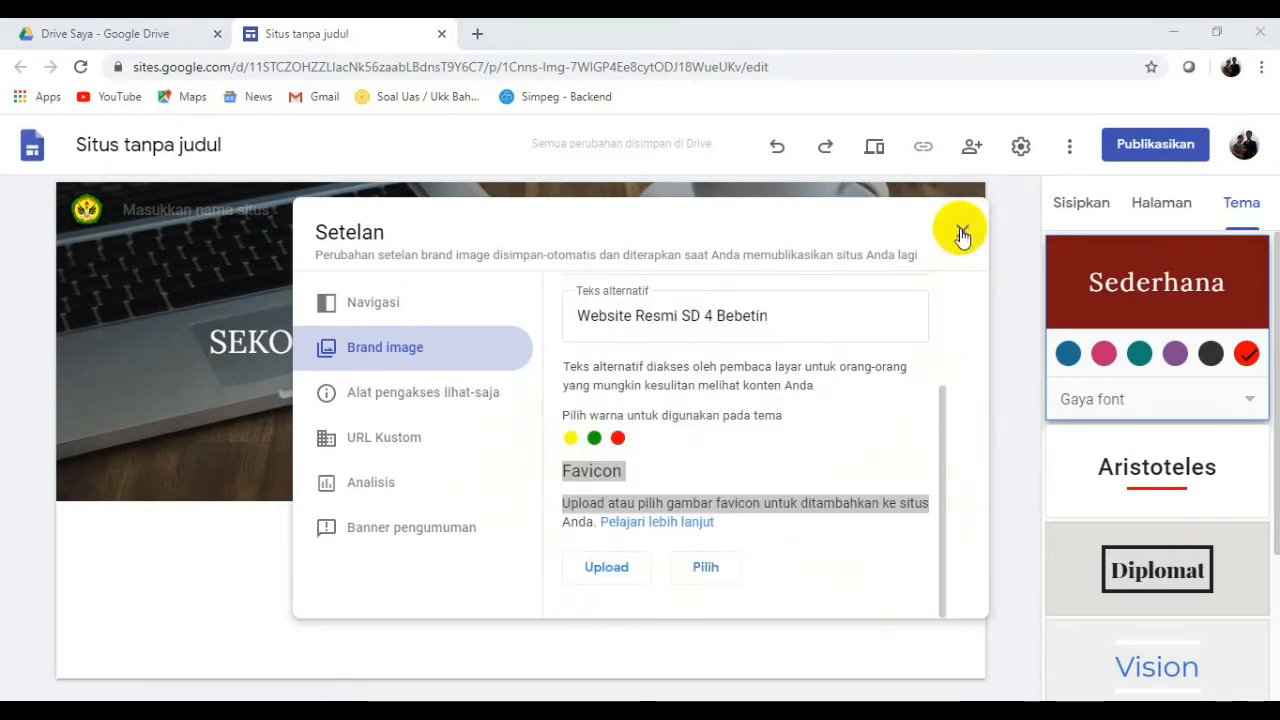
click(965, 228)
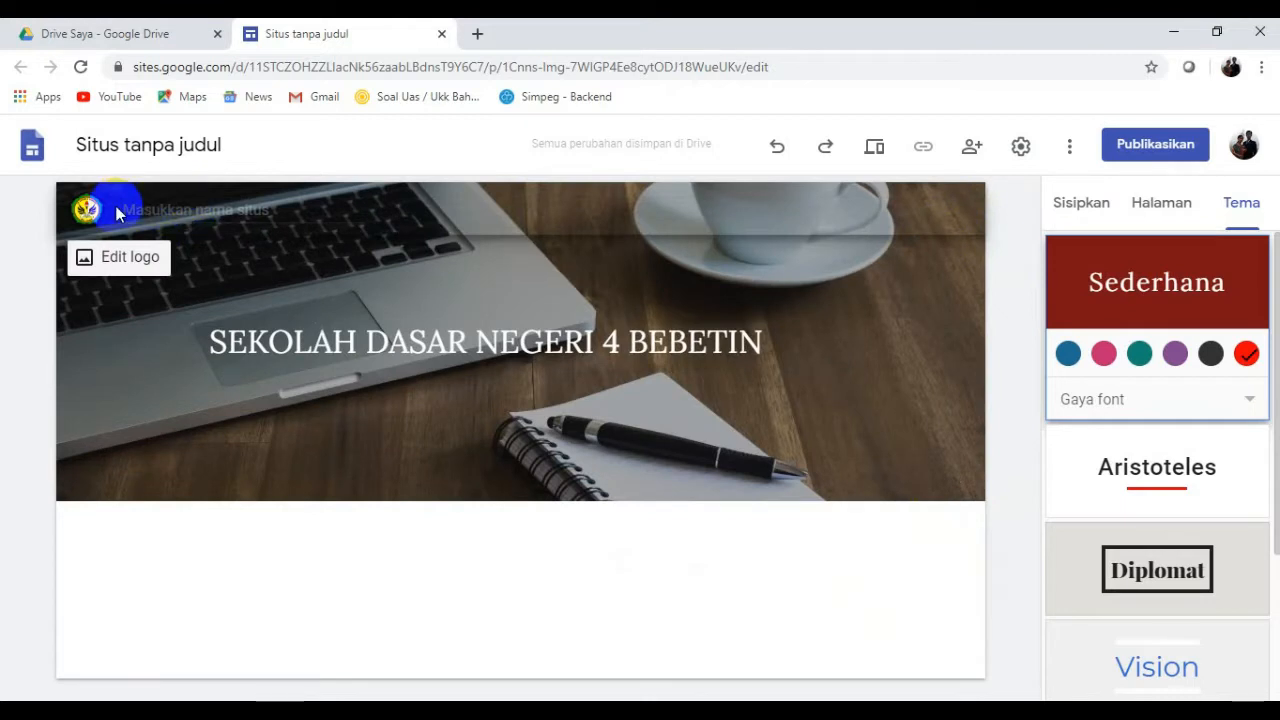
Enter "Website Resmi SD 4 Bebetin" as the site name beside the logo.
click(161, 206)
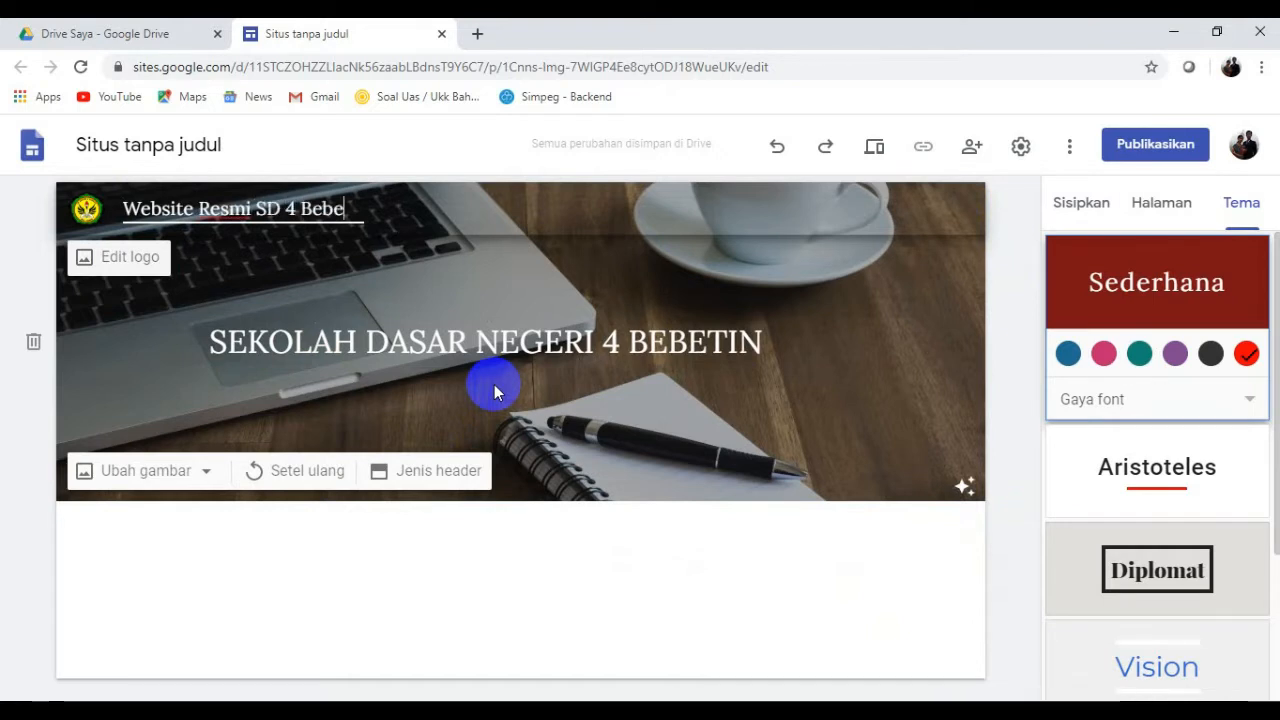
text(tin)
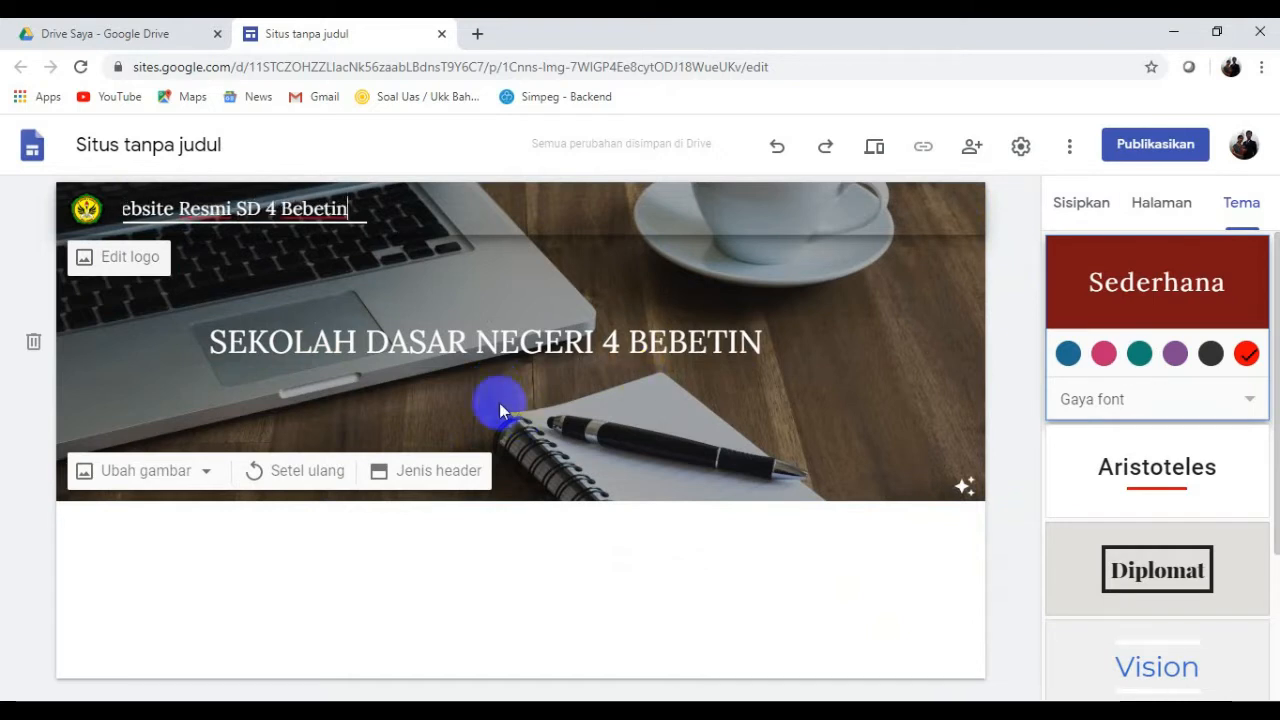
click(346, 258)
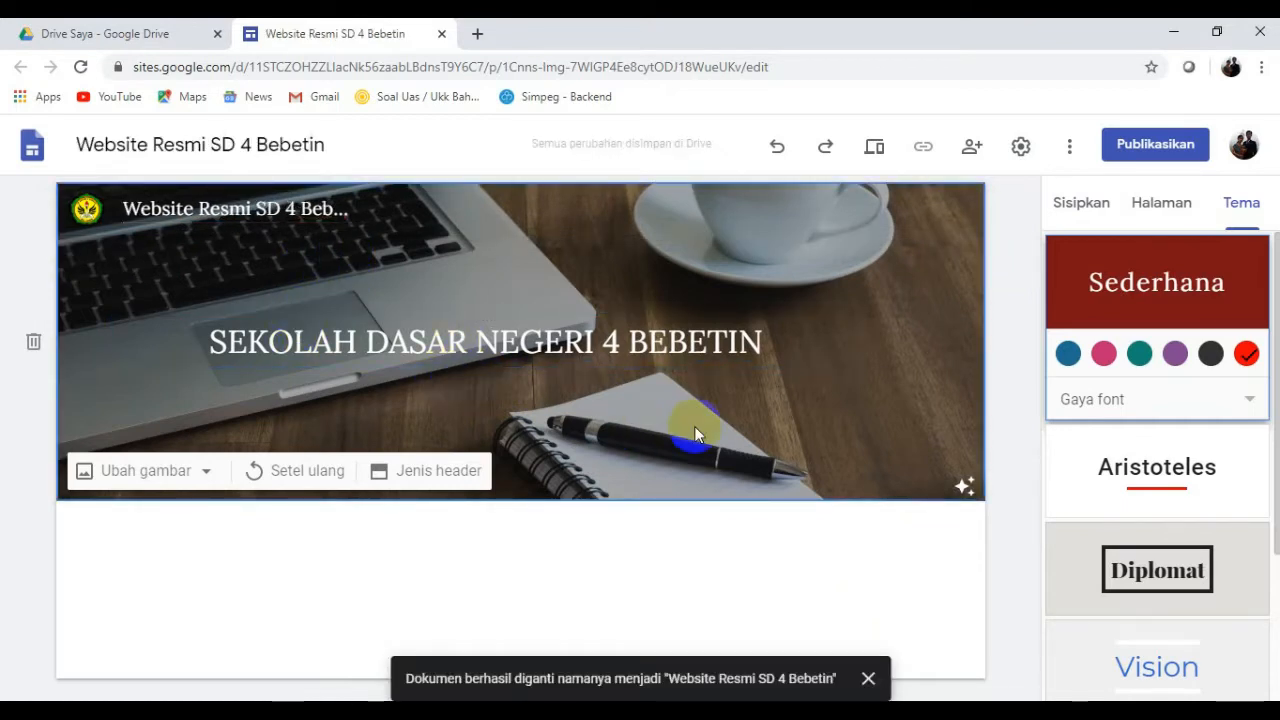
Toggle the header image's readability adjustment to compare both looks, and leave it switched off.
click(965, 493)
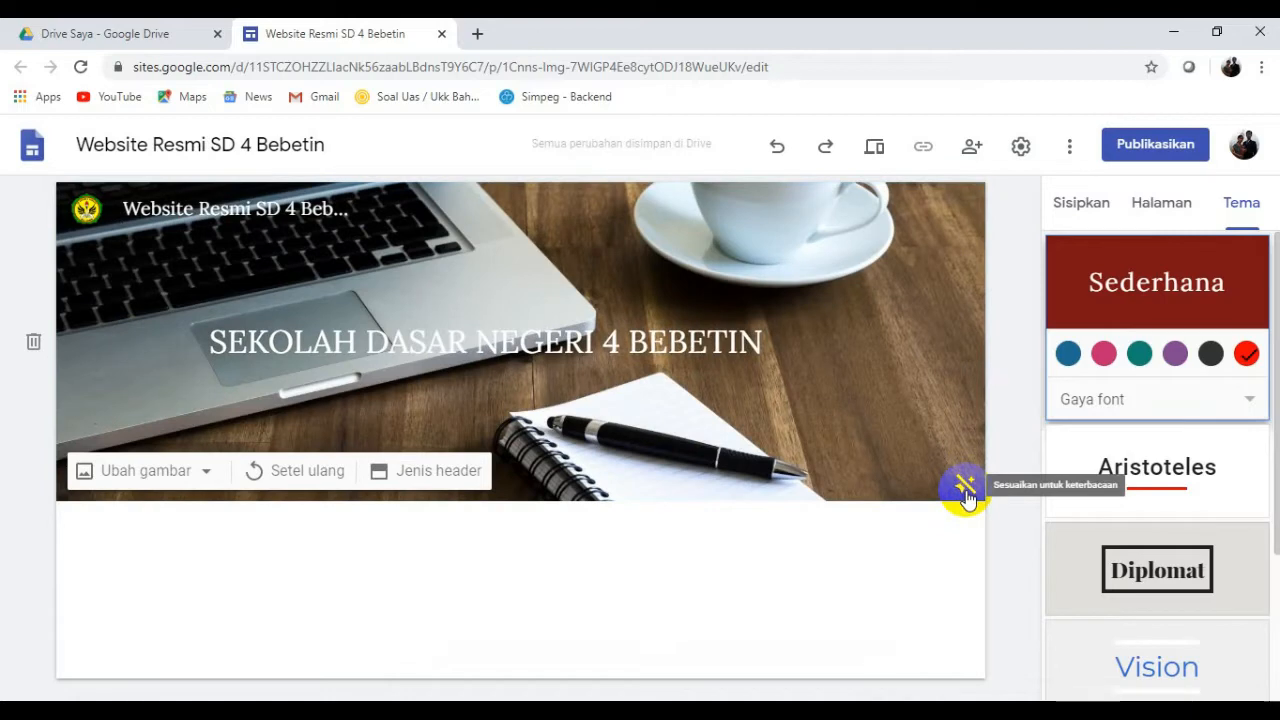
click(964, 492)
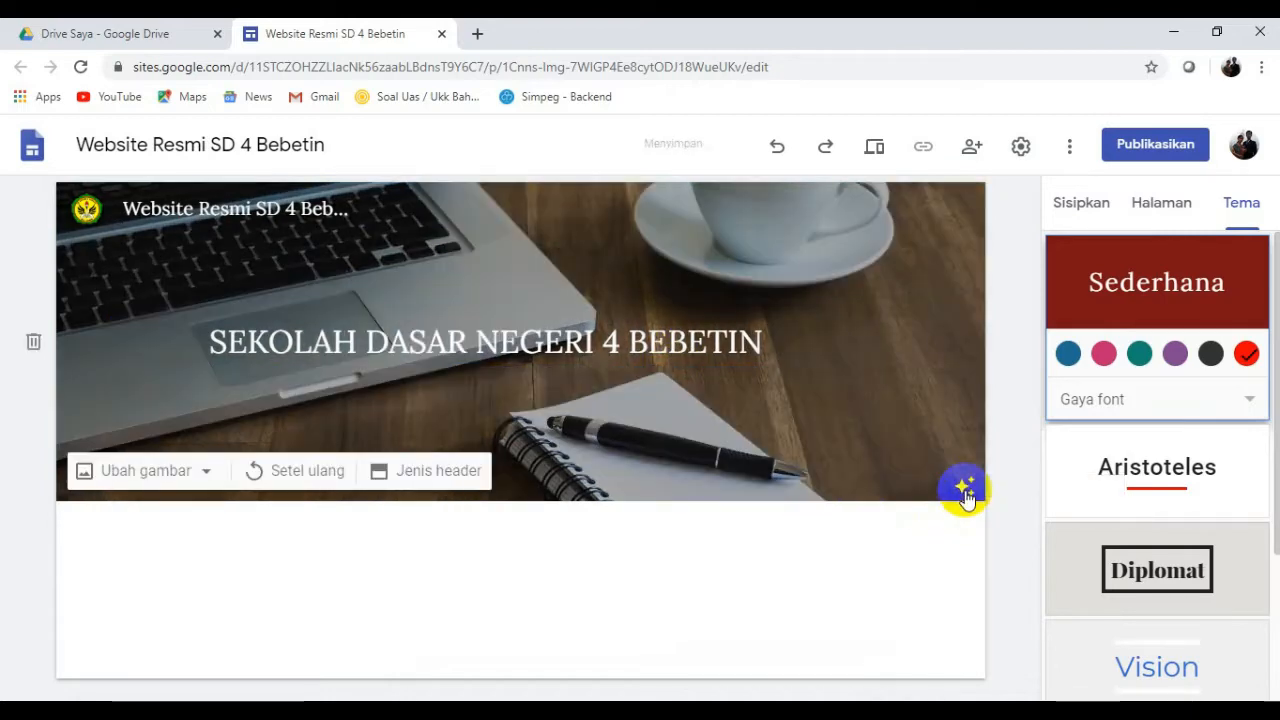
click(966, 490)
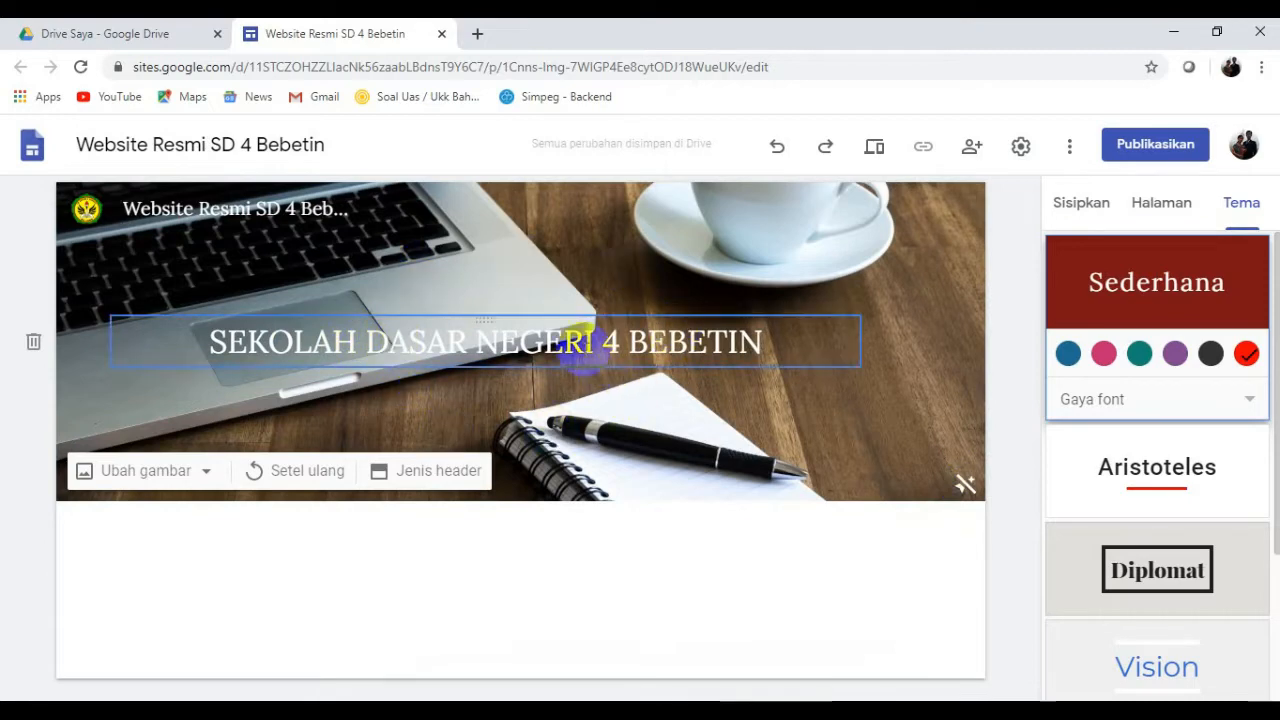
Insert an empty text box in the header directly beneath the page title.
click(574, 340)
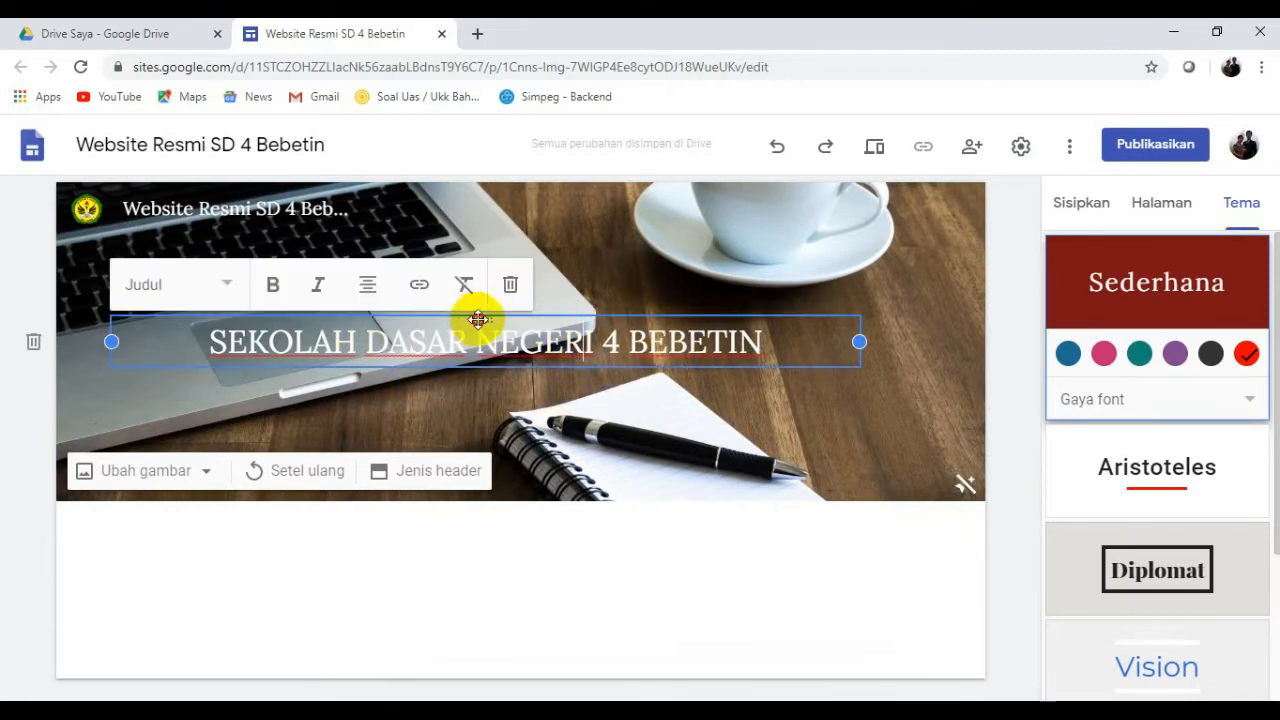
mouse_move(478, 320)
mouse_down()
mouse_move(652, 343)
mouse_move(480, 331)
mouse_up()
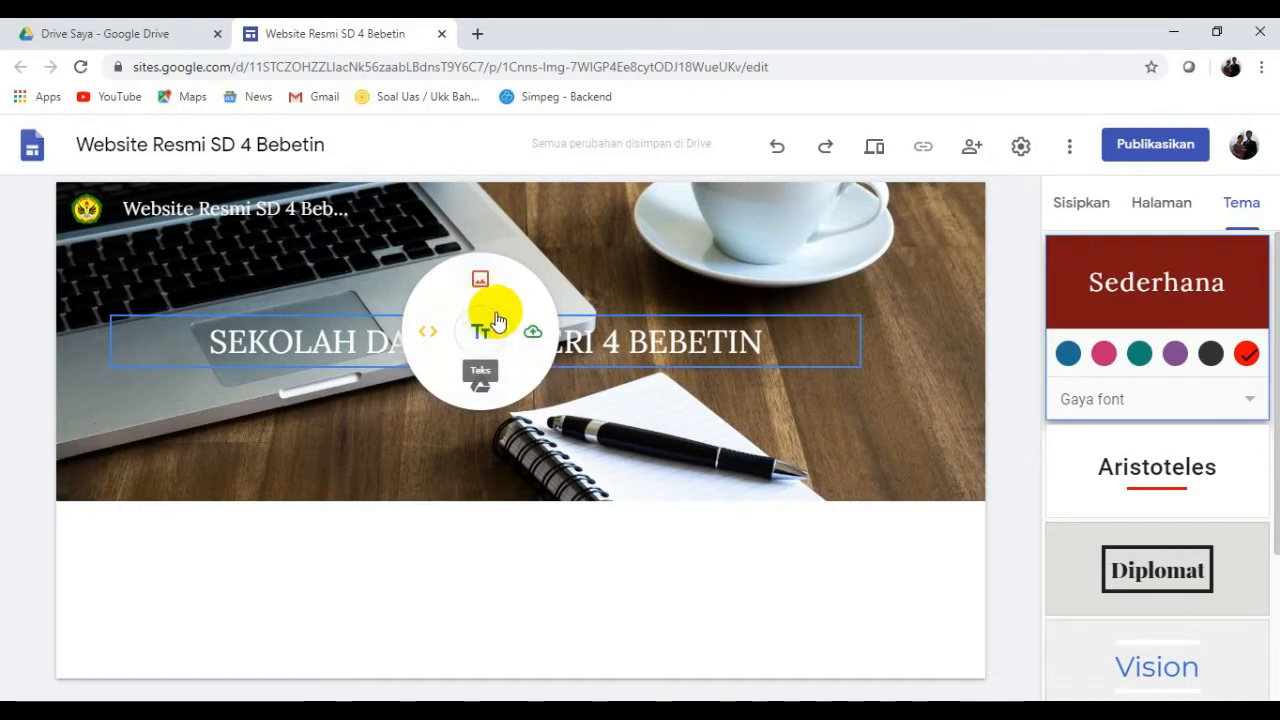
click(480, 334)
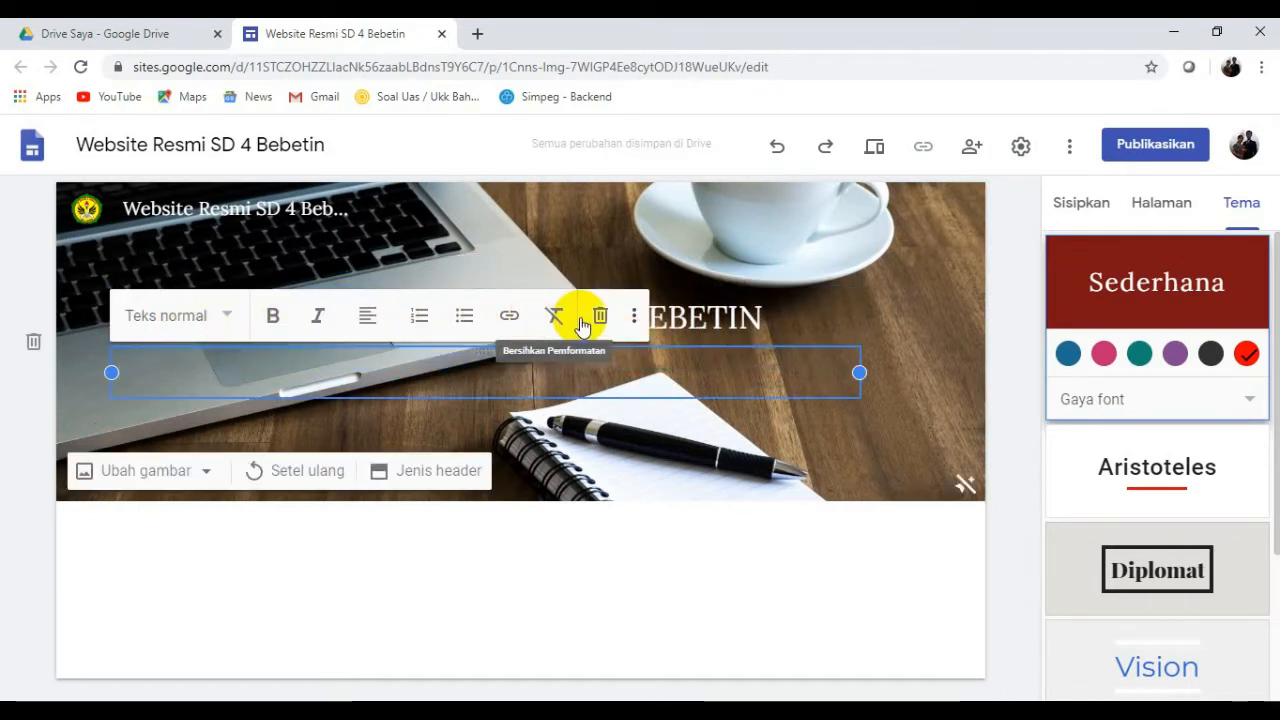
Discard the empty text box and move the page title "SEKOLAH DASAR NEGERI 4 BEBETIN" toward the right side of the header image.
click(875, 372)
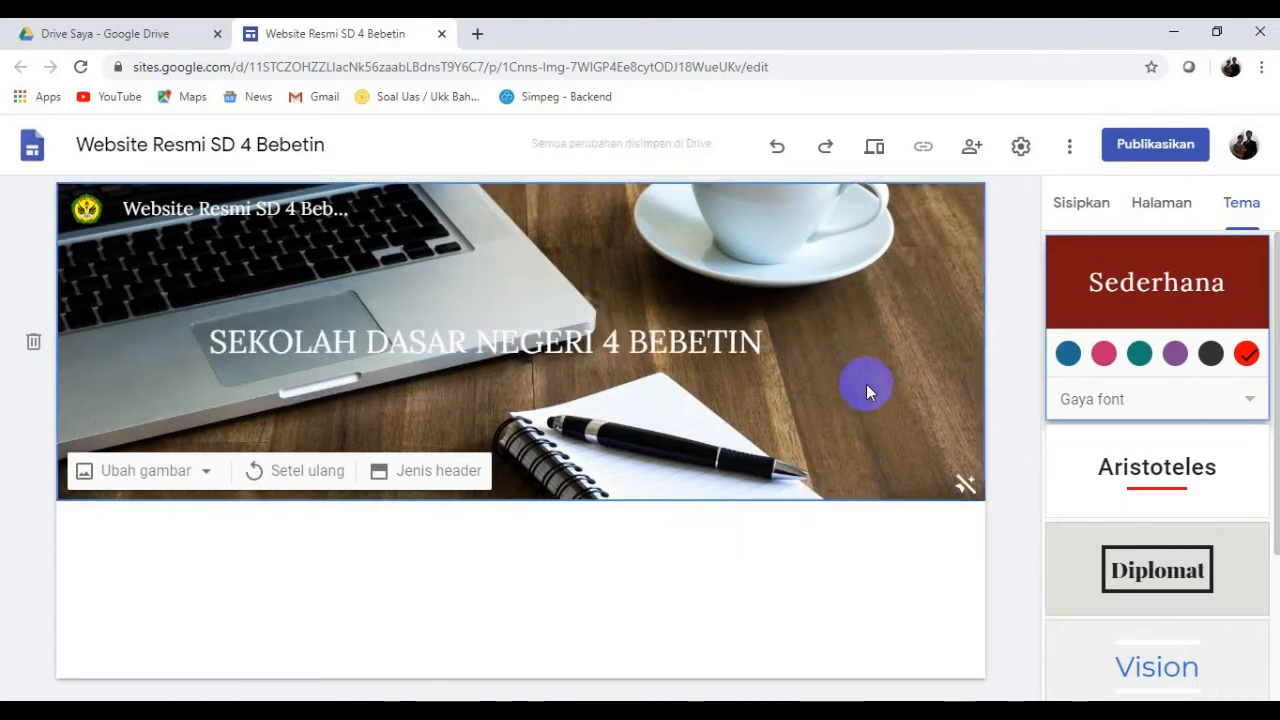
click(605, 340)
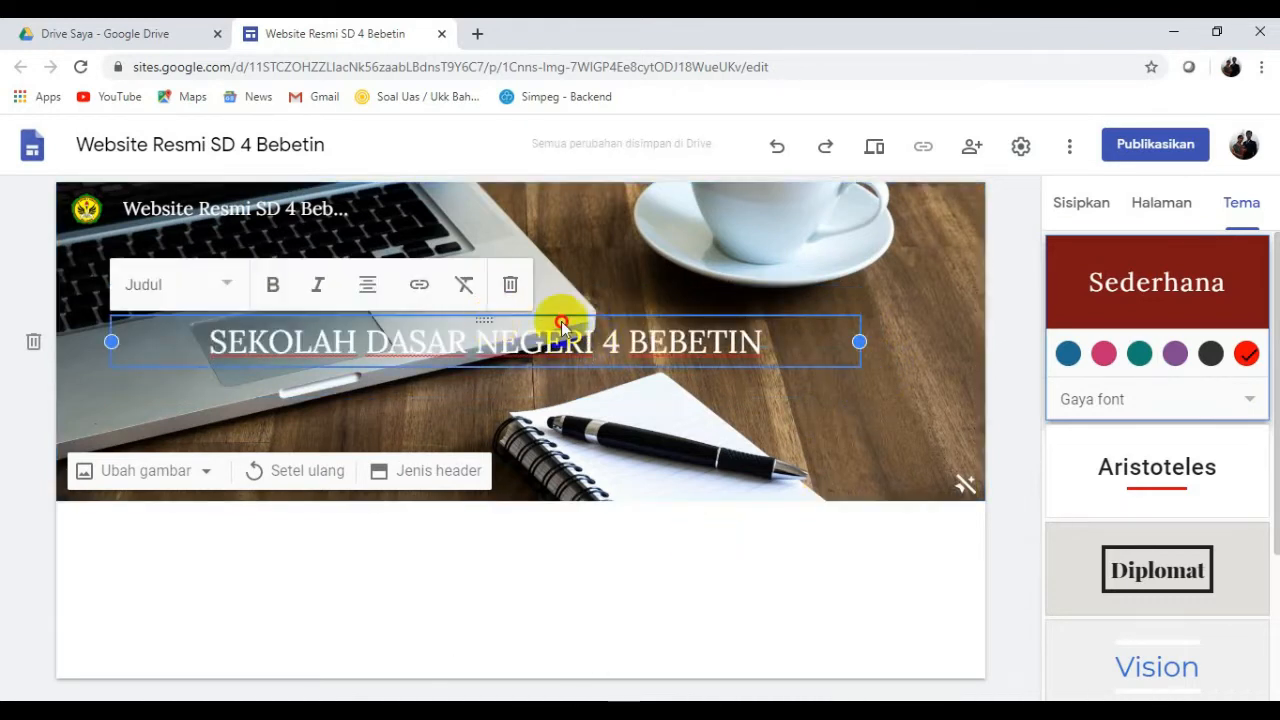
drag(563, 322, 543, 345)
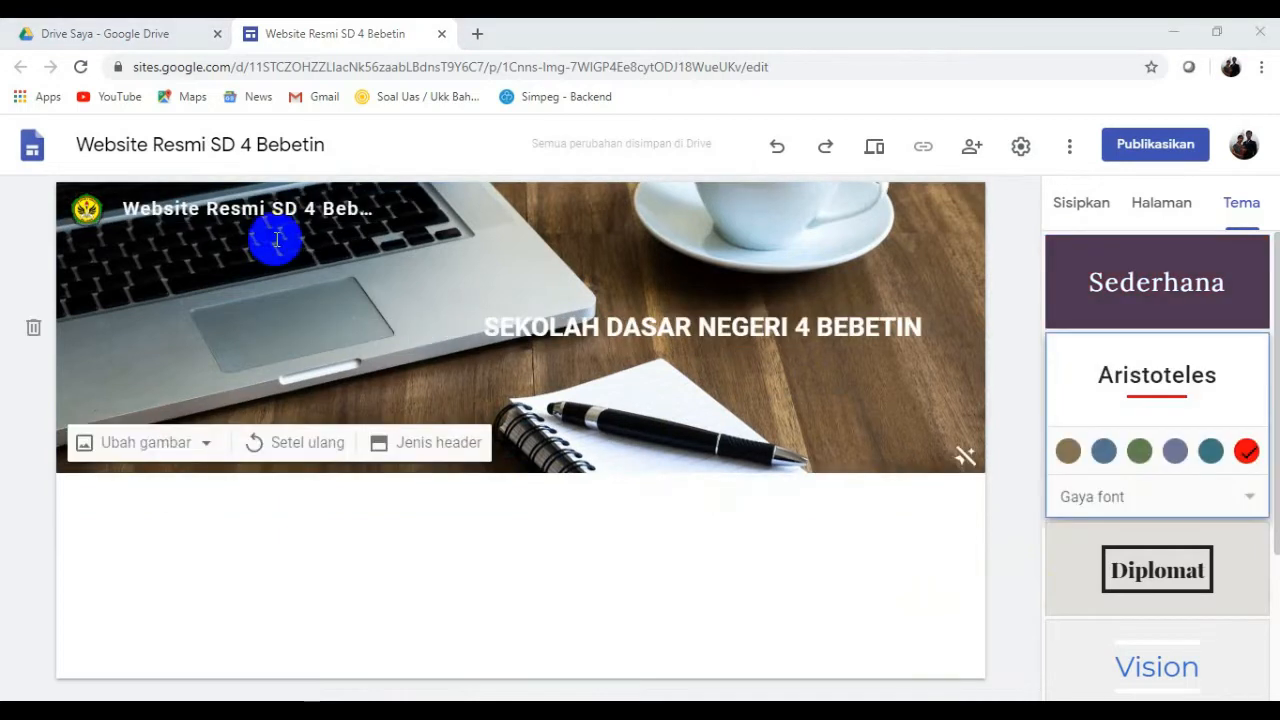
Check the site name beside the logo and switch the site to the Vision theme.
click(422, 212)
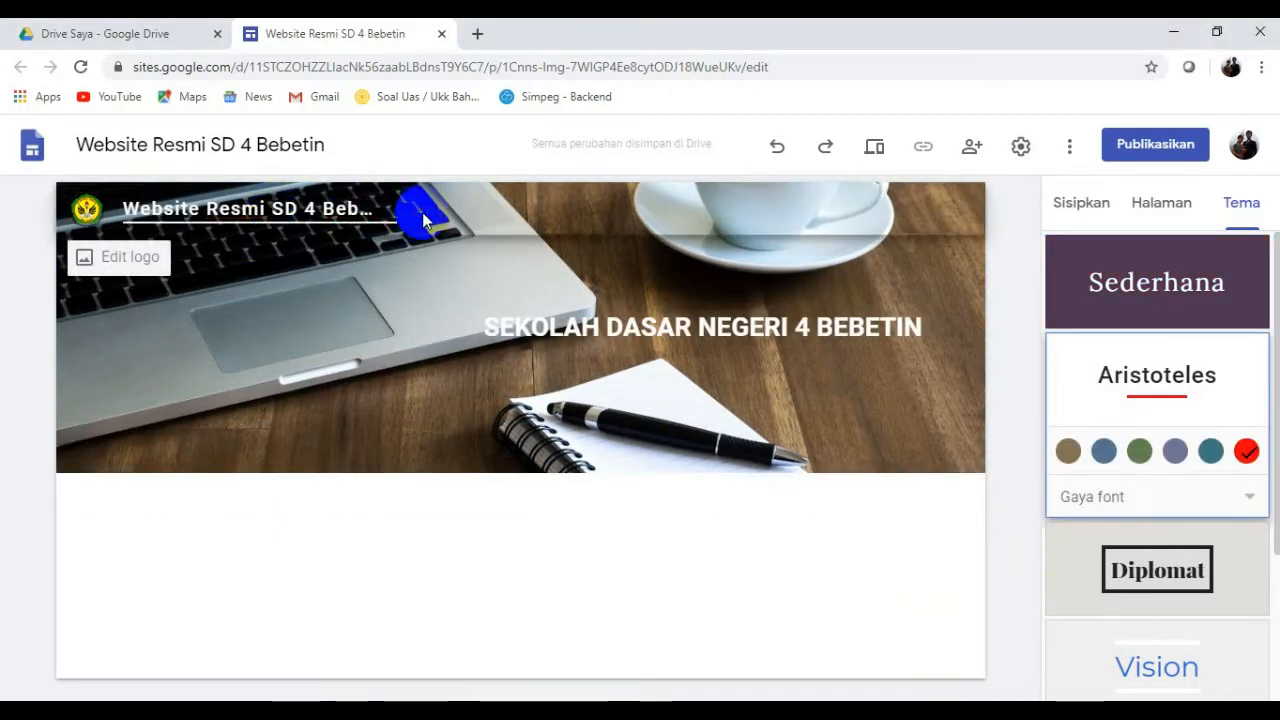
click(305, 208)
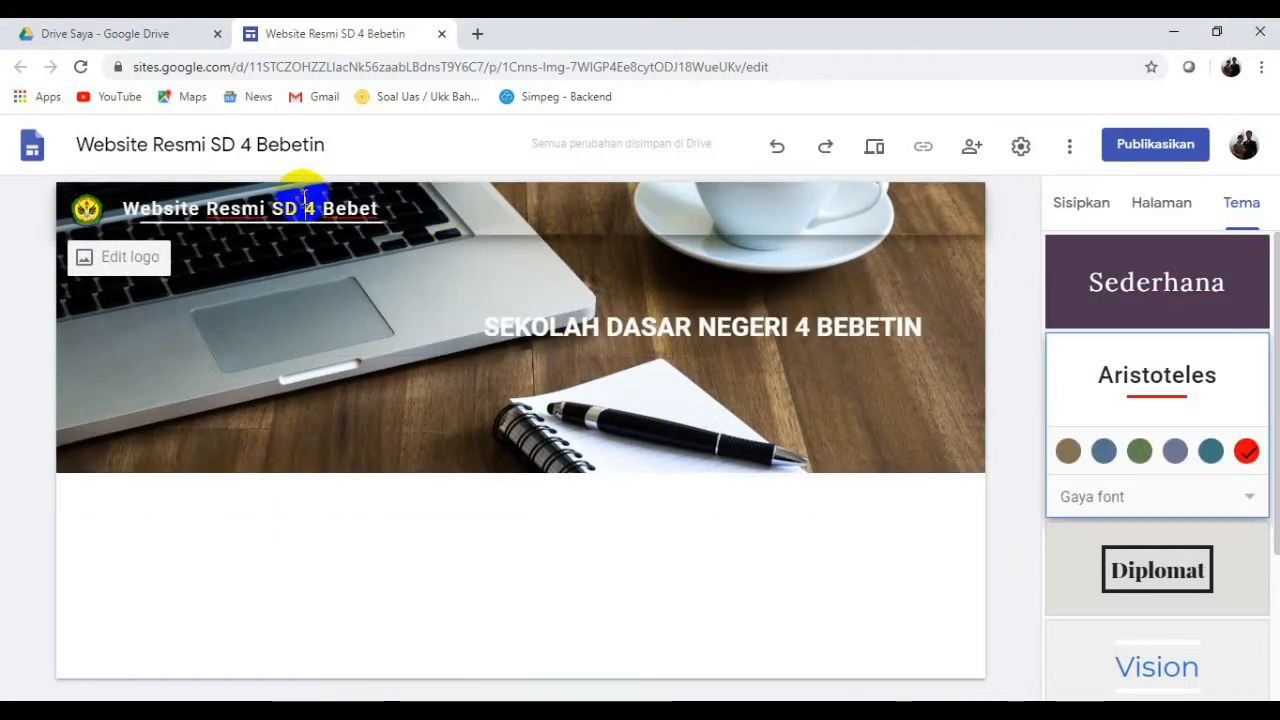
click(1200, 663)
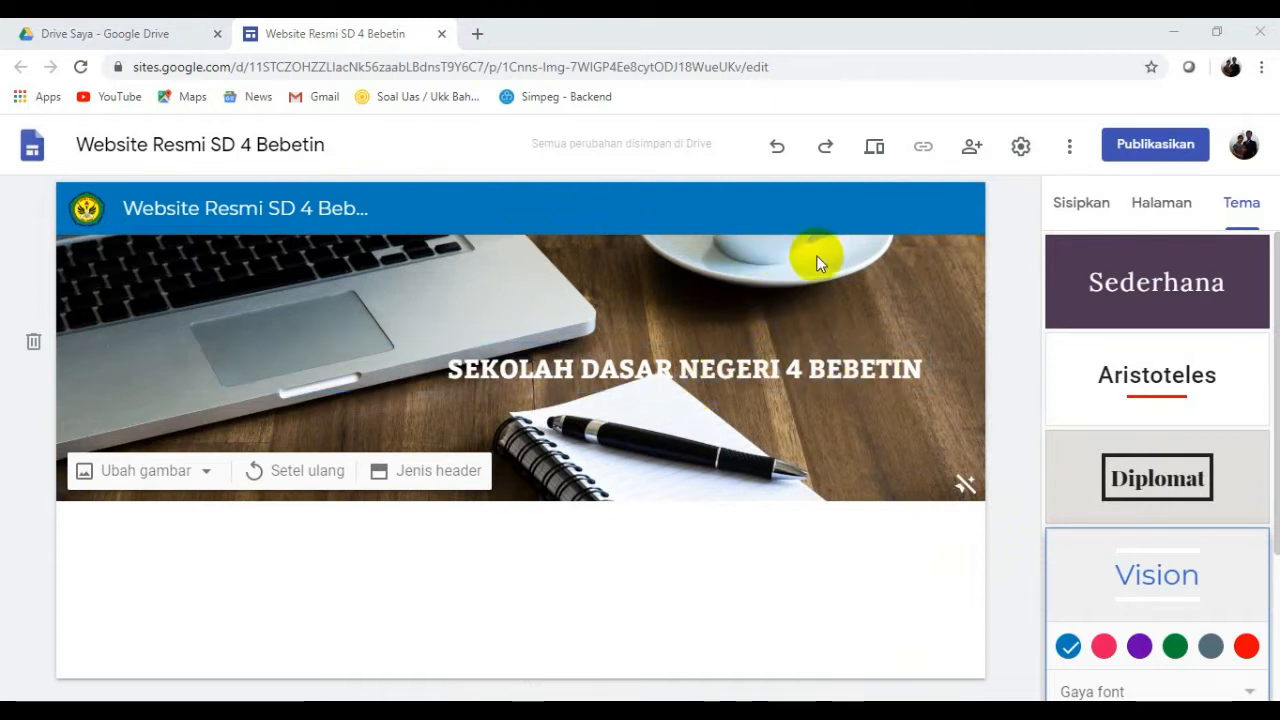
Review the link sharing settings, keep the published site's access at Umum, and close the sharing dialog.
click(973, 150)
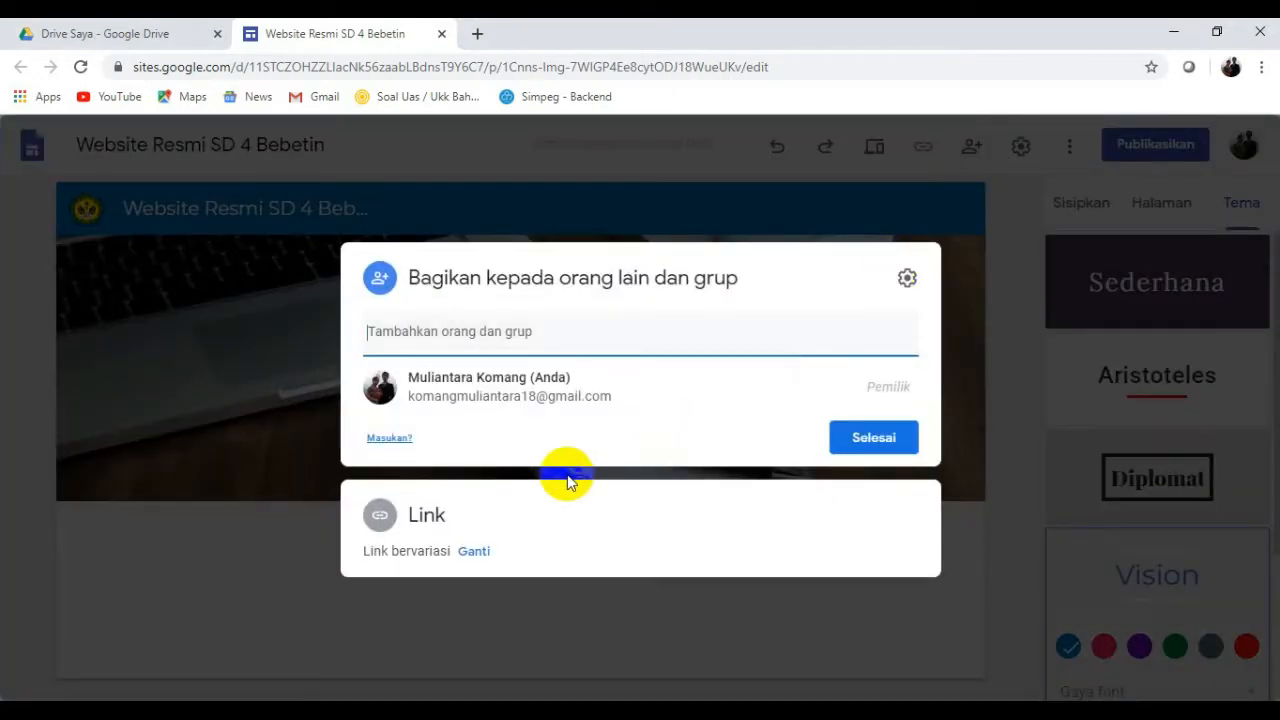
click(474, 553)
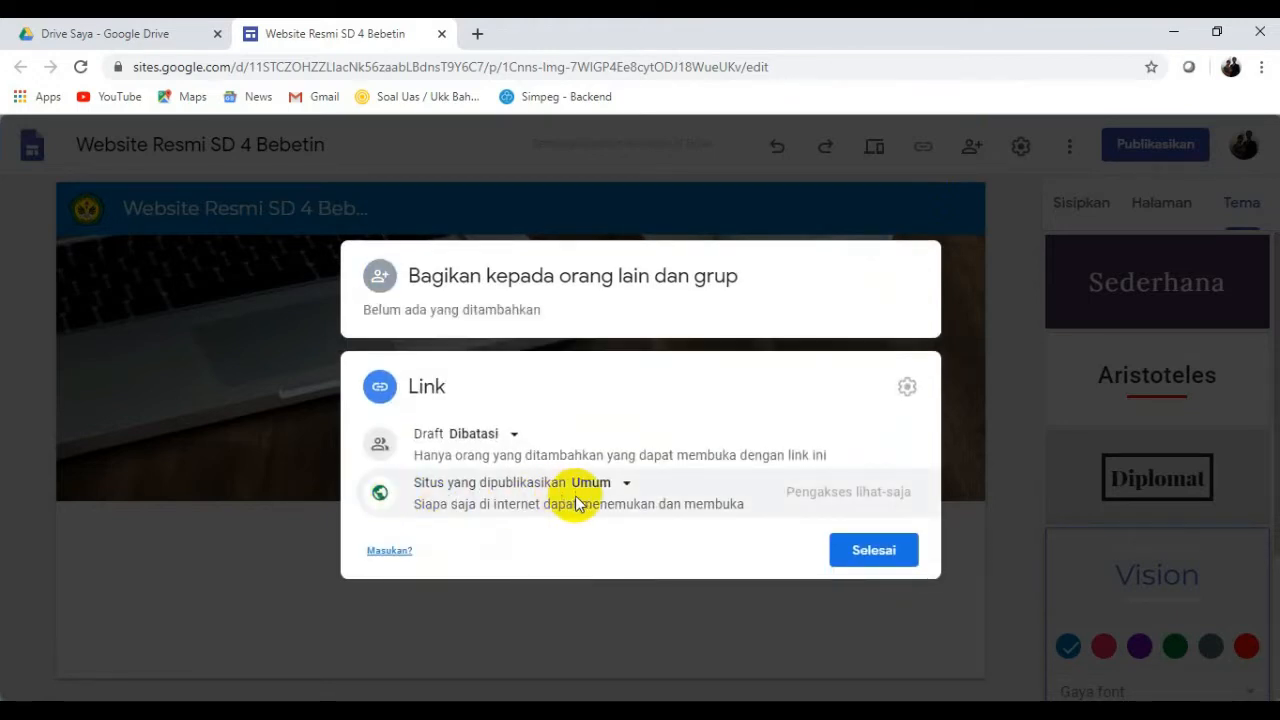
click(610, 484)
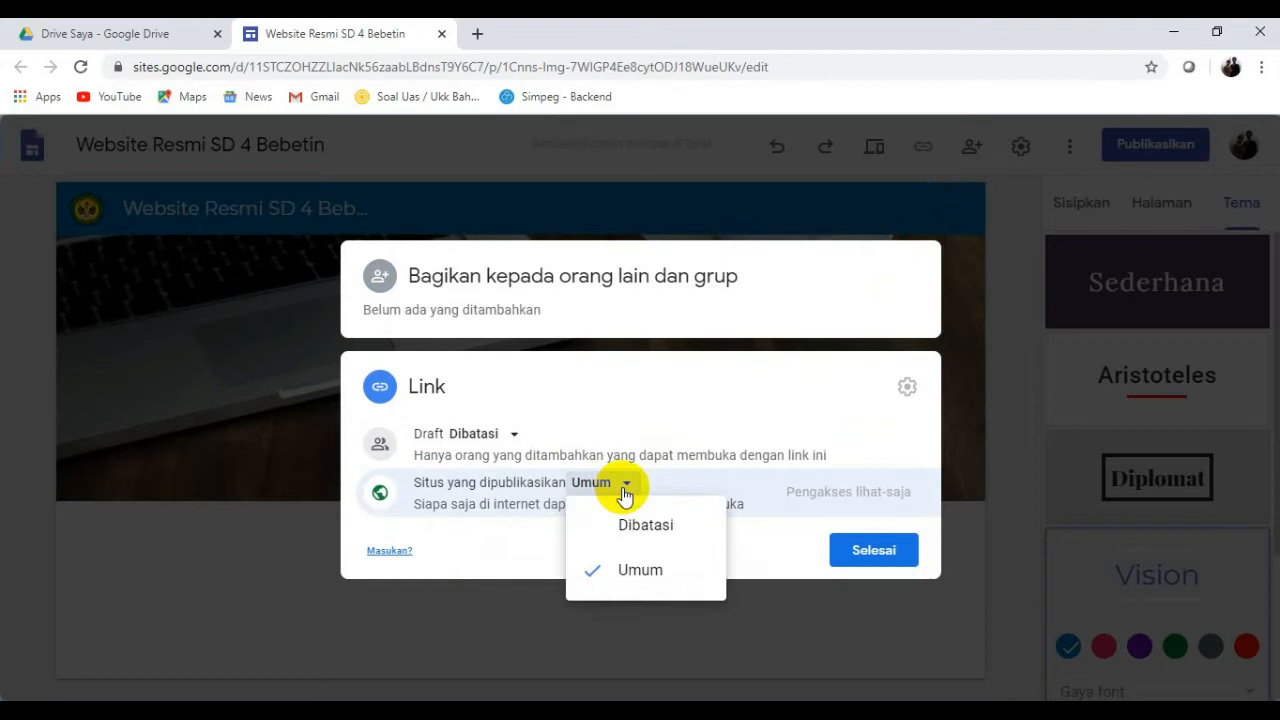
click(614, 569)
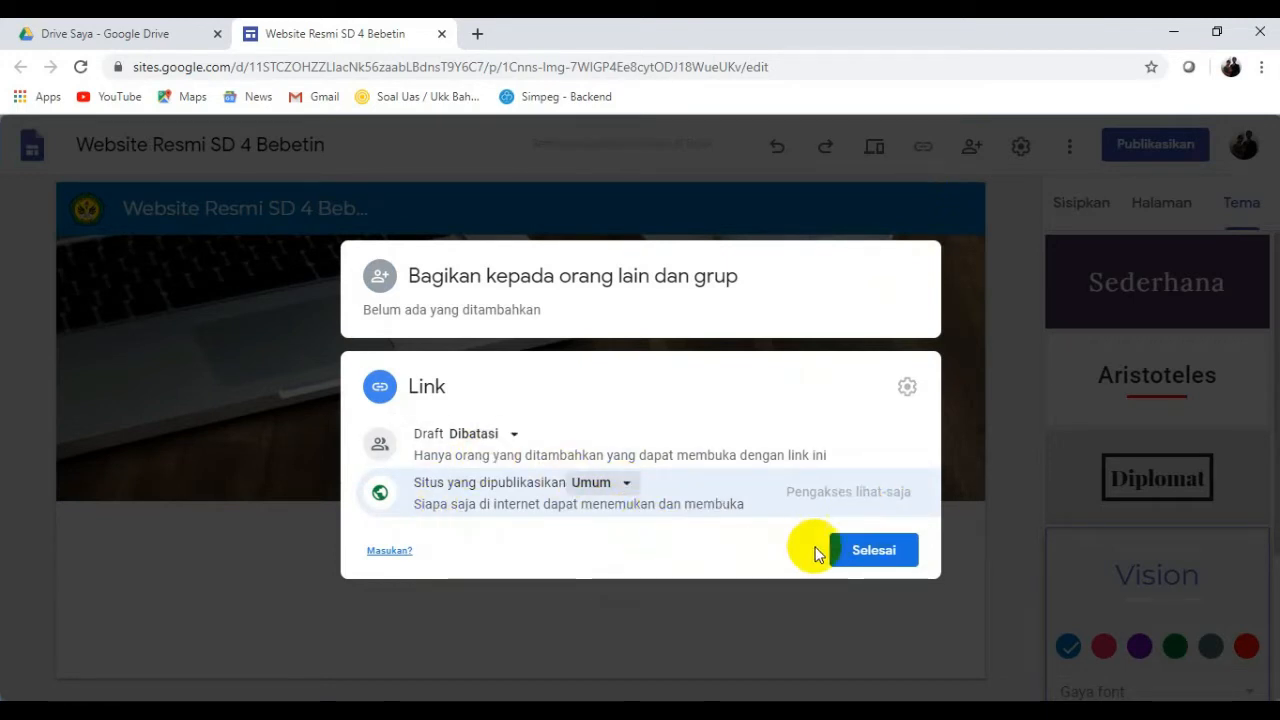
click(874, 550)
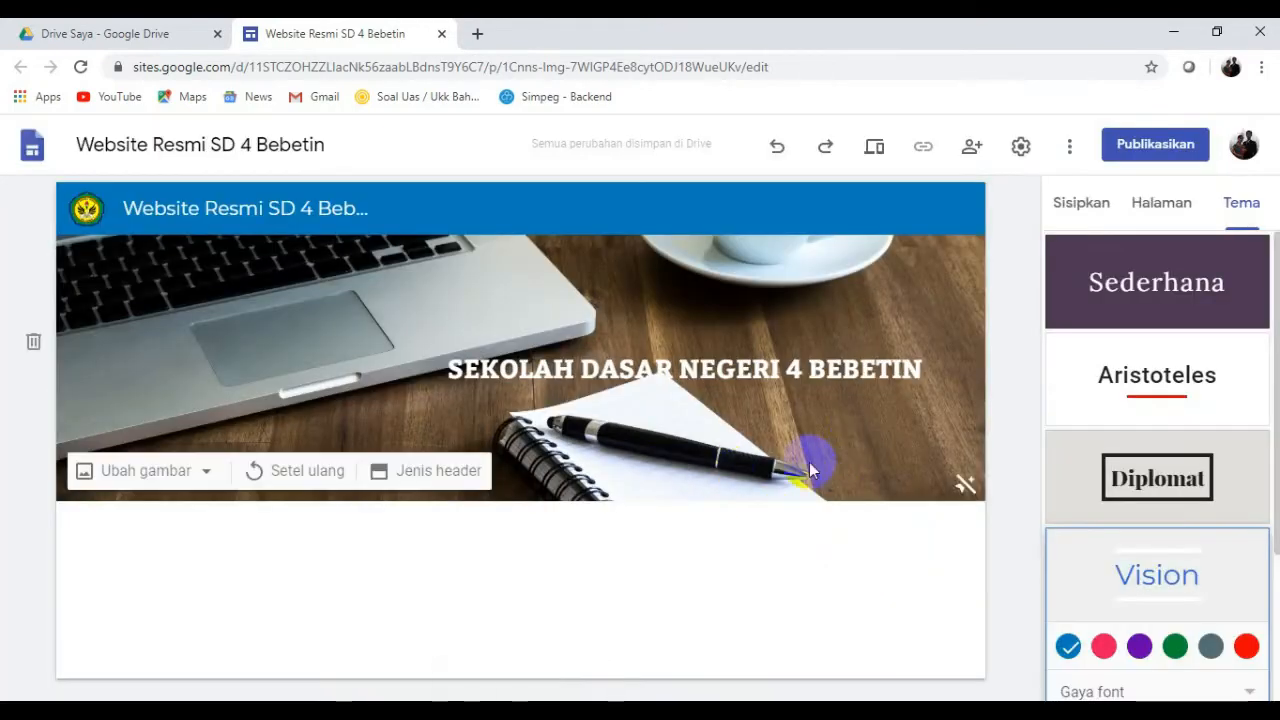
Start publishing the site under the web address "websiteresmisd4bebetin" and review the custom URL setting without entering a domain.
click(1129, 147)
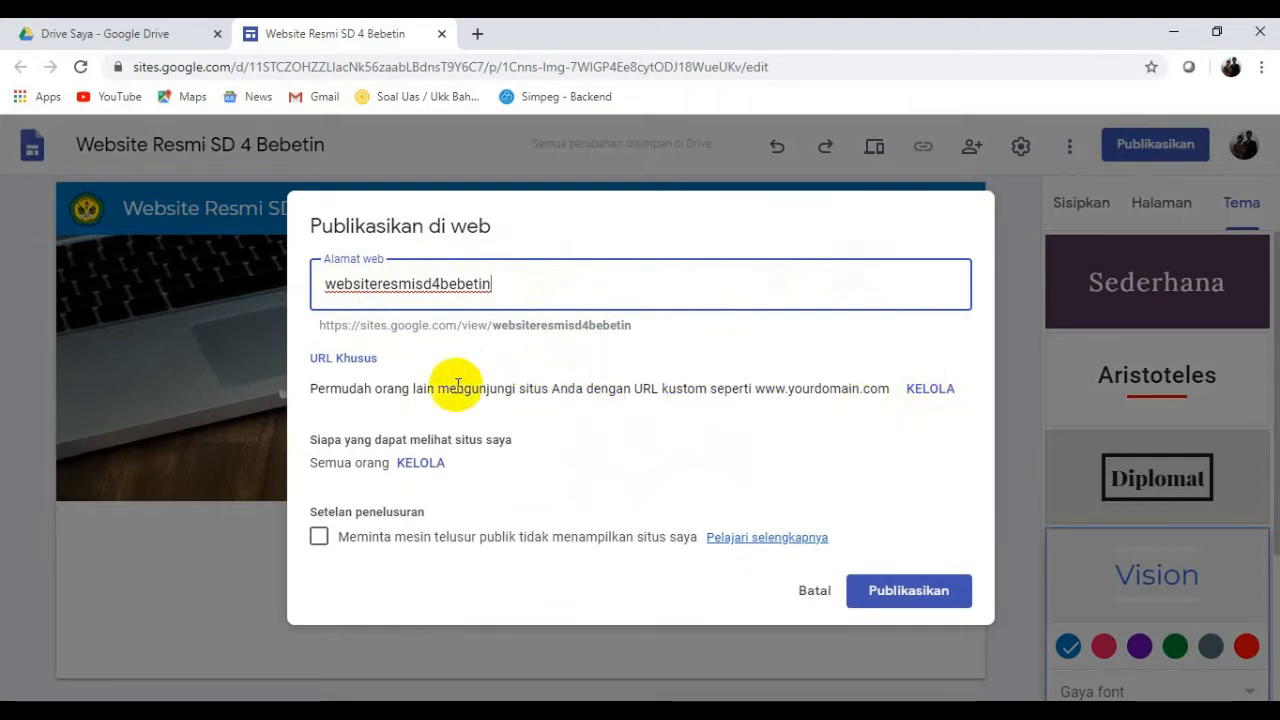
click(930, 390)
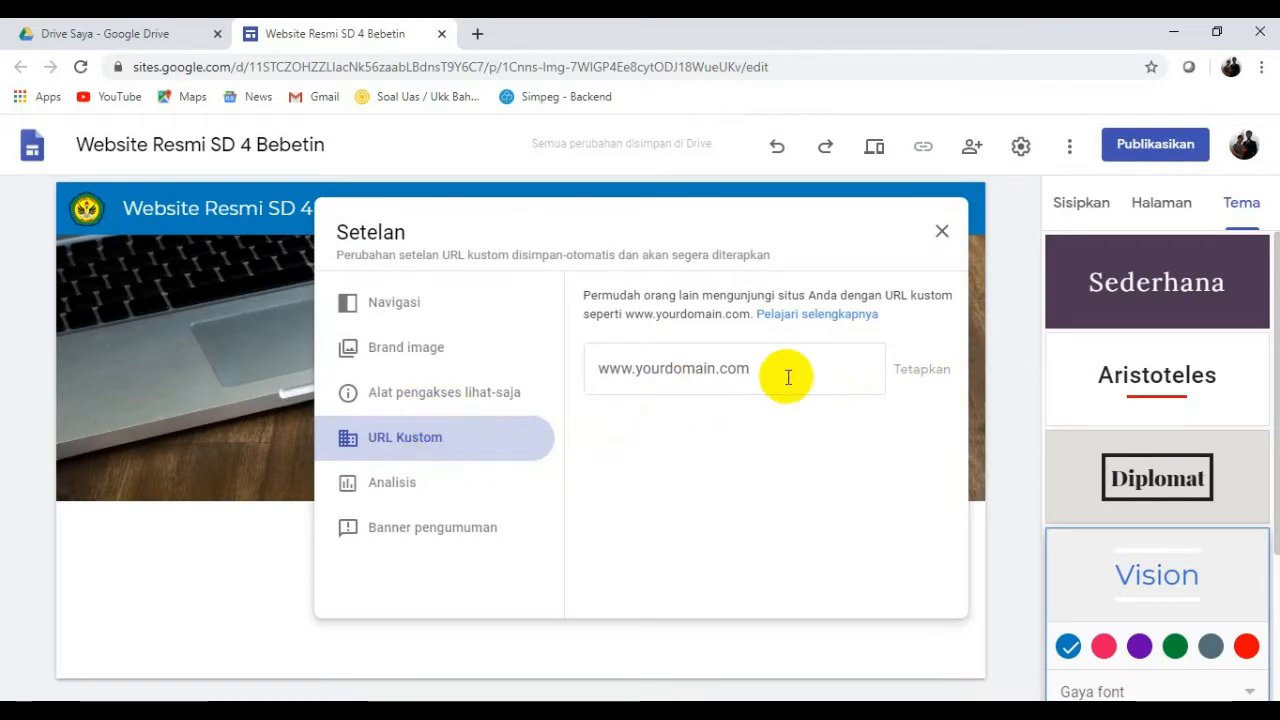
click(706, 368)
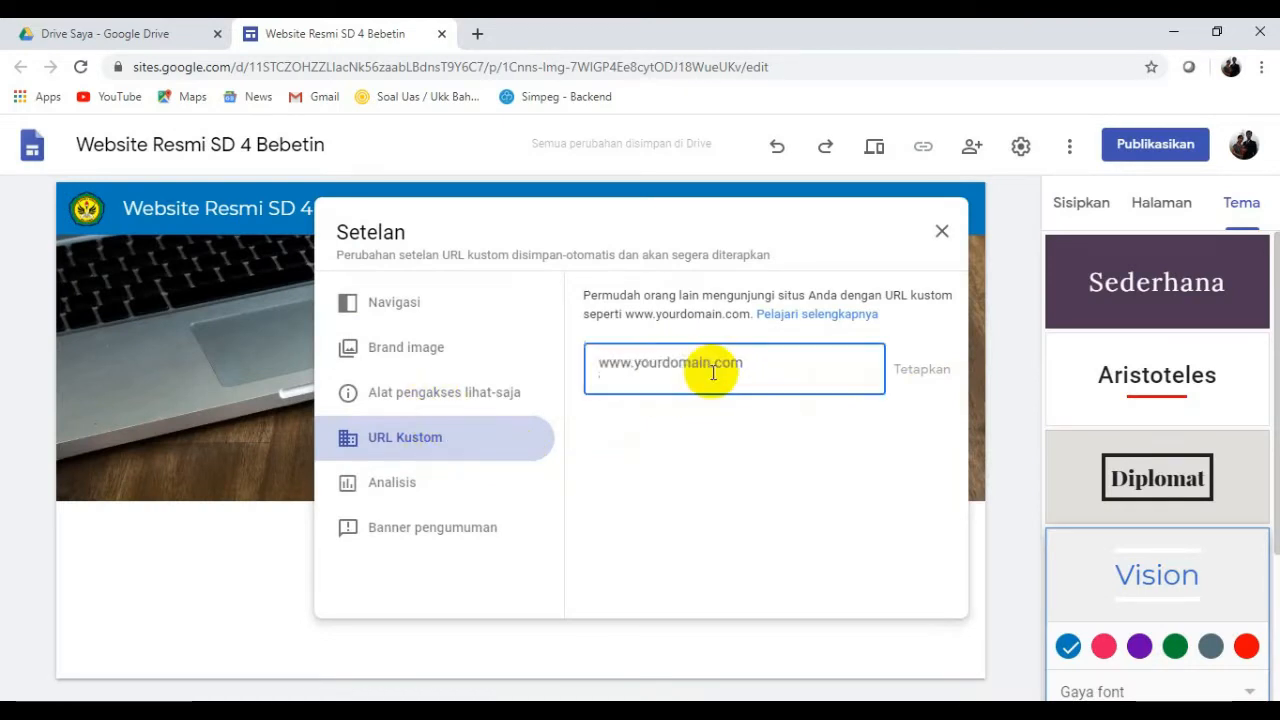
click(942, 232)
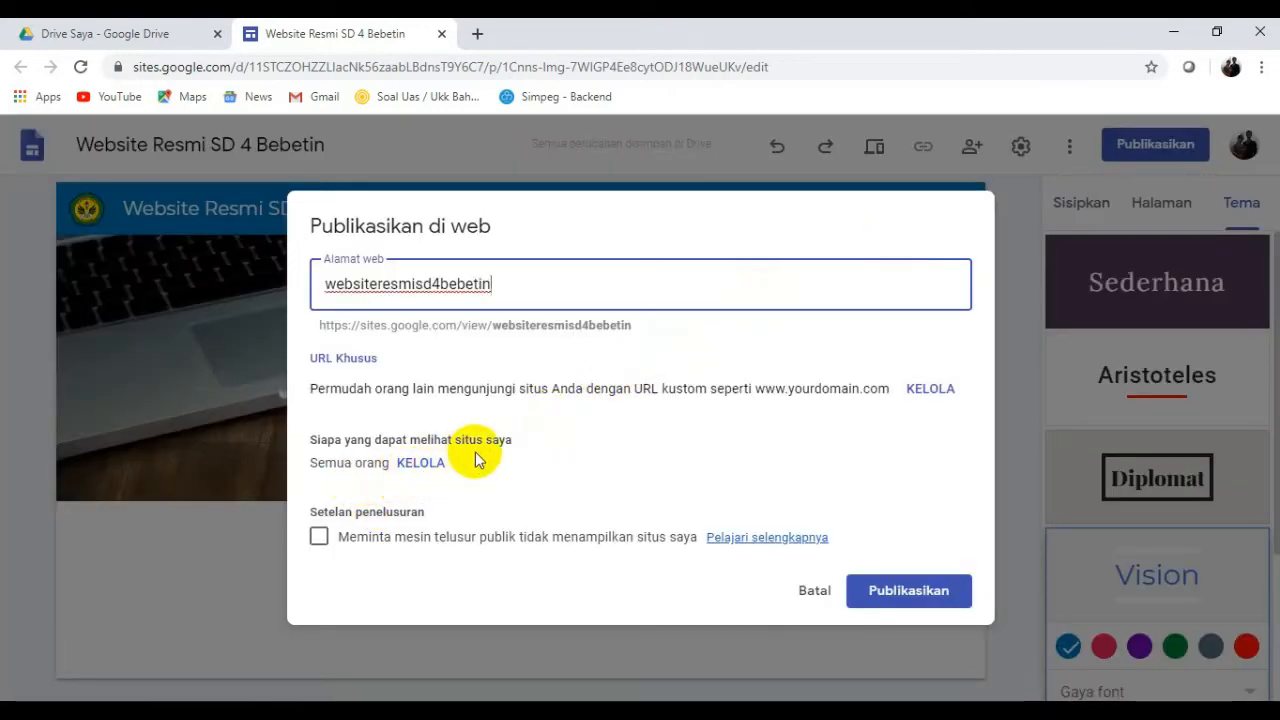
Review who can view the site, publish it to the web, and dismiss the published site link.
click(422, 471)
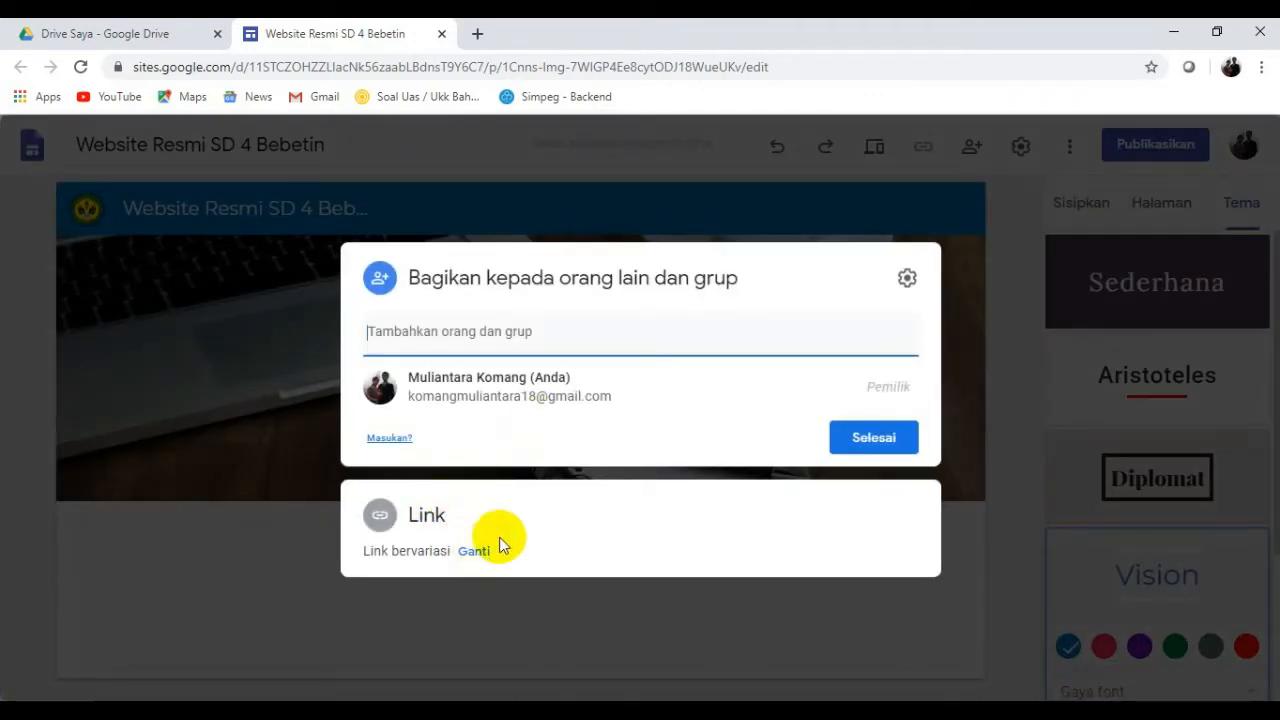
click(890, 443)
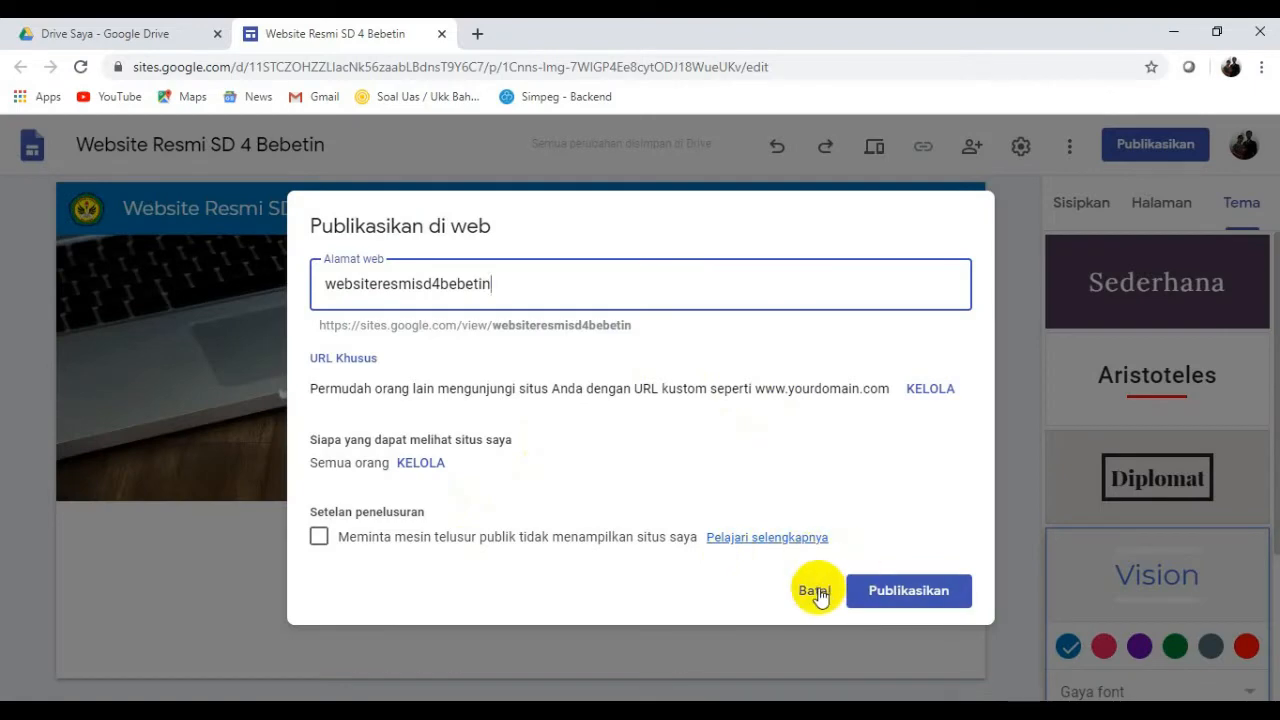
click(890, 596)
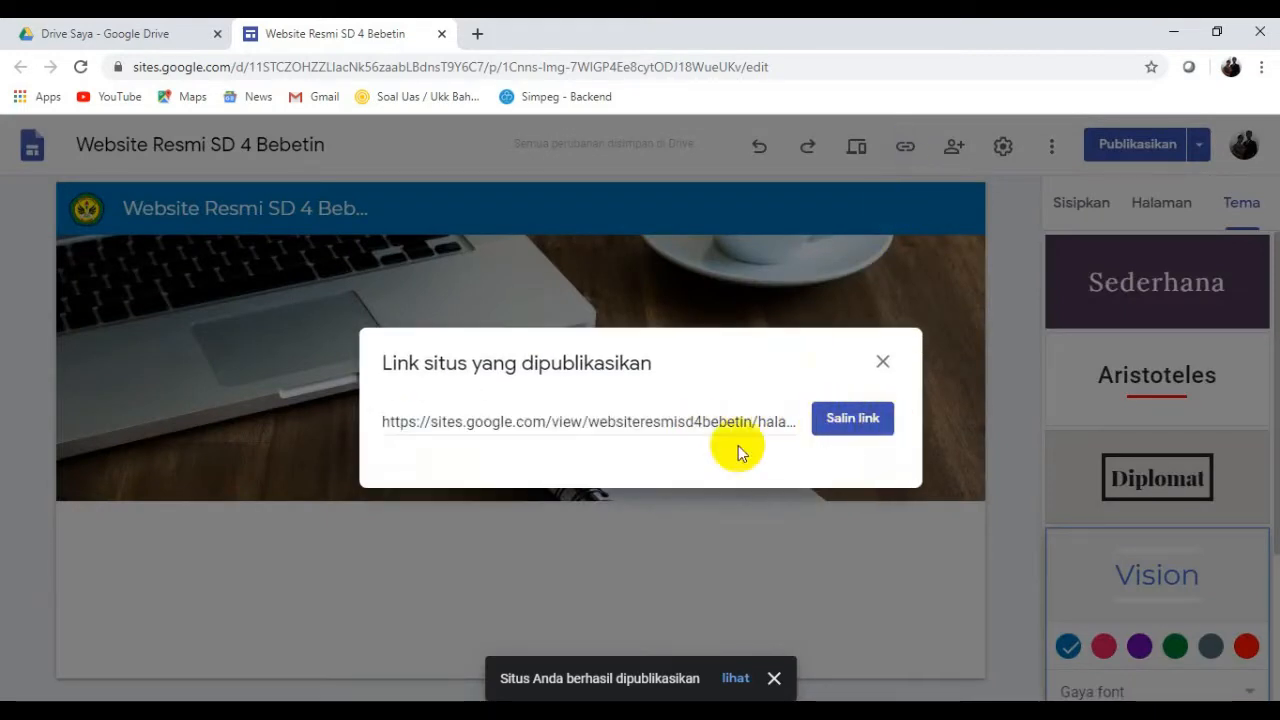
click(883, 365)
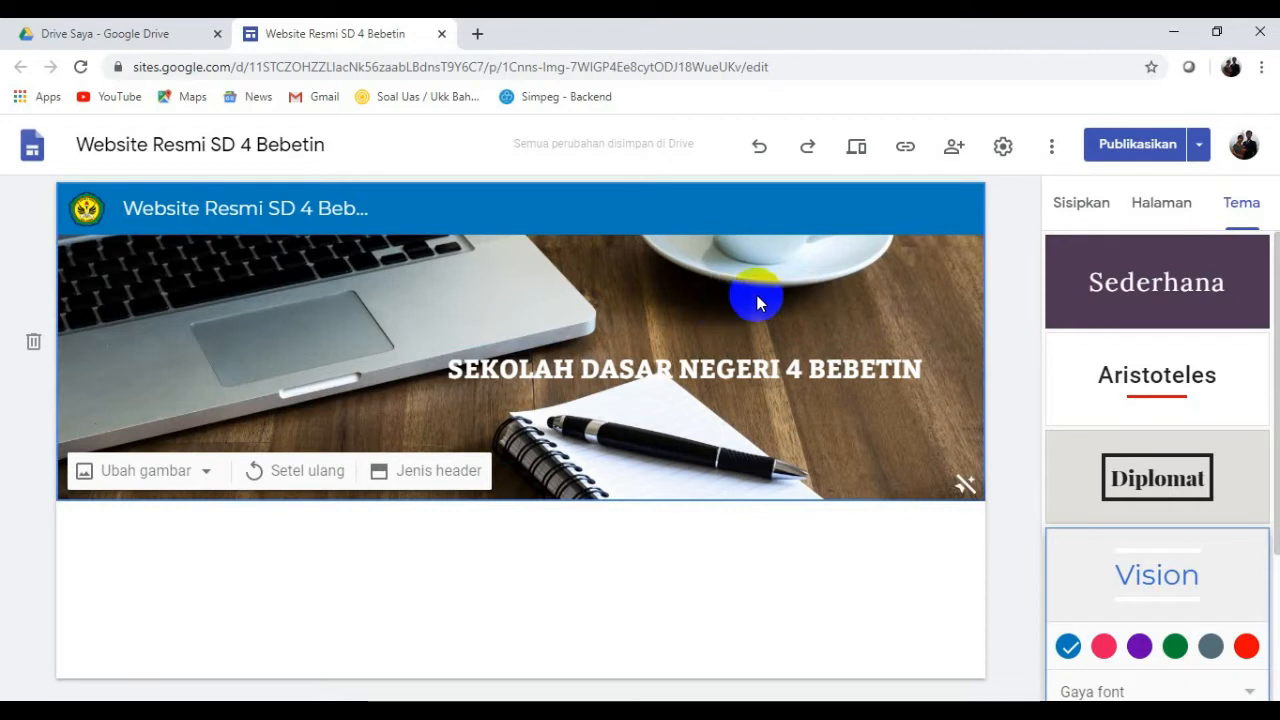
Review the site's page list and the options available for the Halaman Muka page.
click(1162, 205)
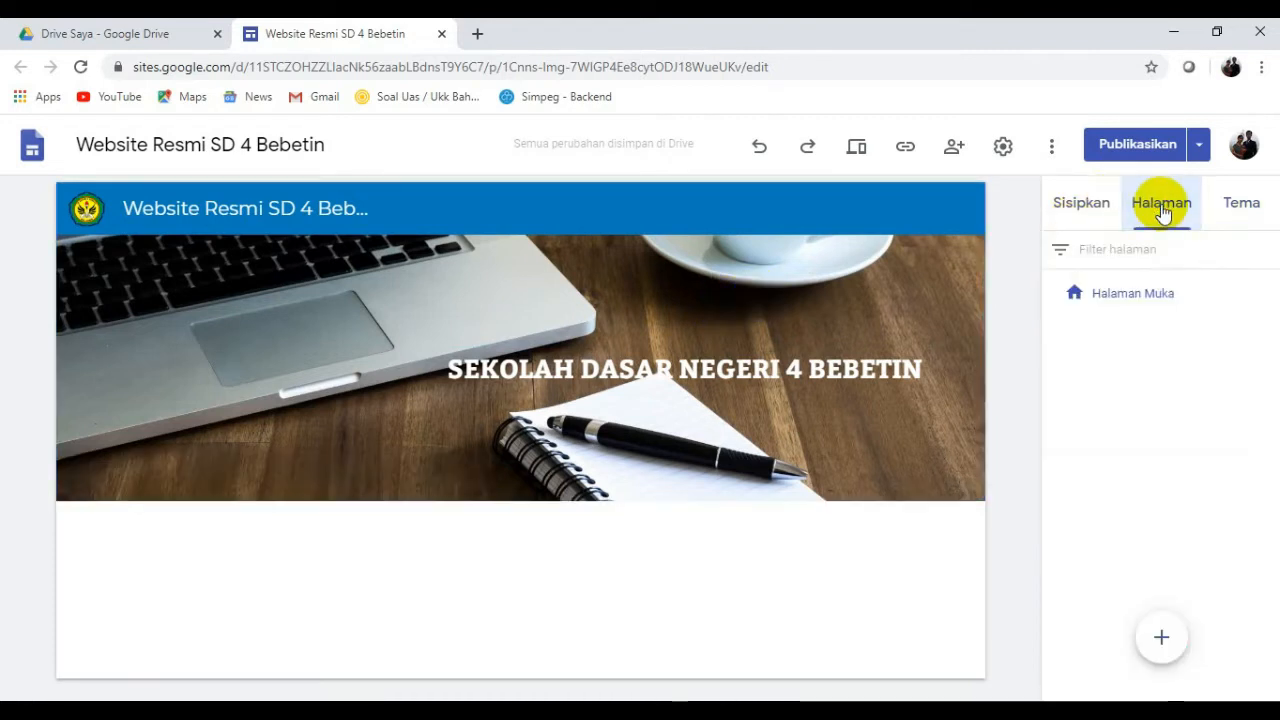
click(1125, 298)
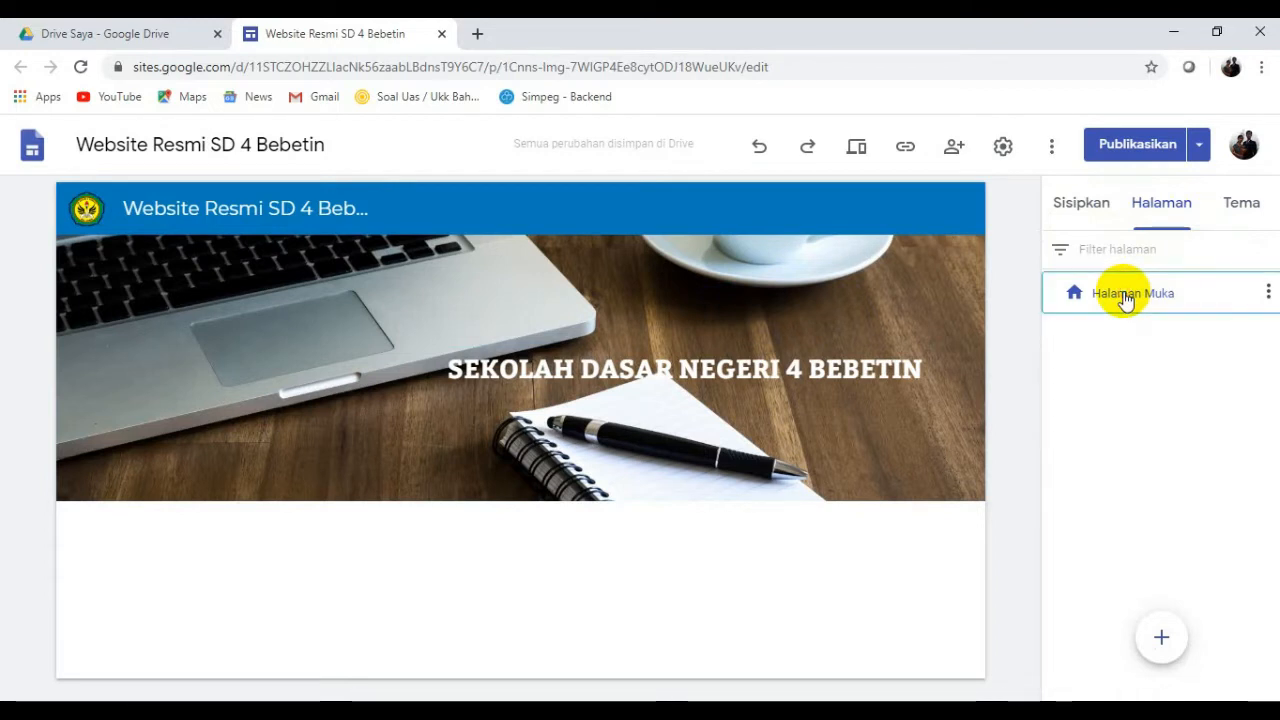
click(1267, 294)
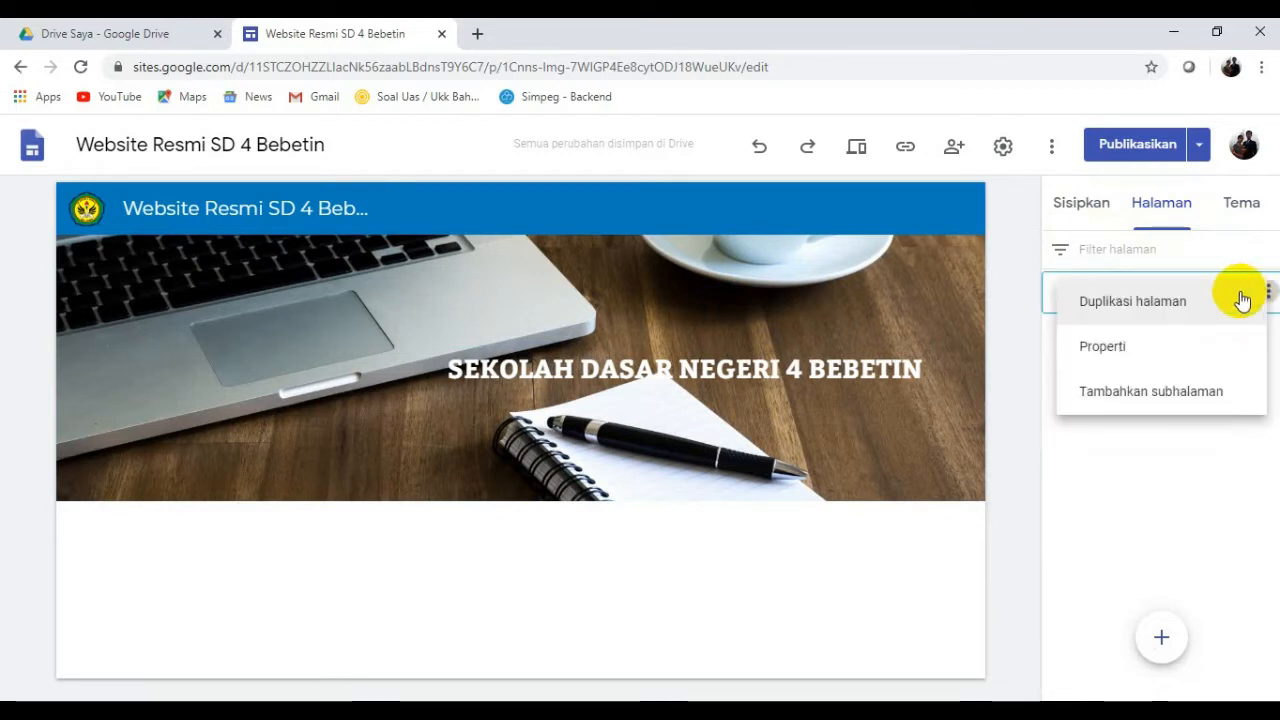
click(1145, 450)
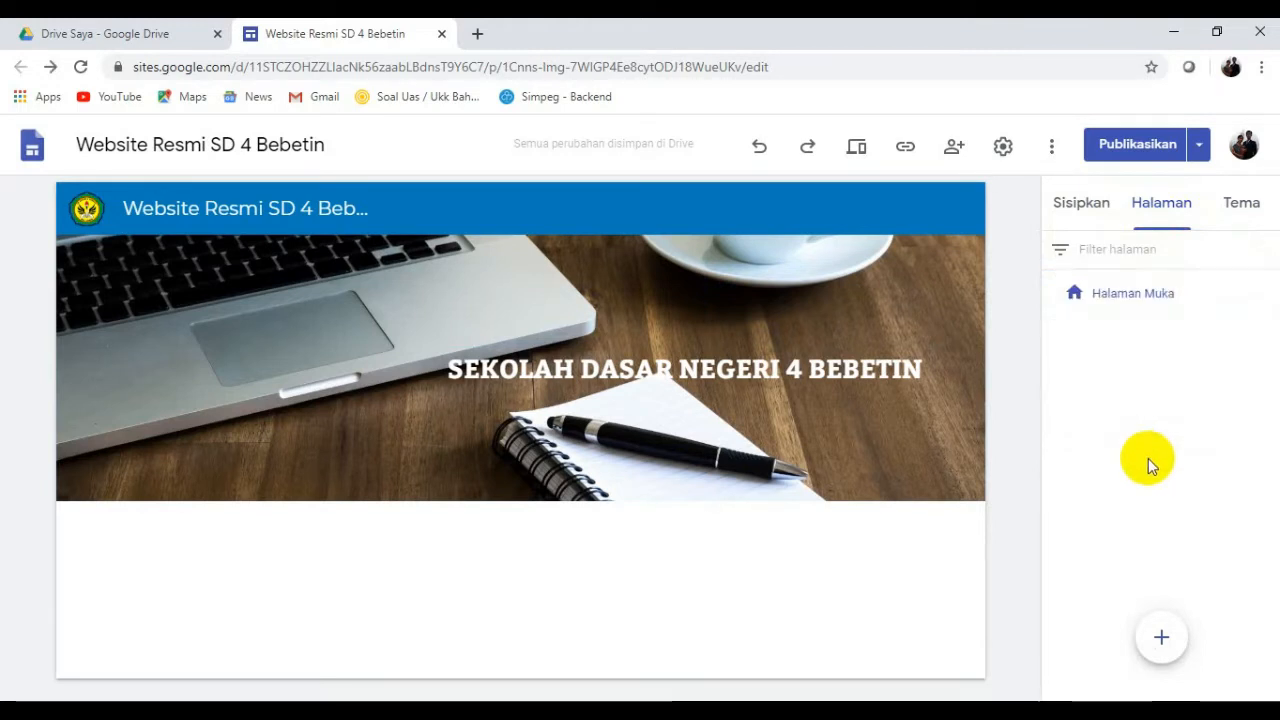
Add a new page named "FROFIL SEKOLAH" to the site.
mouse_move(1158, 638)
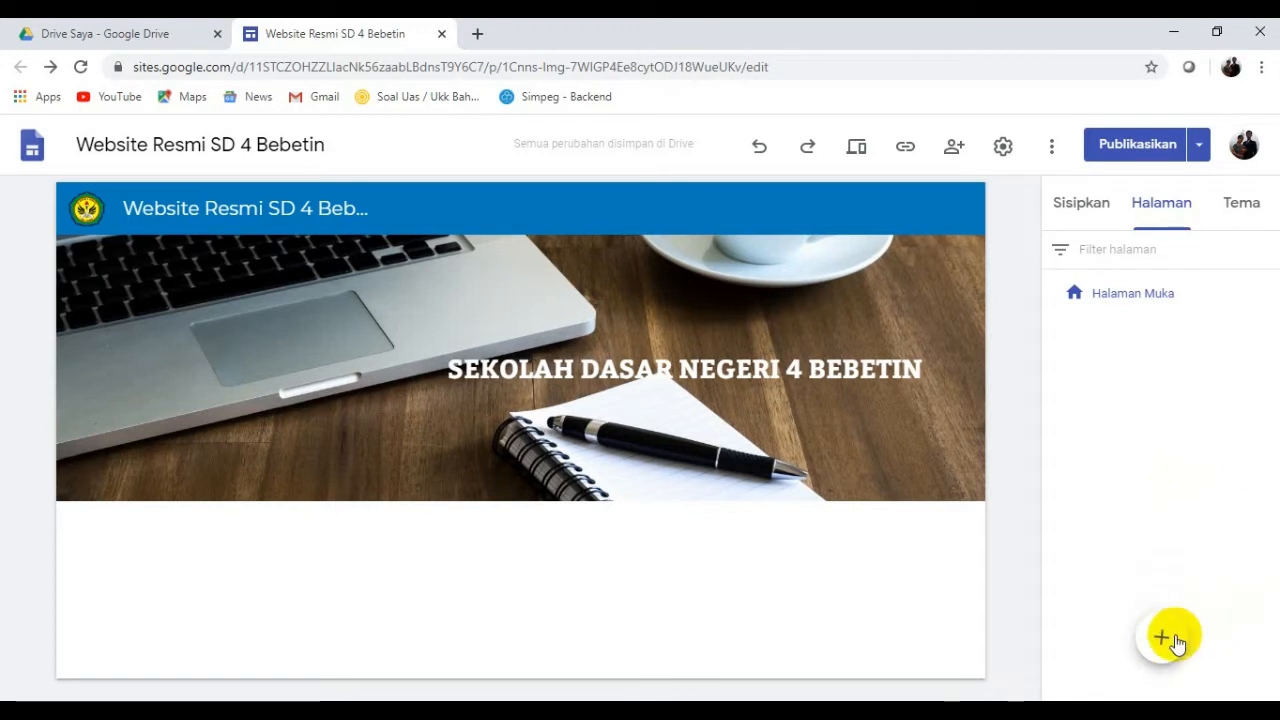
click(1145, 305)
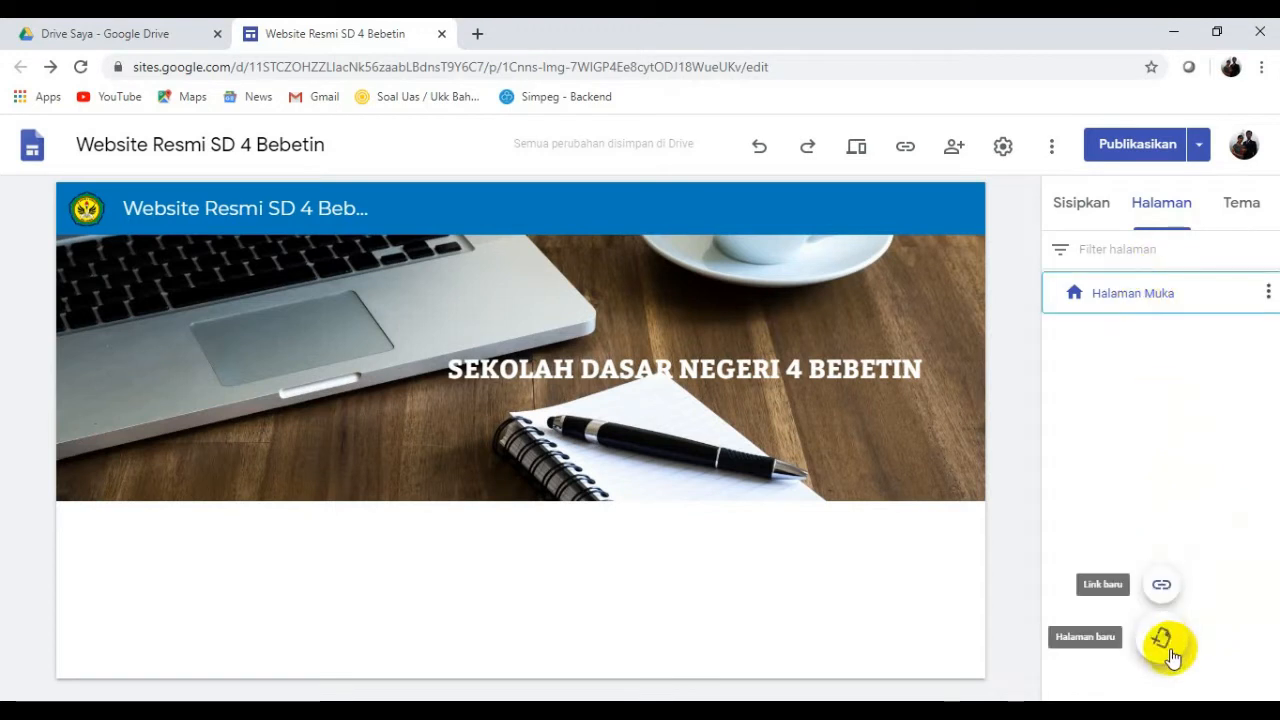
click(1163, 642)
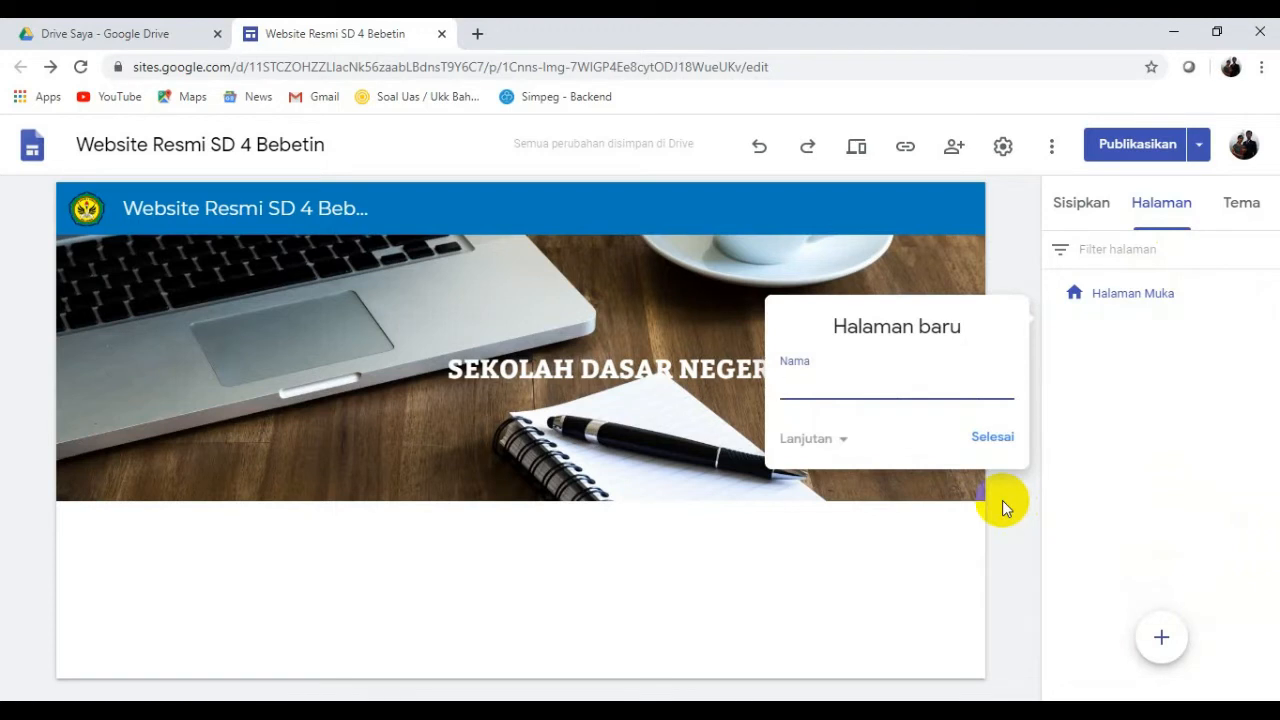
click(1088, 711)
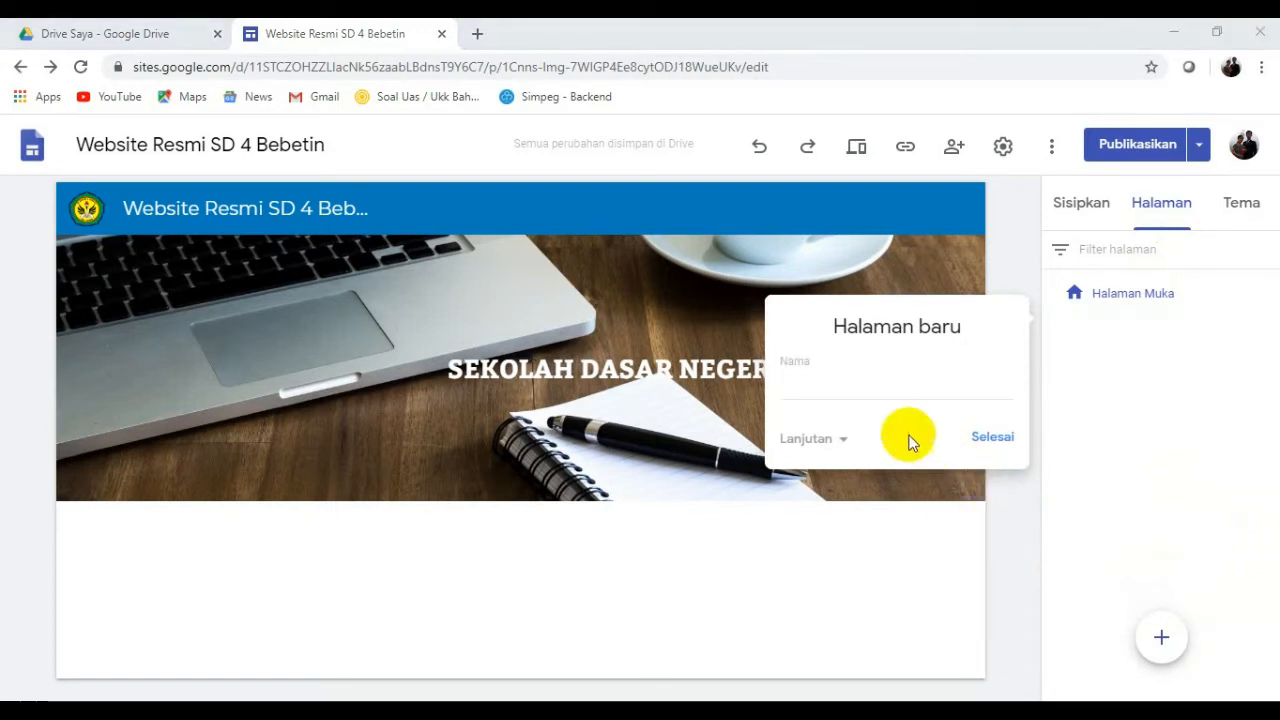
click(843, 391)
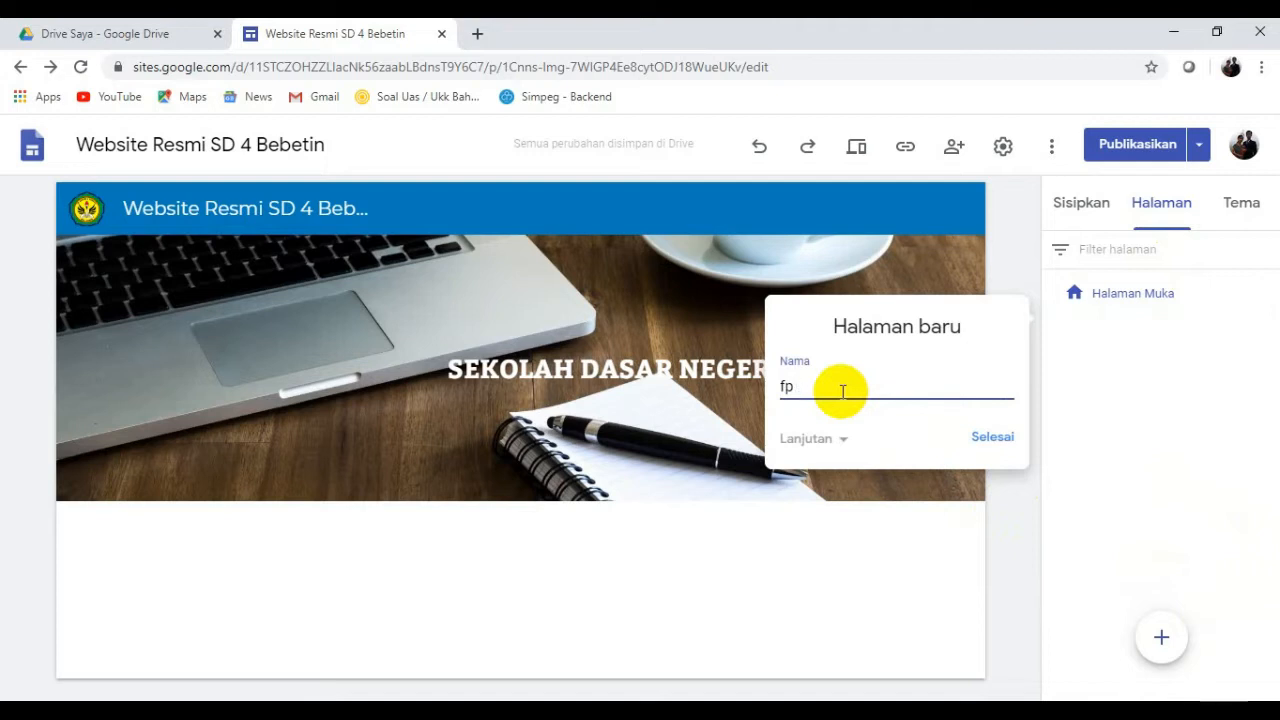
text(FROFIL SEKOLAH)
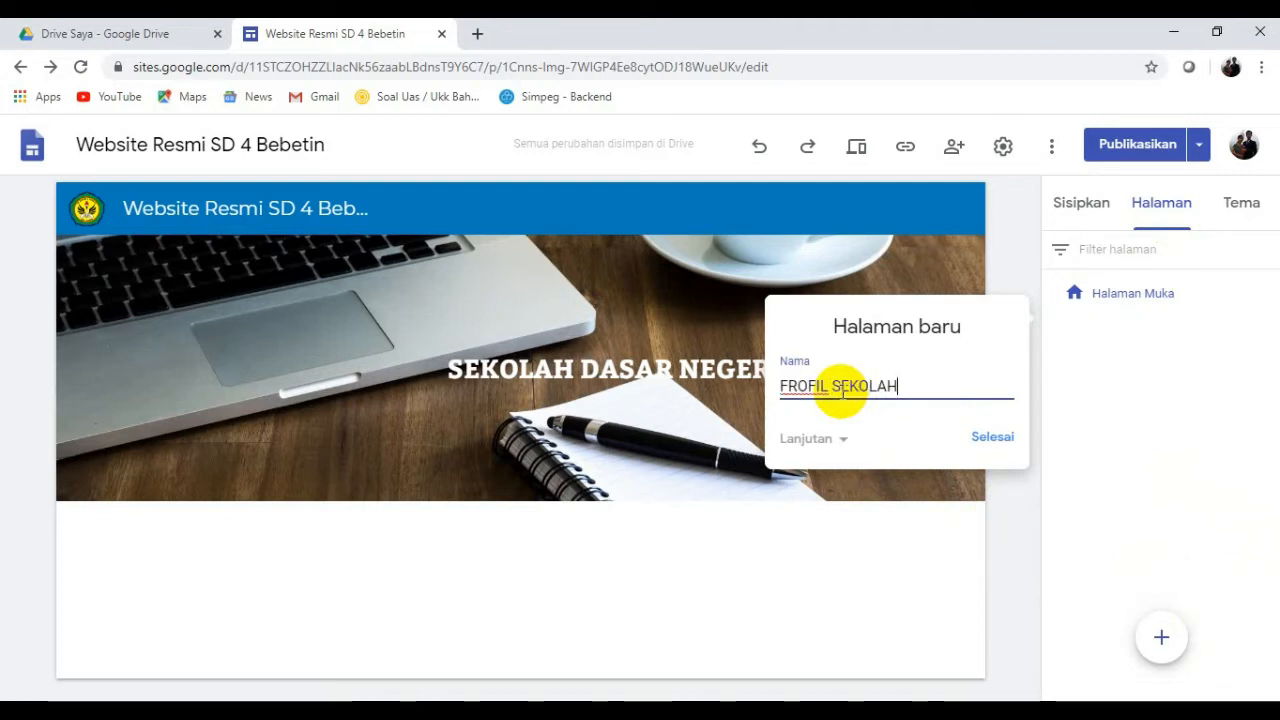
click(995, 440)
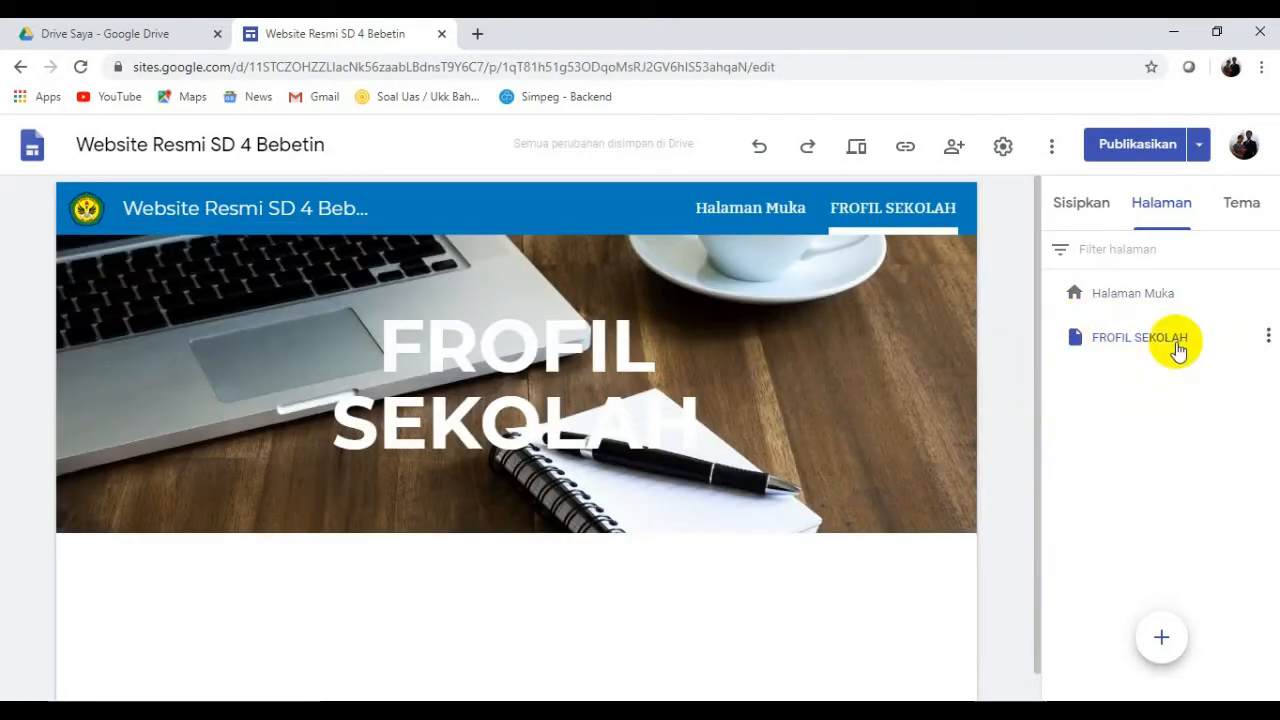
Review the FROFIL SEKOLAH page's options and test the navigation links to Halaman Muka and back.
click(1268, 337)
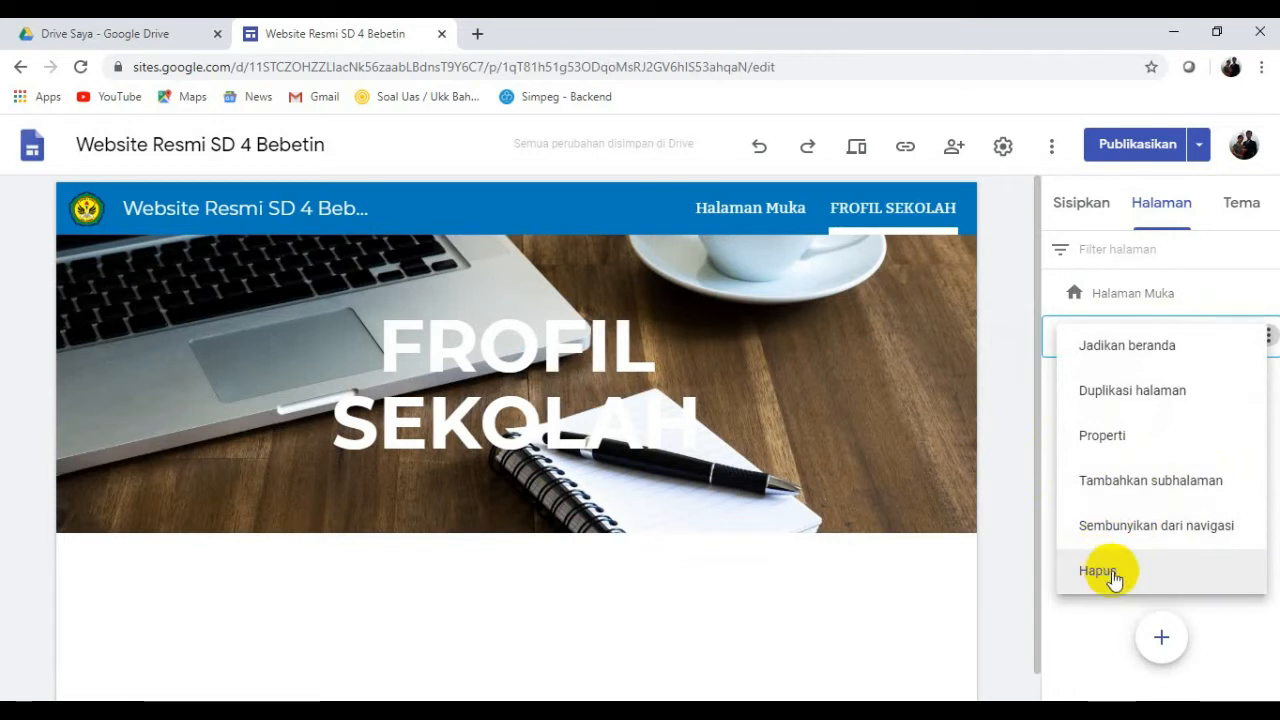
click(907, 435)
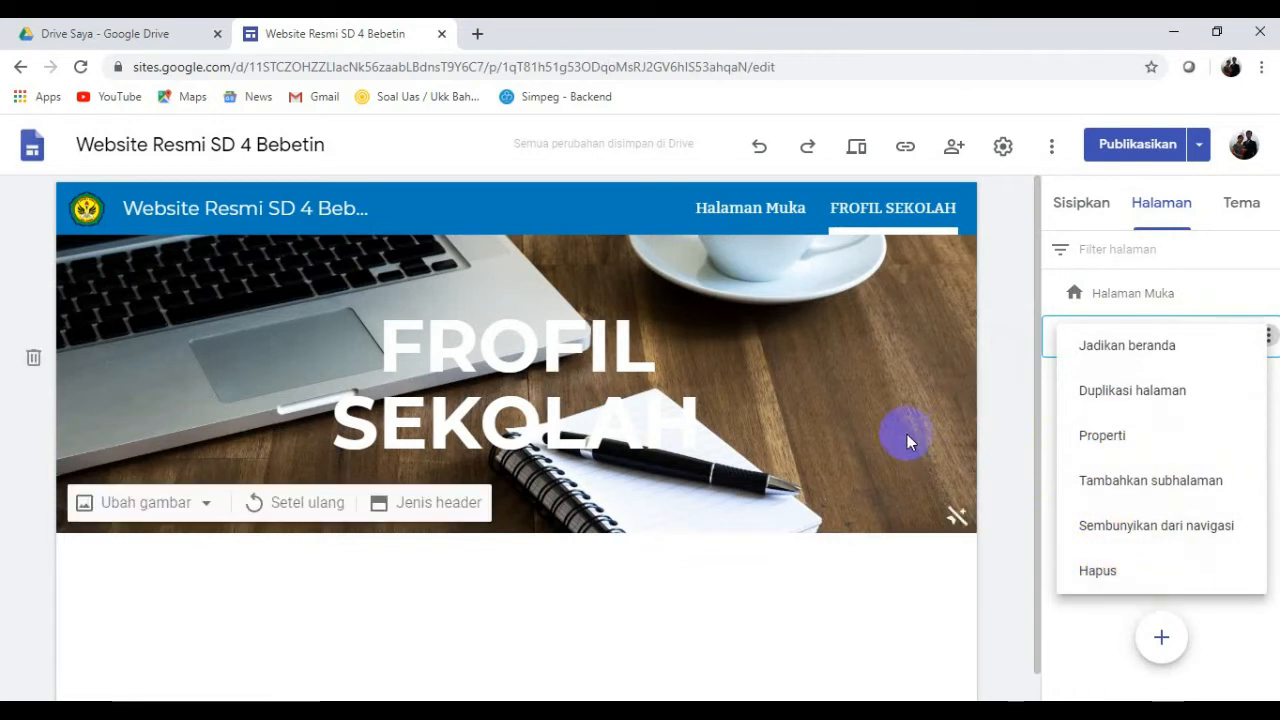
click(722, 212)
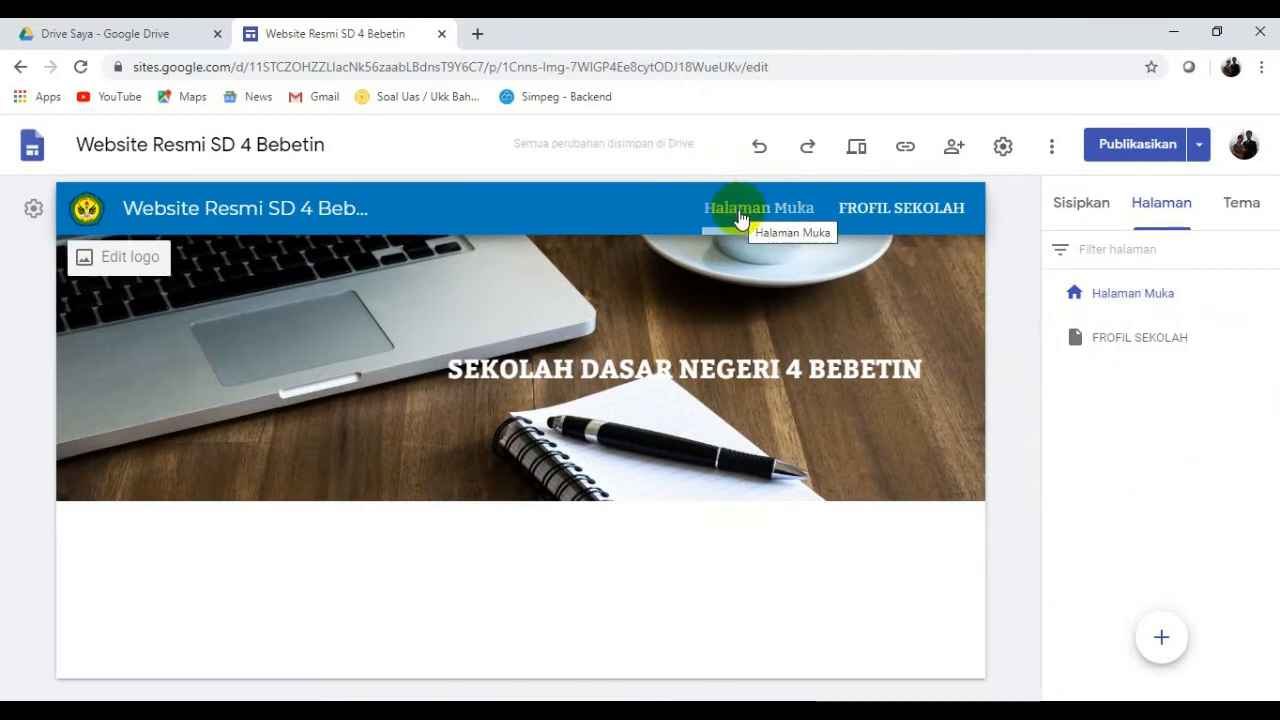
click(889, 214)
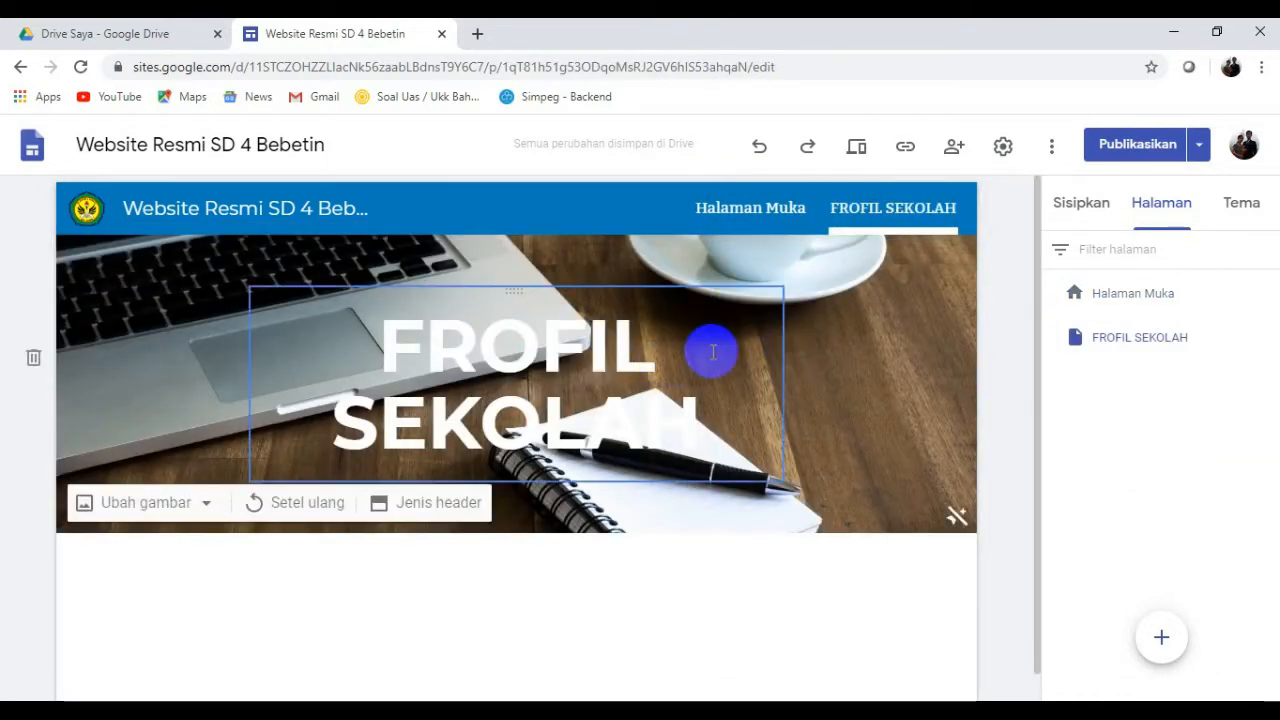
Move the FROFIL SEKOLAH title box toward the right side of the header and right-align its text.
click(693, 305)
drag(684, 293, 593, 273)
double_click(651, 343)
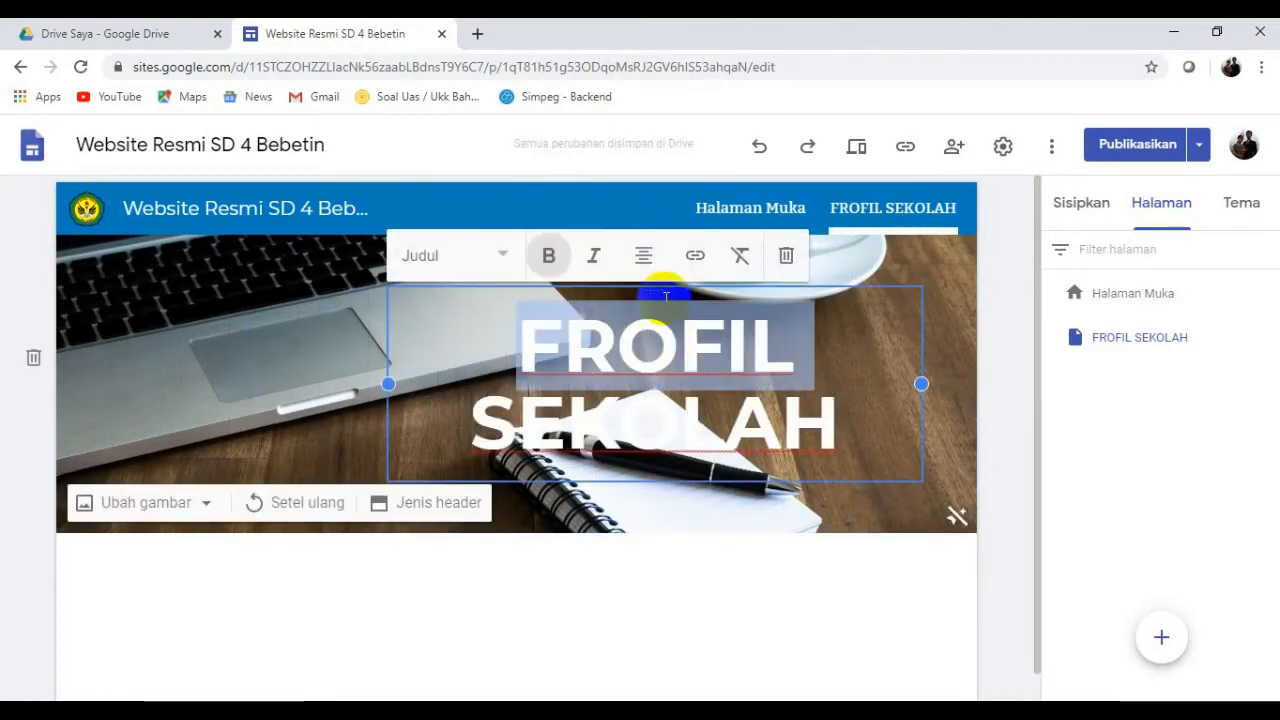
click(651, 257)
click(643, 366)
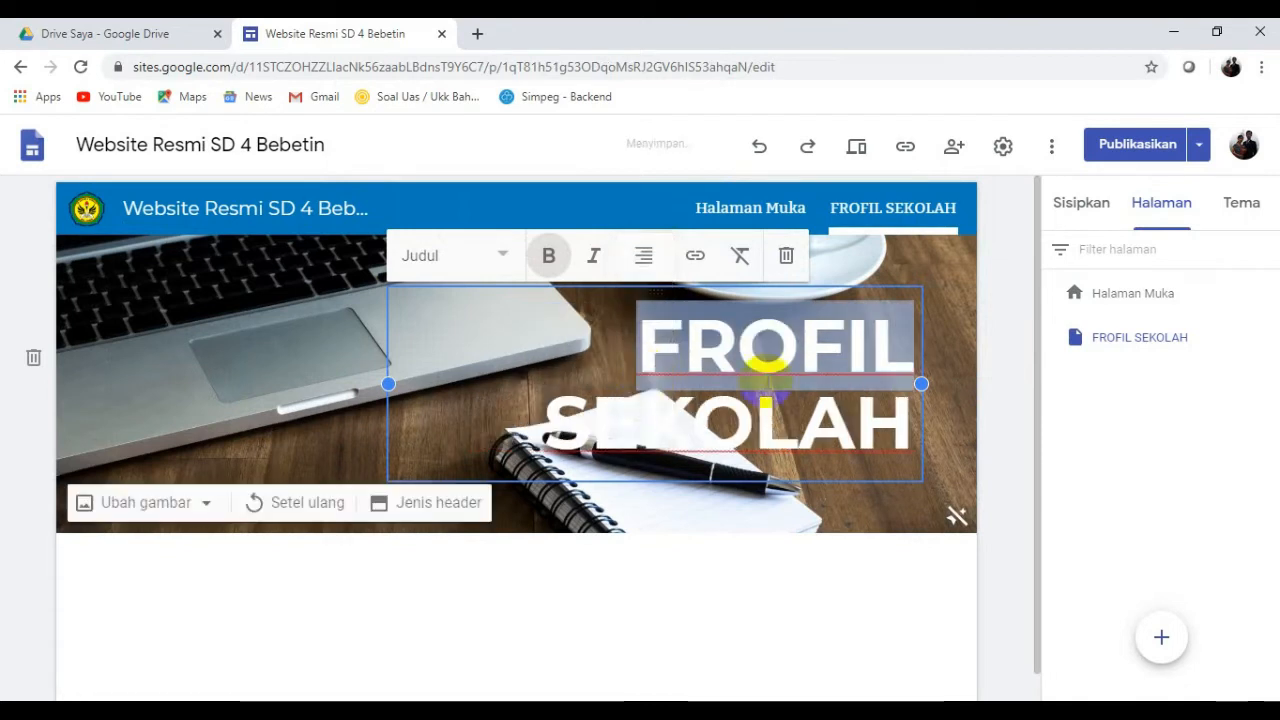
click(963, 350)
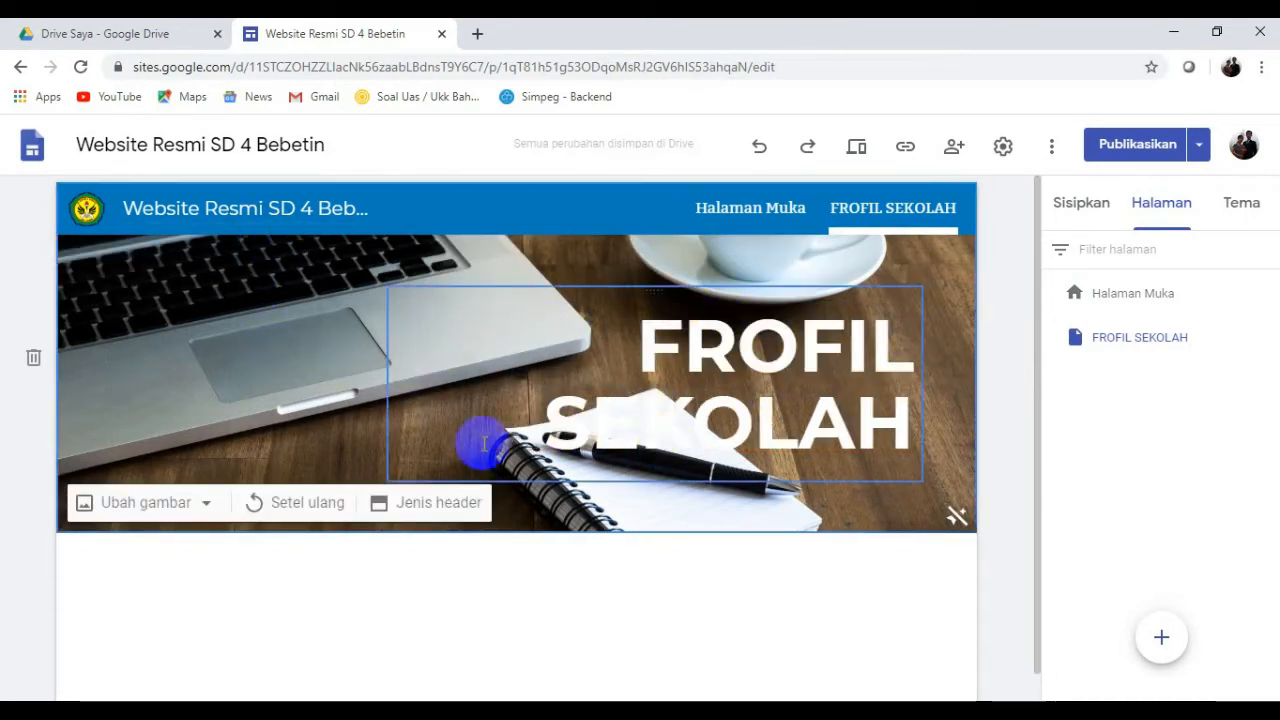
Replace the FROFIL SEKOLAH header image with the gallery's dark typewriter-keys photo and turn off its readability adjustment.
click(207, 506)
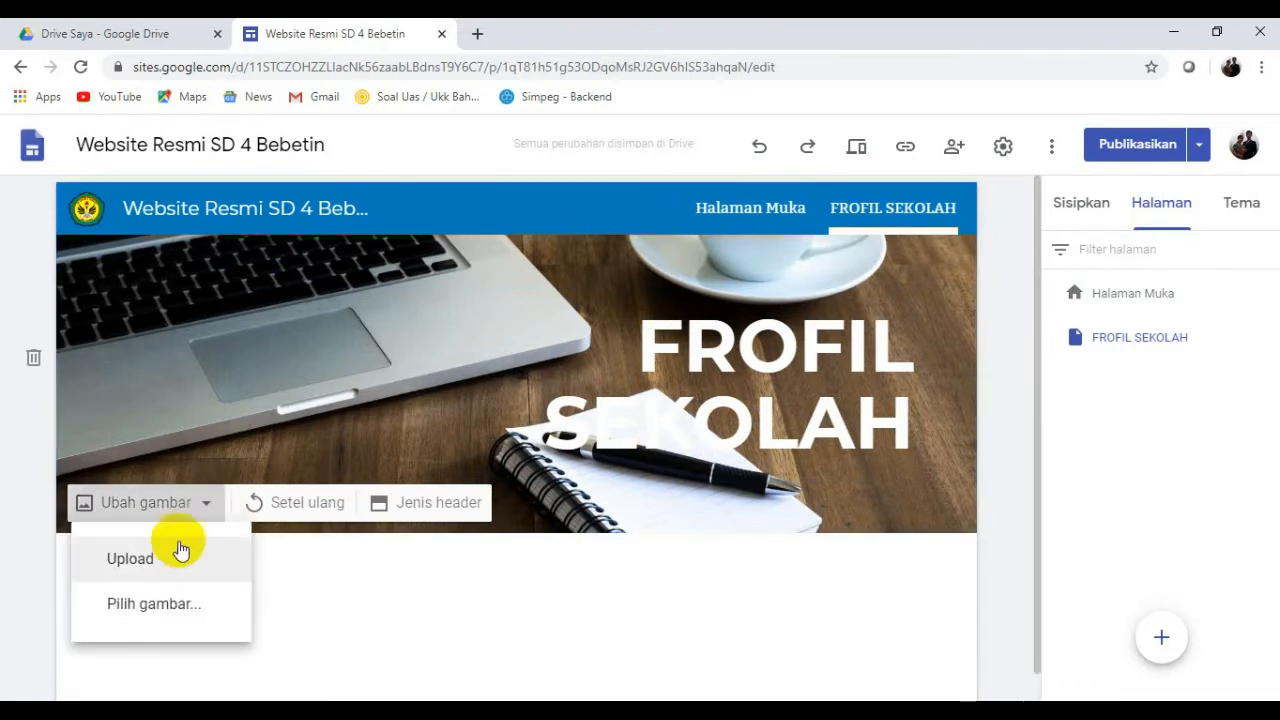
click(166, 604)
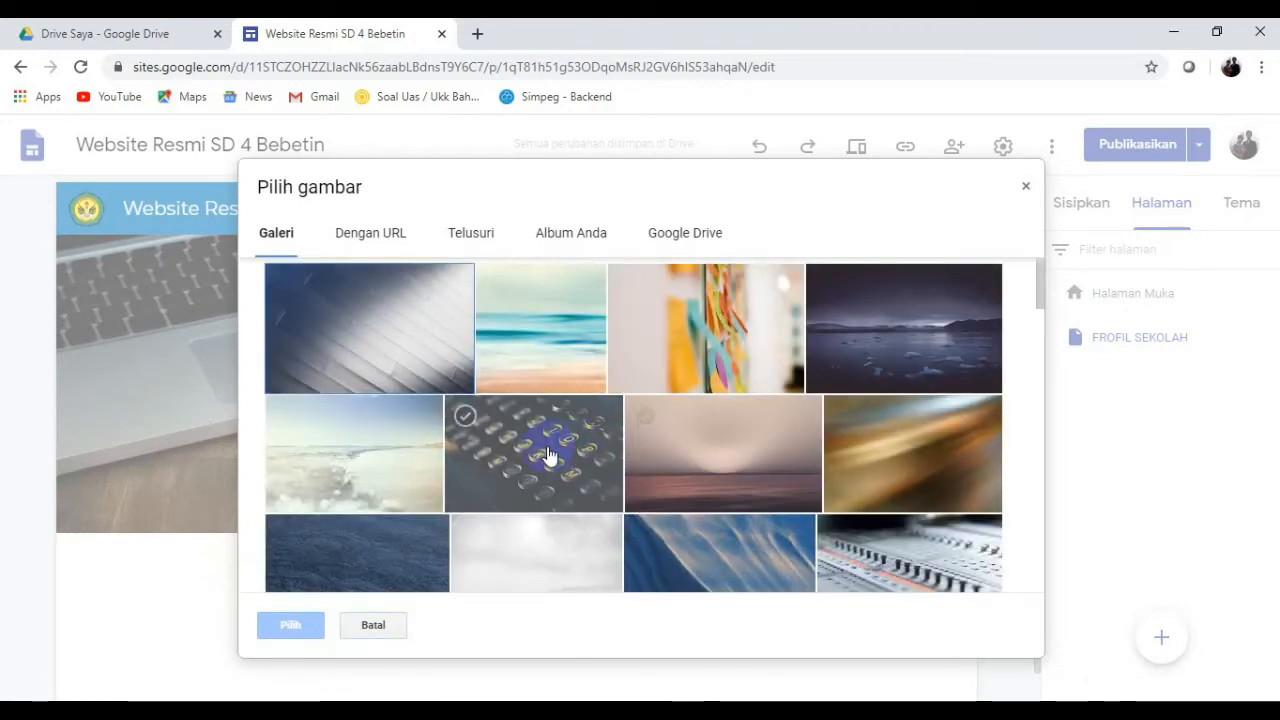
click(465, 415)
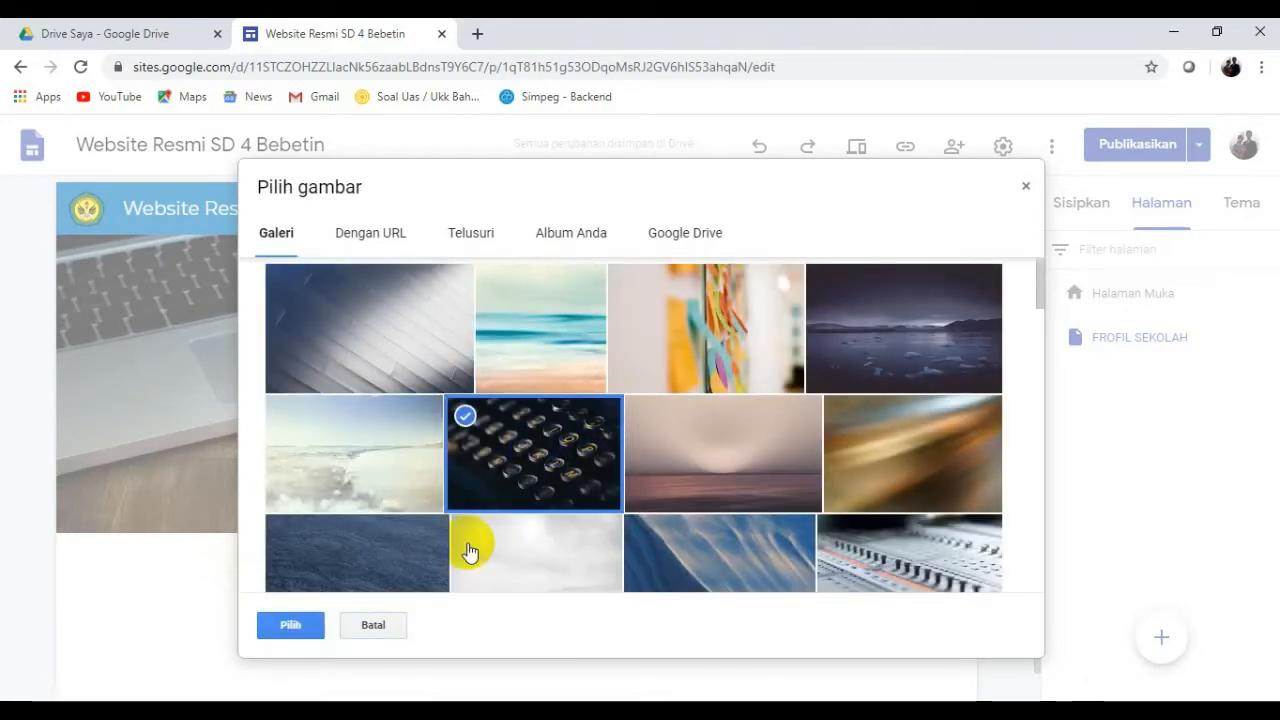
click(291, 625)
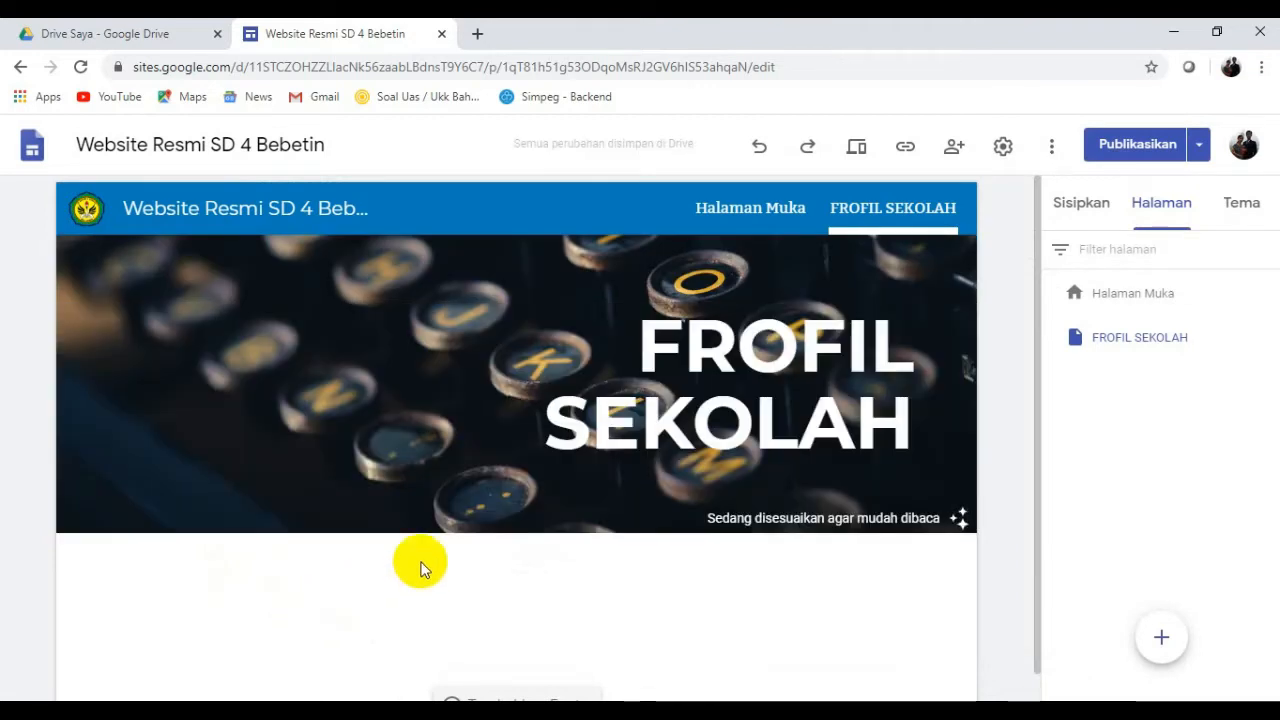
click(958, 519)
click(960, 521)
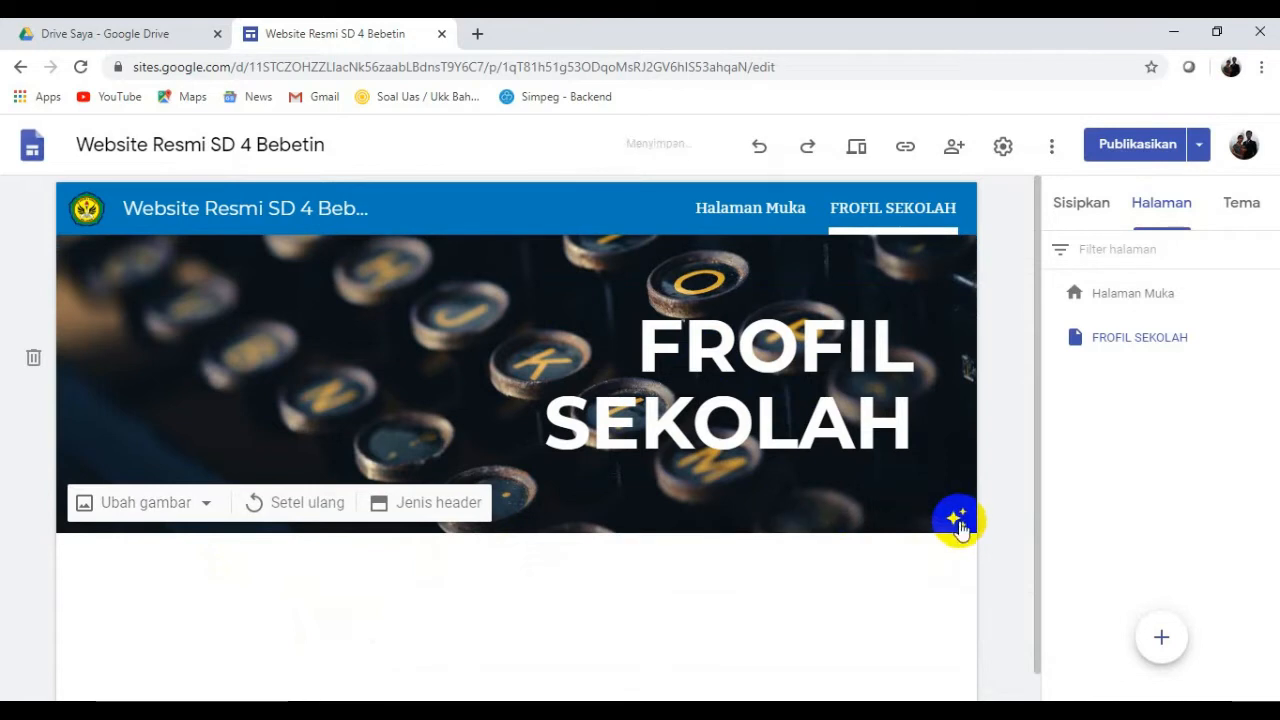
Compare the Halaman Muka header with the FROFIL SEKOLAH header using the site's navigation links.
click(733, 223)
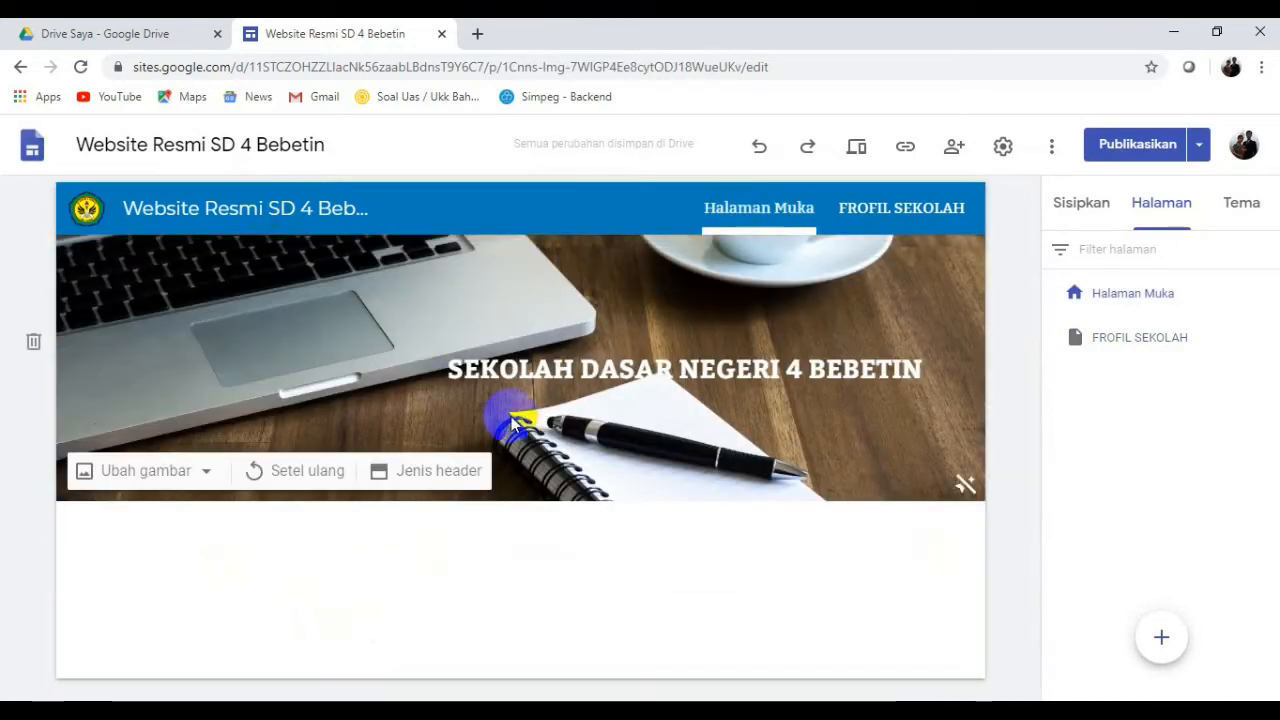
click(890, 210)
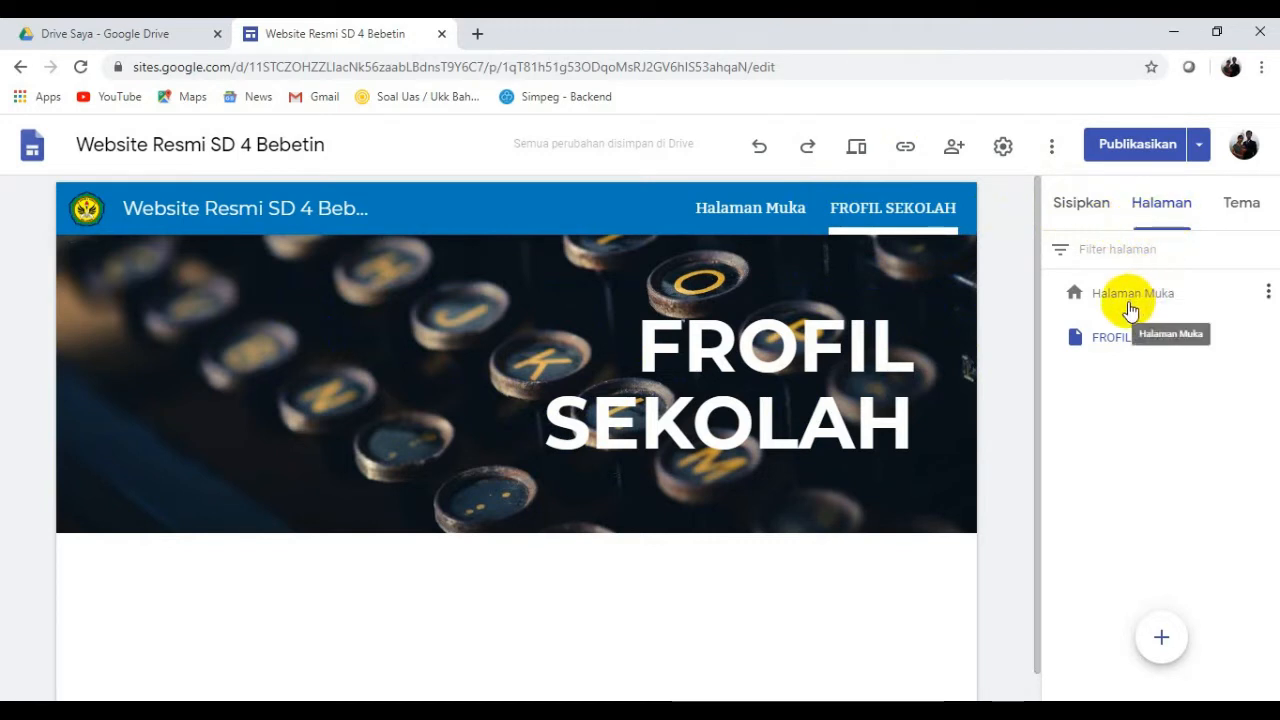
Add a new page named "DATA-DATA GURU" to the site, leaving its custom location empty.
mouse_move(1158, 642)
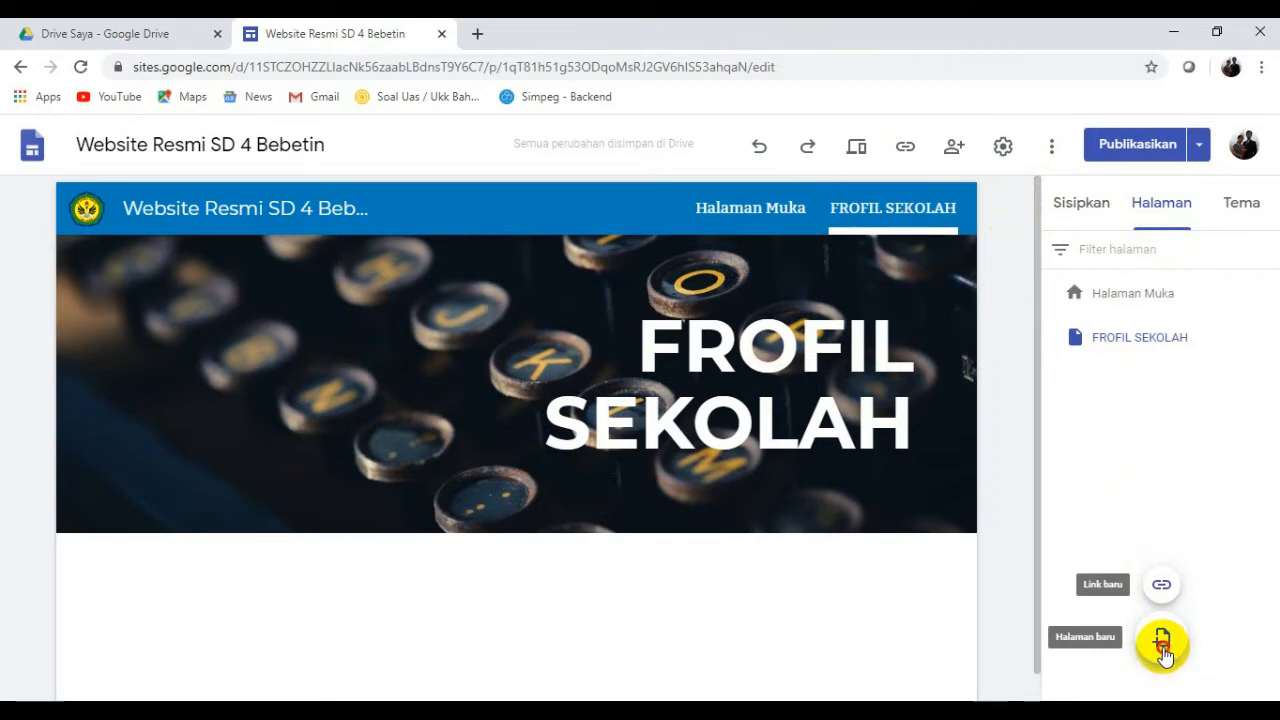
click(1161, 645)
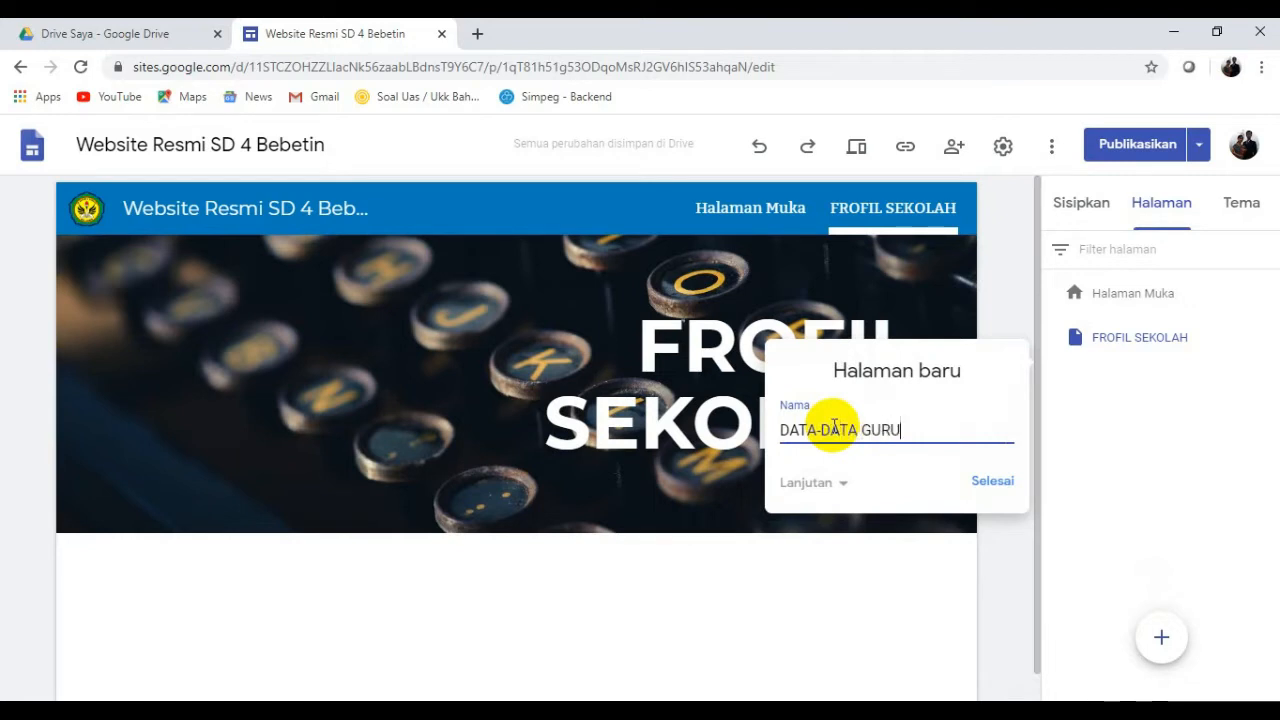
click(843, 484)
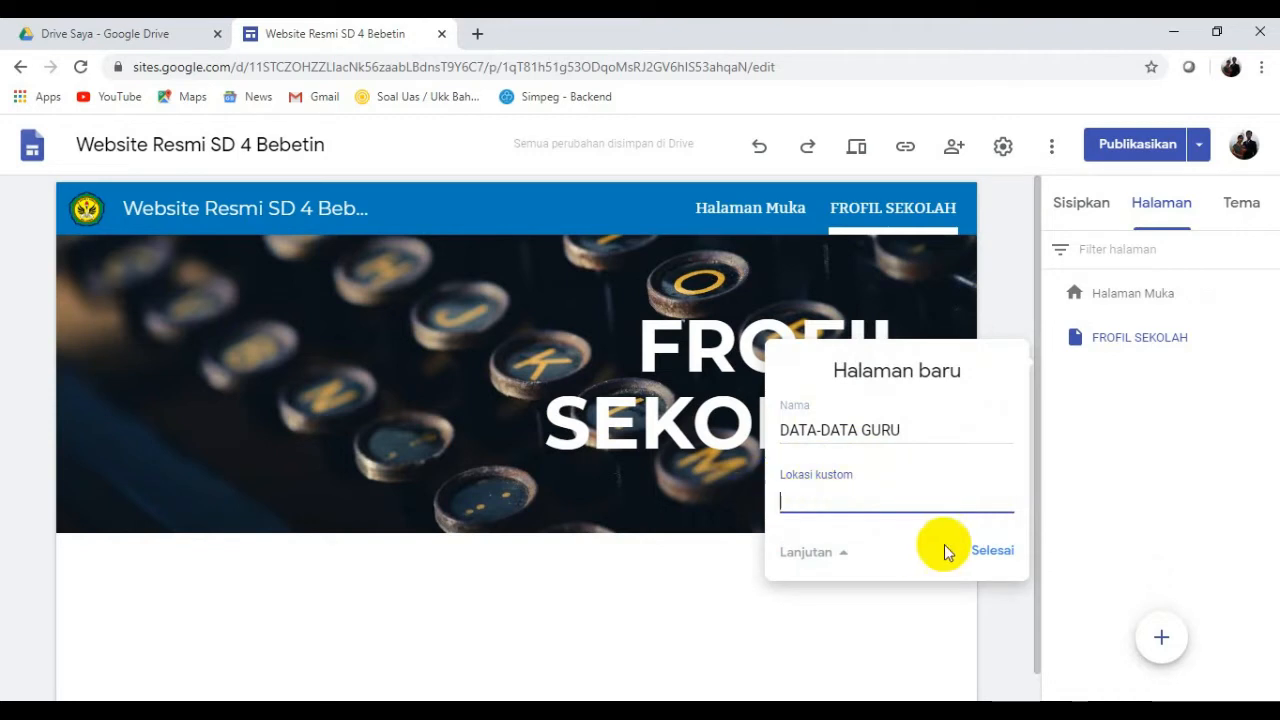
click(992, 556)
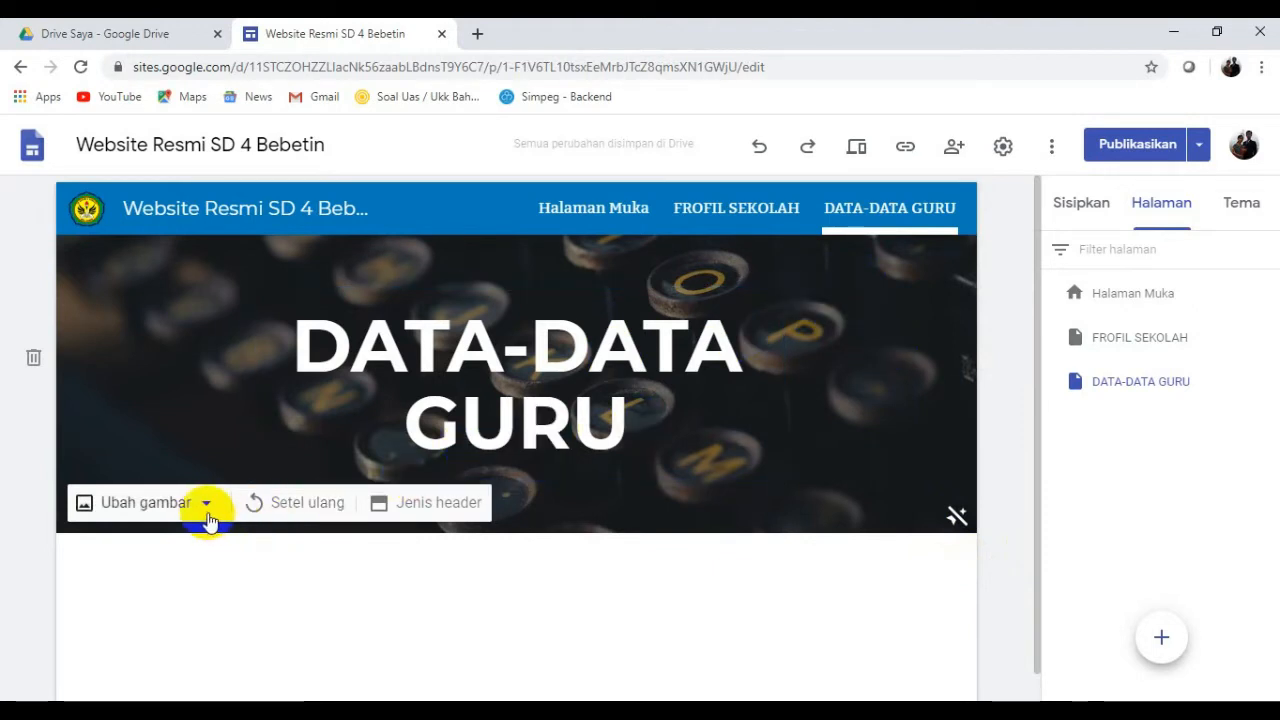
Replace the DATA-DATA GURU header image with the gallery photo of a blue notebook and tablet on a desk.
click(207, 510)
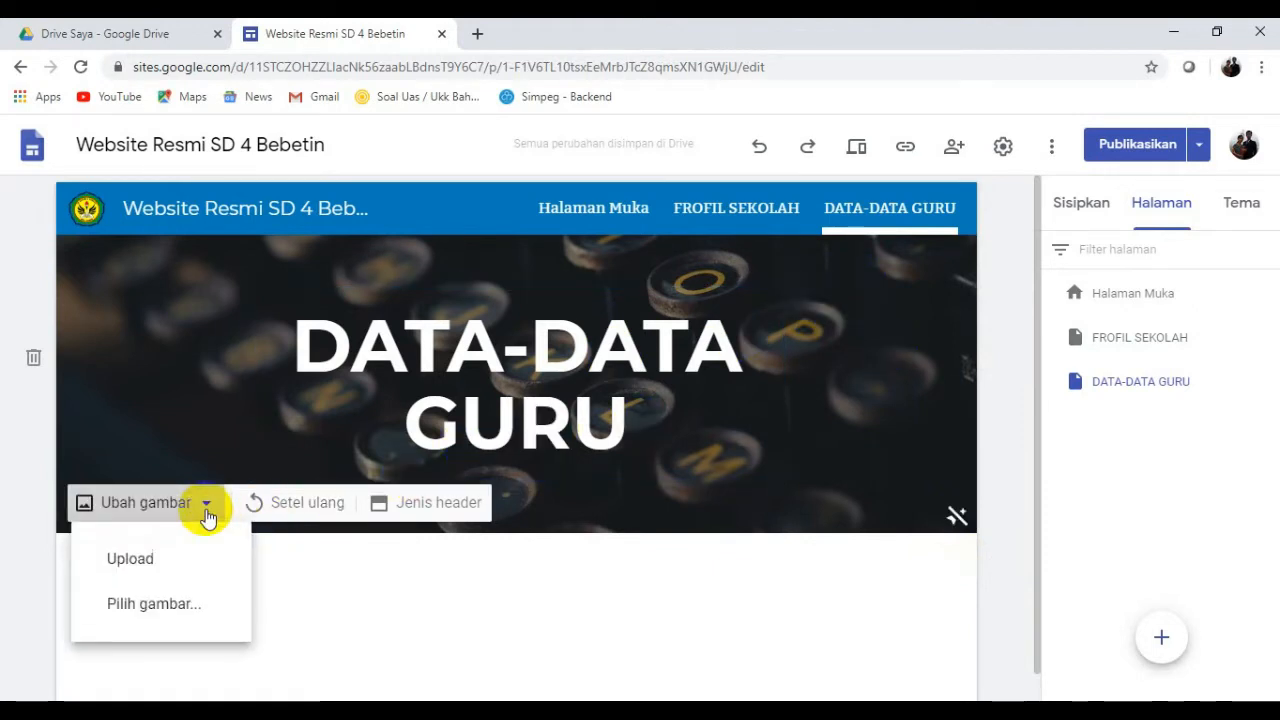
click(167, 604)
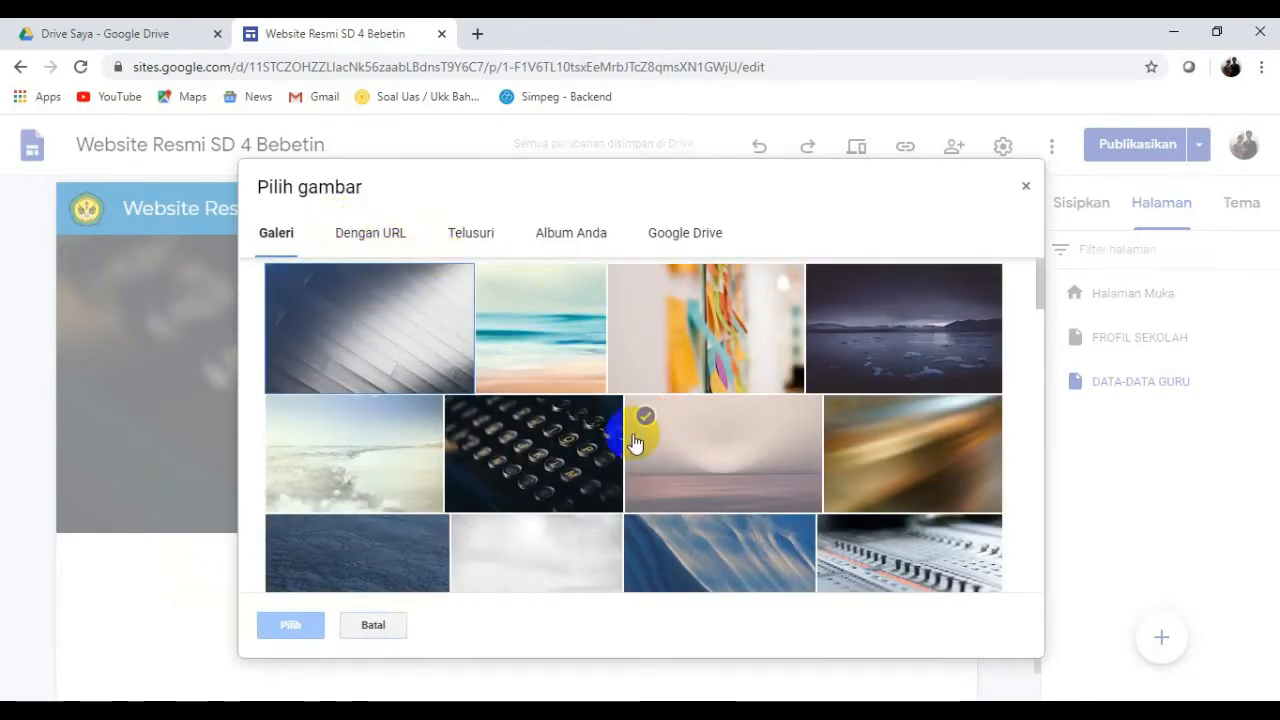
scroll(635, 452, down, 3)
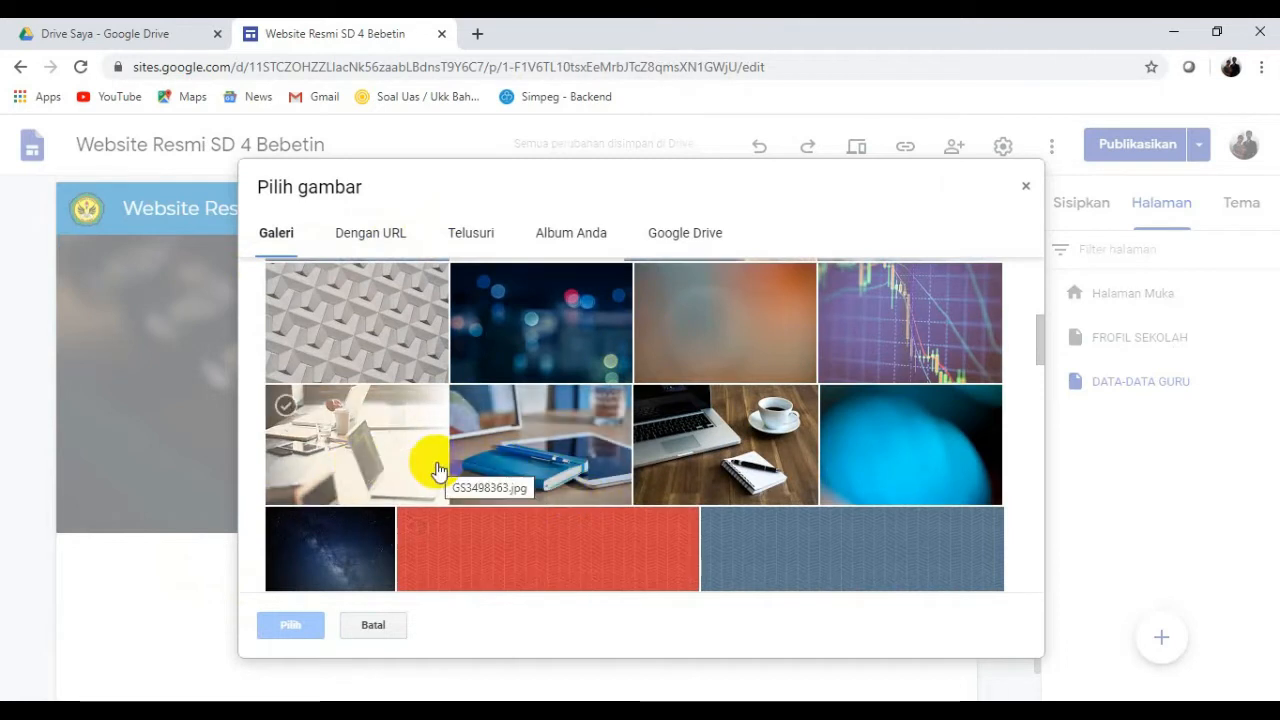
click(543, 470)
click(292, 622)
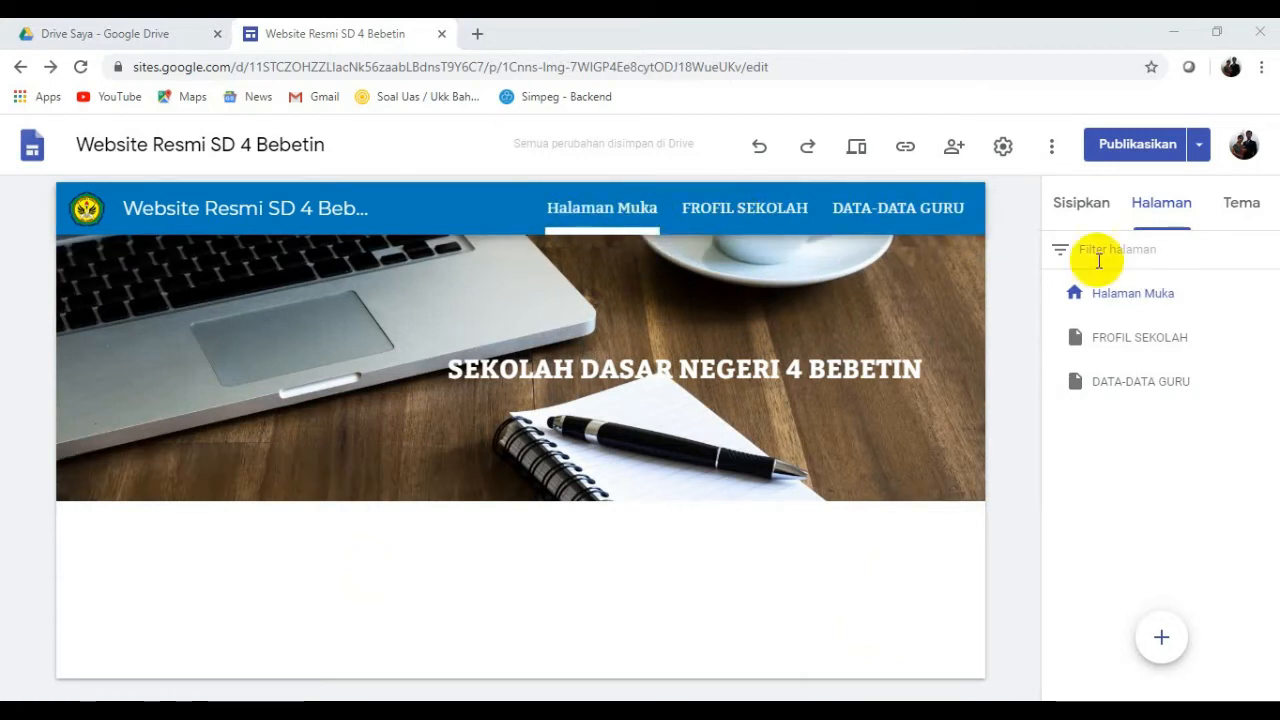
Rename the Halaman Muka page as "DASBOARD" in its properties.
click(1268, 292)
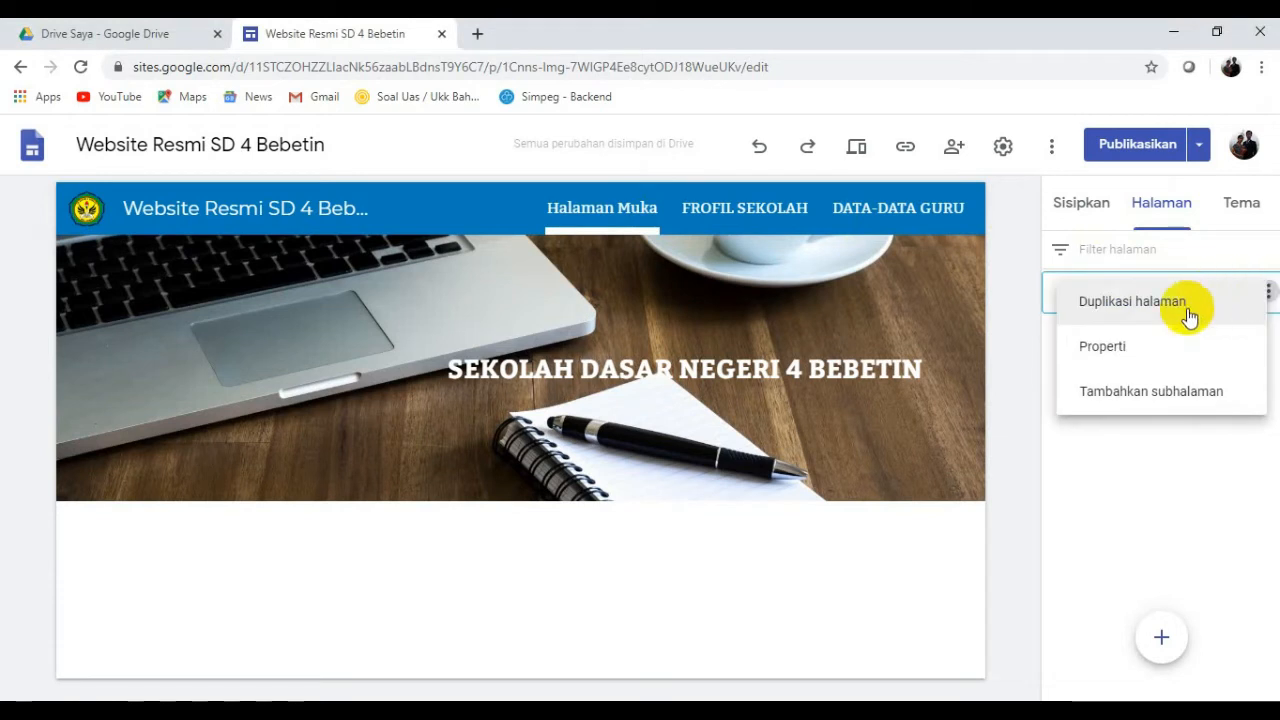
click(1137, 349)
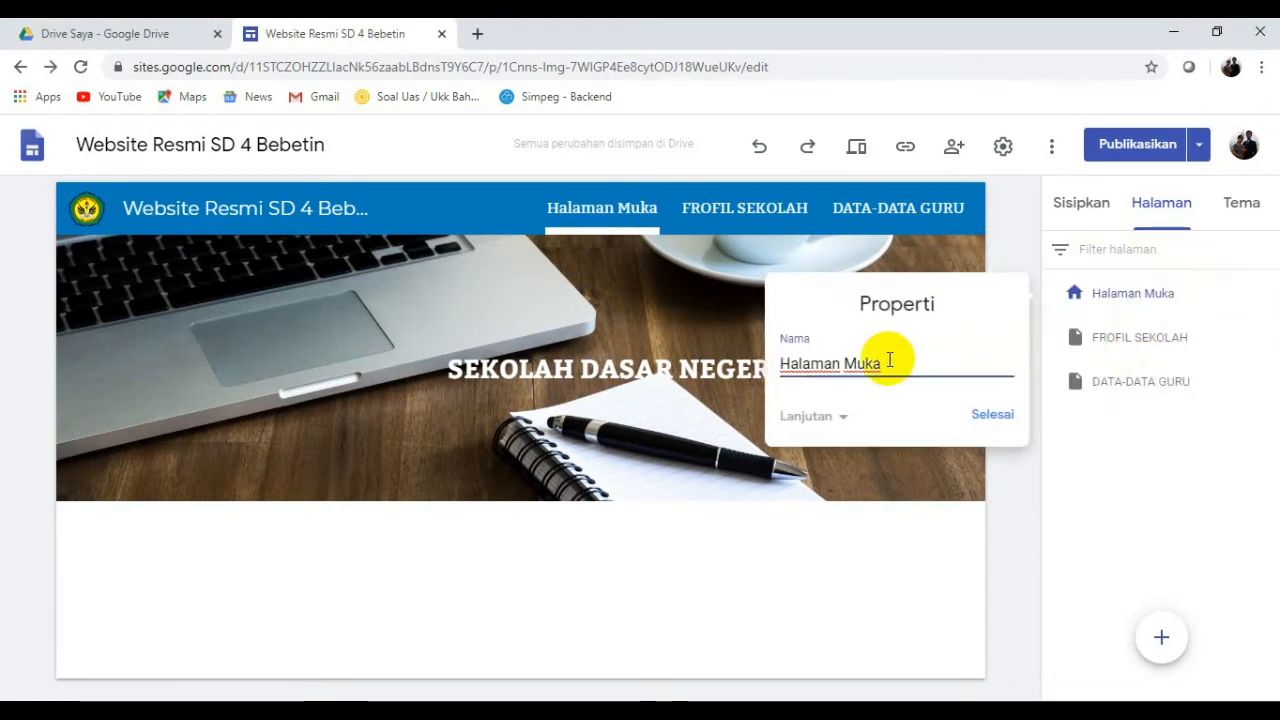
drag(890, 363, 757, 363)
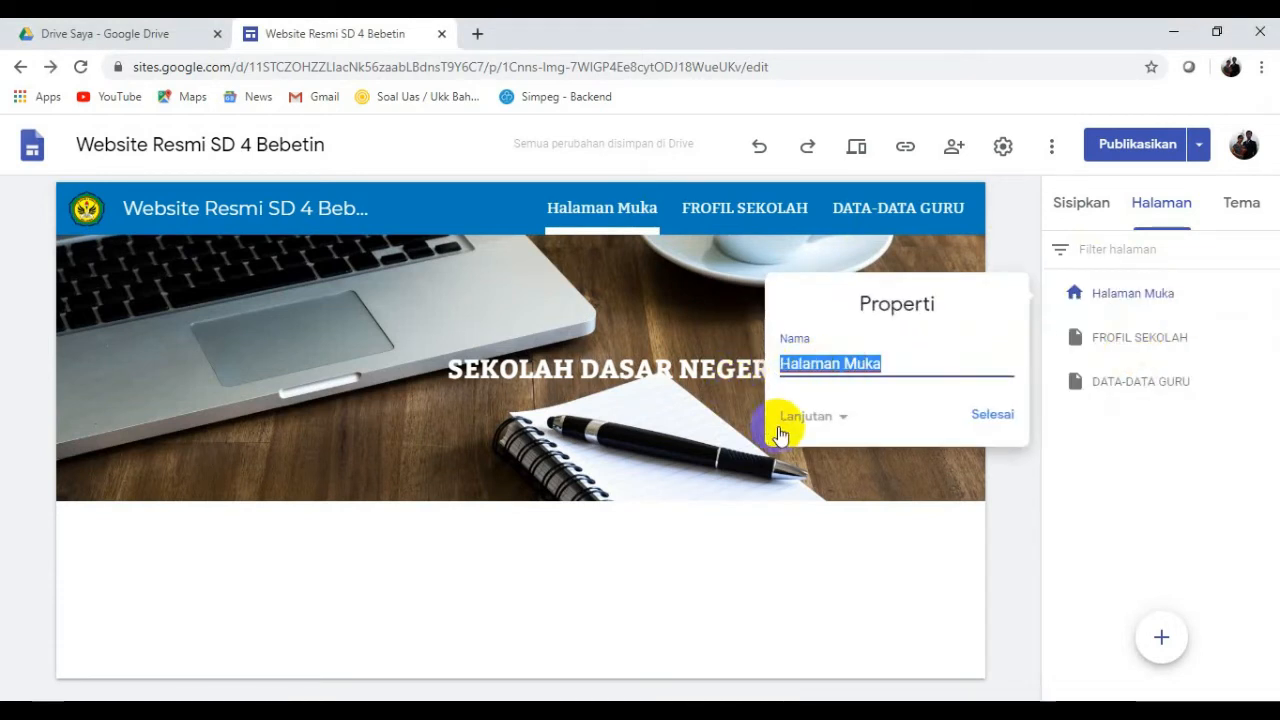
text(daboar)
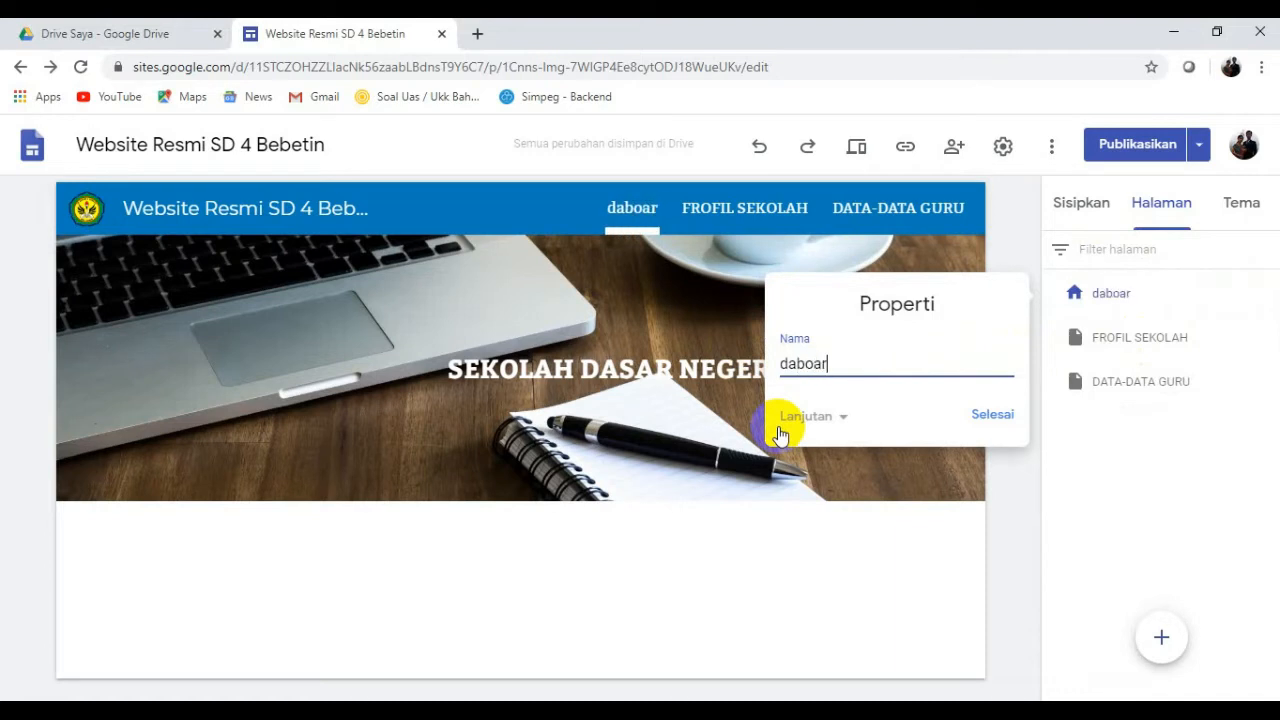
text(d)
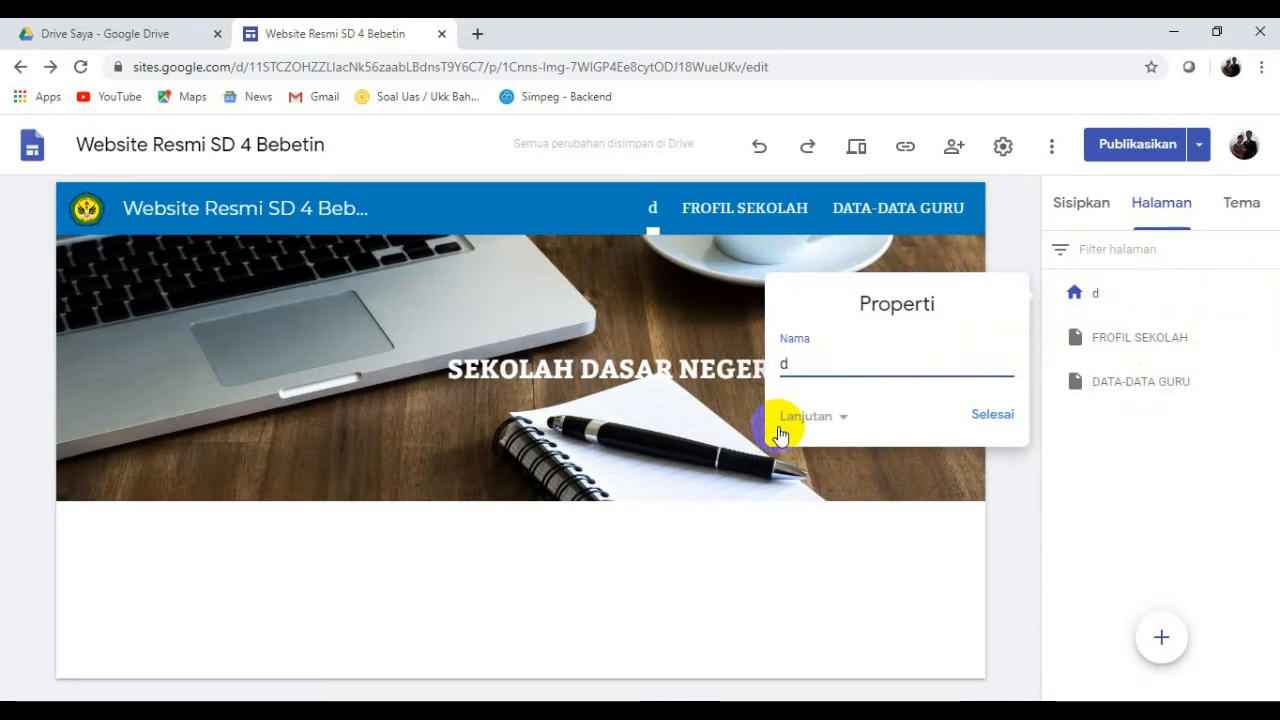
text(BOARD)
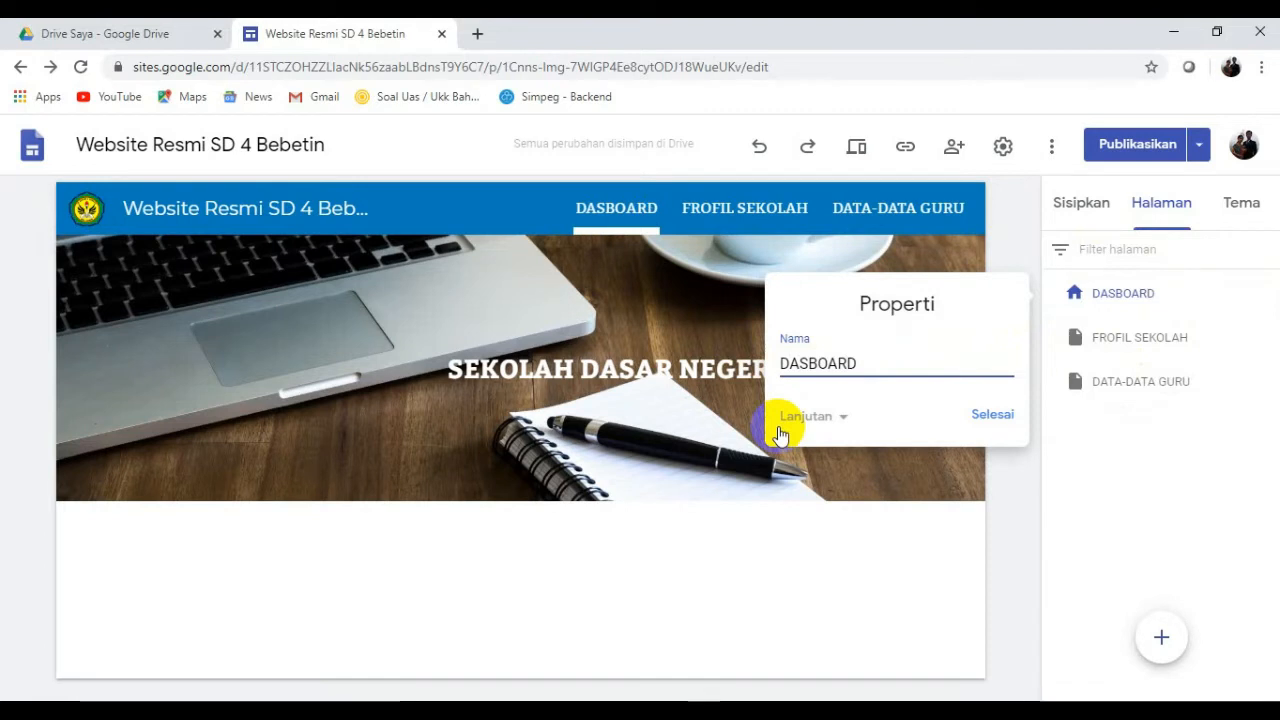
click(990, 414)
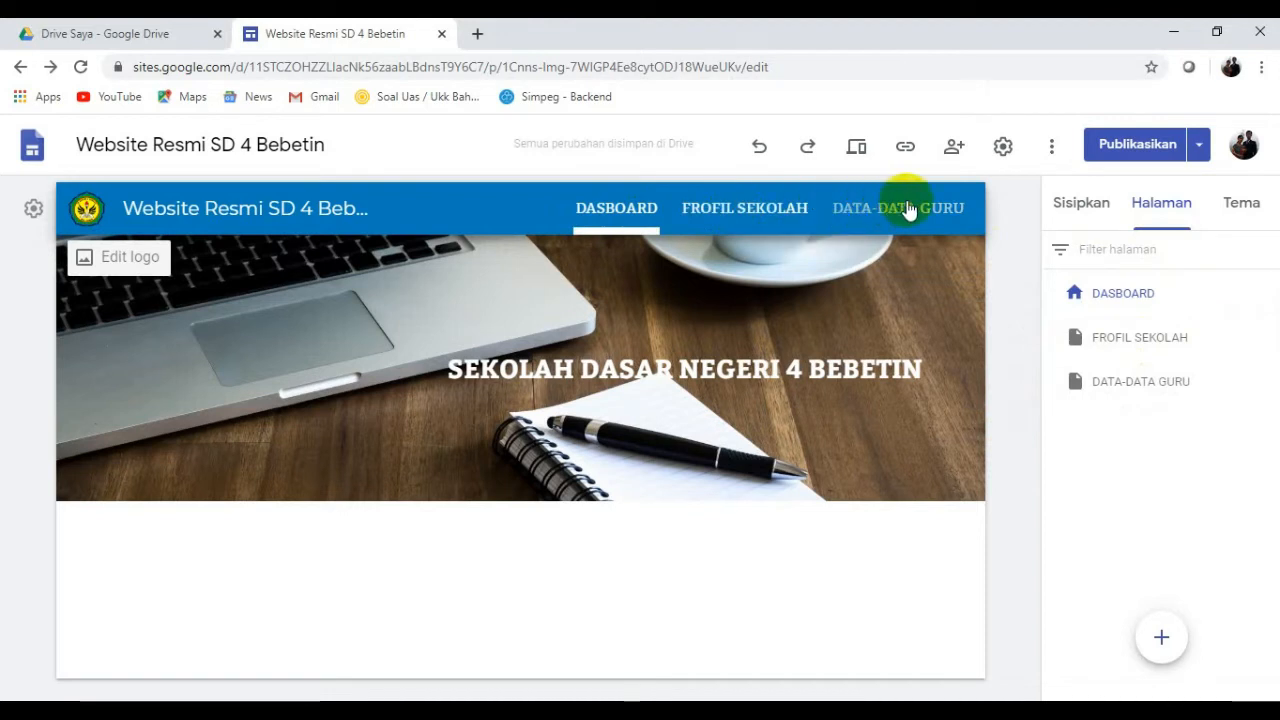
Add a subpage named "Visi Sekolah" under the FROFIL SEKOLAH page, leaving its custom location empty.
click(776, 216)
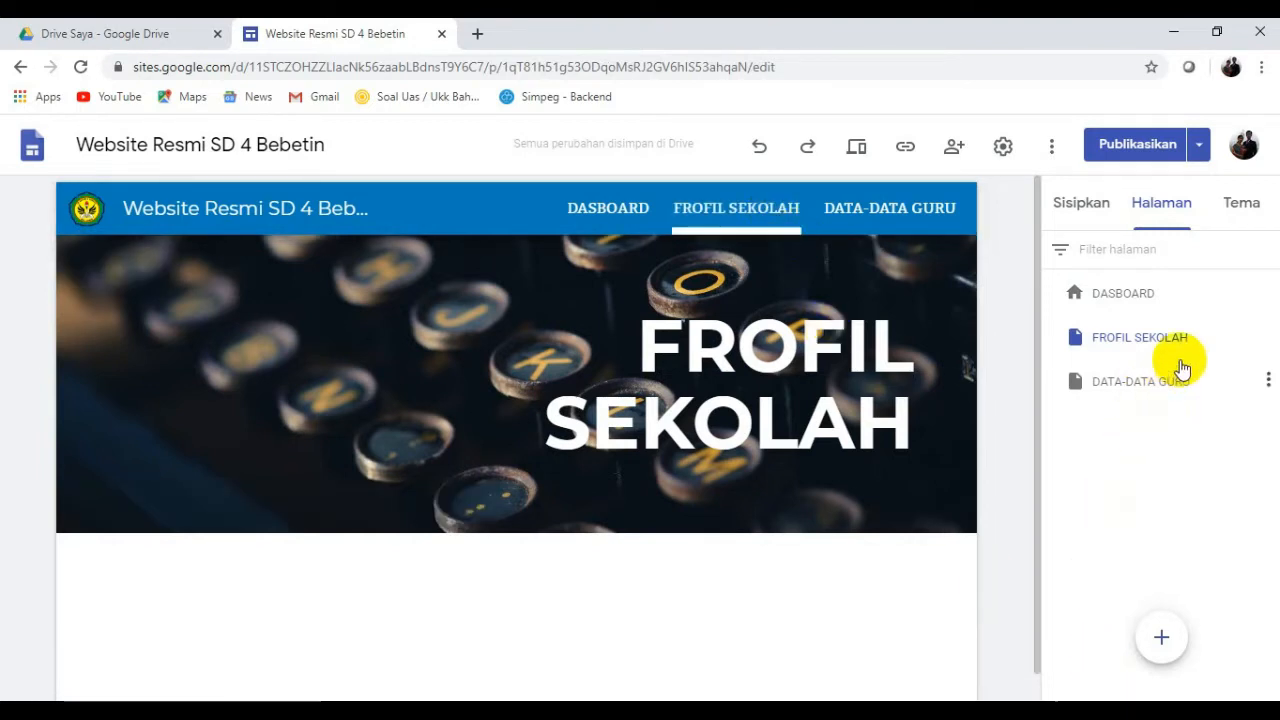
click(1268, 338)
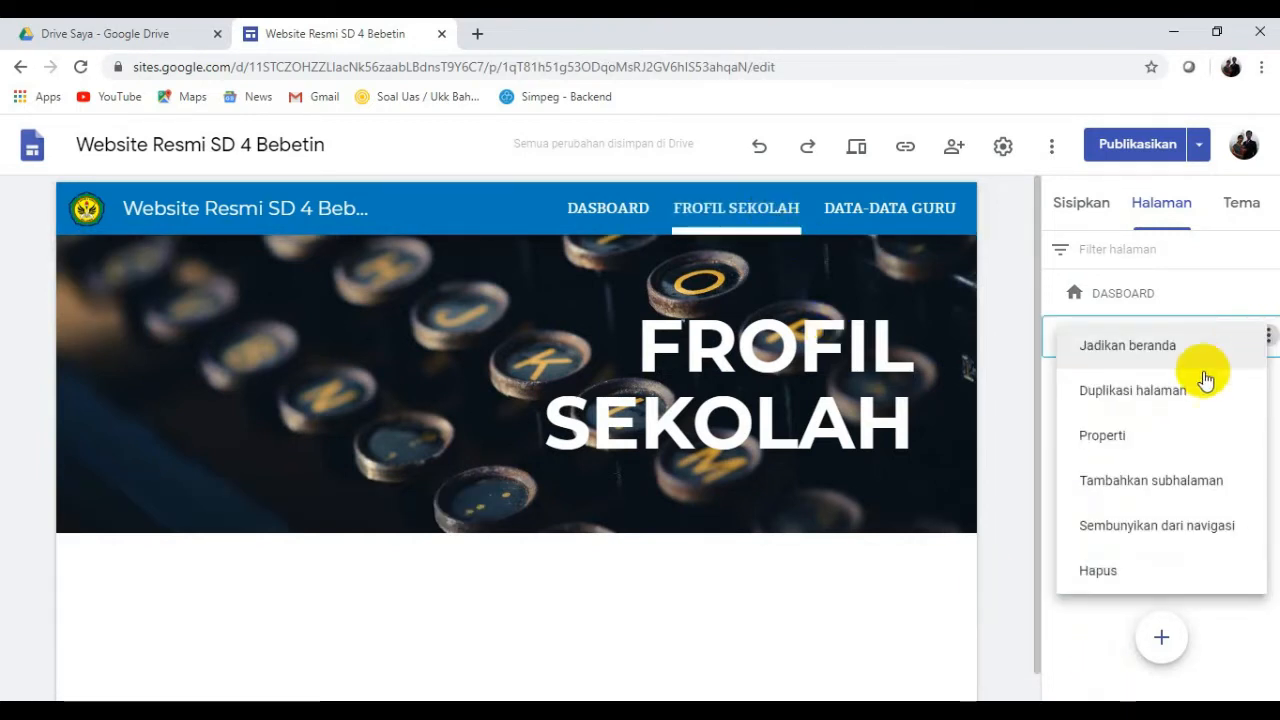
click(1160, 482)
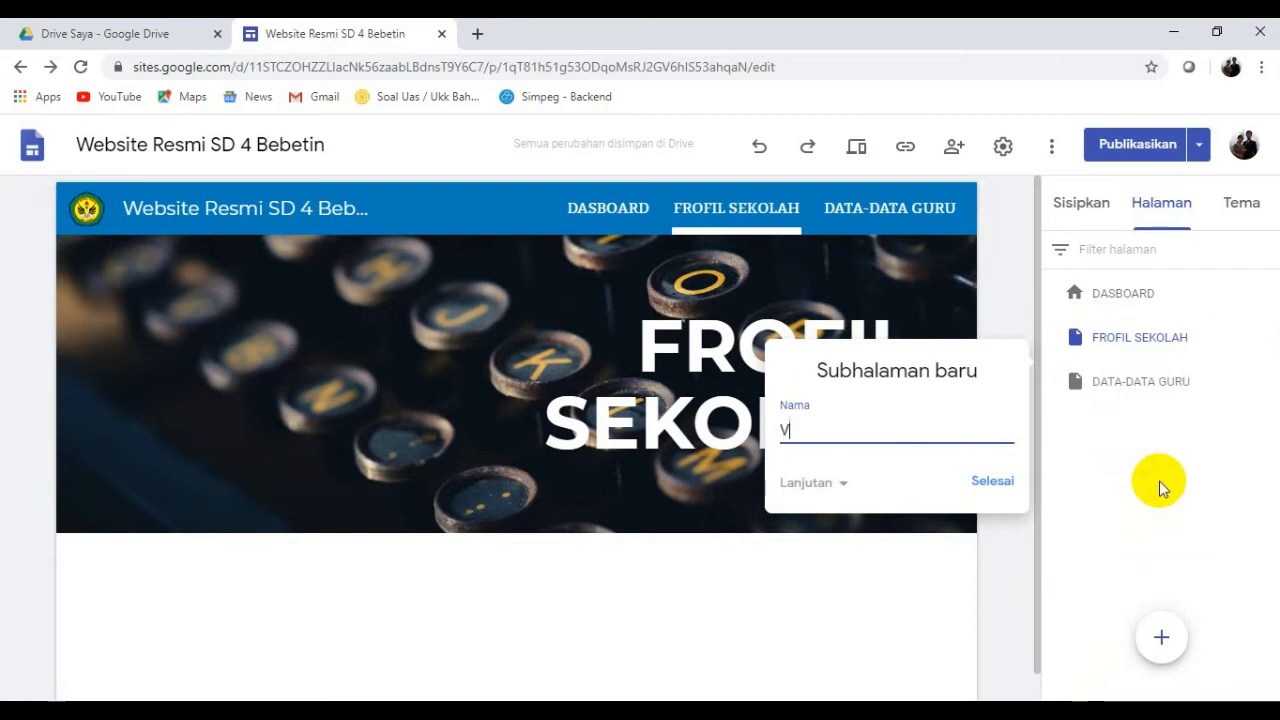
text(Visi Sekolah)
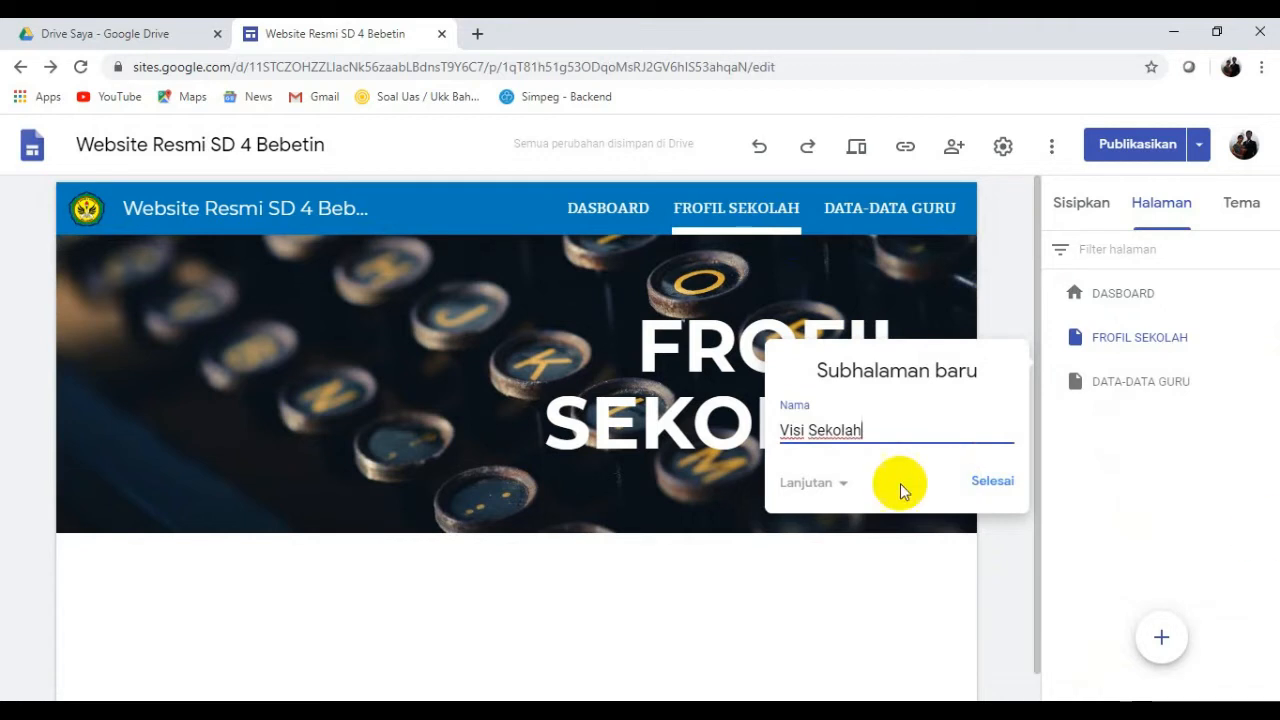
click(843, 484)
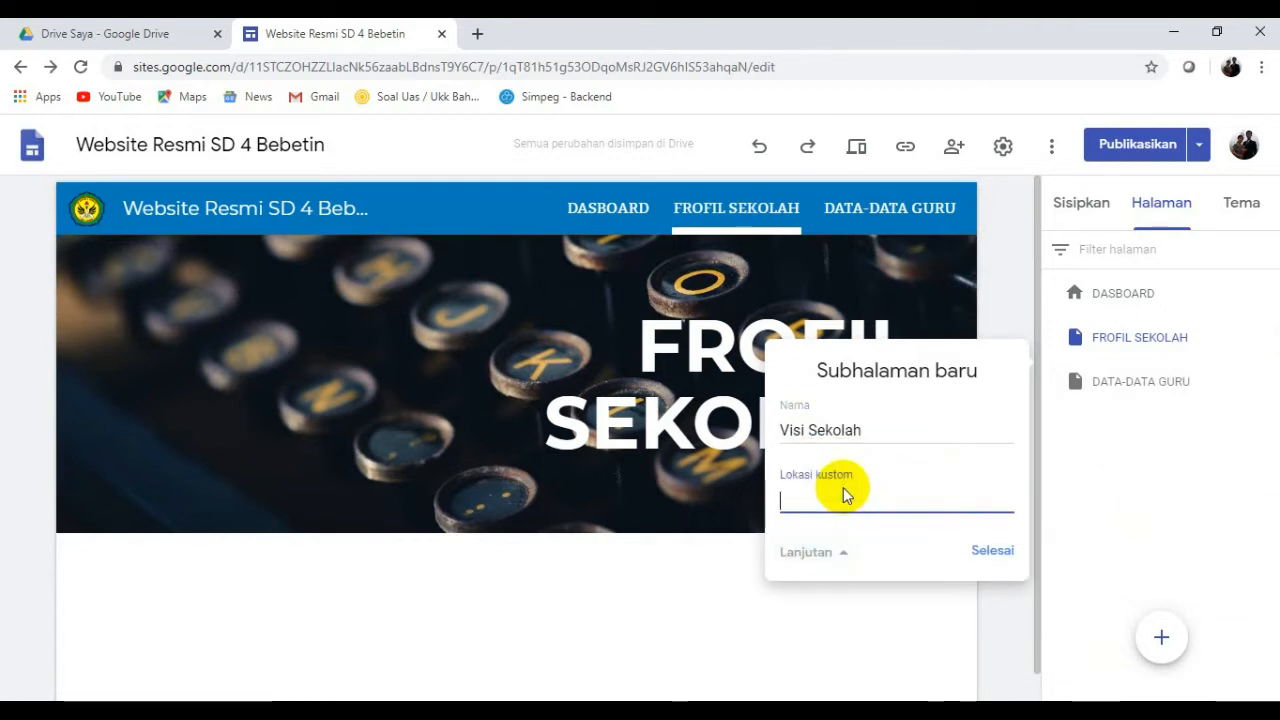
click(983, 553)
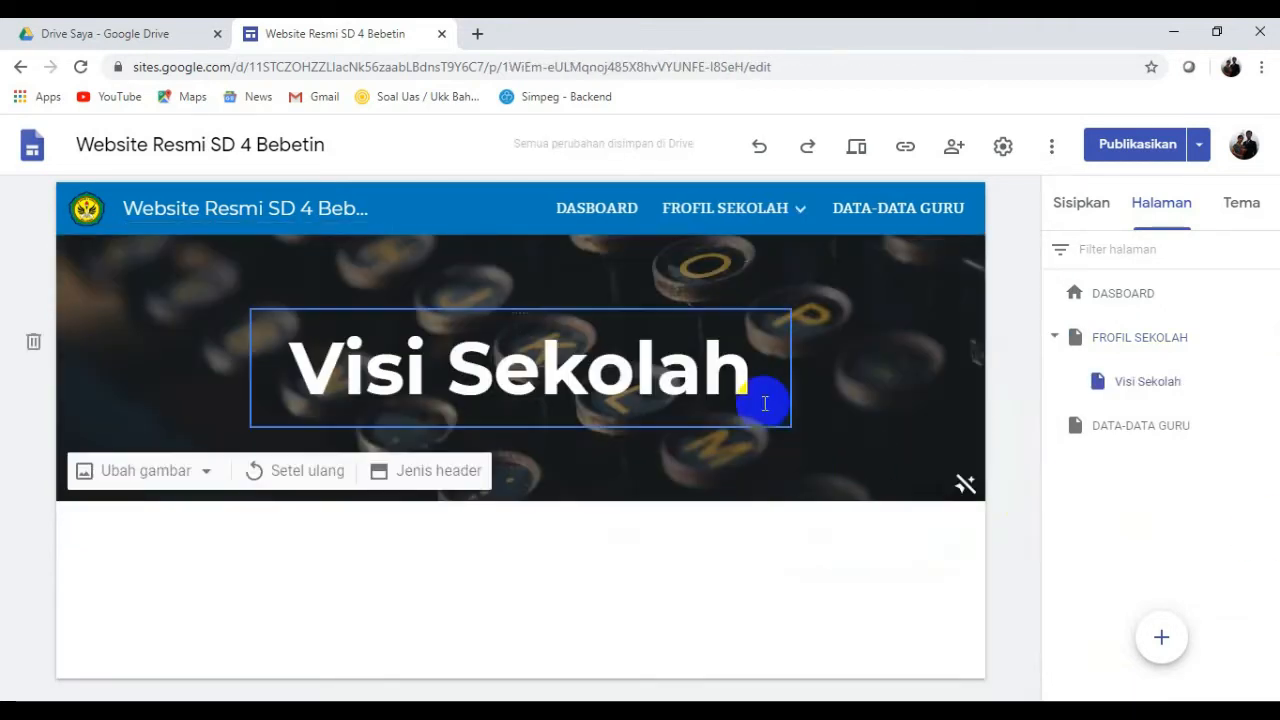
Add a second subpage named "Misi Sekolah" under the FROFIL SEKOLAH page.
mouse_move(777, 229)
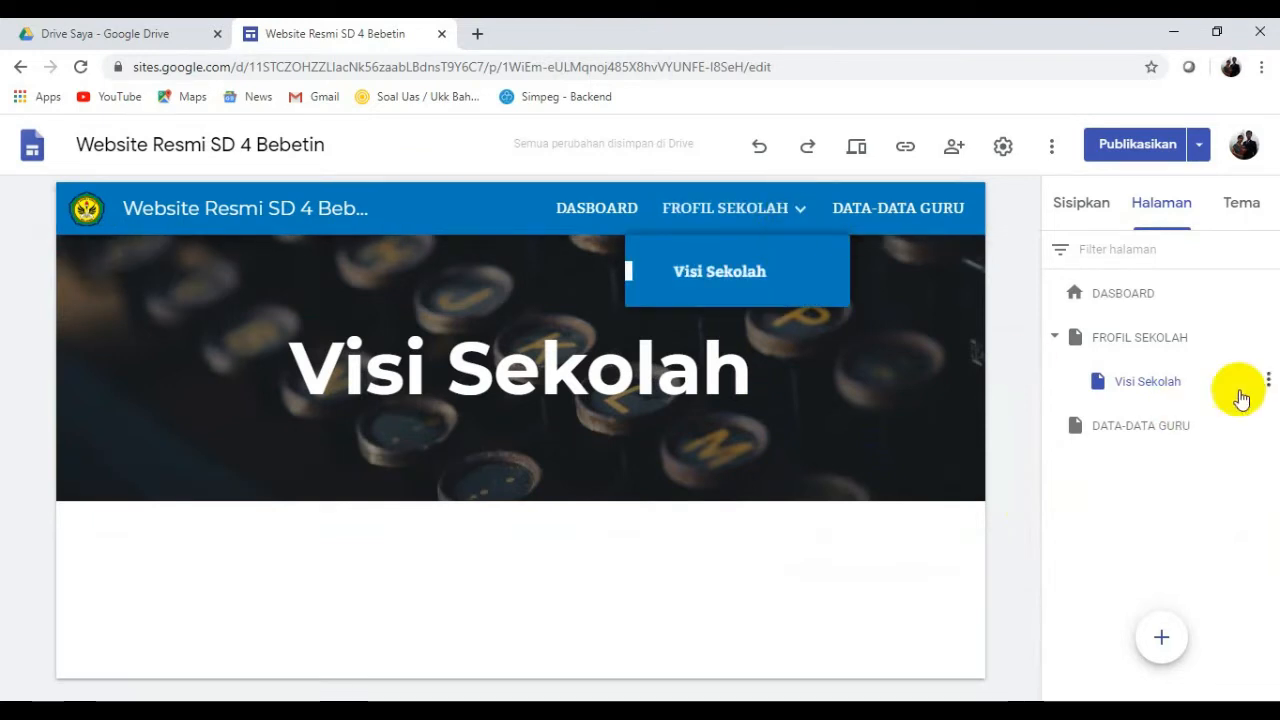
click(1265, 337)
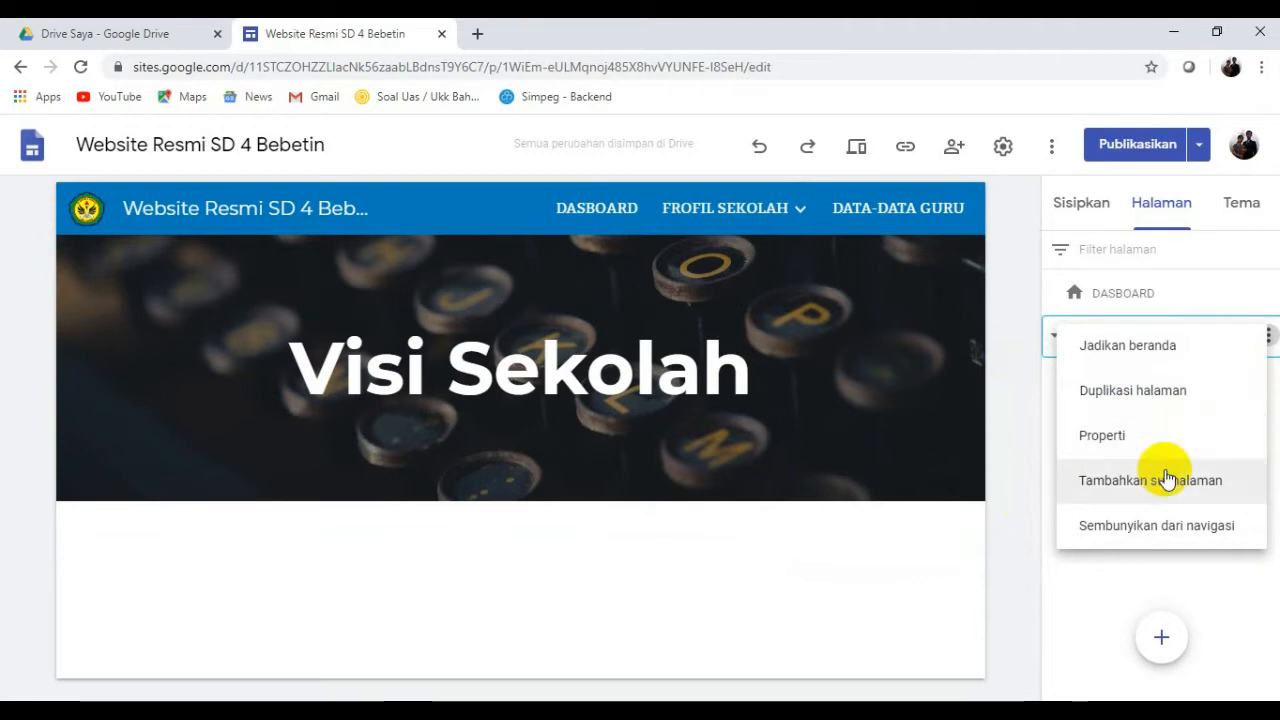
click(1166, 488)
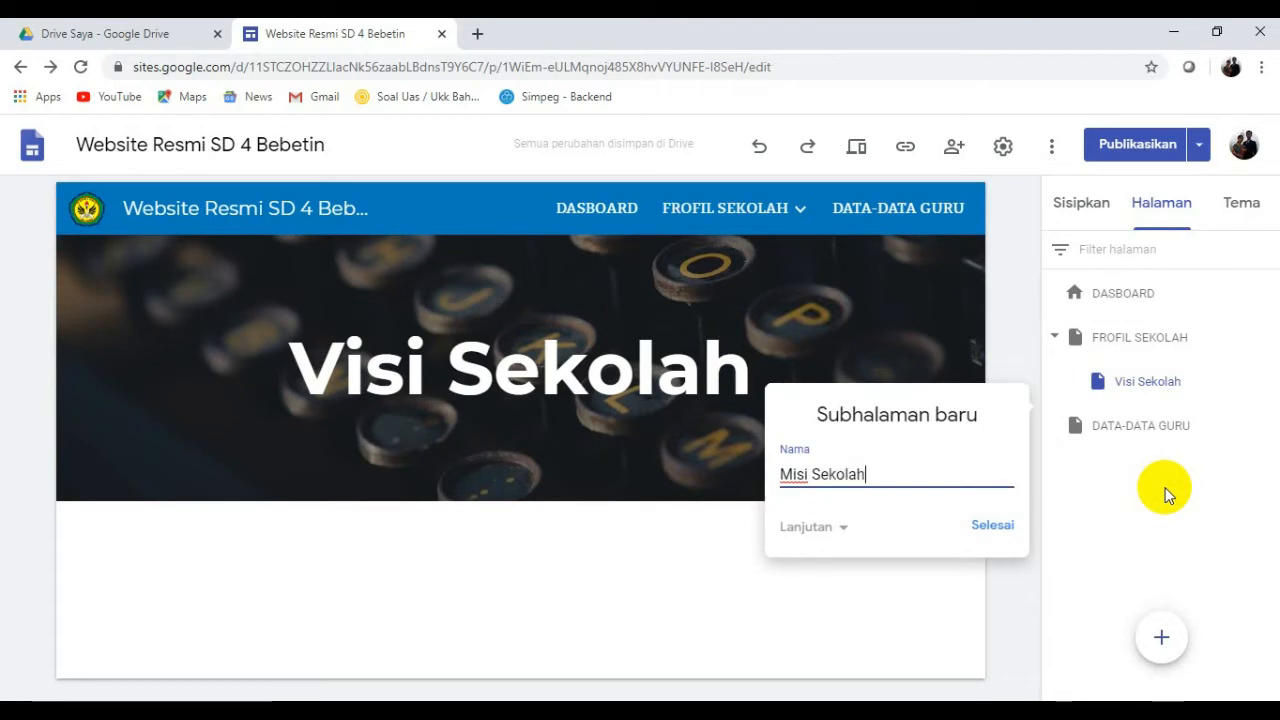
text(Misi Sekolah)
click(991, 527)
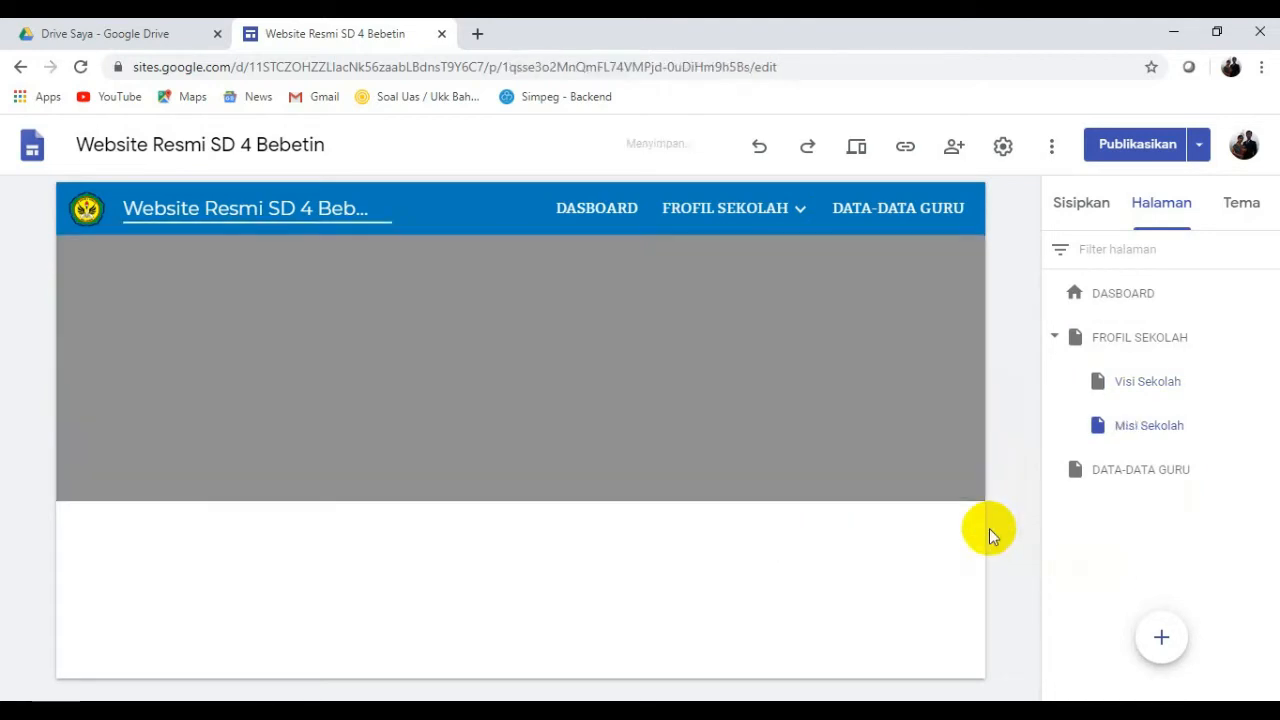
Add a subpage named "Kepala Sekolah" under the DATA-DATA GURU page.
mouse_move(801, 208)
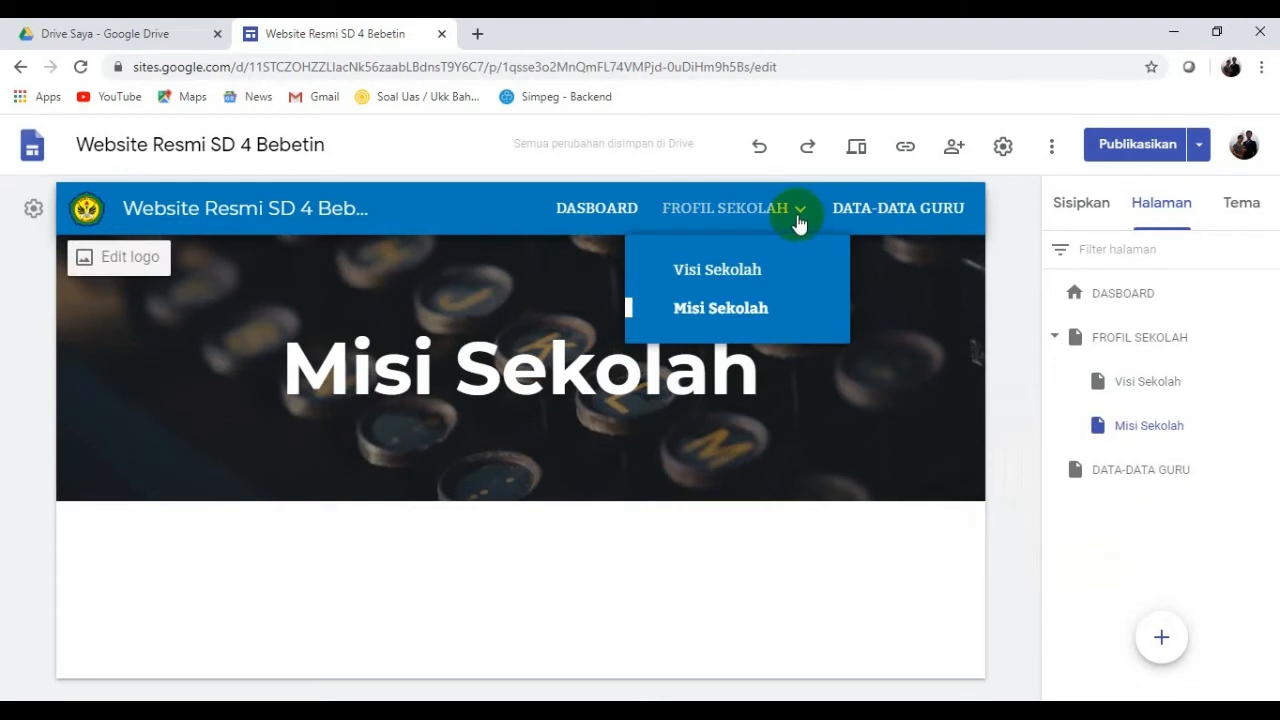
click(909, 218)
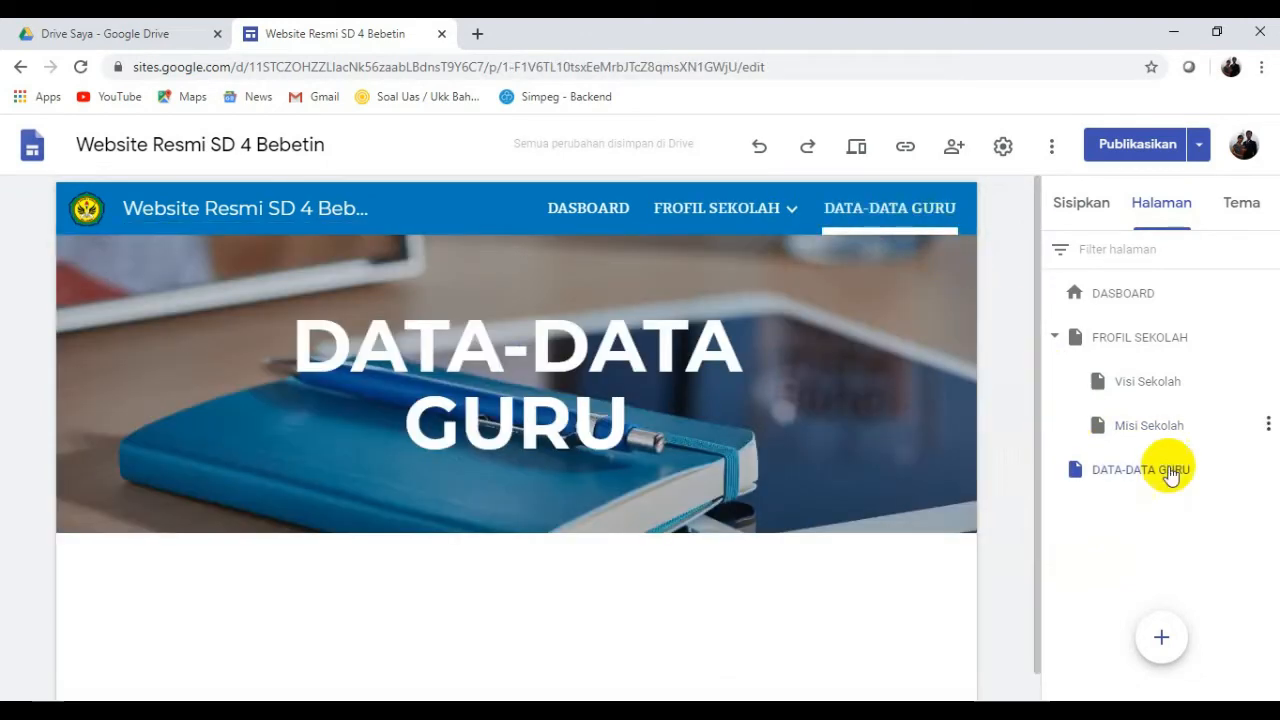
click(1268, 469)
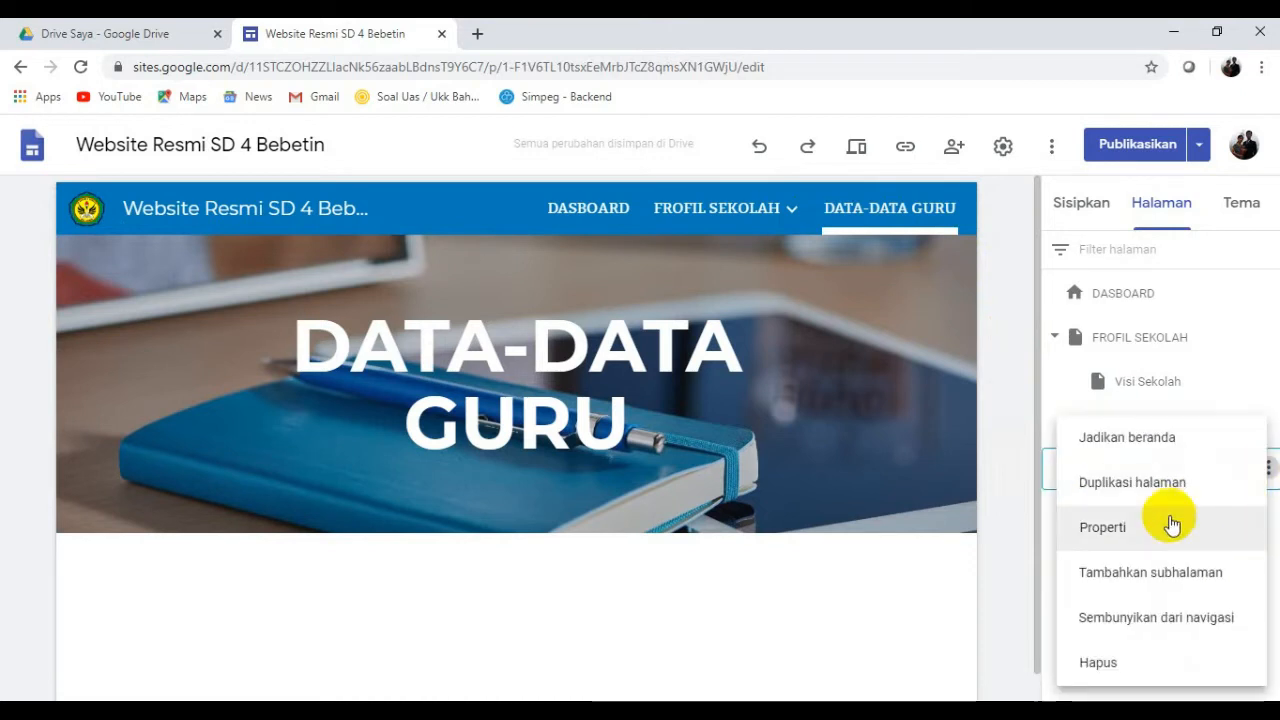
click(1138, 578)
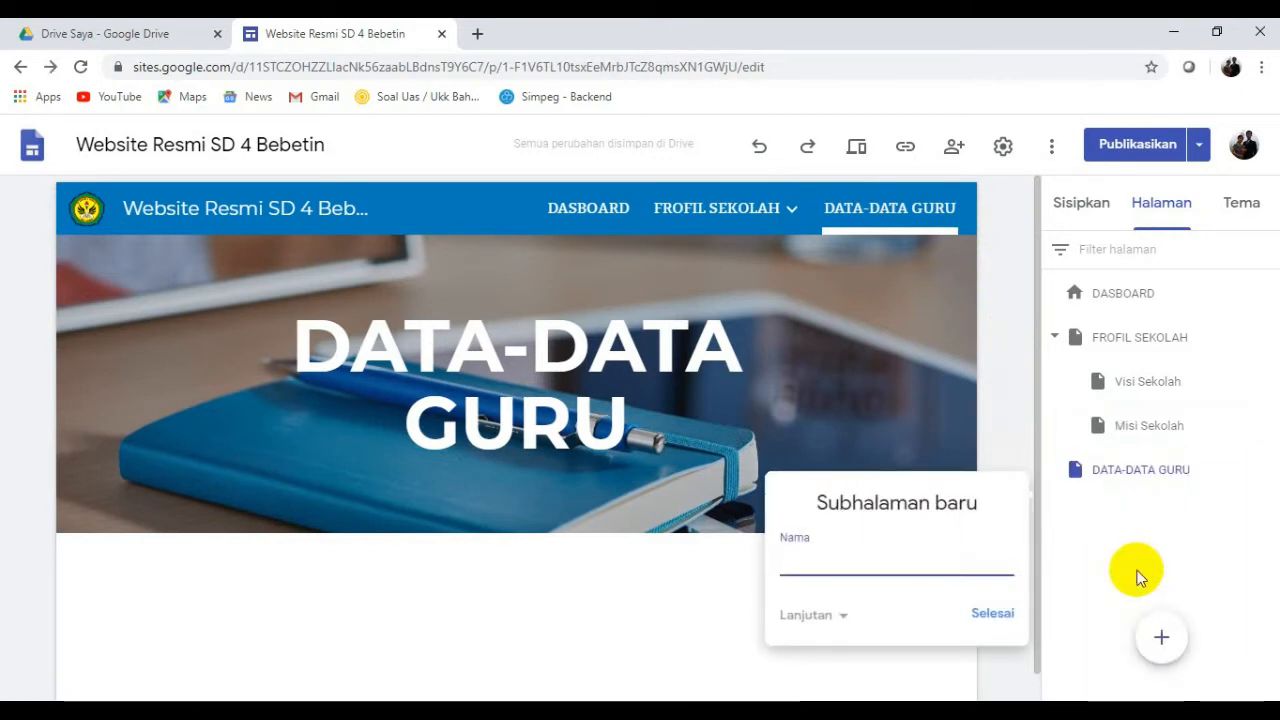
text(Kepala Sekolah)
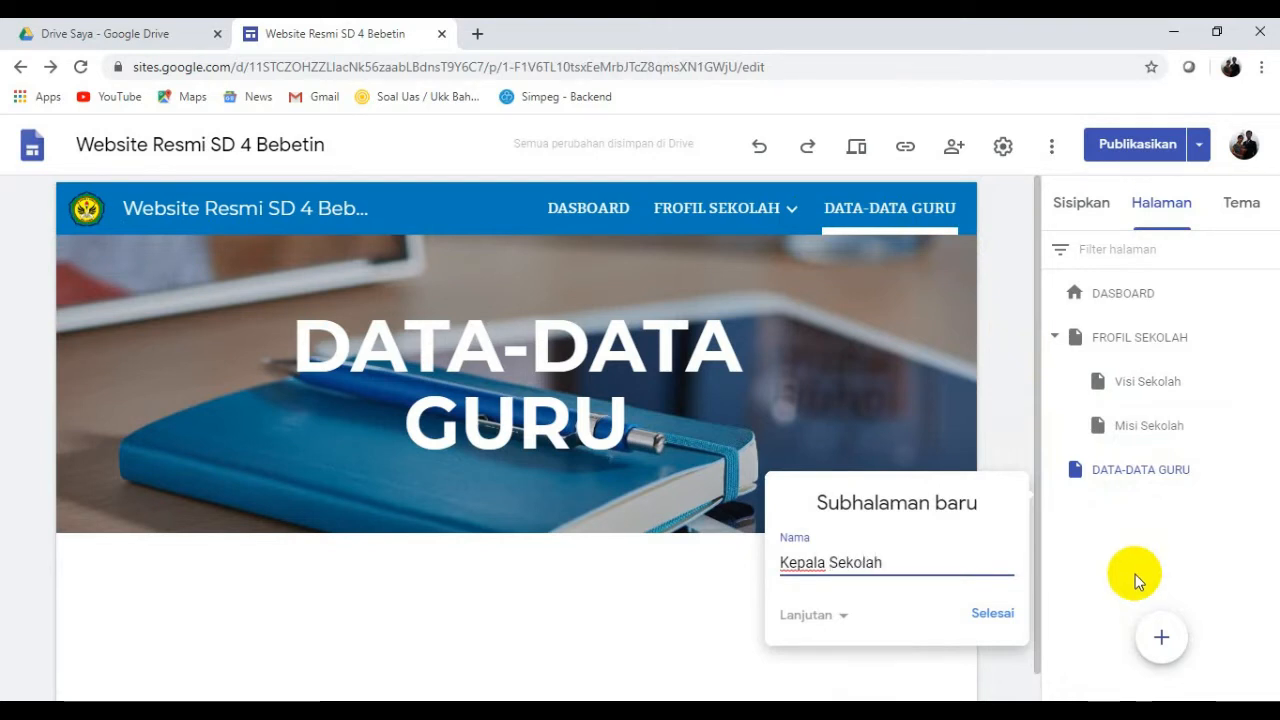
click(1000, 617)
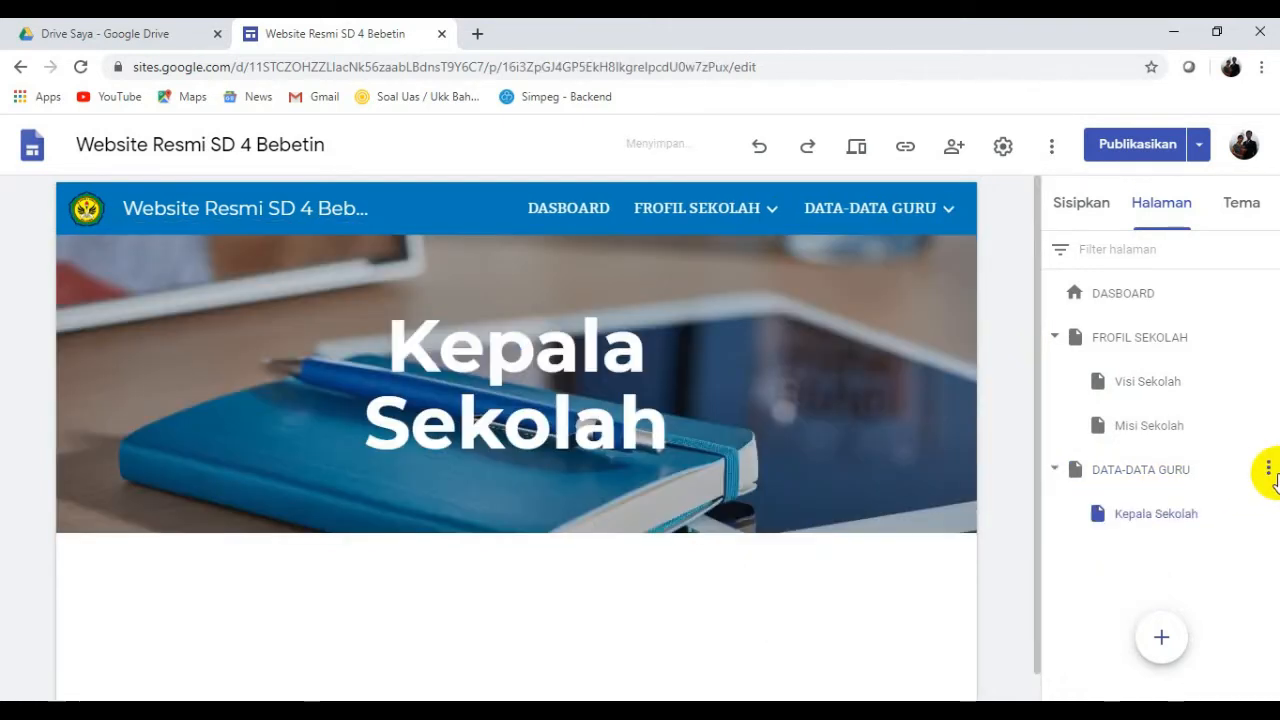
Add a second subpage named "Guru Pengajar" under the DATA-DATA GURU page.
click(1270, 468)
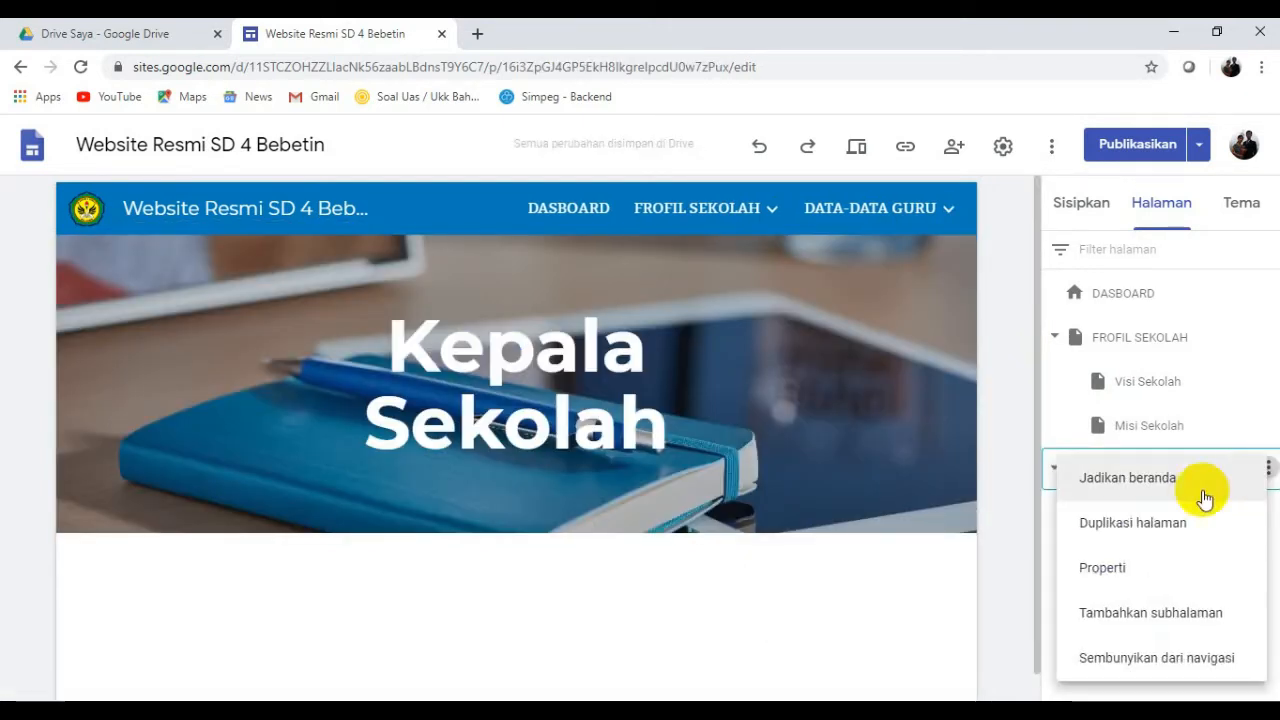
click(1133, 617)
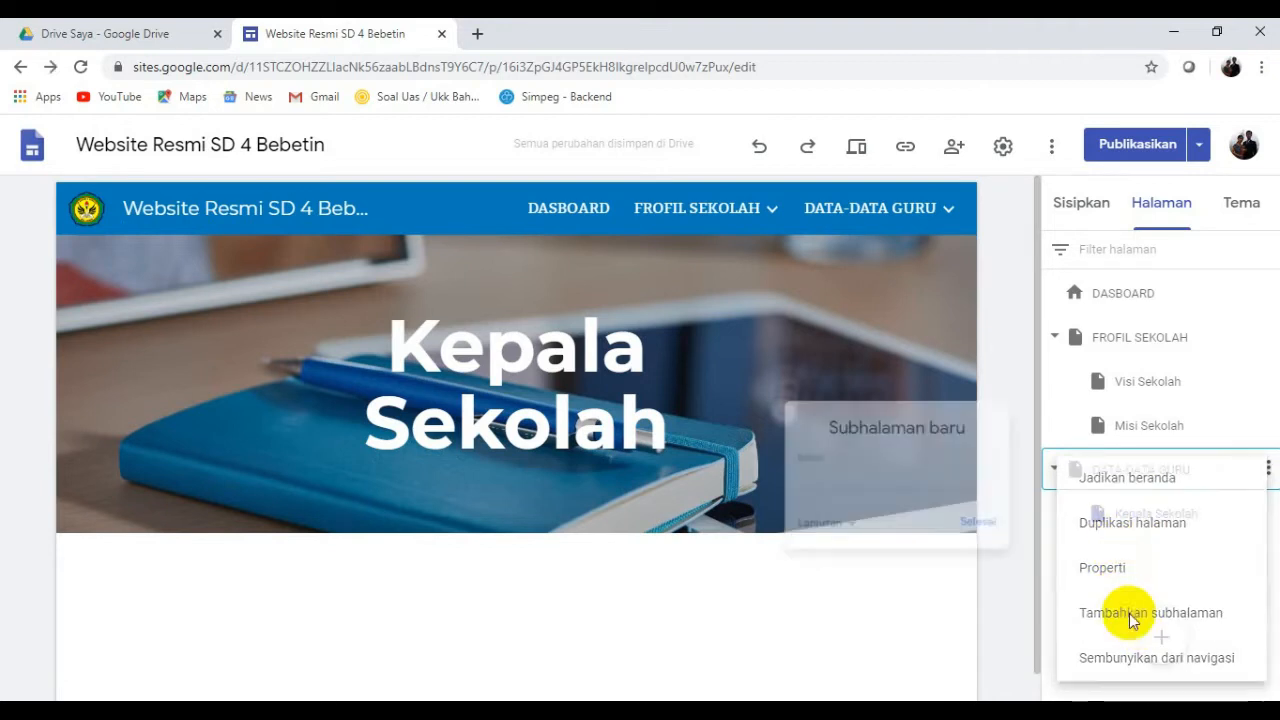
text(Tenaga)
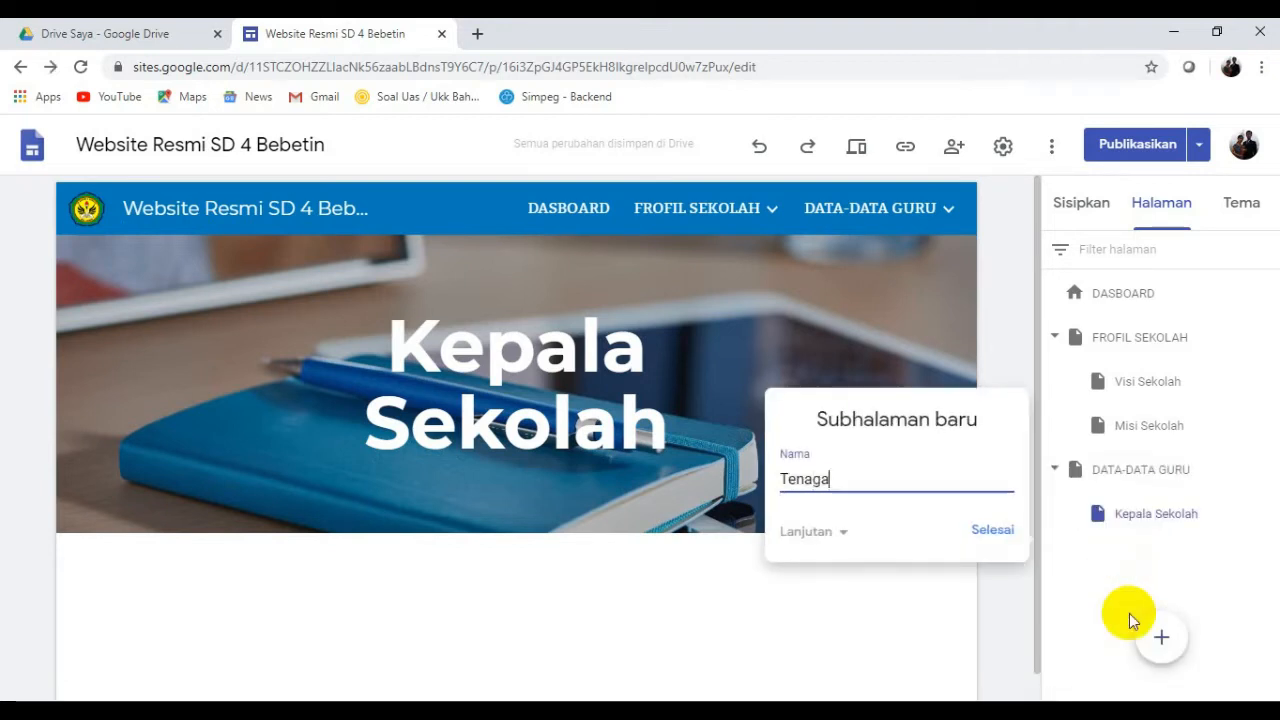
key(BackSpace)
key(BackSpace)
key(BackSpace)
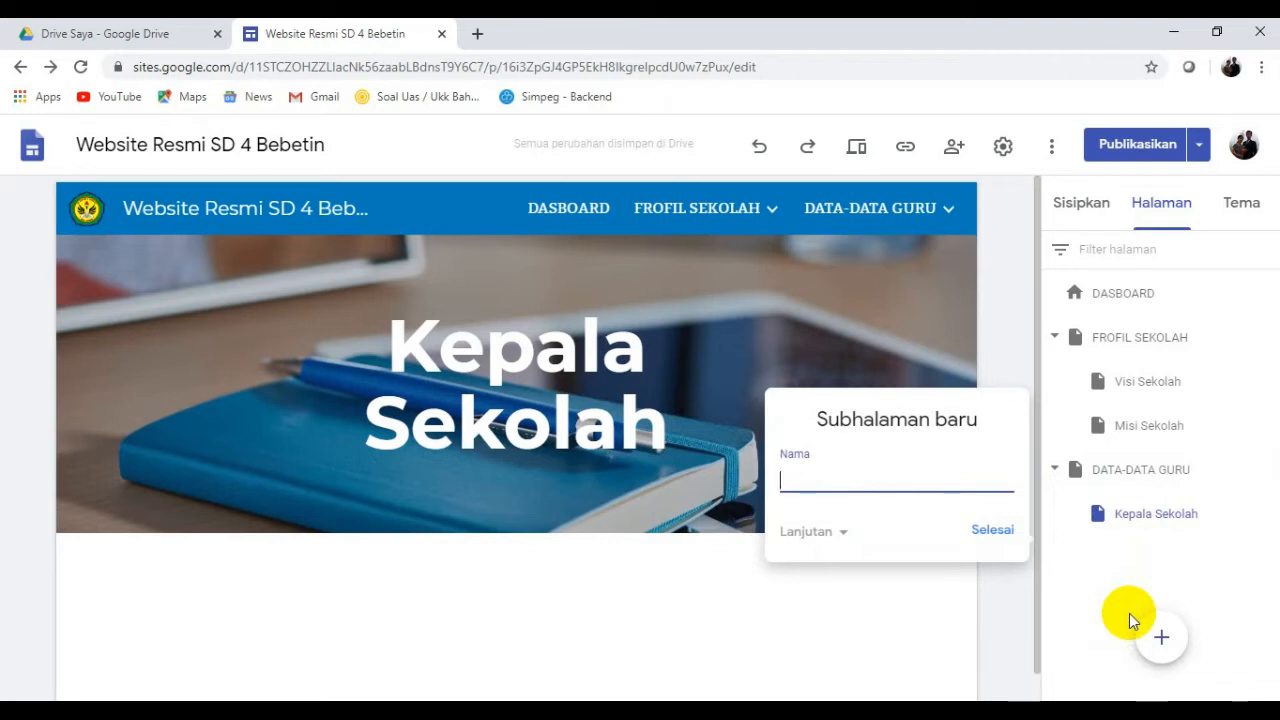
text(Guru Pengajar)
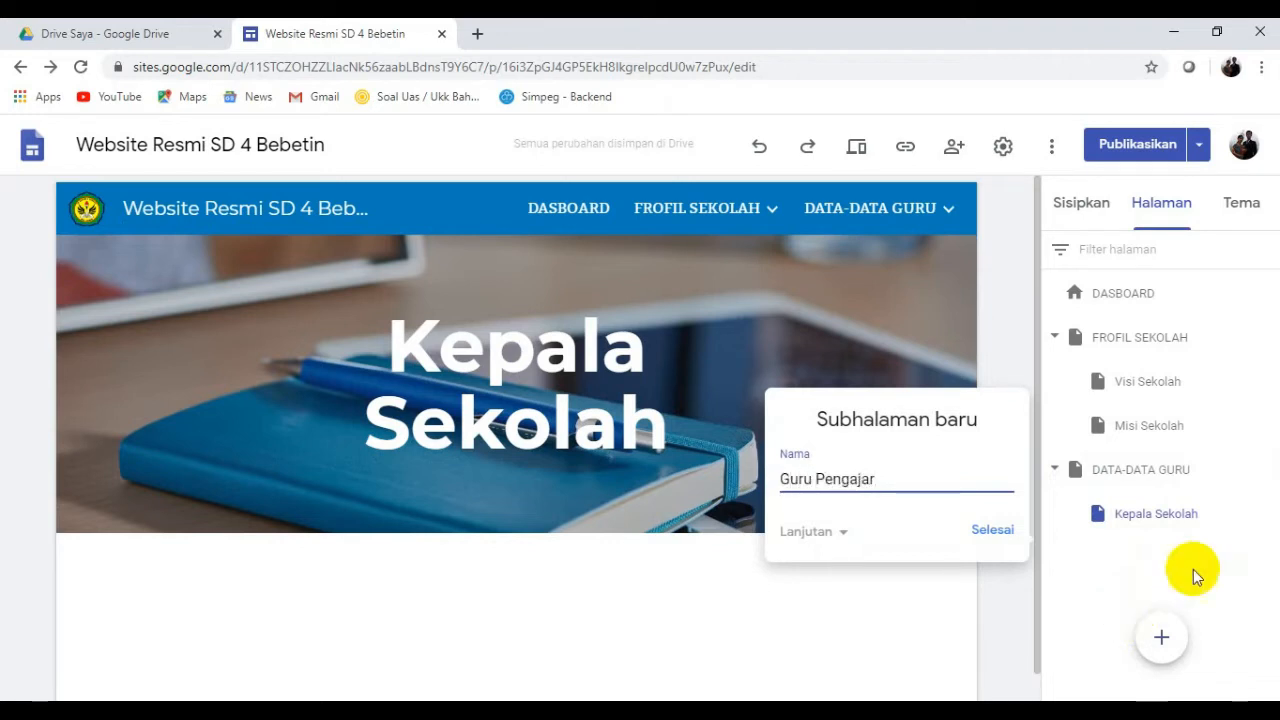
click(995, 530)
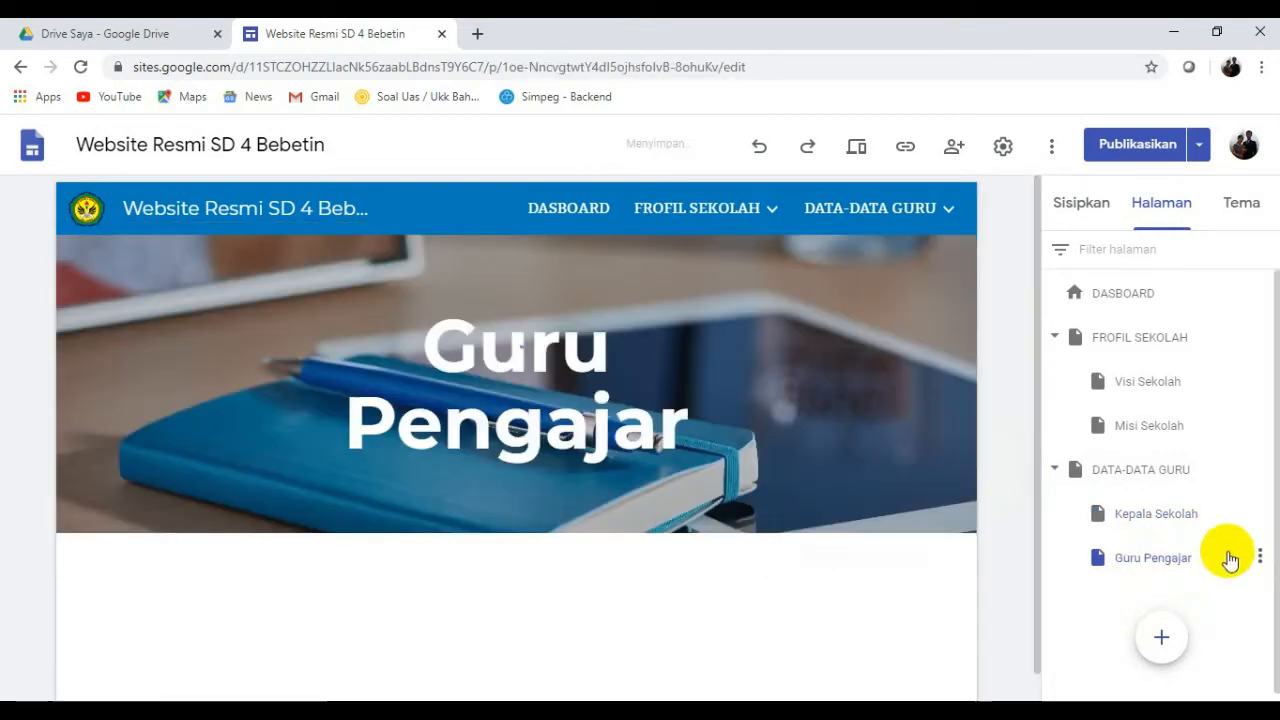
Add a third subpage named "Tenaga Kependidikan" under the DATA-DATA GURU page.
click(1259, 470)
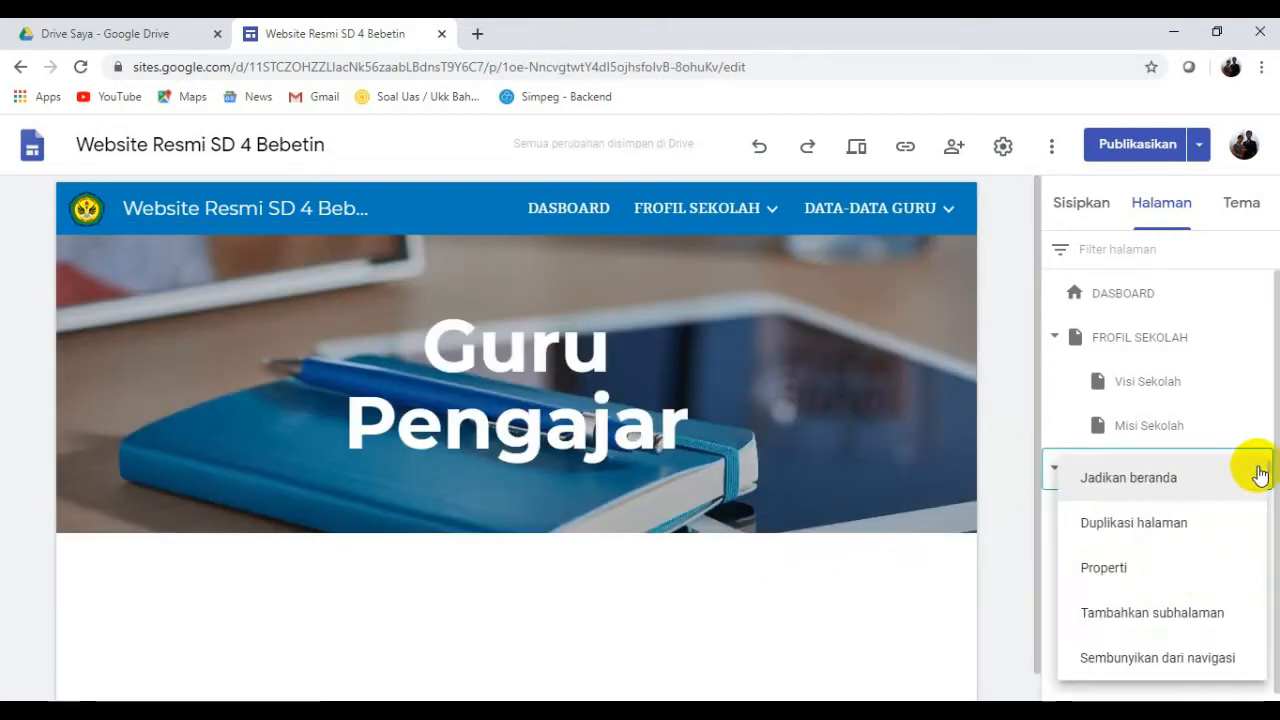
click(1228, 614)
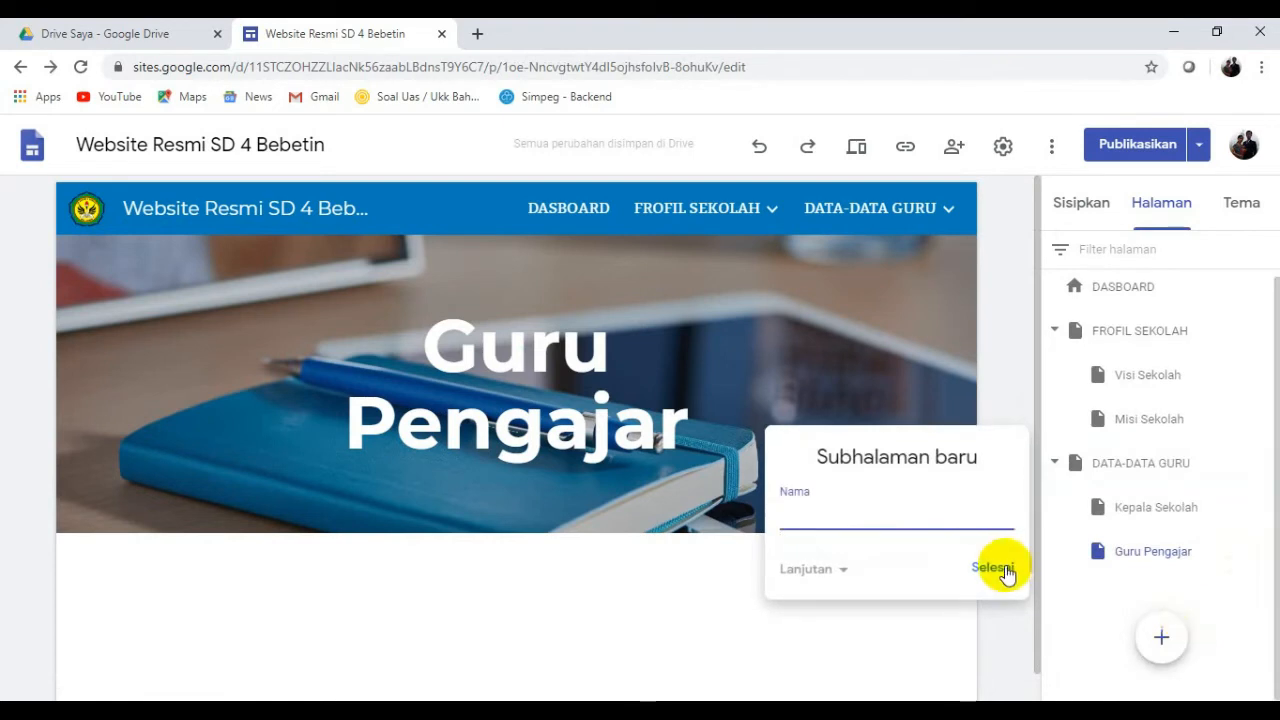
text(Tenaga Kependidikan)
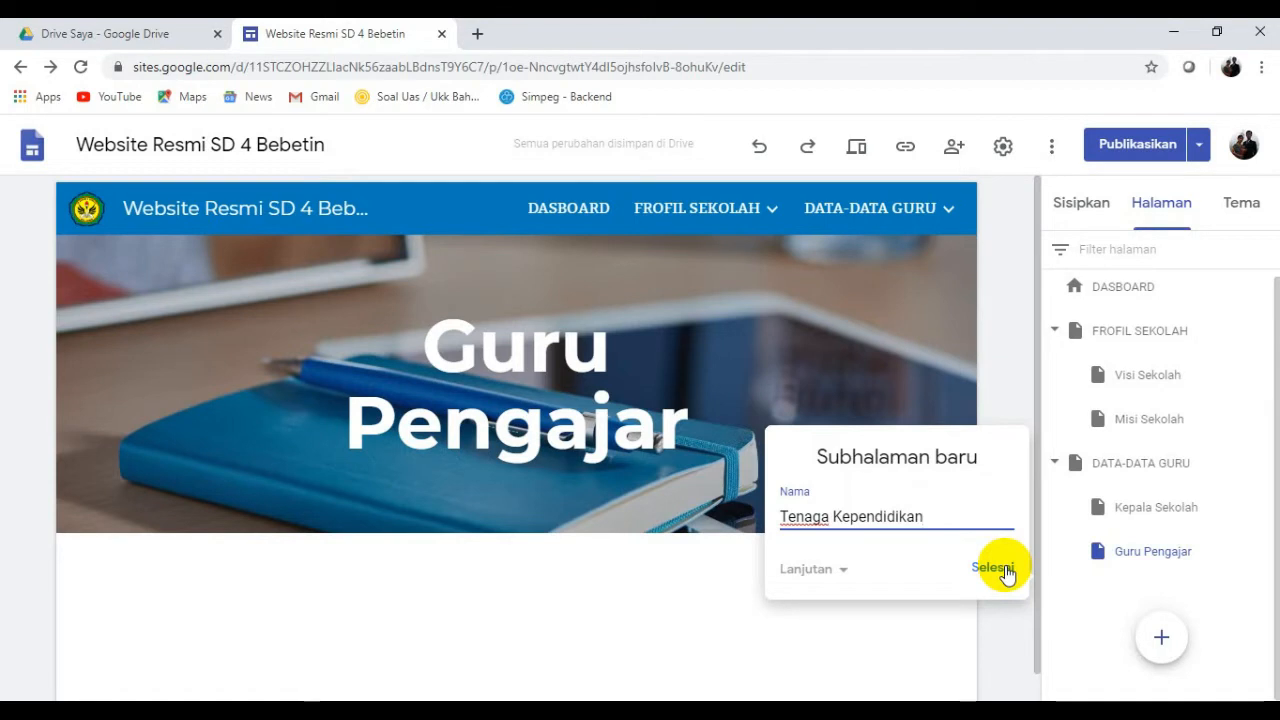
click(1000, 568)
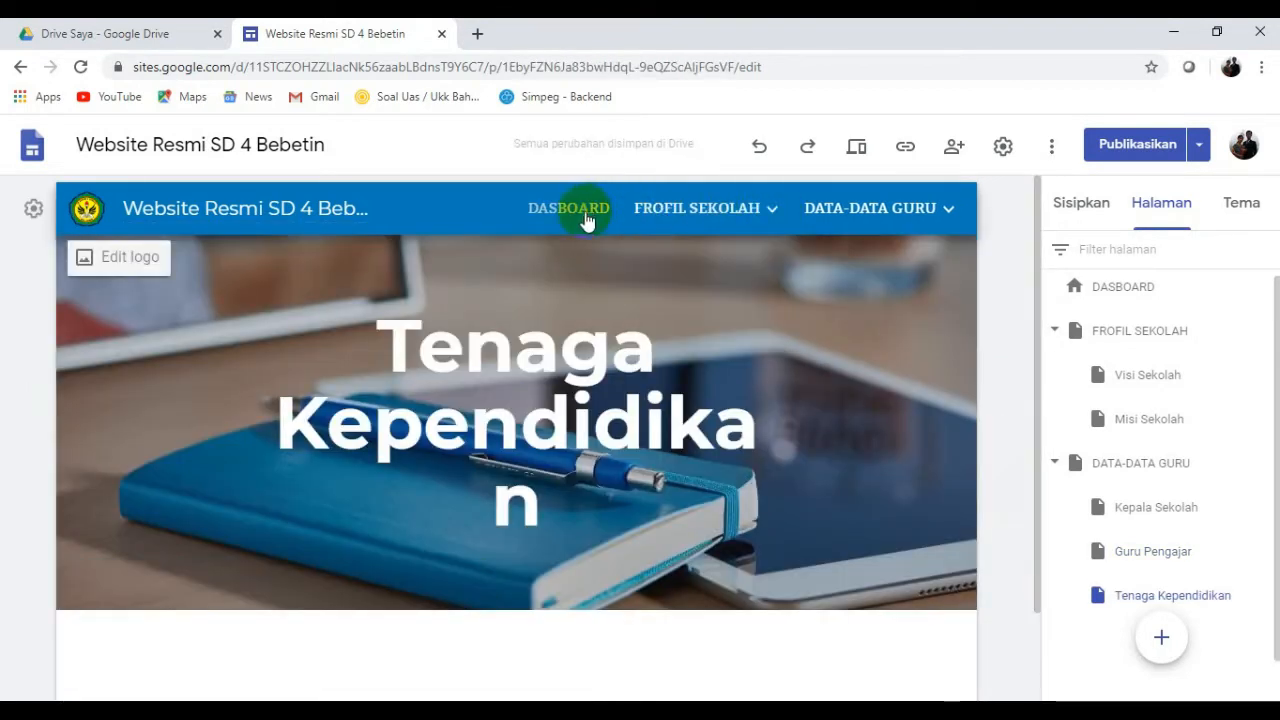
Check the FROFIL SEKOLAH and DATA-DATA GURU submenus in the site navigation, and add a new top-level page named "PENGUMUMAN".
mouse_move(718, 224)
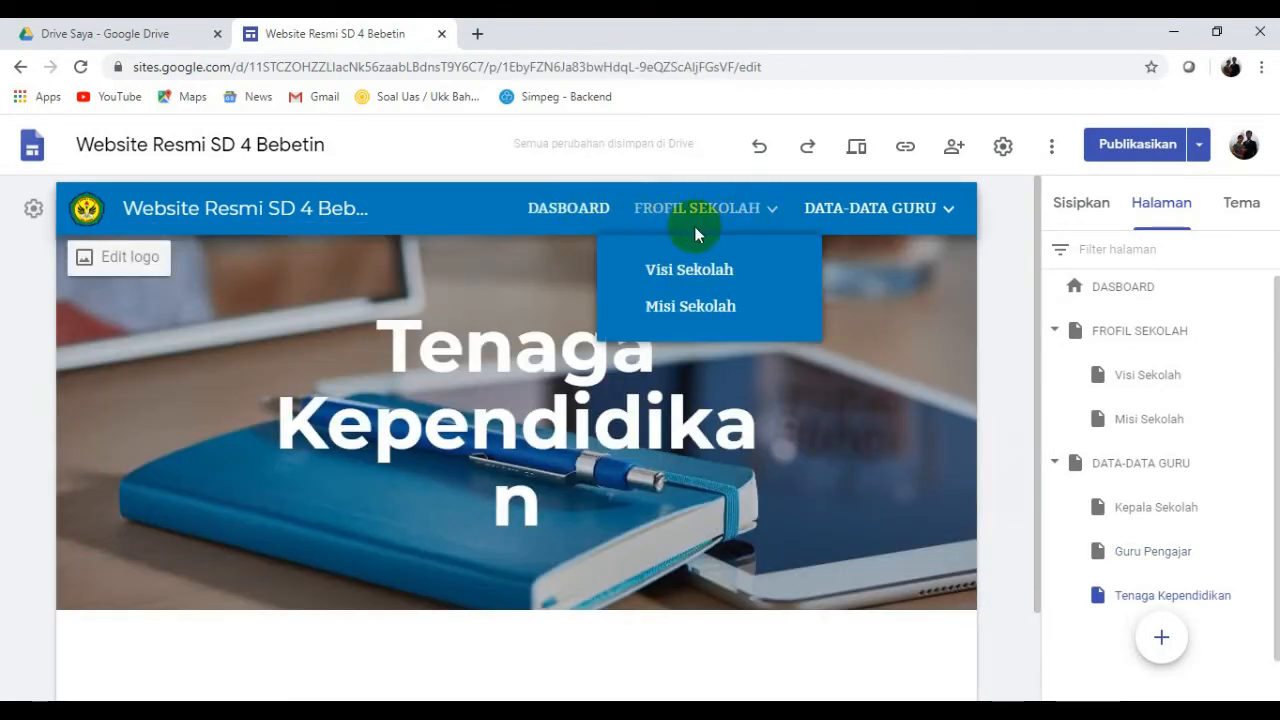
mouse_move(950, 215)
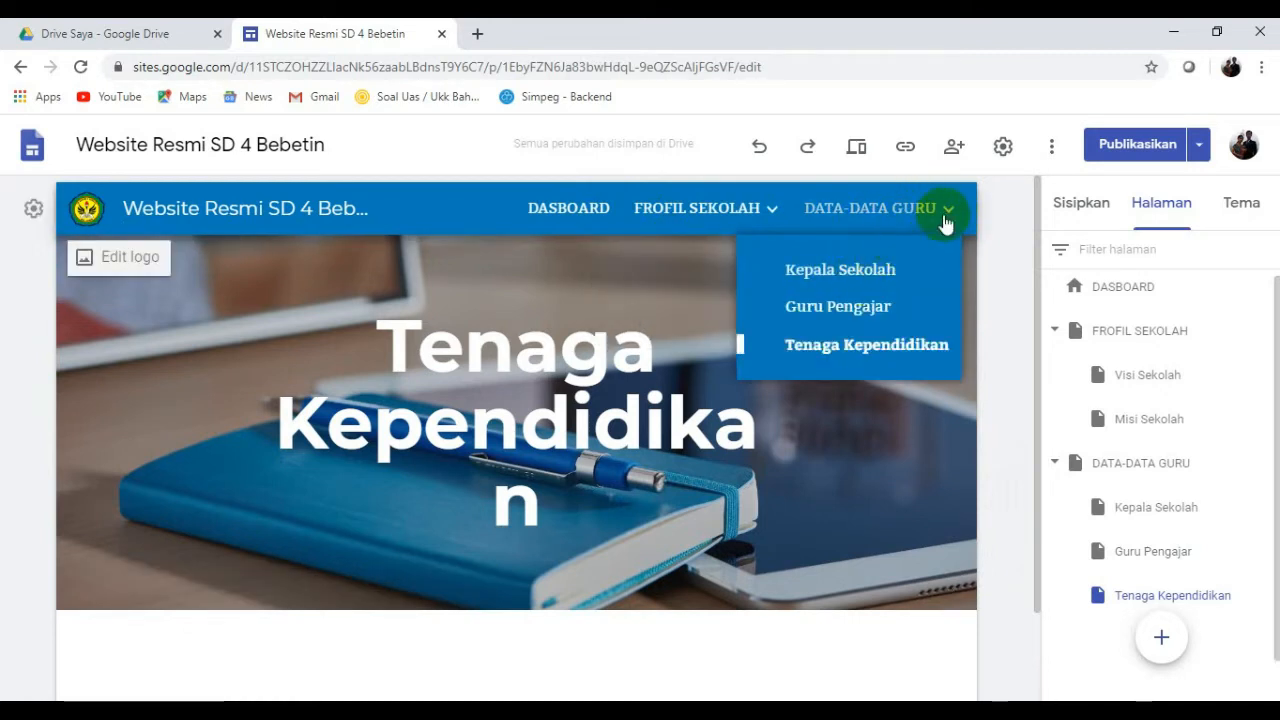
click(826, 392)
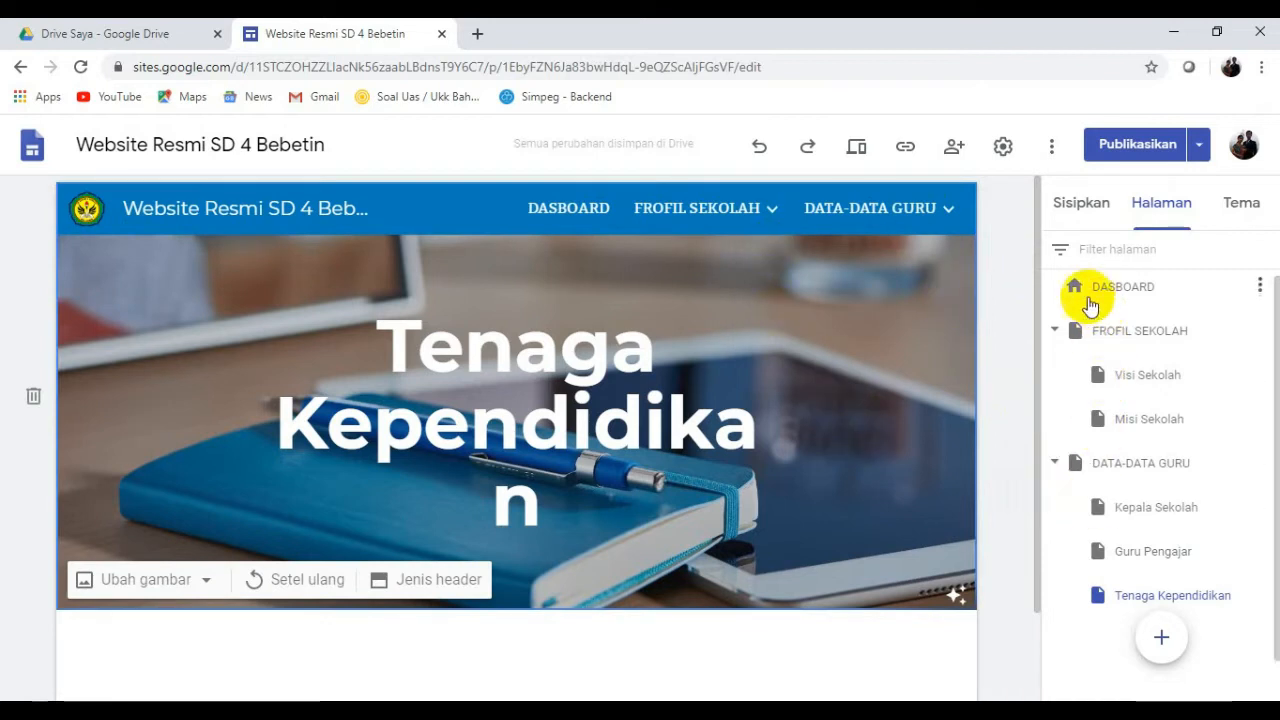
click(1164, 643)
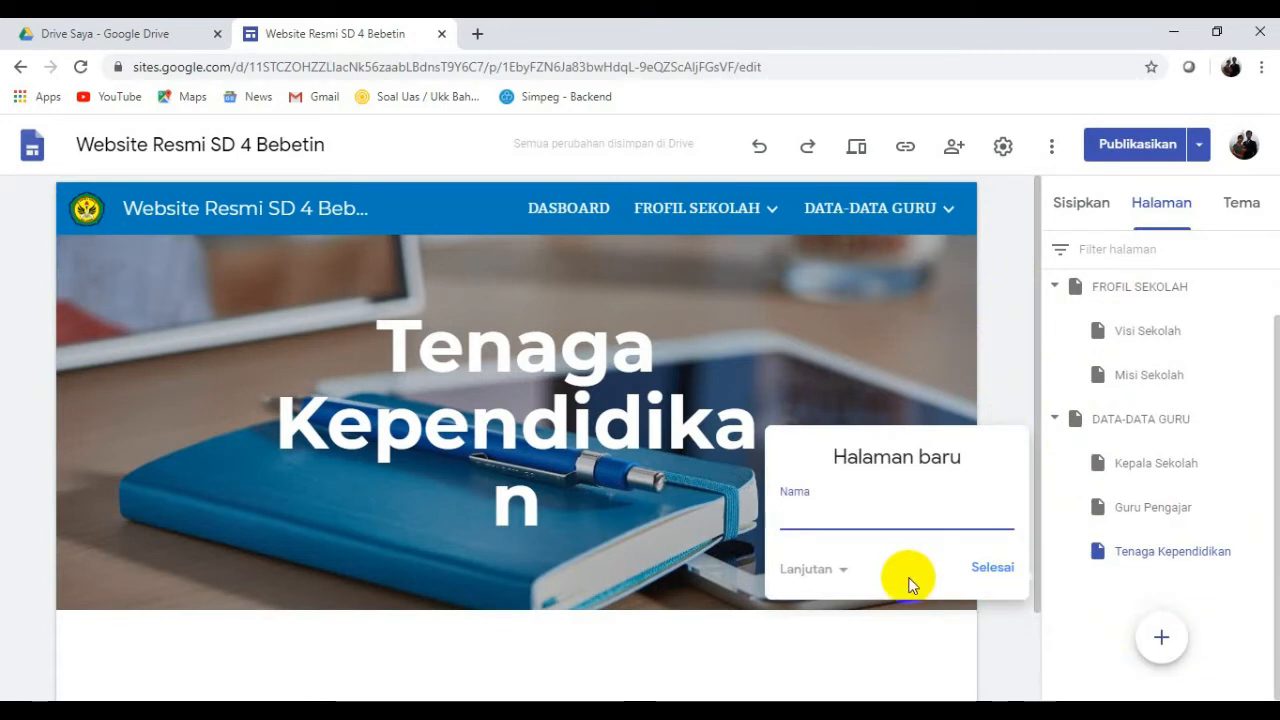
text(PENGUMUMAN)
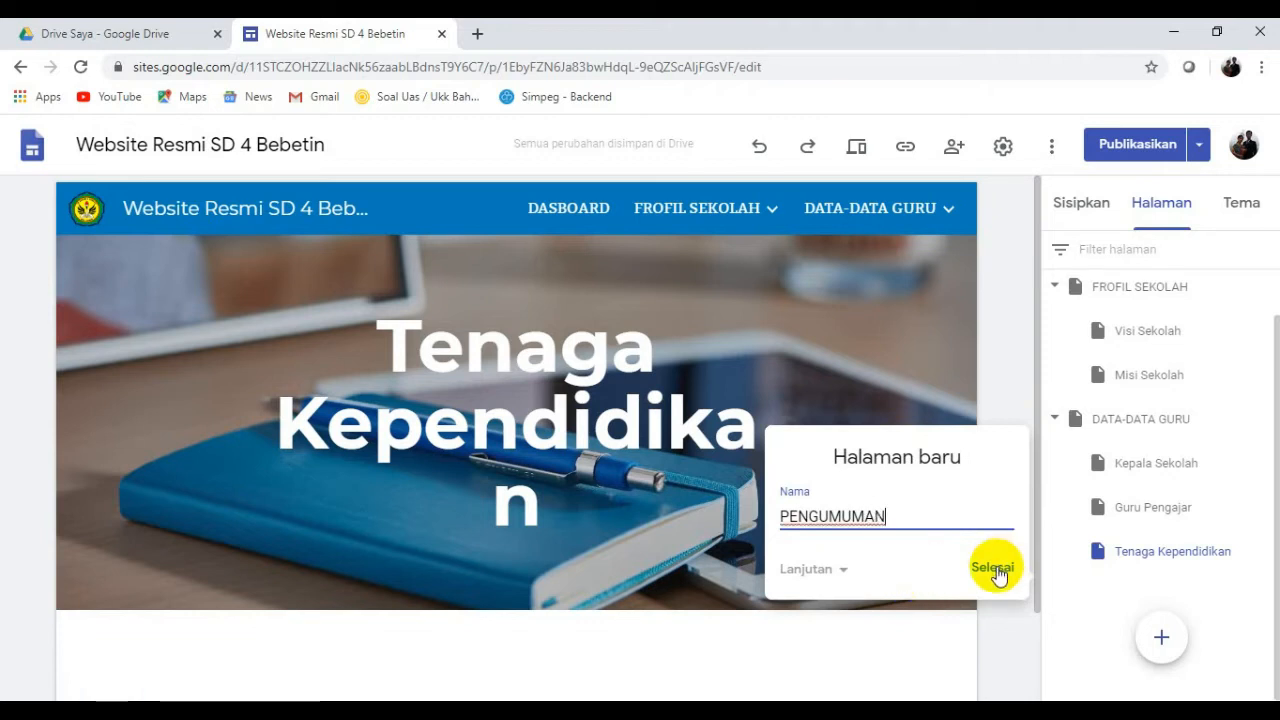
click(994, 568)
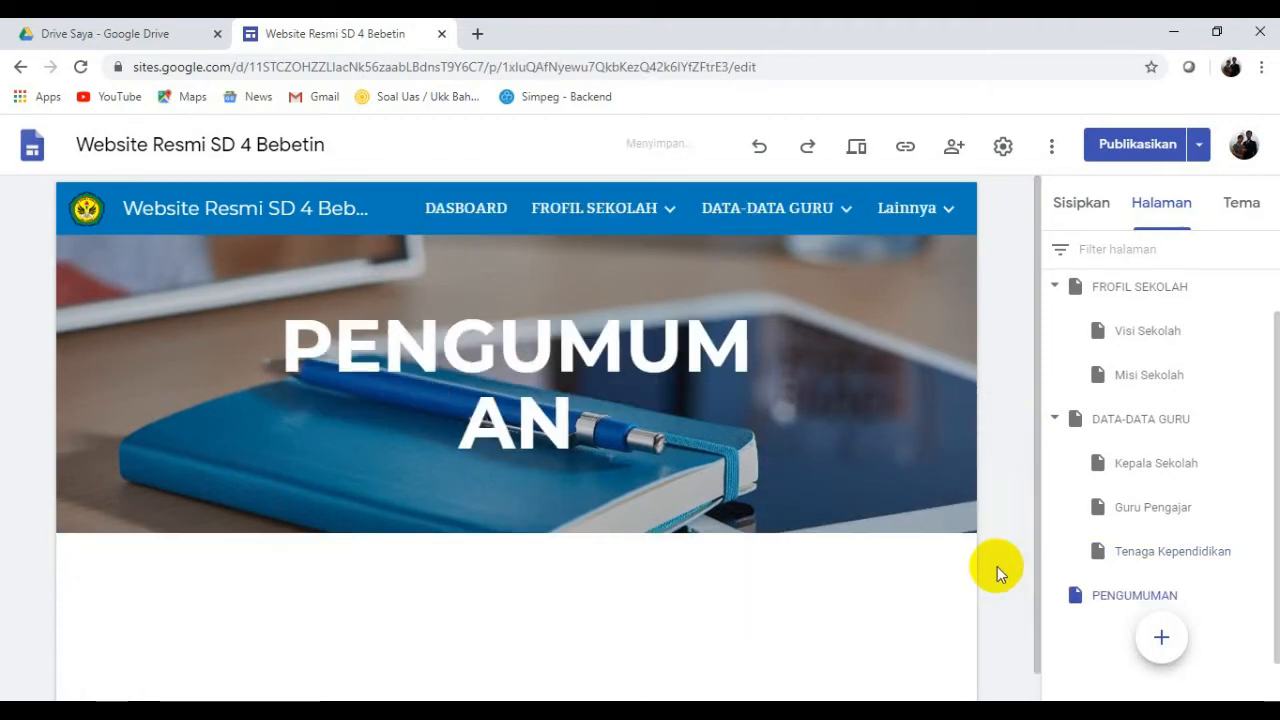
Check the site navigation's submenus and add a subpage named "KELULUSAN" under the PENGUMUMAN page.
mouse_move(814, 222)
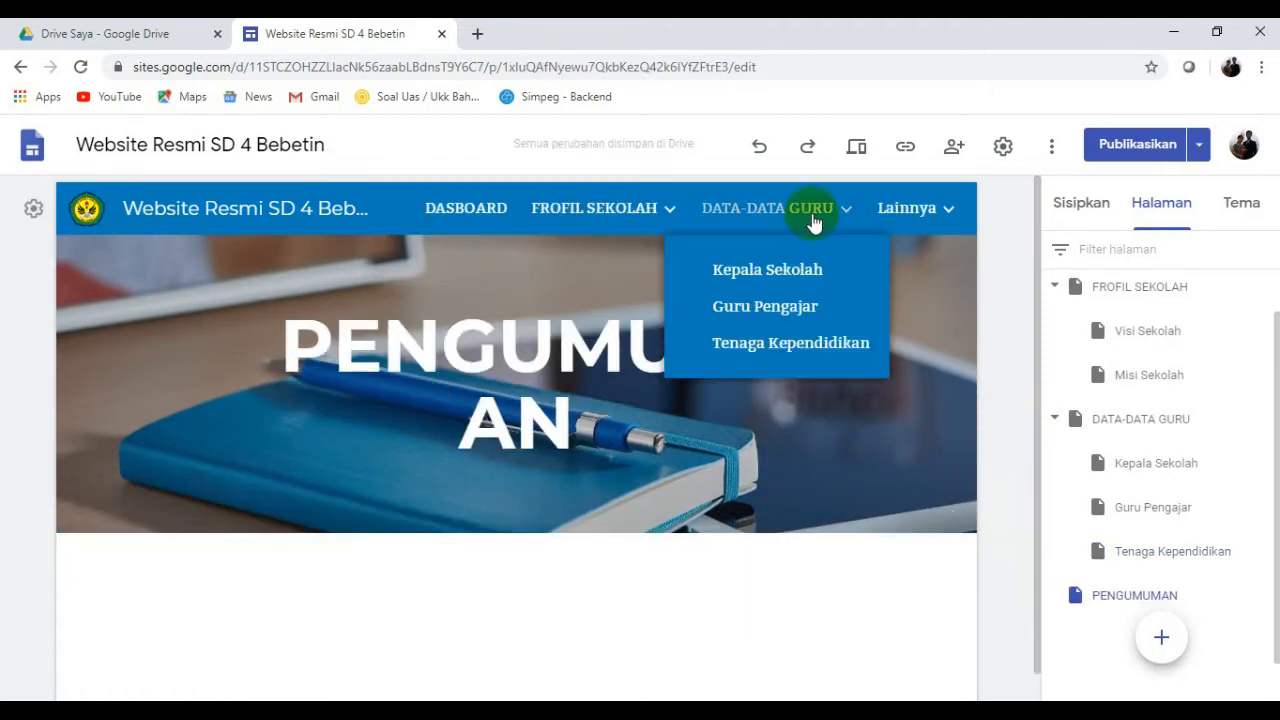
mouse_move(928, 224)
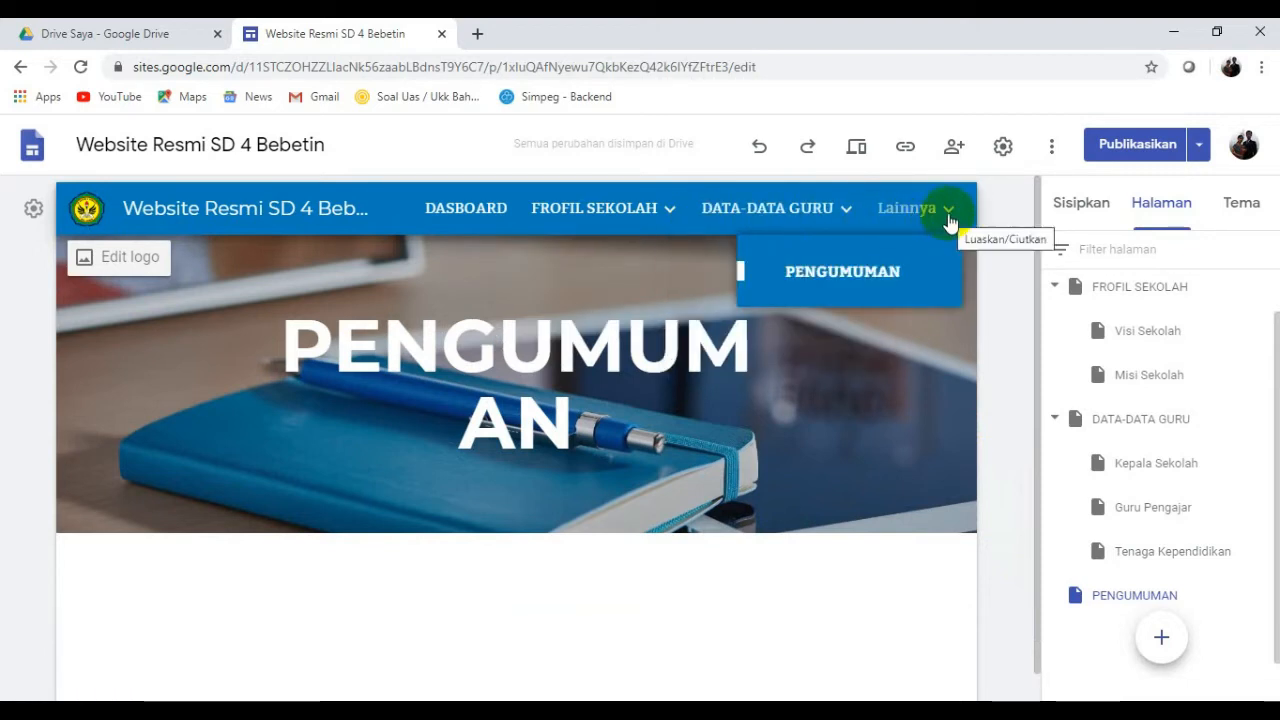
click(948, 214)
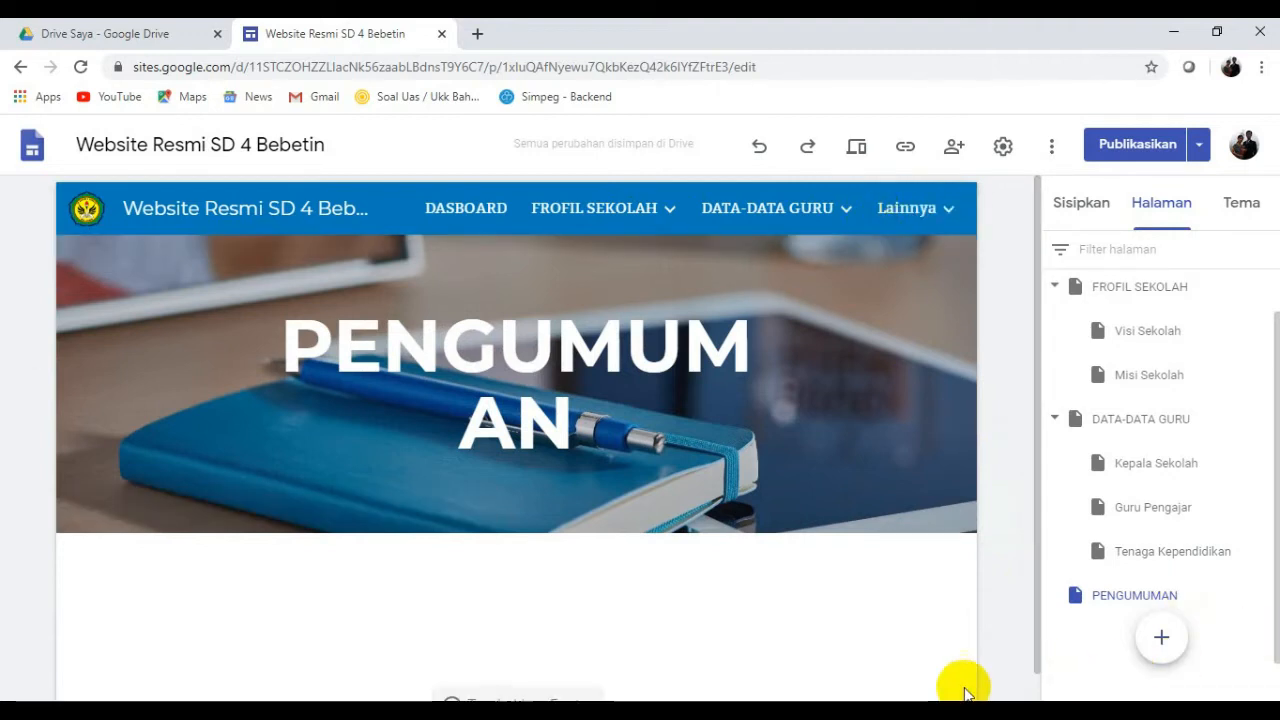
click(1264, 598)
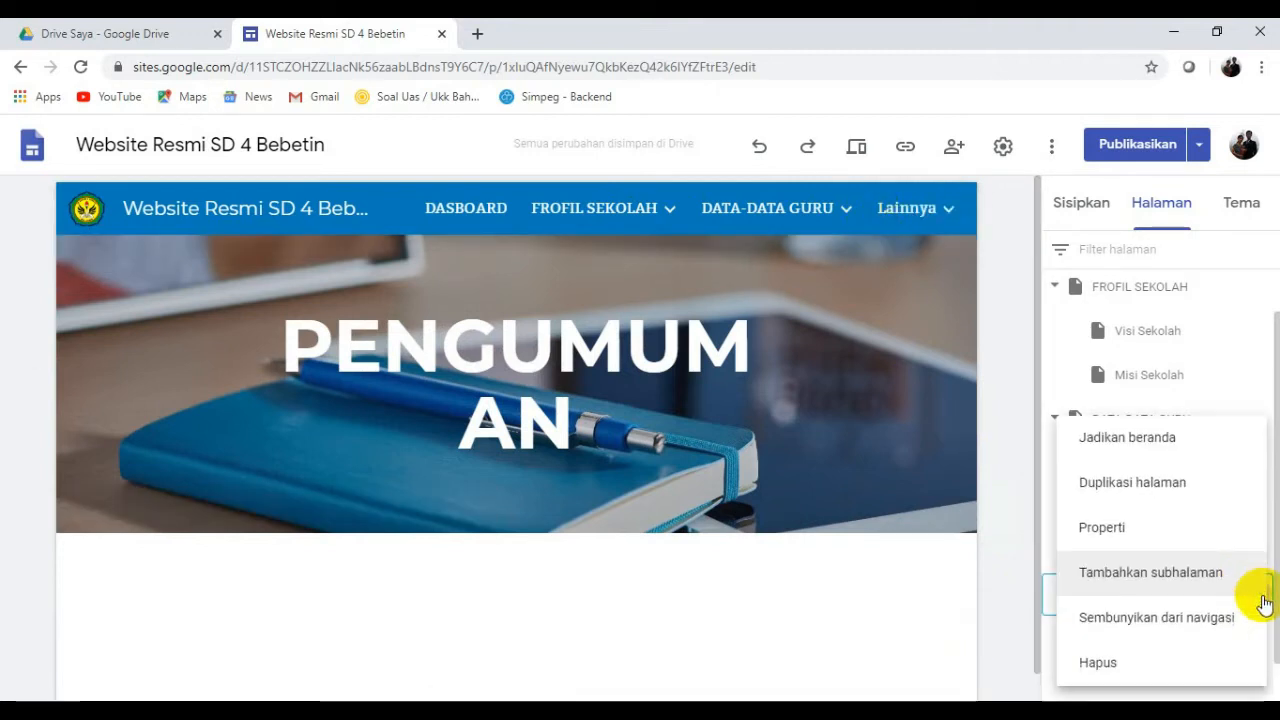
click(1140, 579)
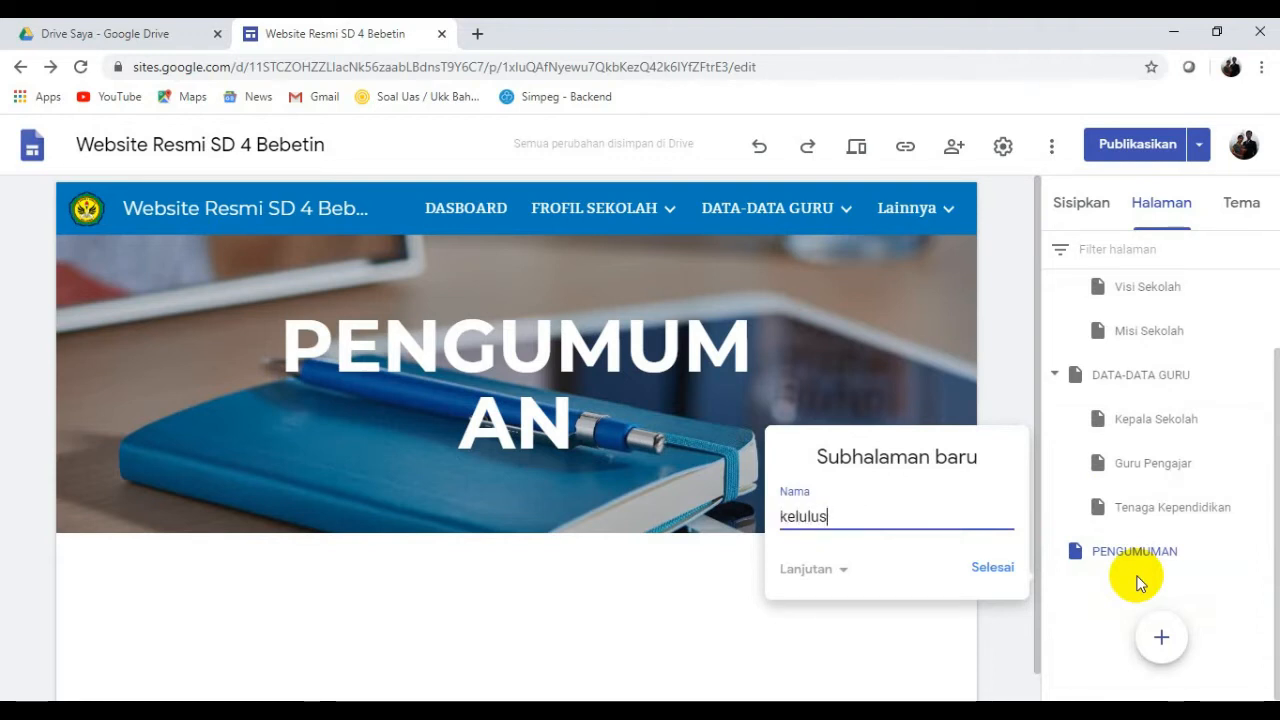
key(BackSpace)
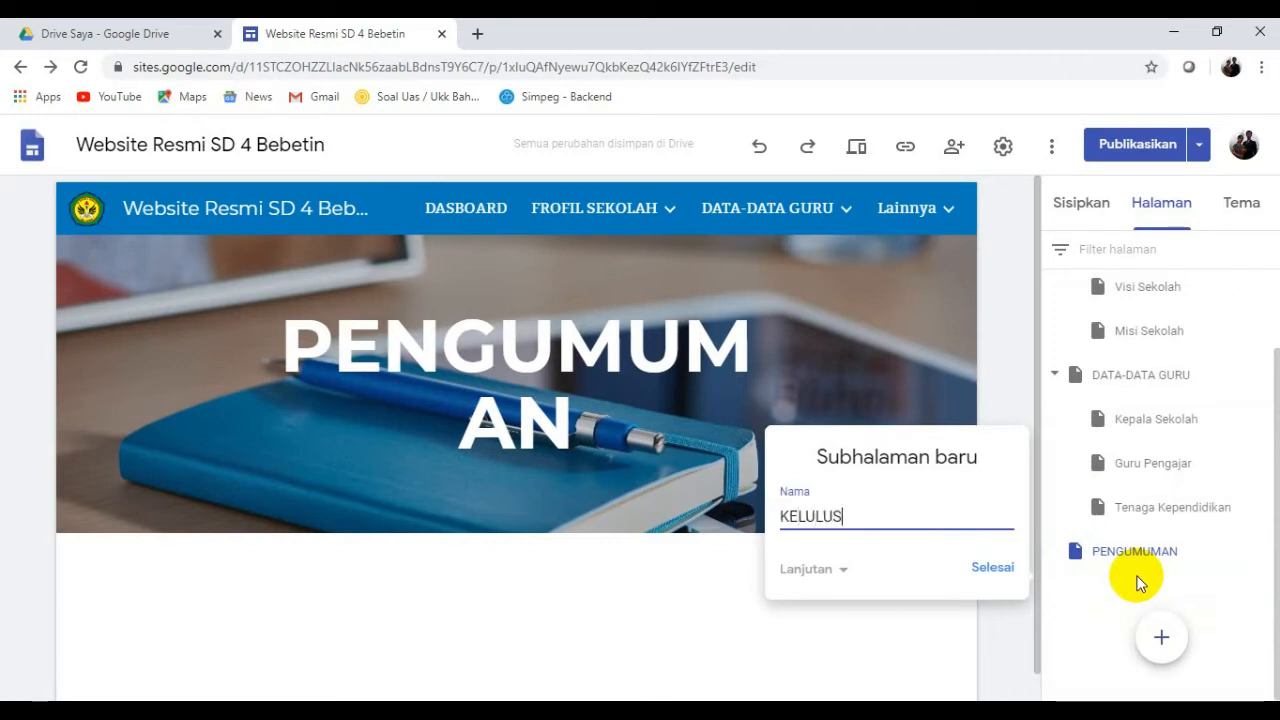
click(998, 568)
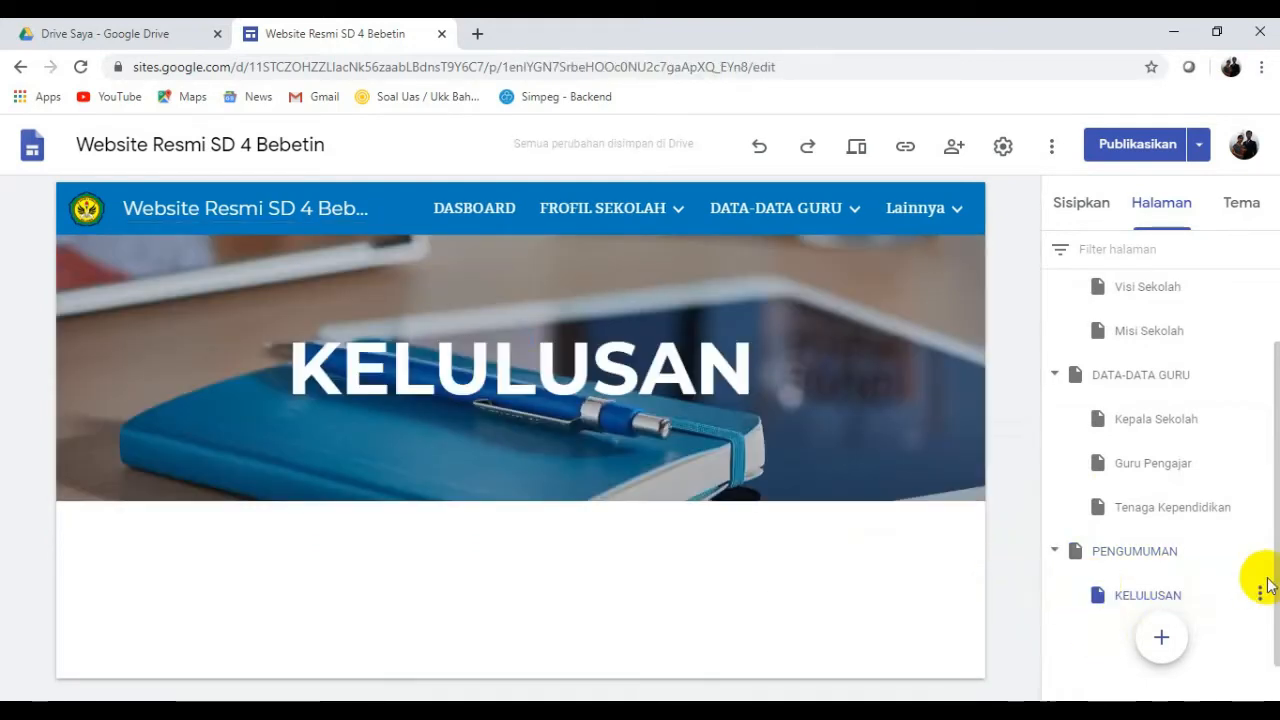
Add a second subpage named "PPDB" under the PENGUMUMAN page.
click(1255, 551)
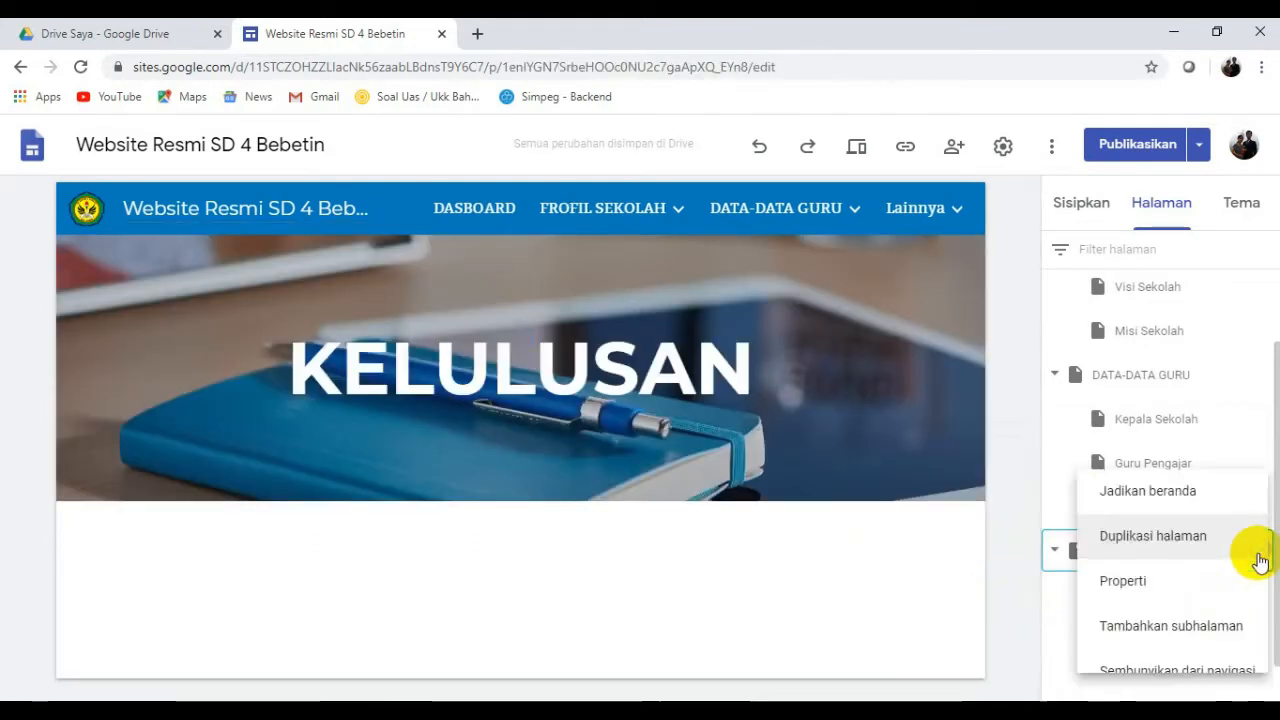
click(1142, 630)
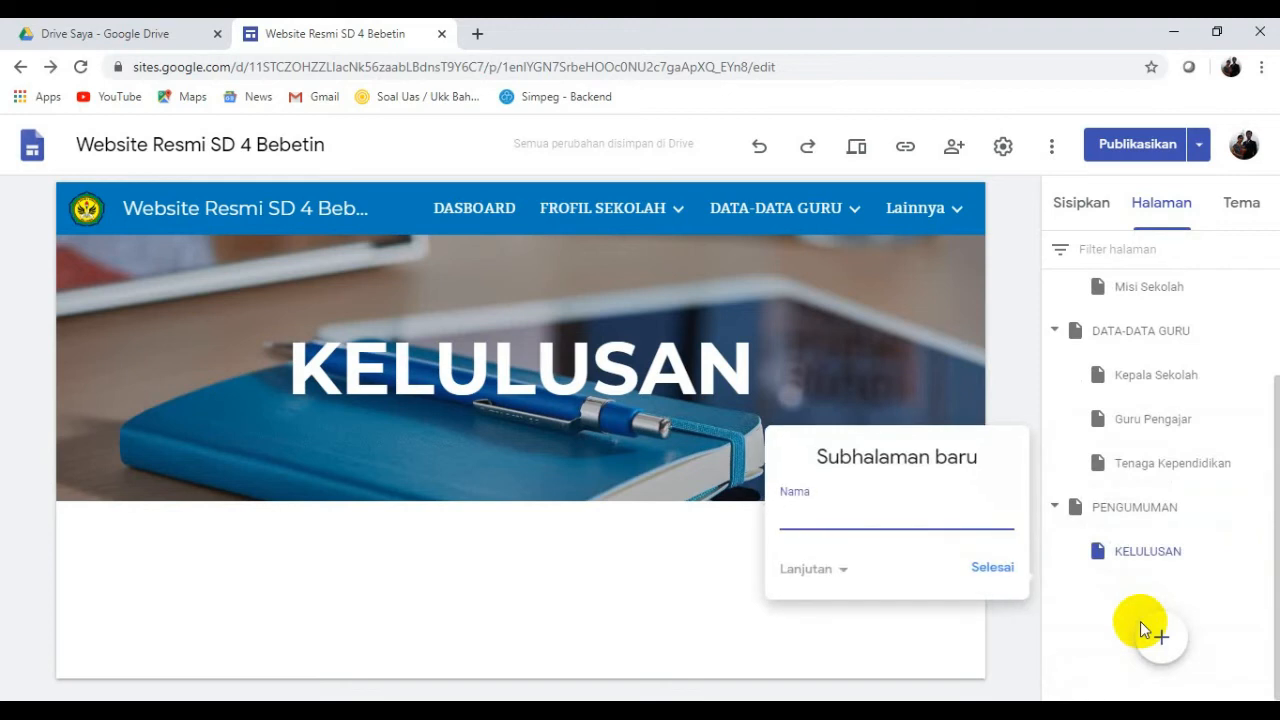
text(ppdb)
key(BackSpace)
text(PPDB)
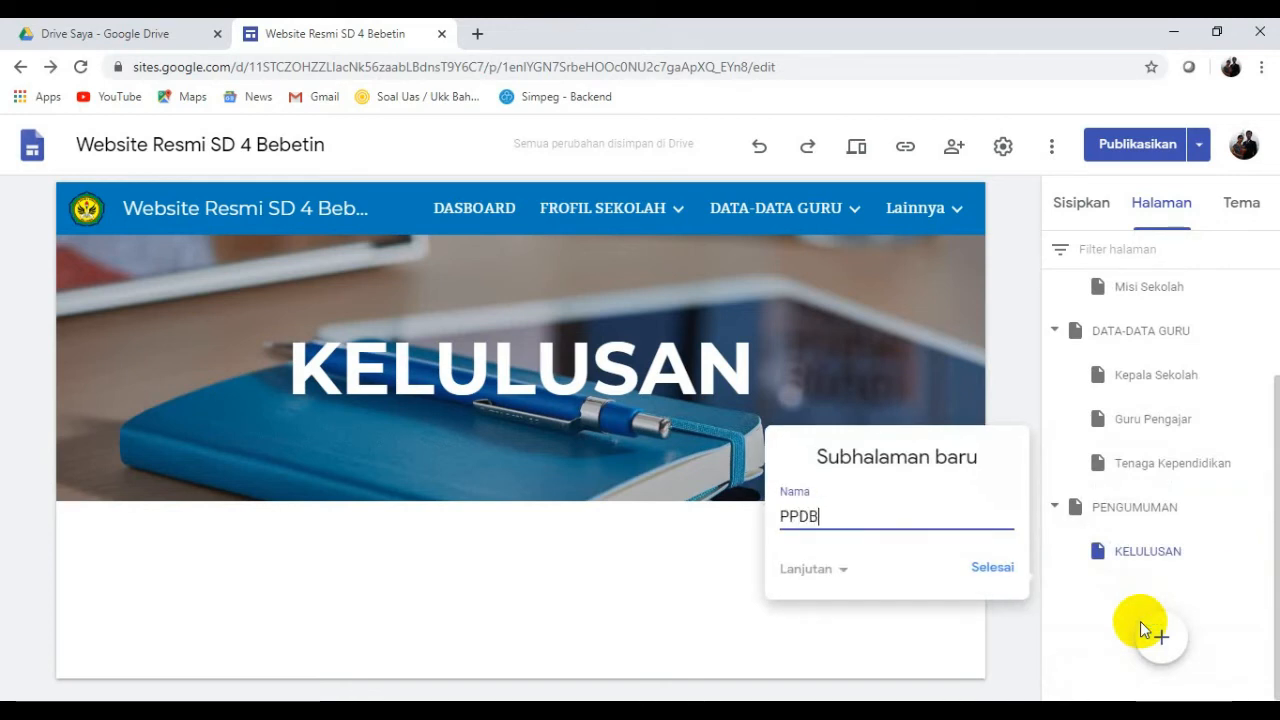
click(1004, 578)
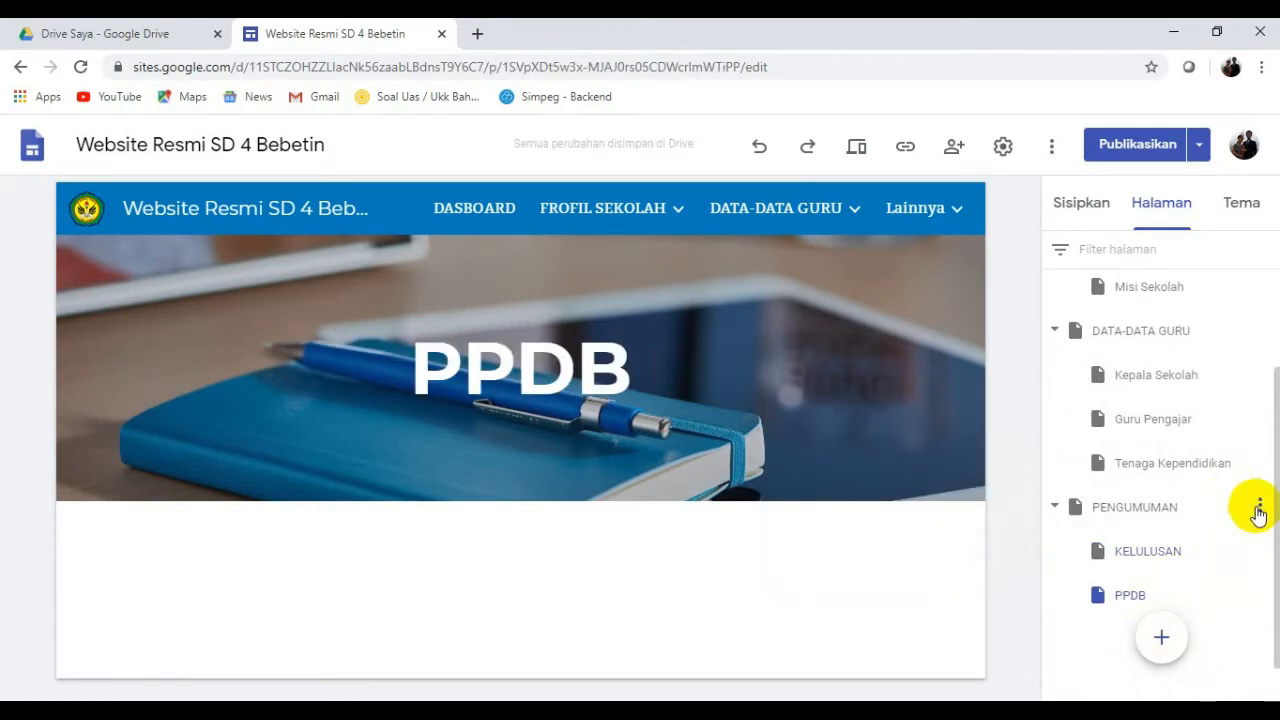
Add a third subpage named "PENGGUNAAN DANA BOS" under the PENGUMUMAN page.
click(1259, 507)
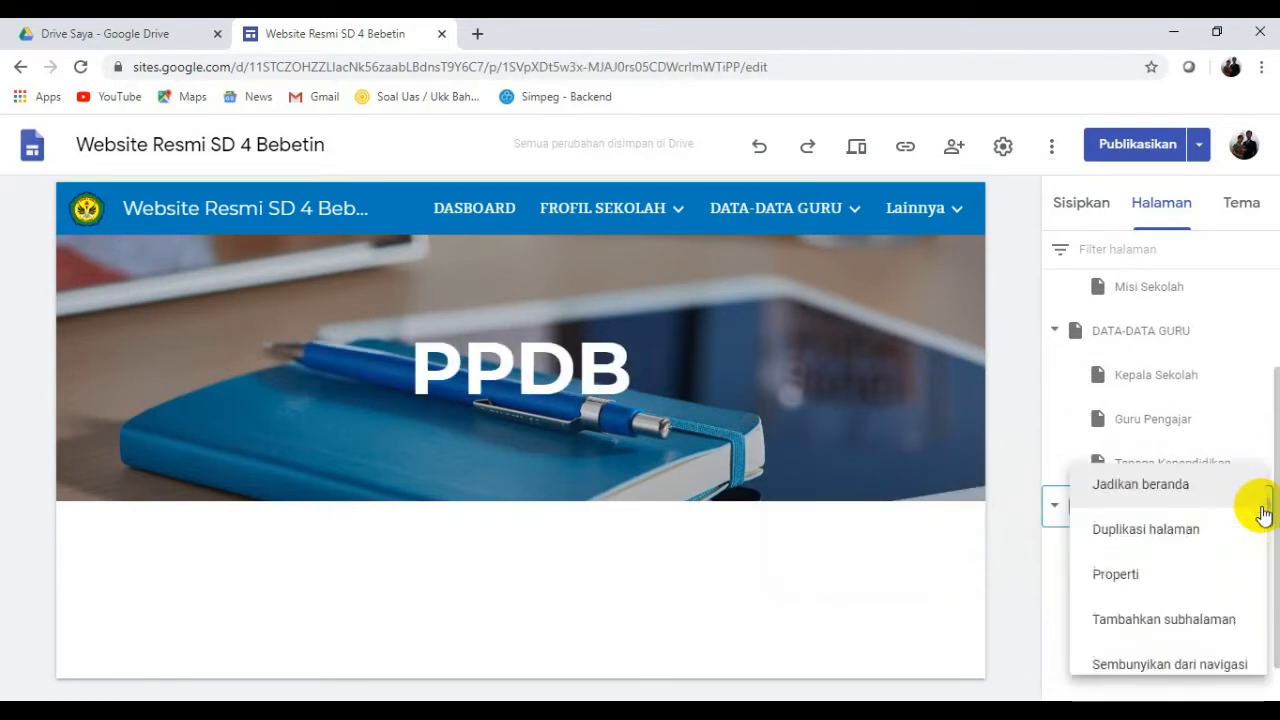
click(1150, 628)
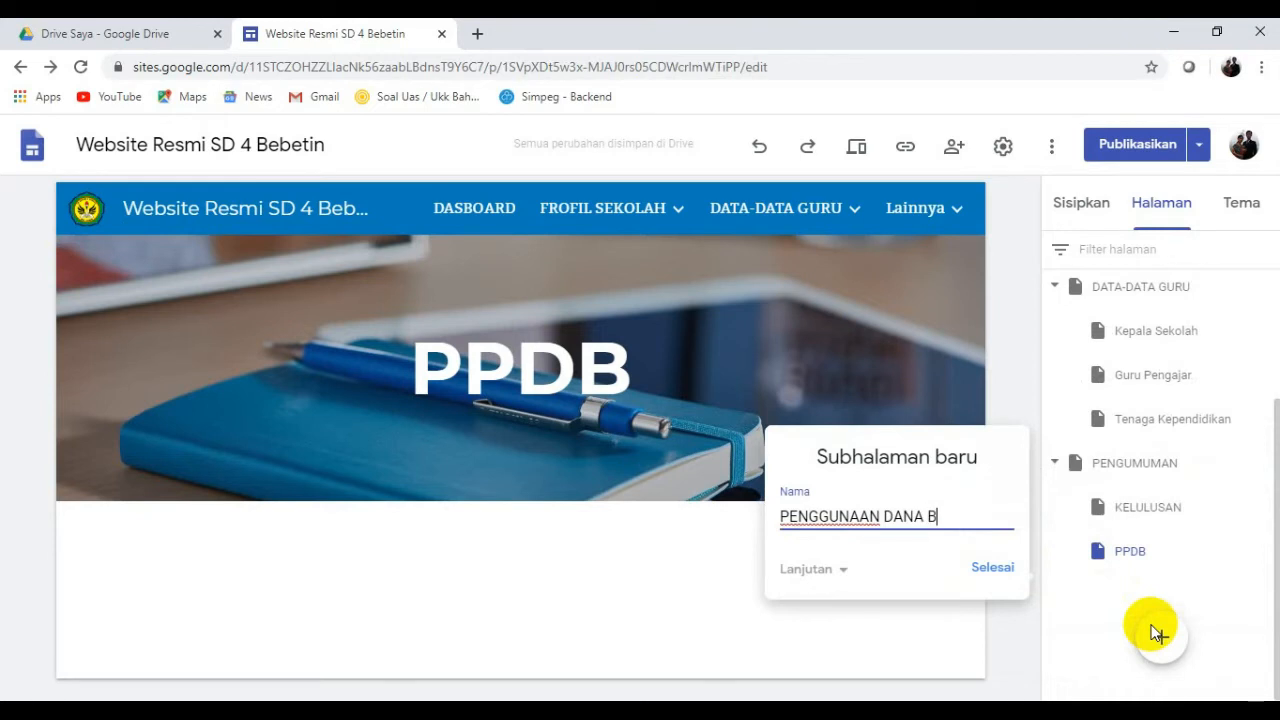
click(988, 568)
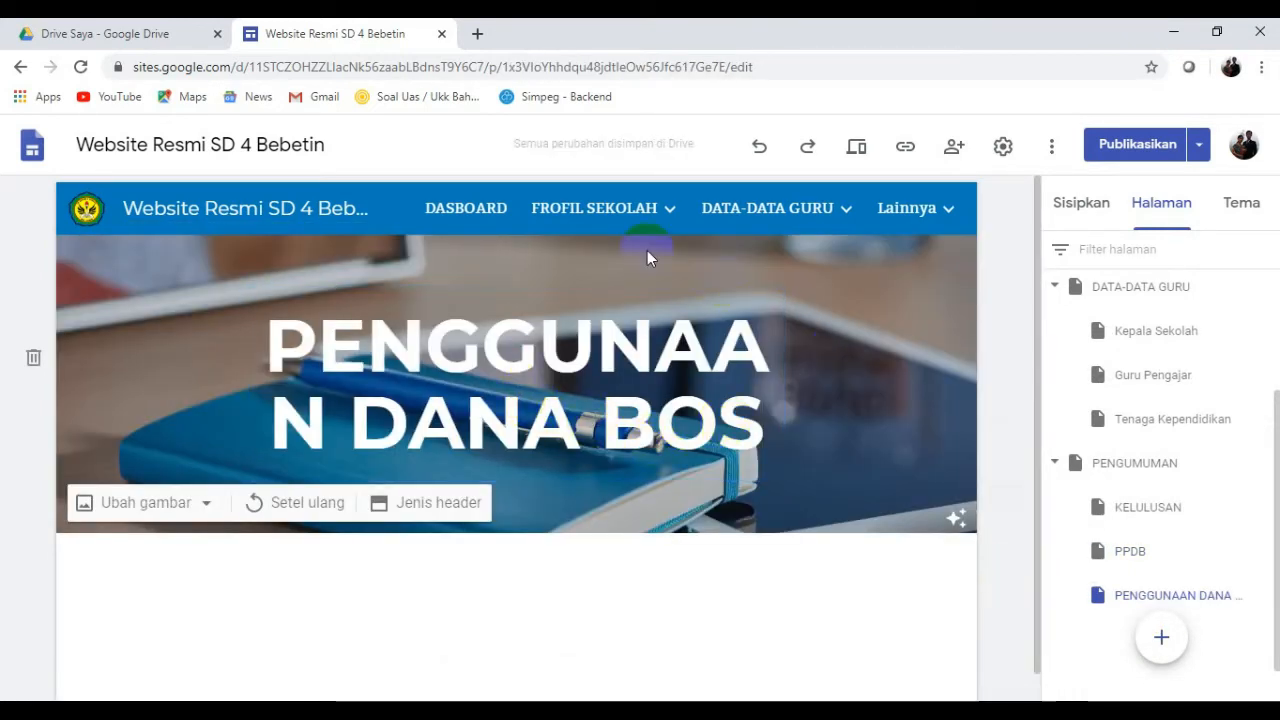
Open the DASBOARD page and check the DATA-DATA GURU and Lainnya submenus in the site navigation.
click(470, 216)
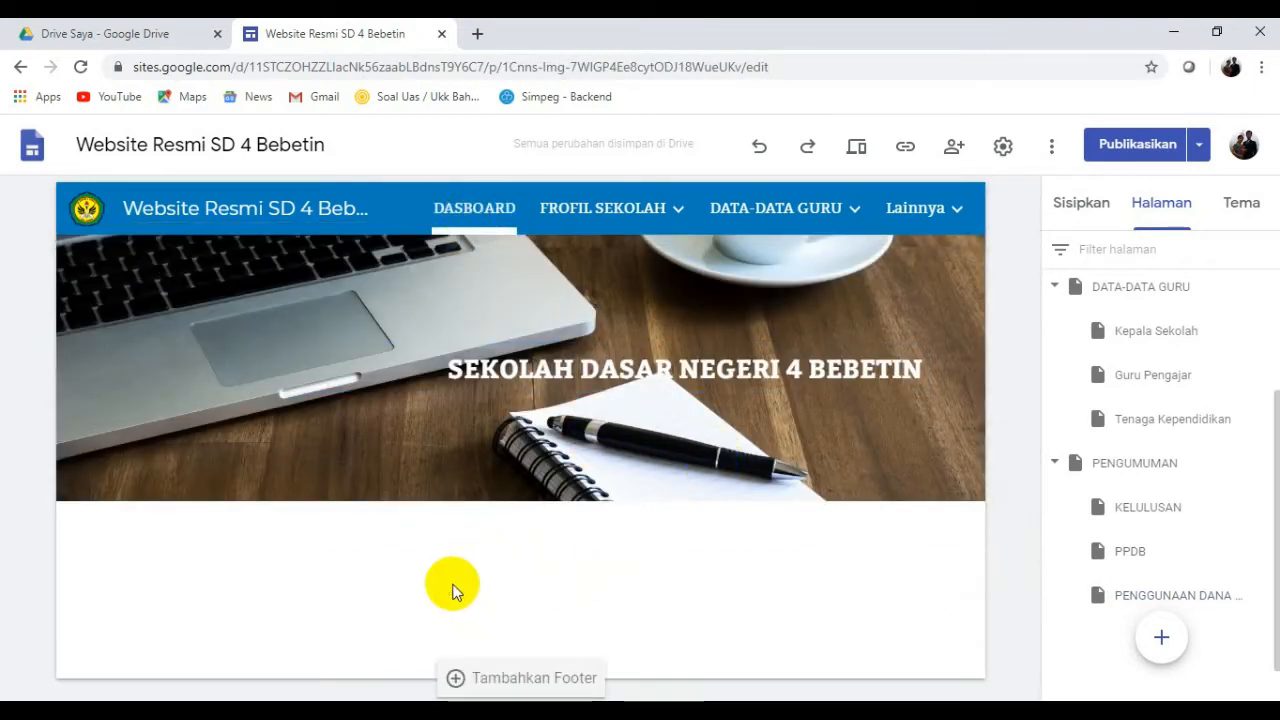
drag(1272, 400, 1268, 457)
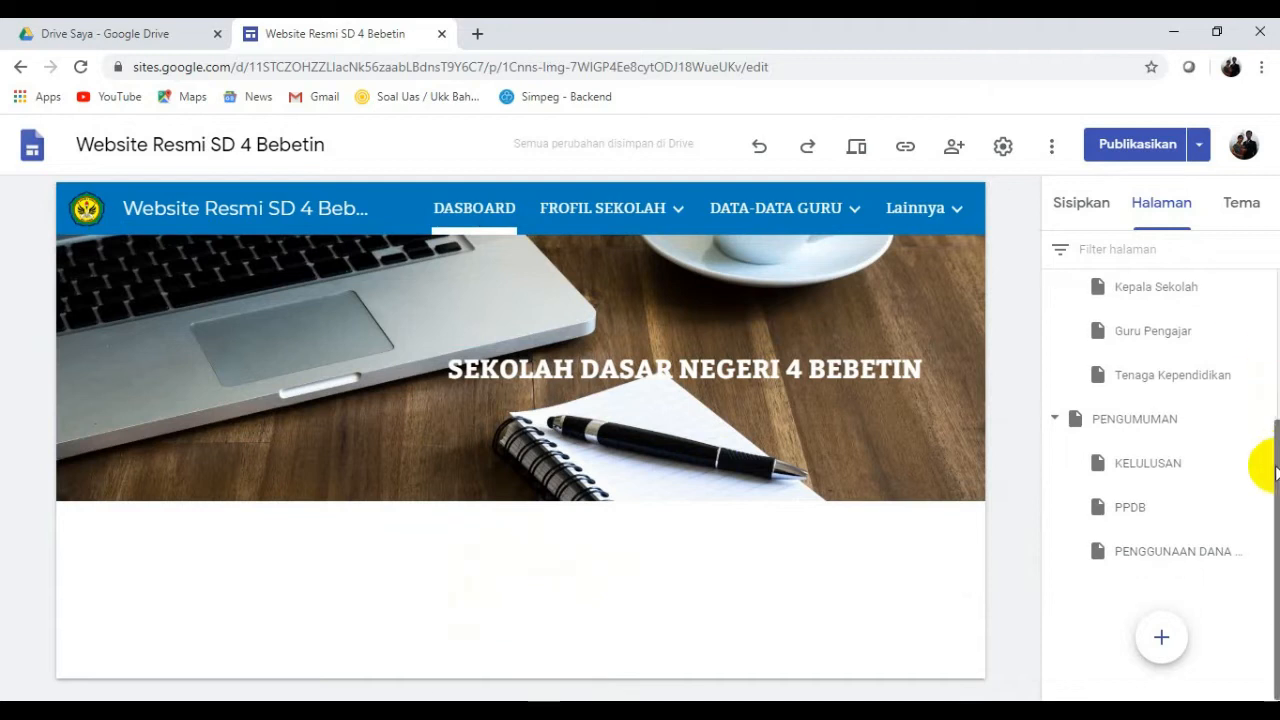
double_click(320, 564)
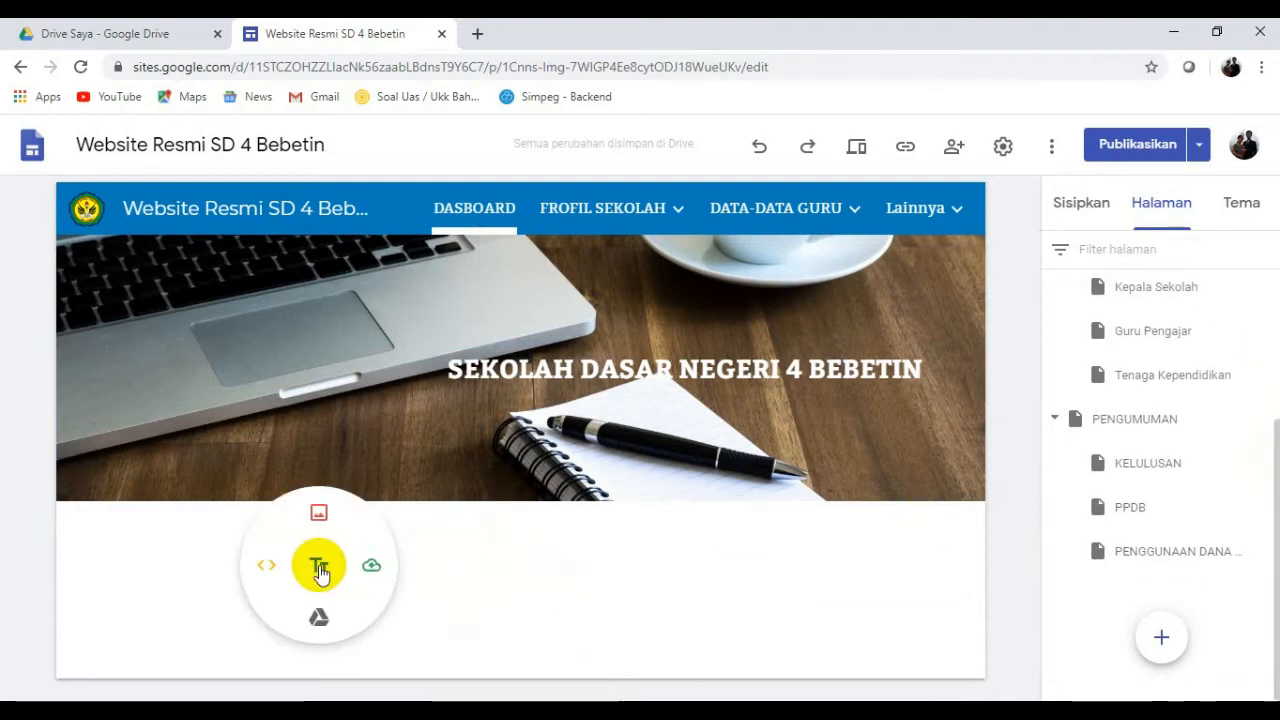
click(604, 597)
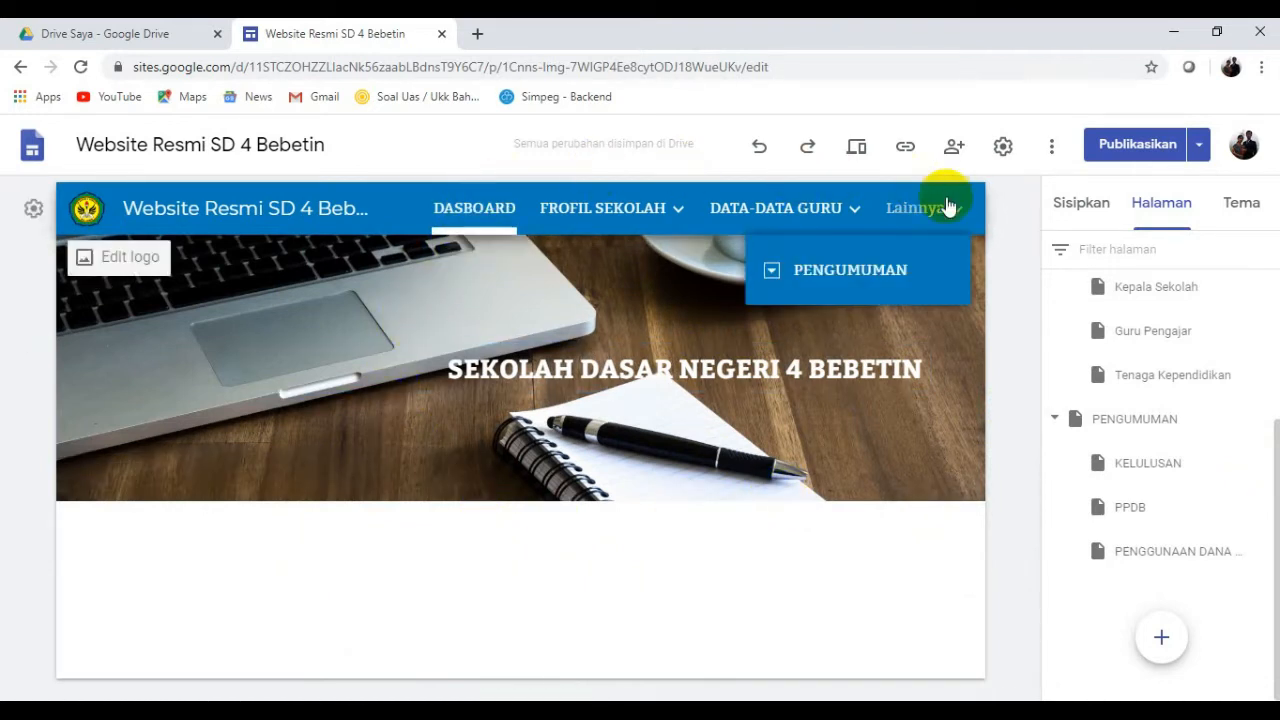
mouse_move(748, 229)
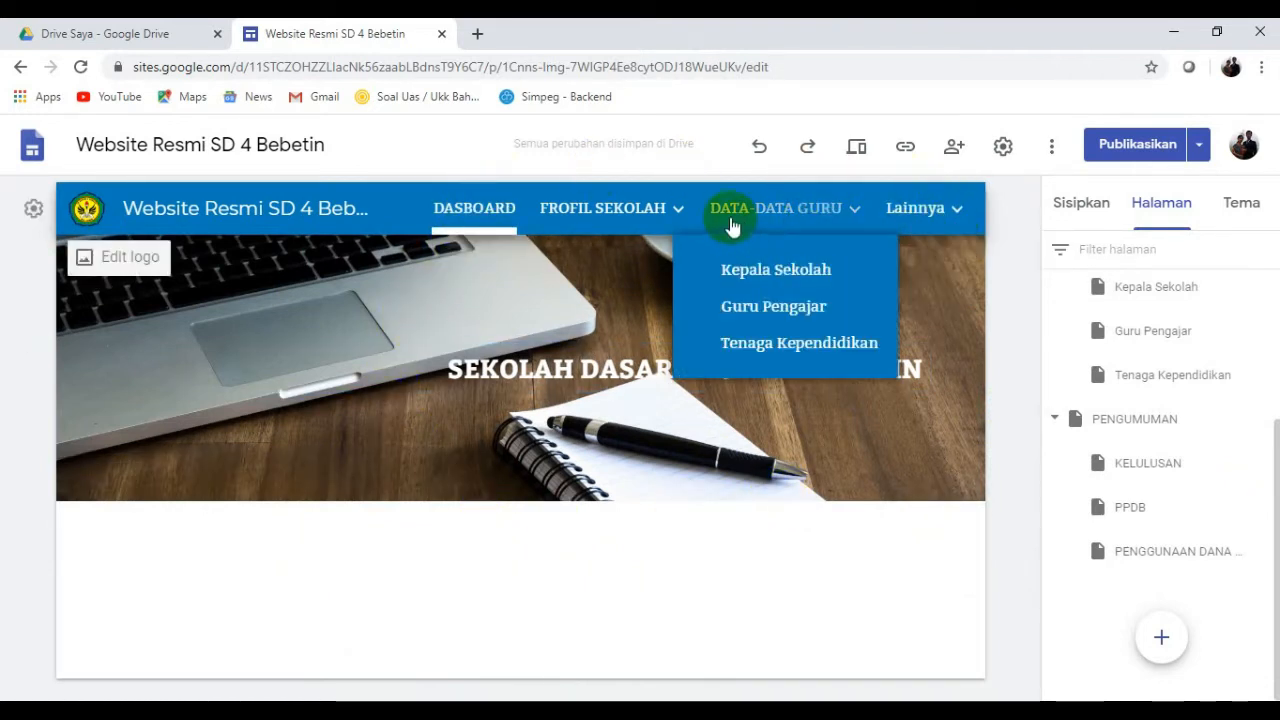
mouse_move(934, 220)
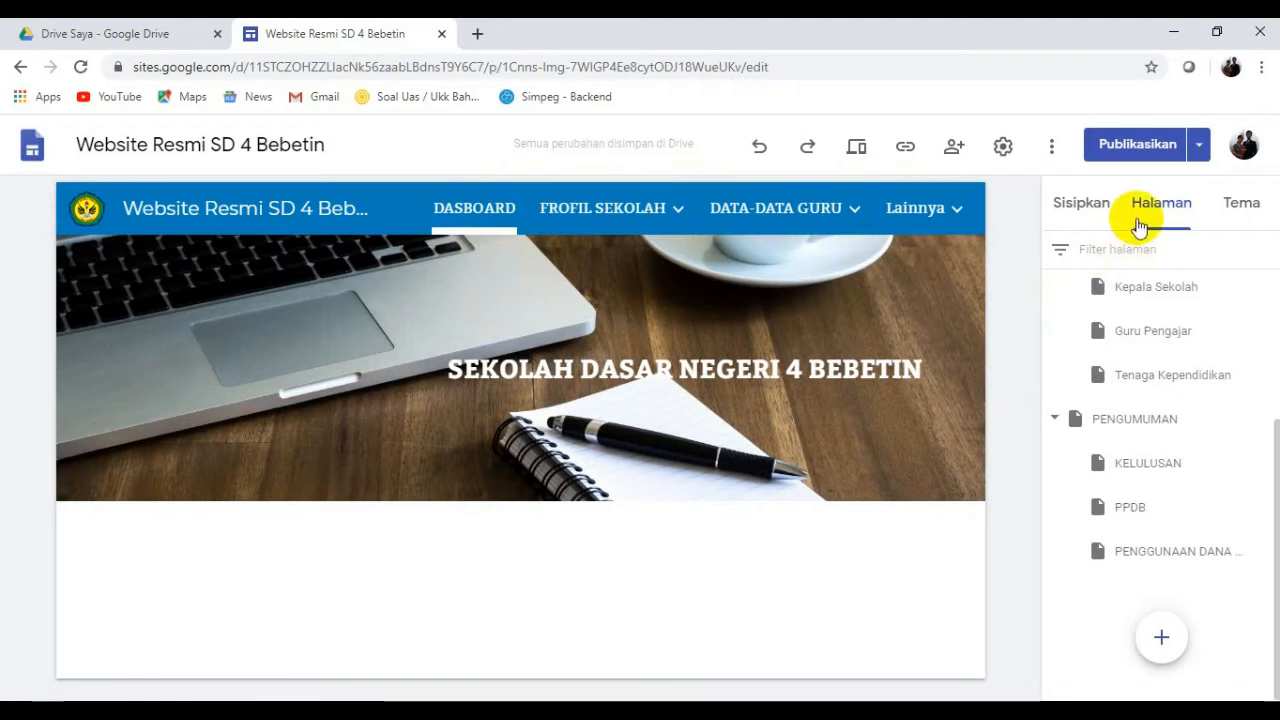
Insert a button named "PPDB" on the Kepala Sekolah page, linked to the site's PPDB page.
click(1083, 210)
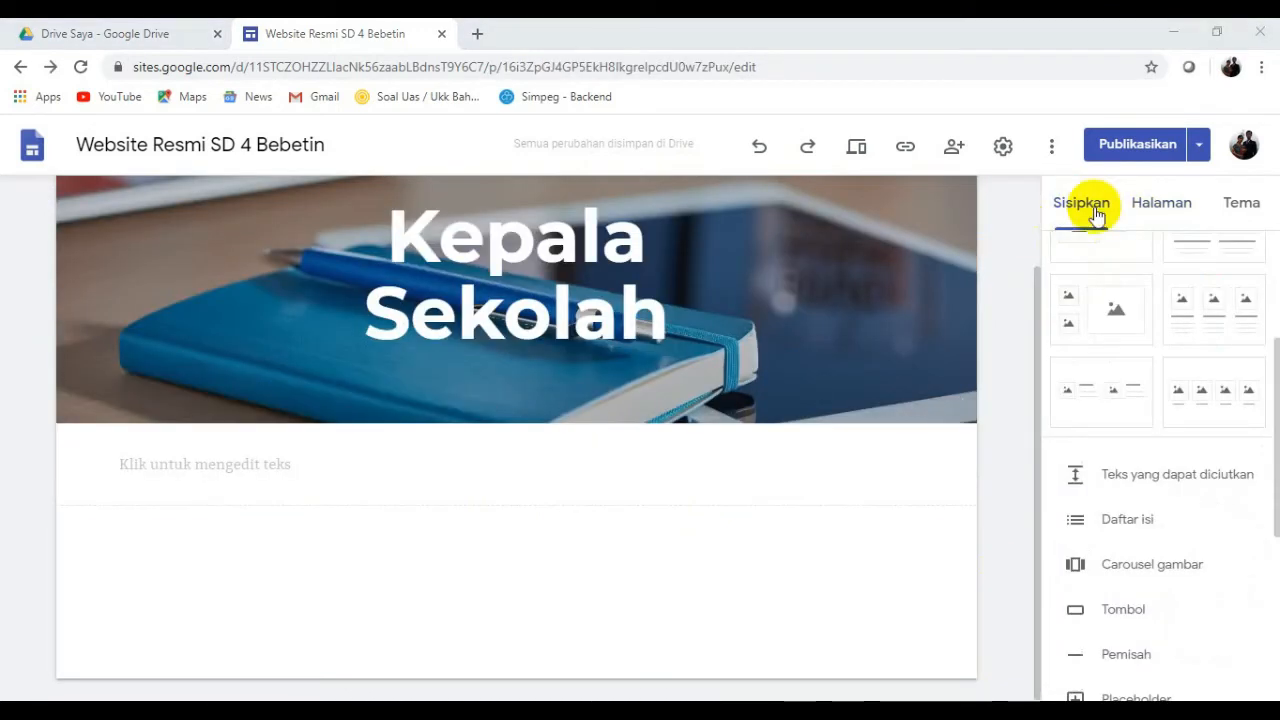
scroll(1120, 394, down, 3)
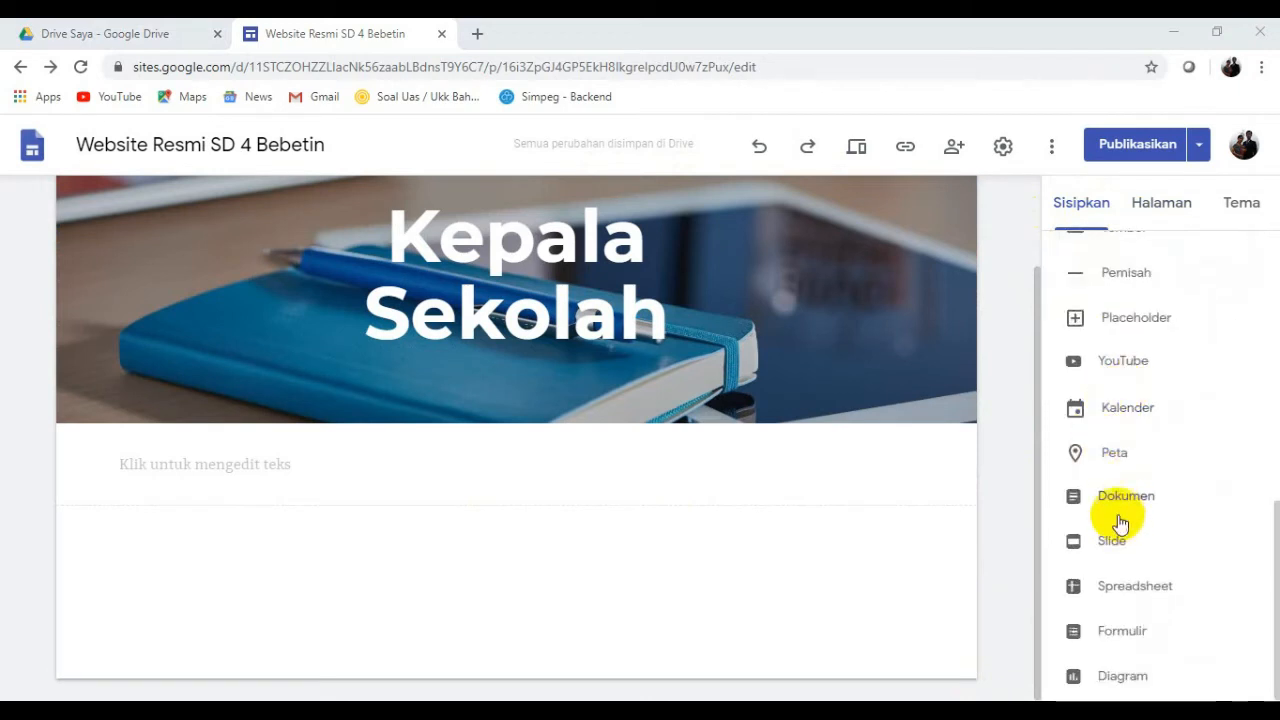
scroll(1113, 484, up, 1)
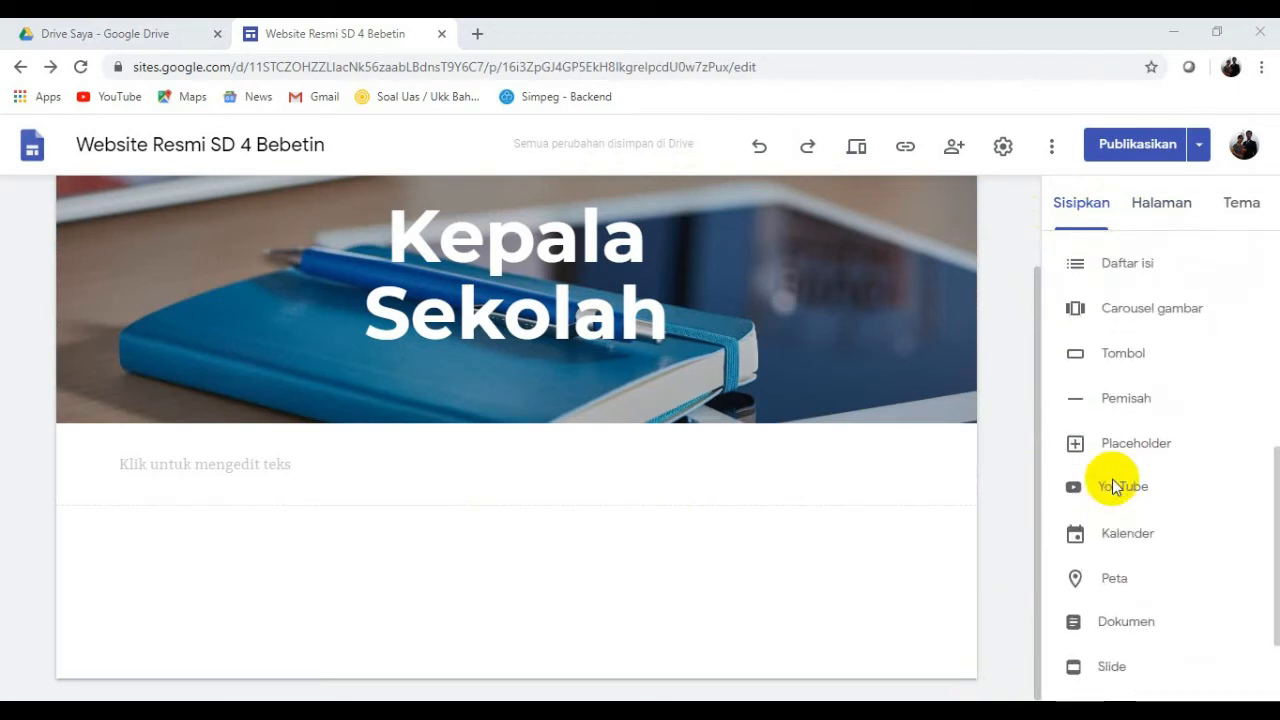
click(1122, 358)
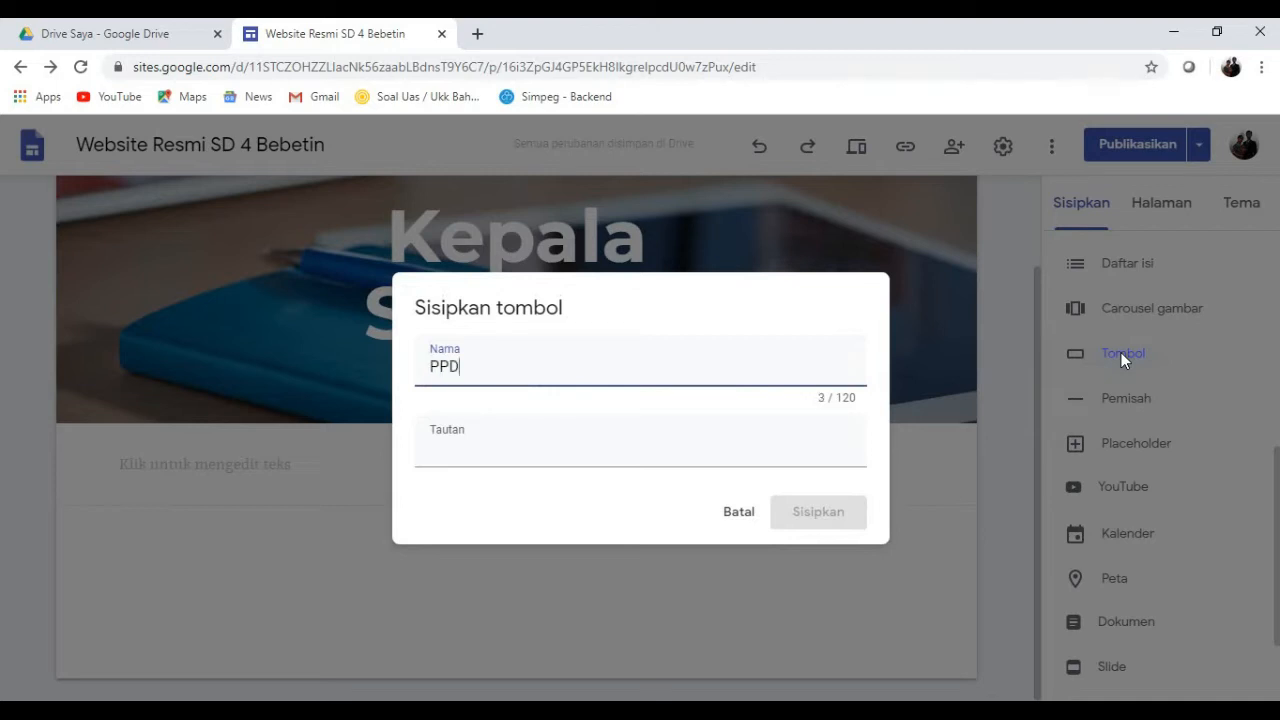
click(598, 436)
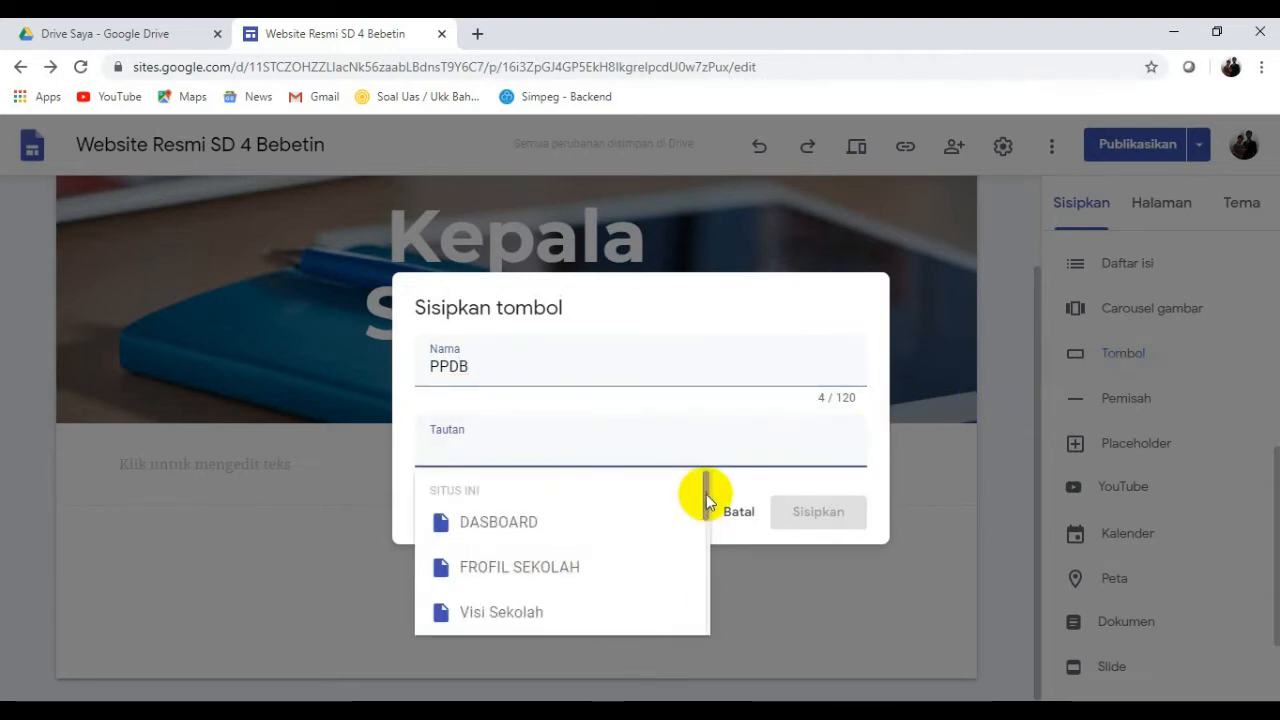
drag(706, 494, 703, 605)
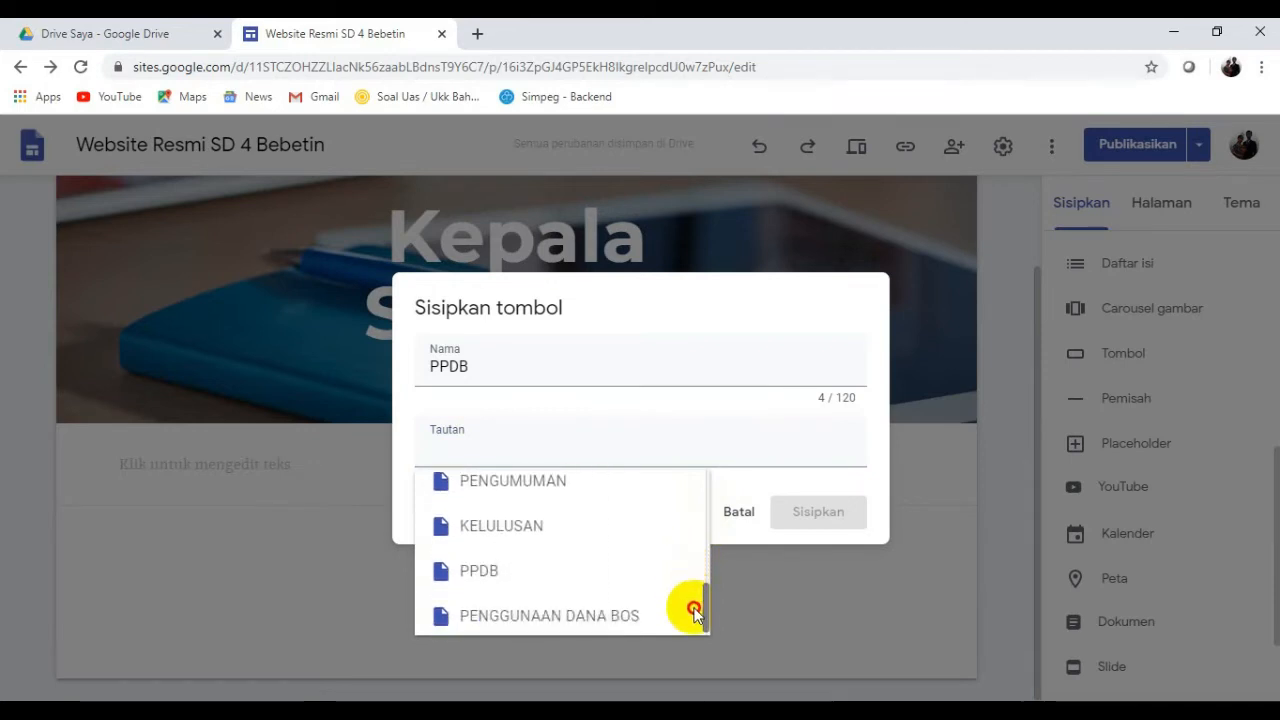
click(490, 572)
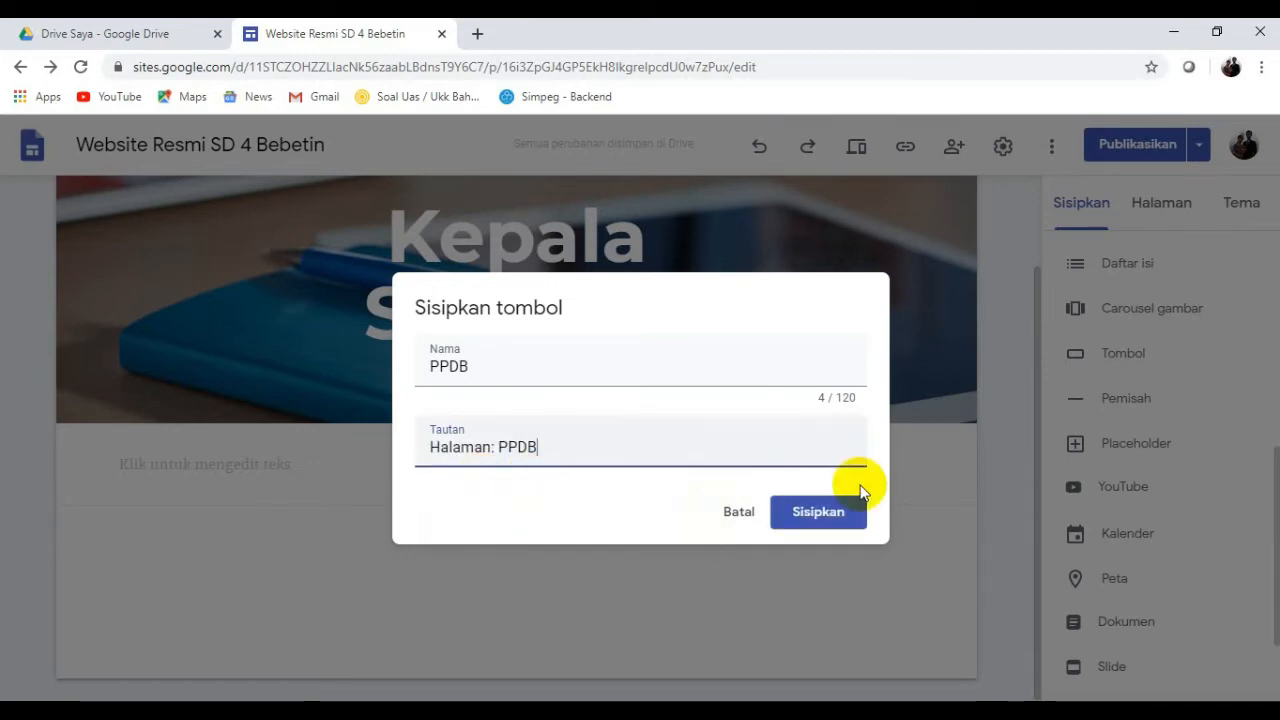
click(818, 512)
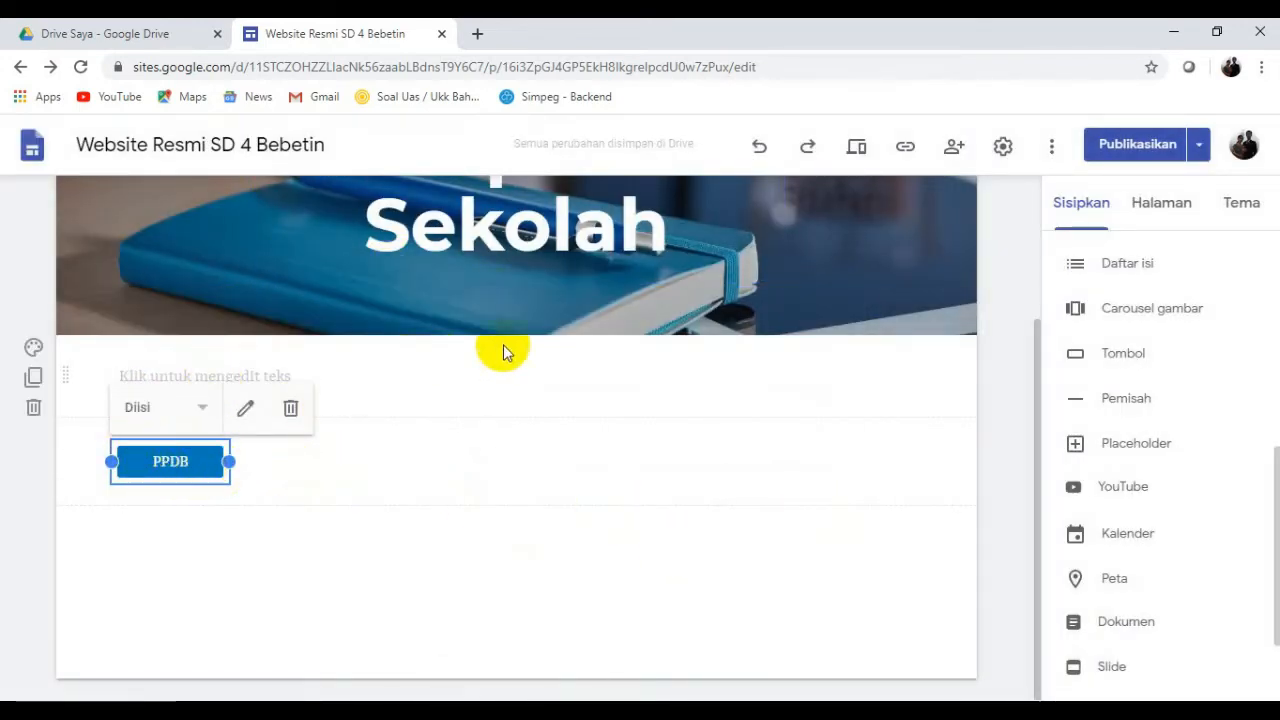
Examine the Kepala Sekolah page's navigation submenus and the PPDB button placed below the text box.
scroll(552, 330, up, 1)
scroll(552, 330, up, 1)
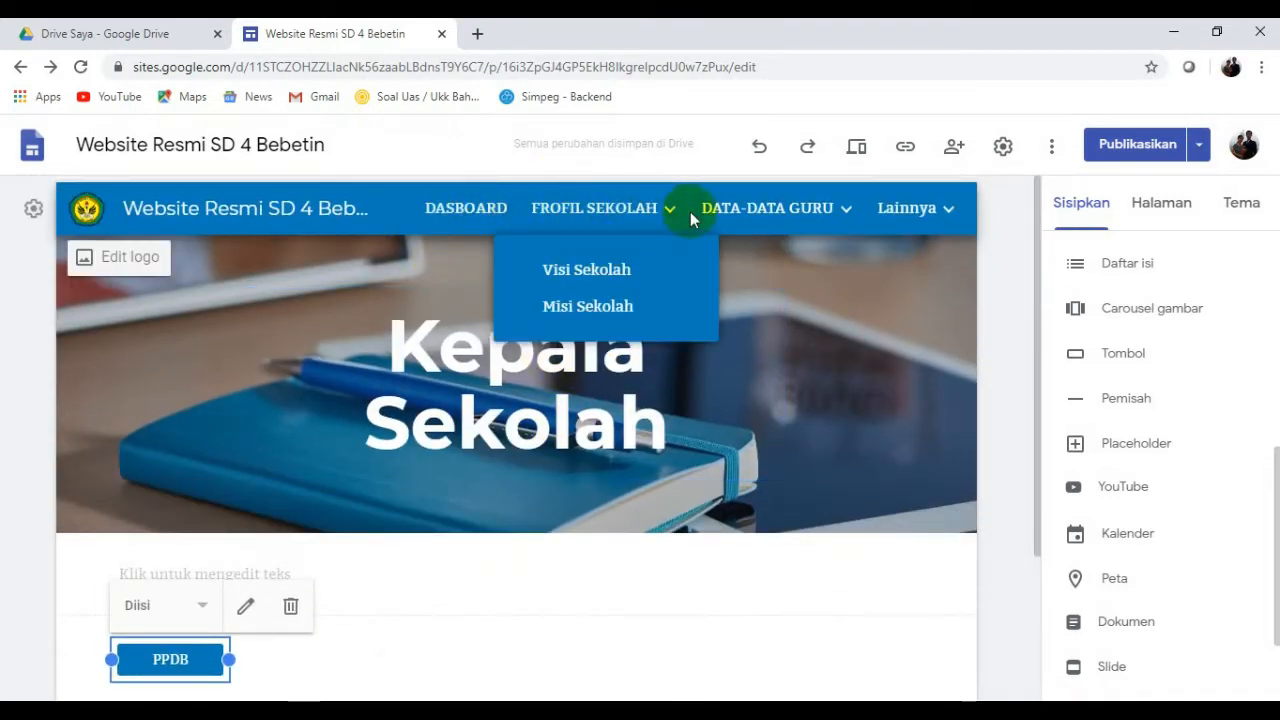
mouse_move(843, 215)
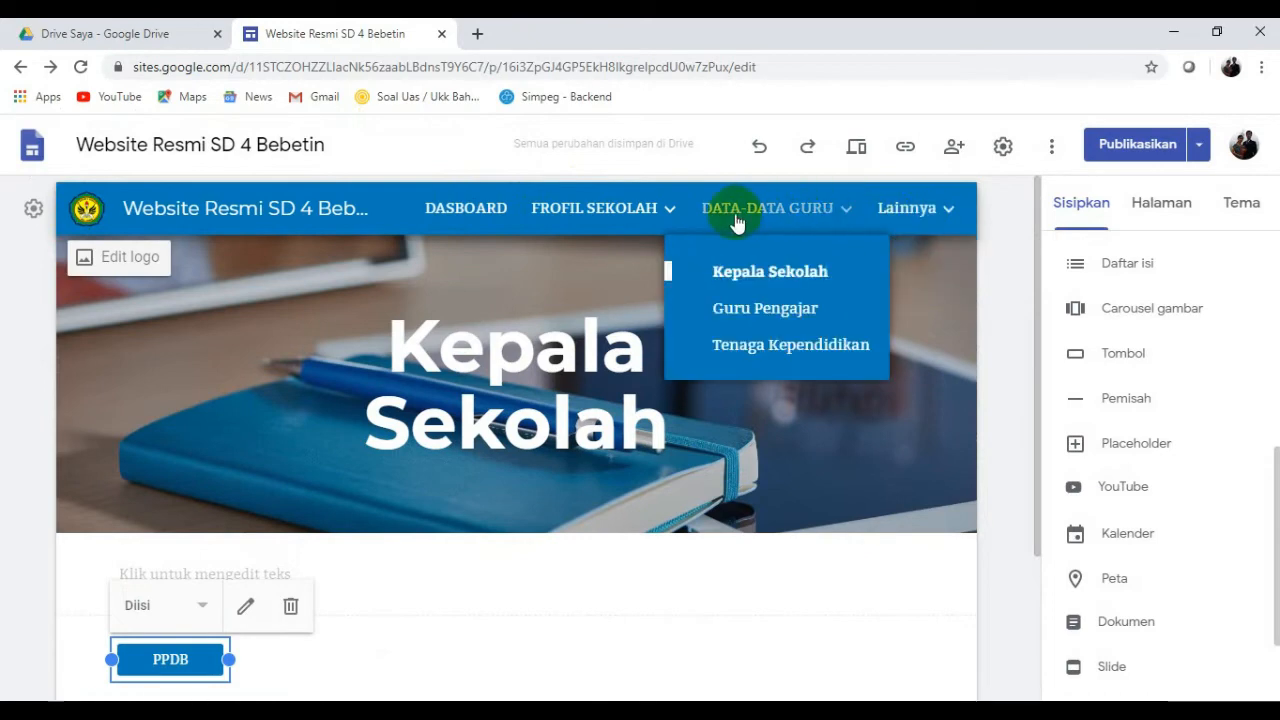
mouse_move(527, 226)
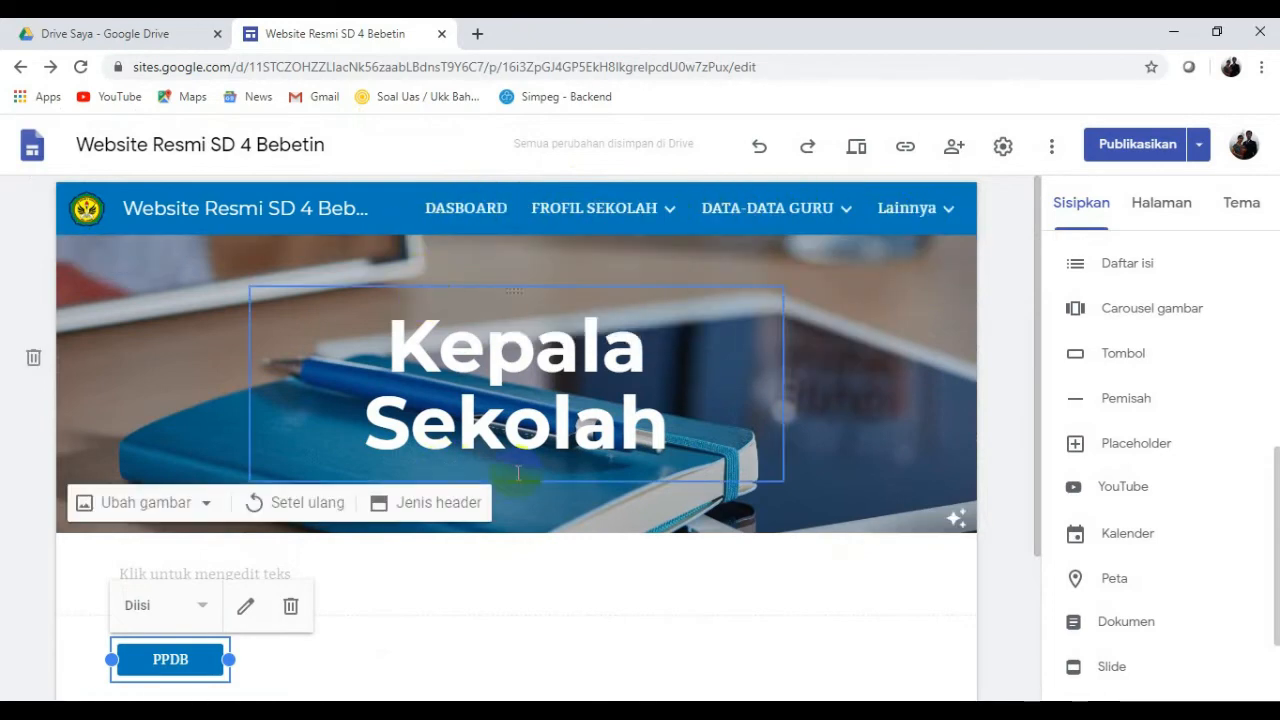
scroll(450, 520, down, 2)
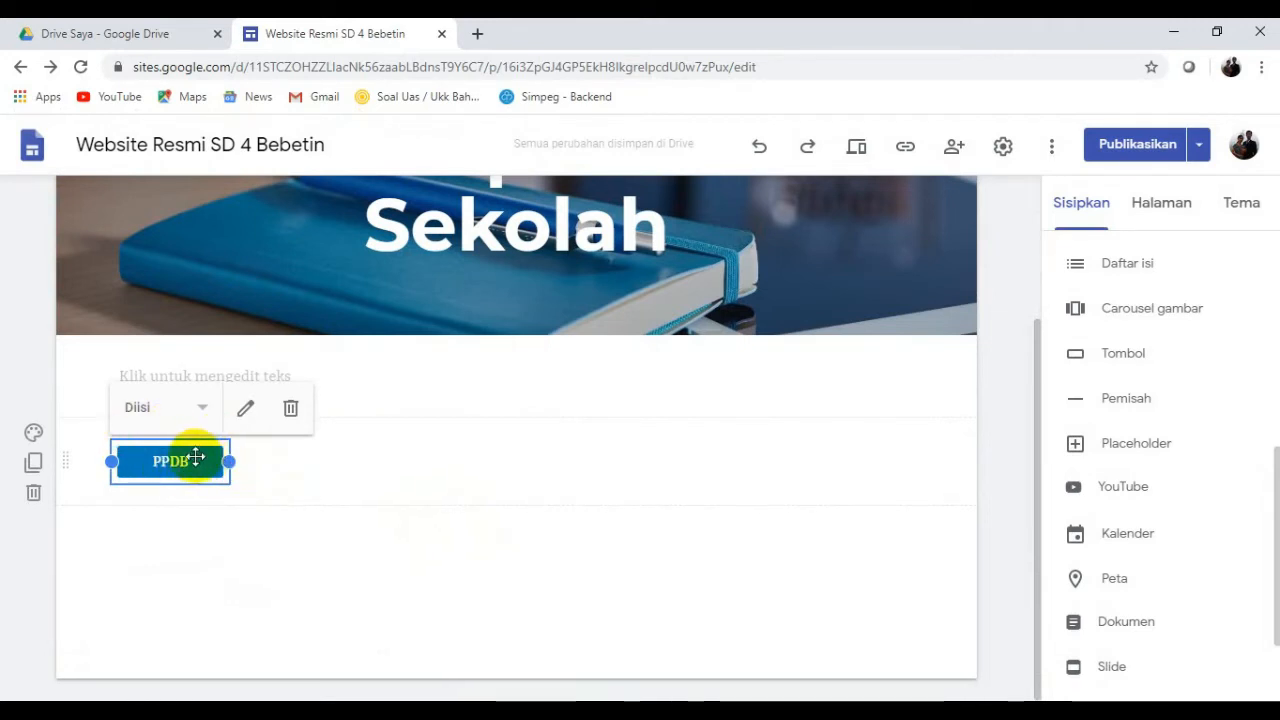
mouse_move(191, 462)
mouse_down()
mouse_move(251, 466)
mouse_move(143, 451)
mouse_move(206, 467)
mouse_up()
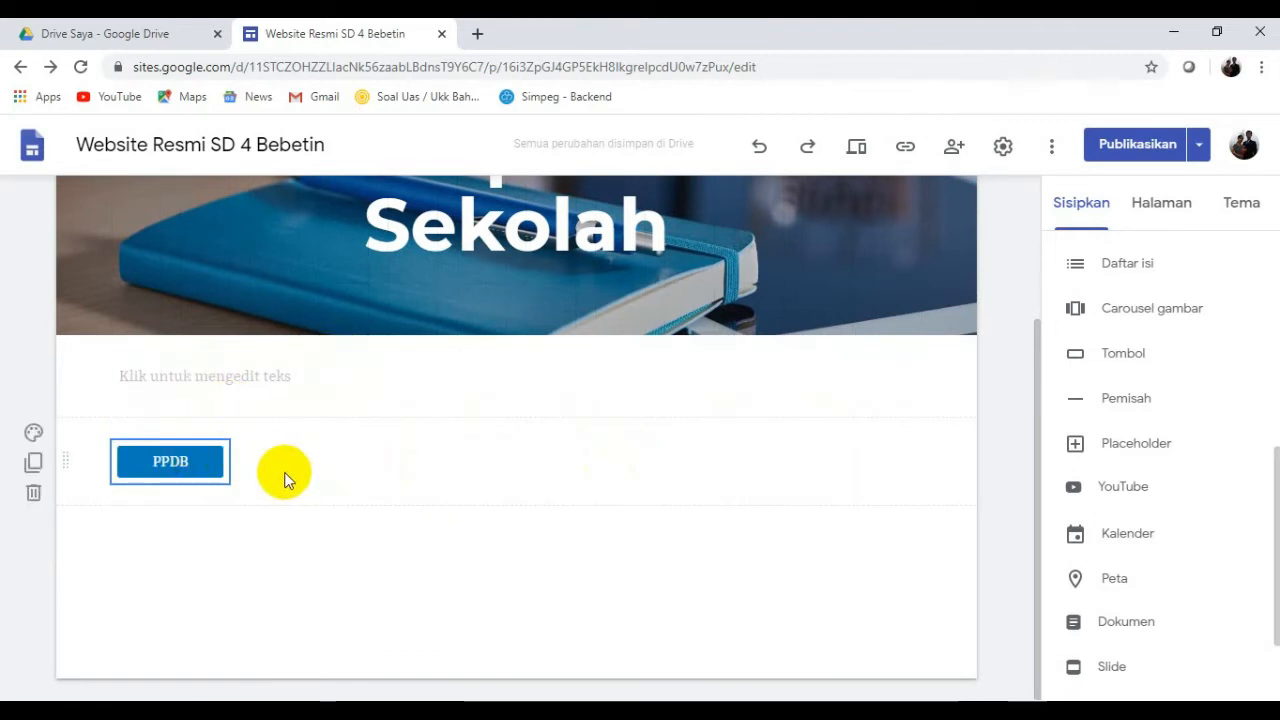
scroll(550, 477, up, 3)
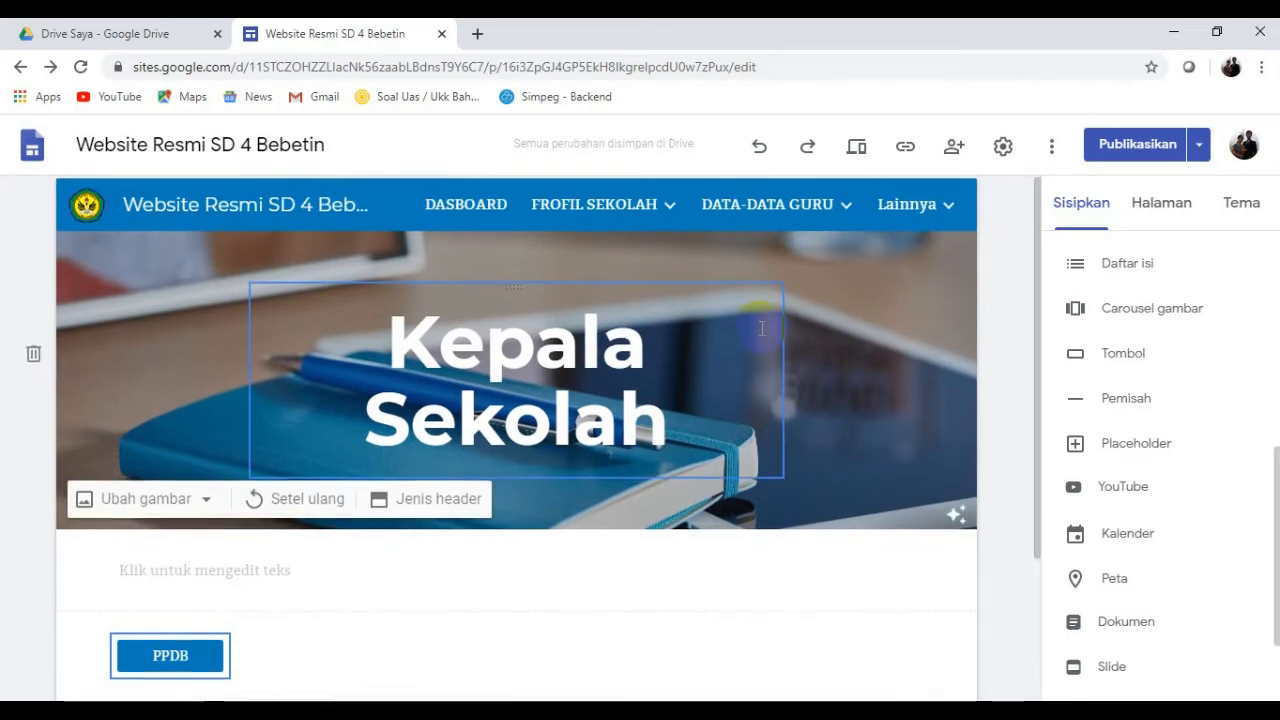
scroll(630, 360, down, 2)
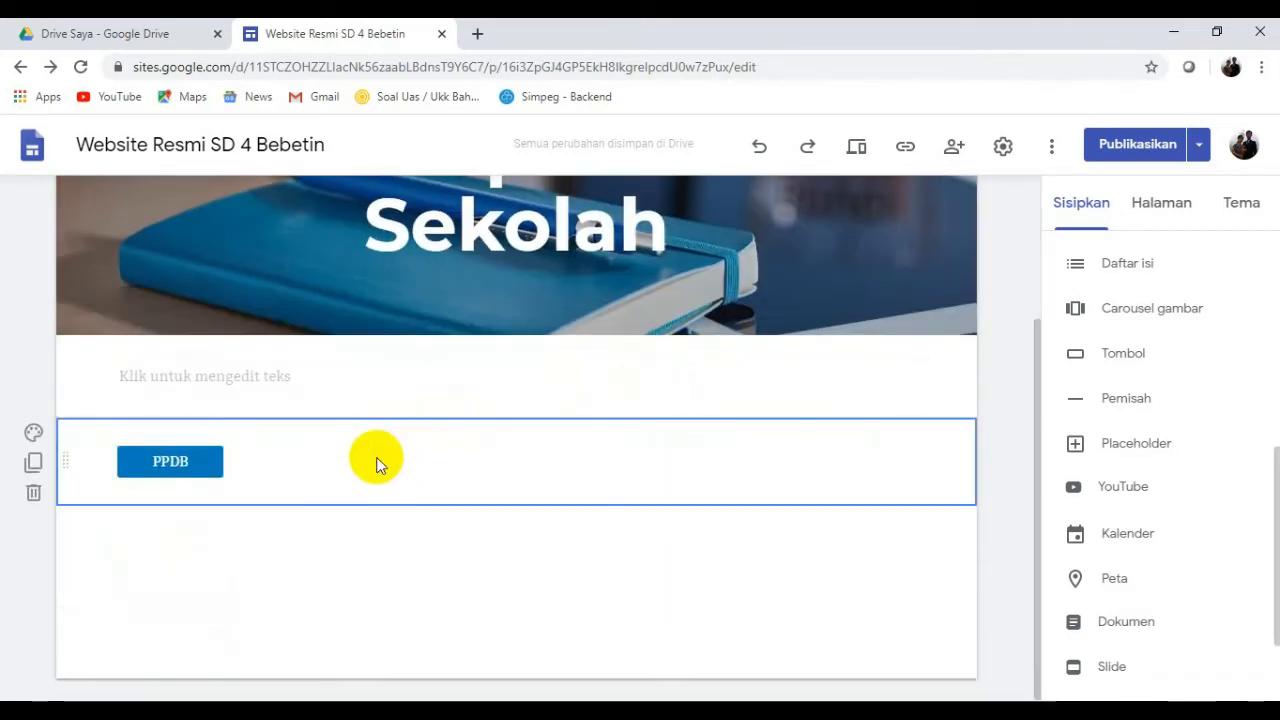
Insert a second button named "PENGUMUMAN" on the Kepala Sekolah page, linked to the site's PENGUMUMAN page.
click(1126, 360)
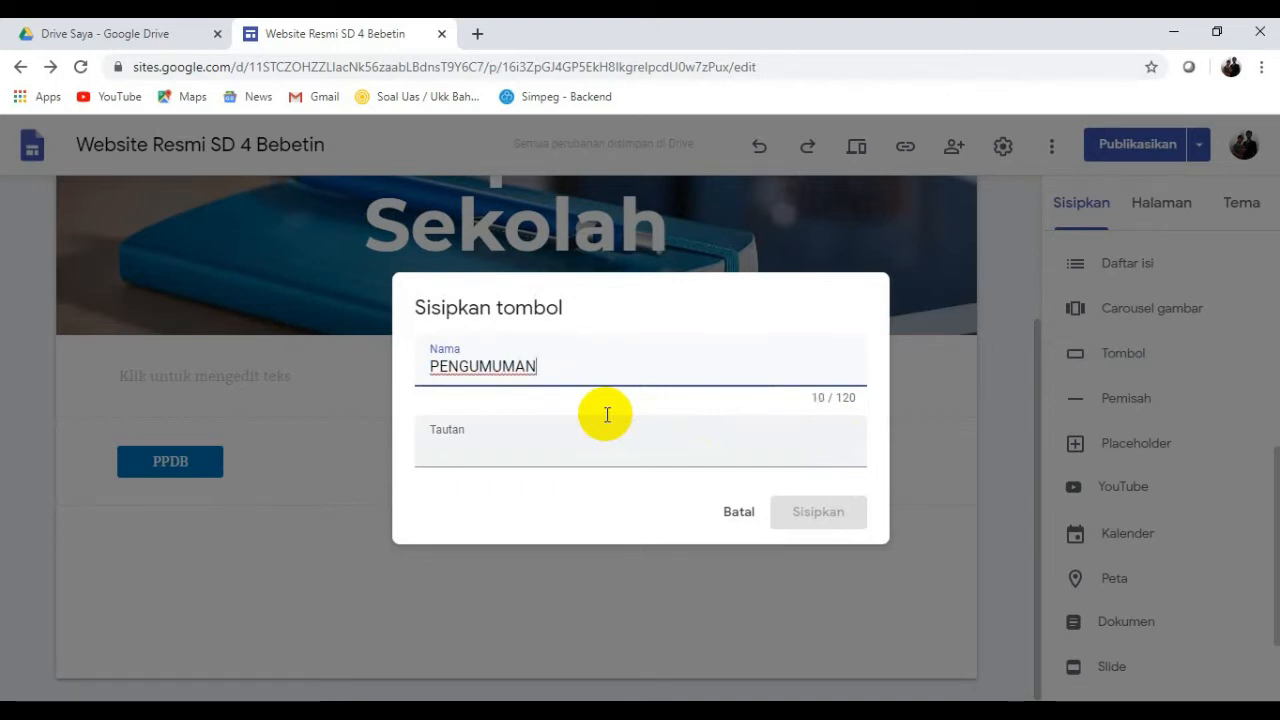
click(486, 449)
drag(703, 503, 700, 592)
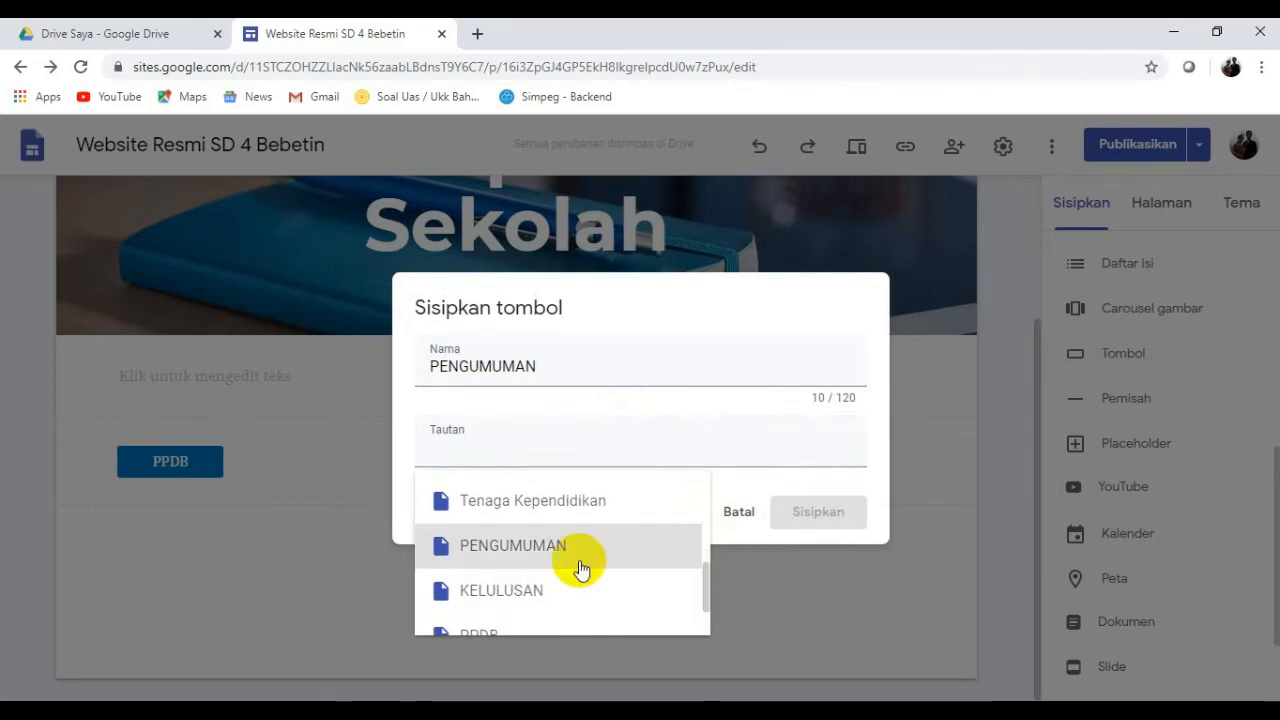
click(578, 562)
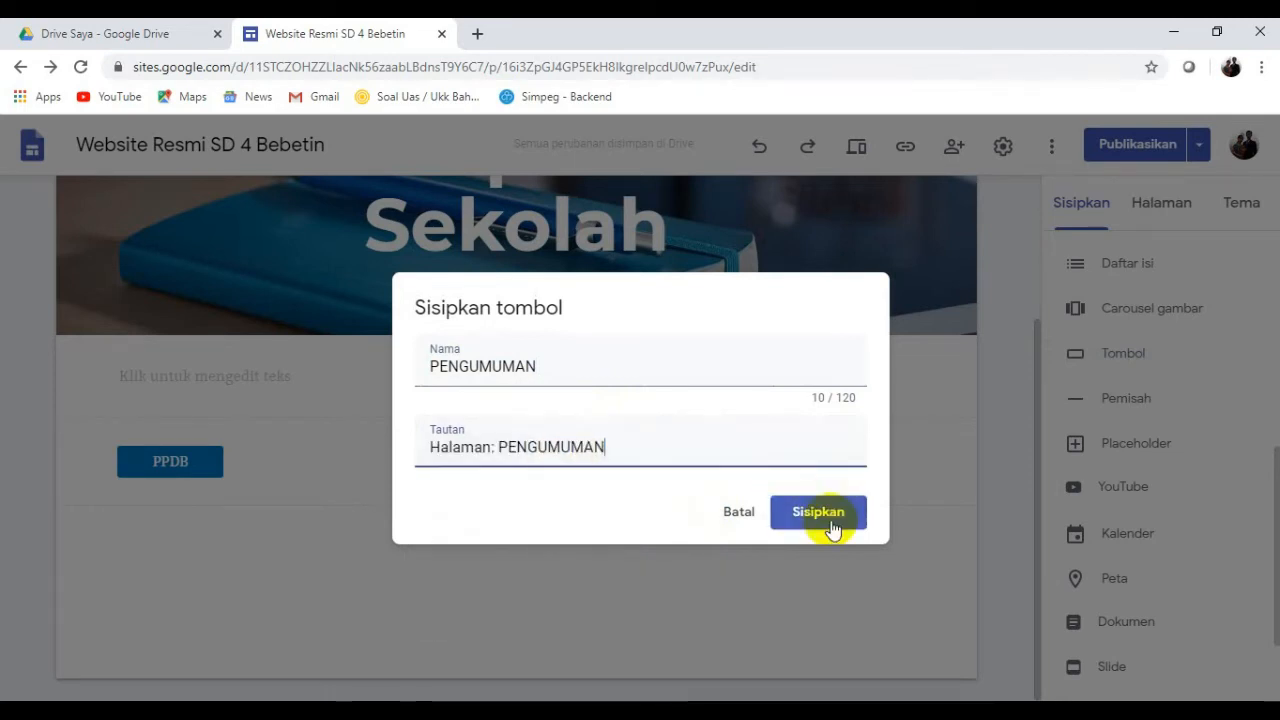
click(818, 513)
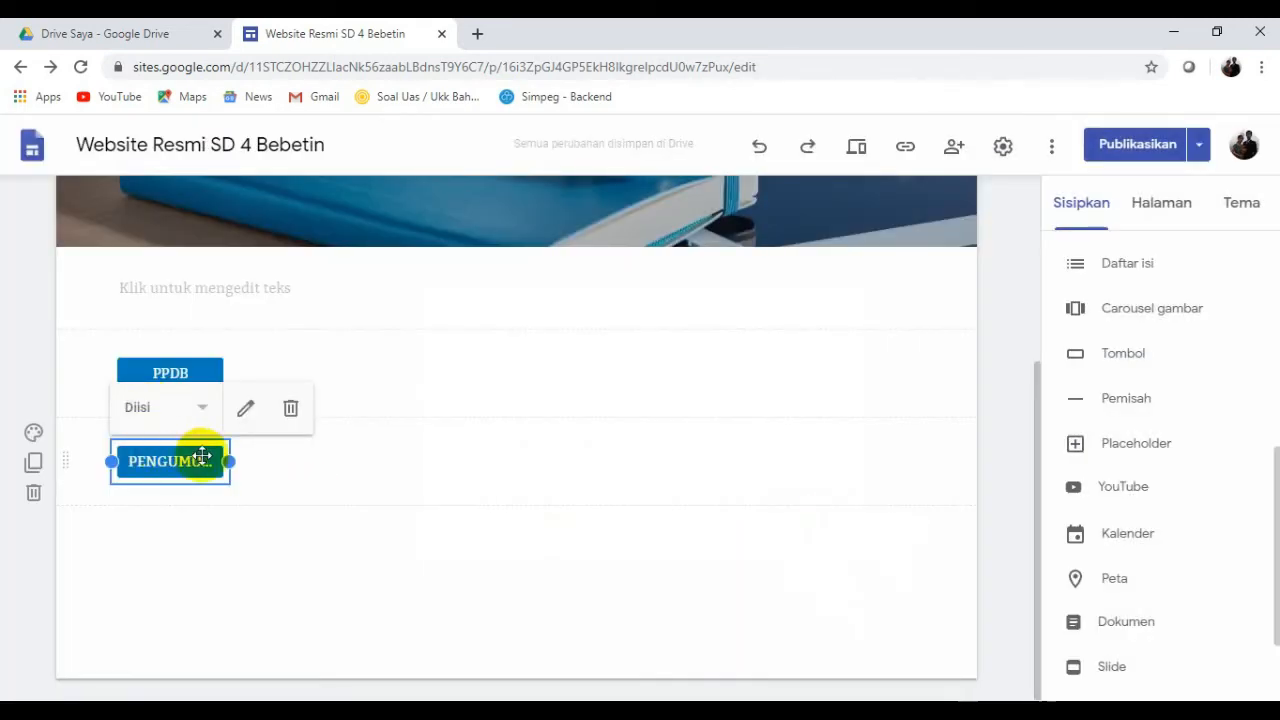
Widen the PENGUMUMAN button so its full label fits, and check its name and link settings.
drag(228, 463, 345, 465)
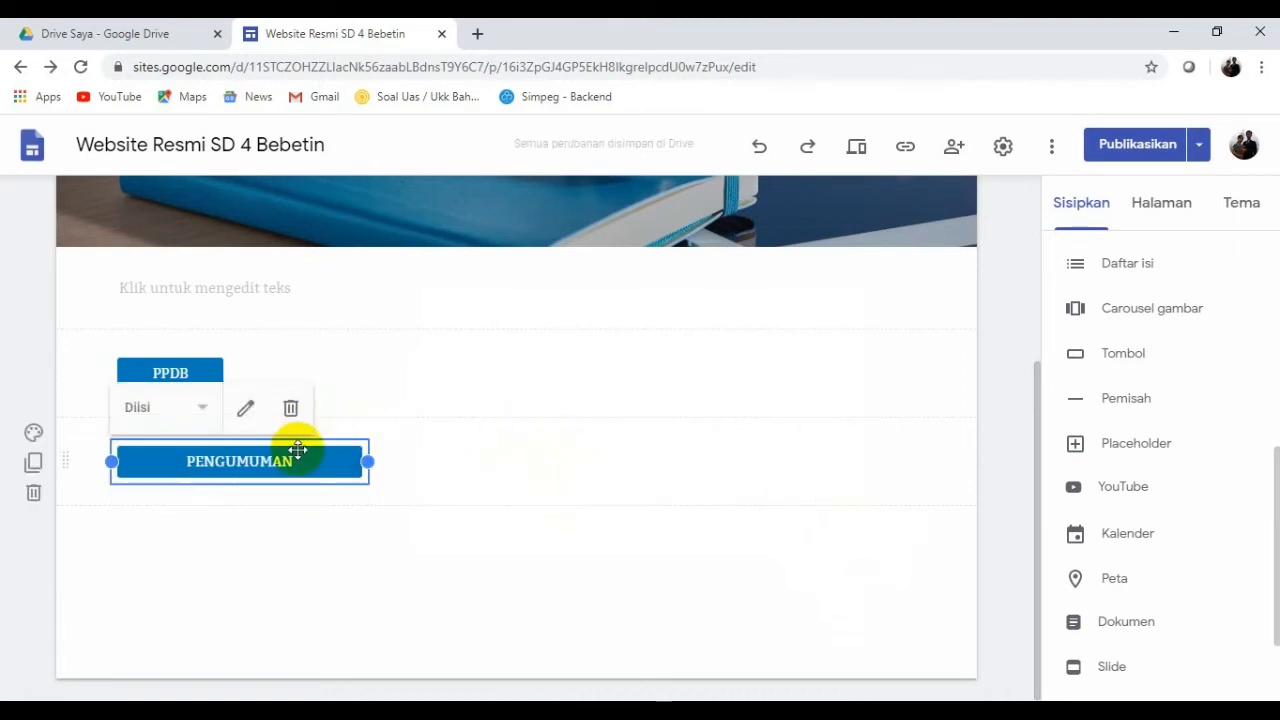
click(246, 412)
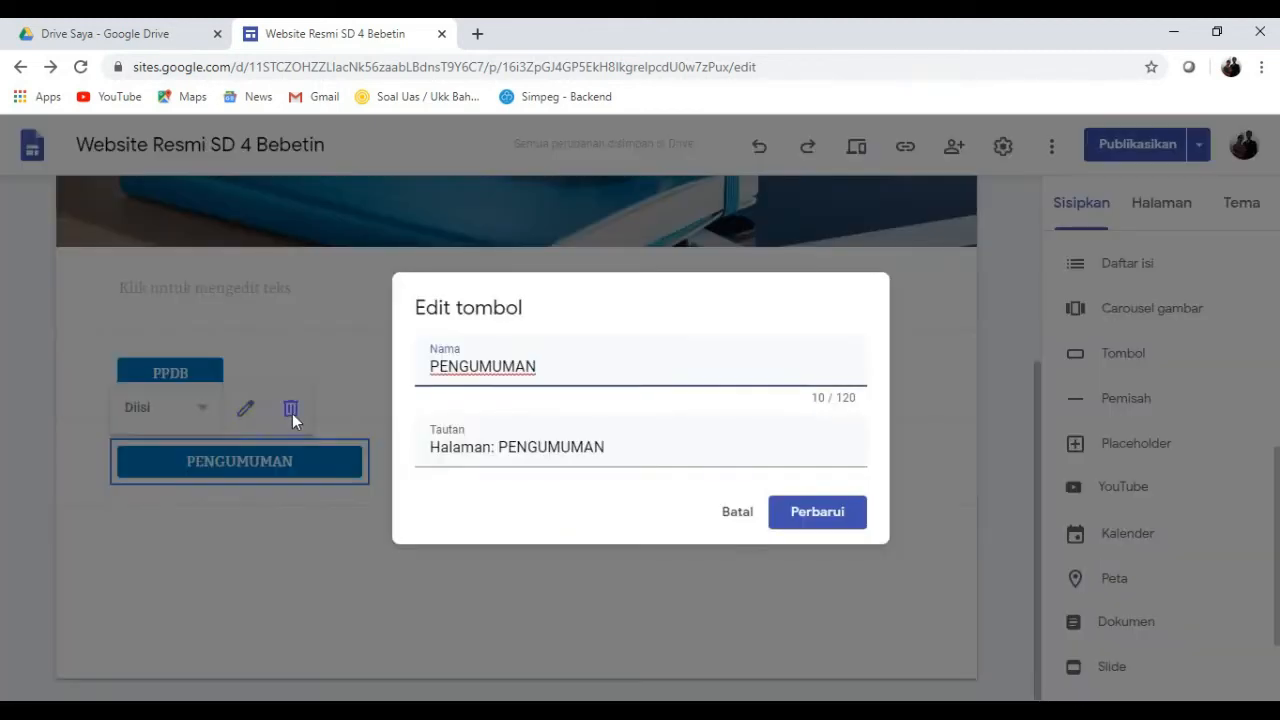
click(738, 518)
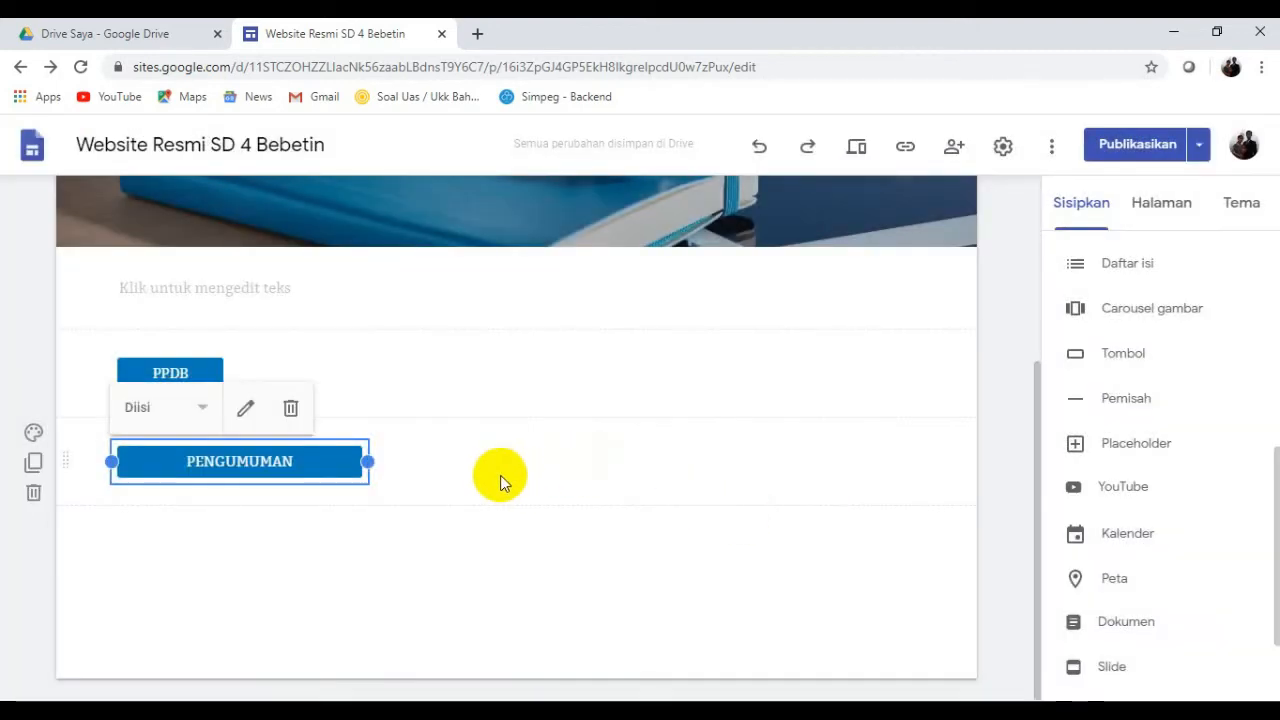
Check the Lainnya submenu in the site navigation at the top of the Kepala Sekolah page.
scroll(499, 475, up, 2)
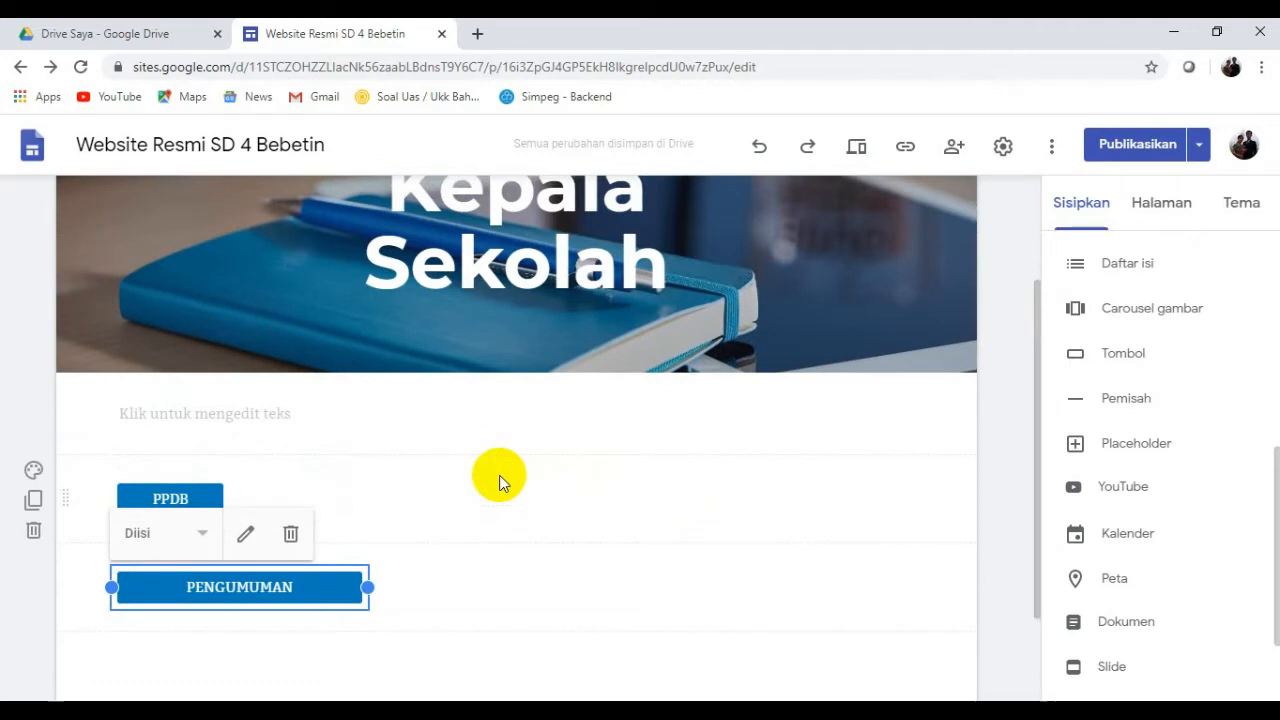
scroll(697, 335, up, 3)
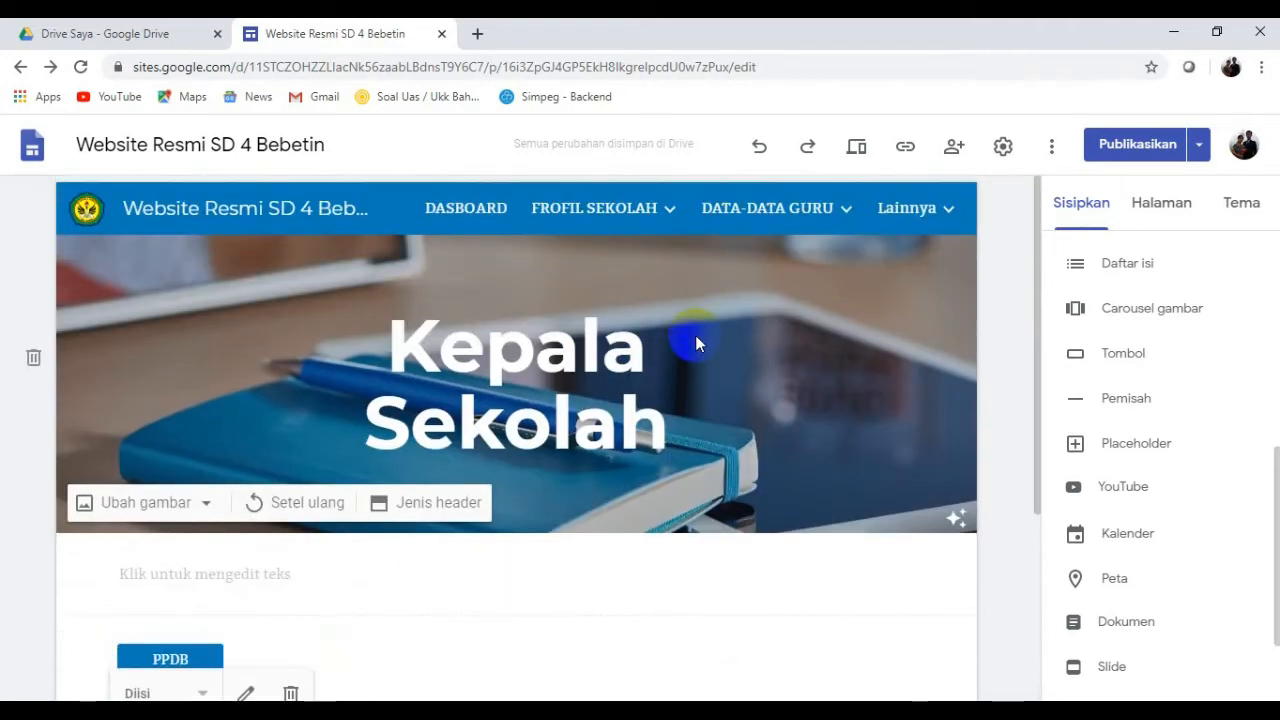
click(944, 210)
click(950, 222)
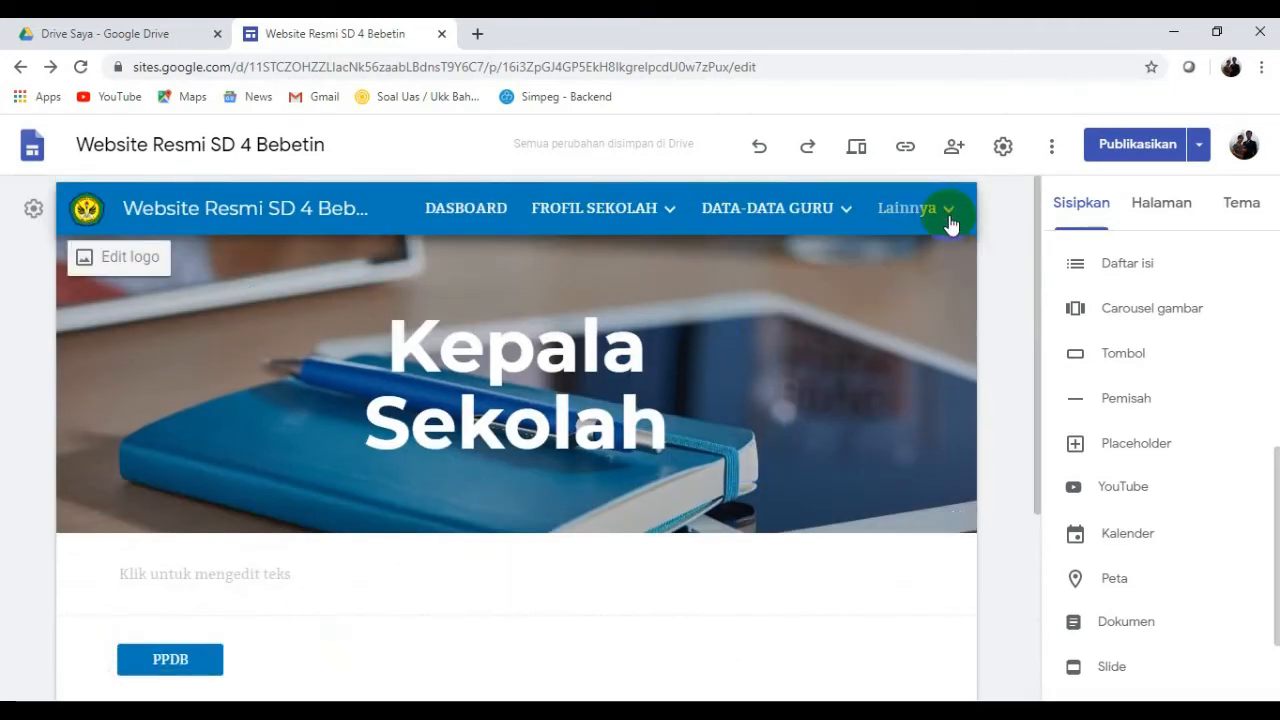
click(904, 218)
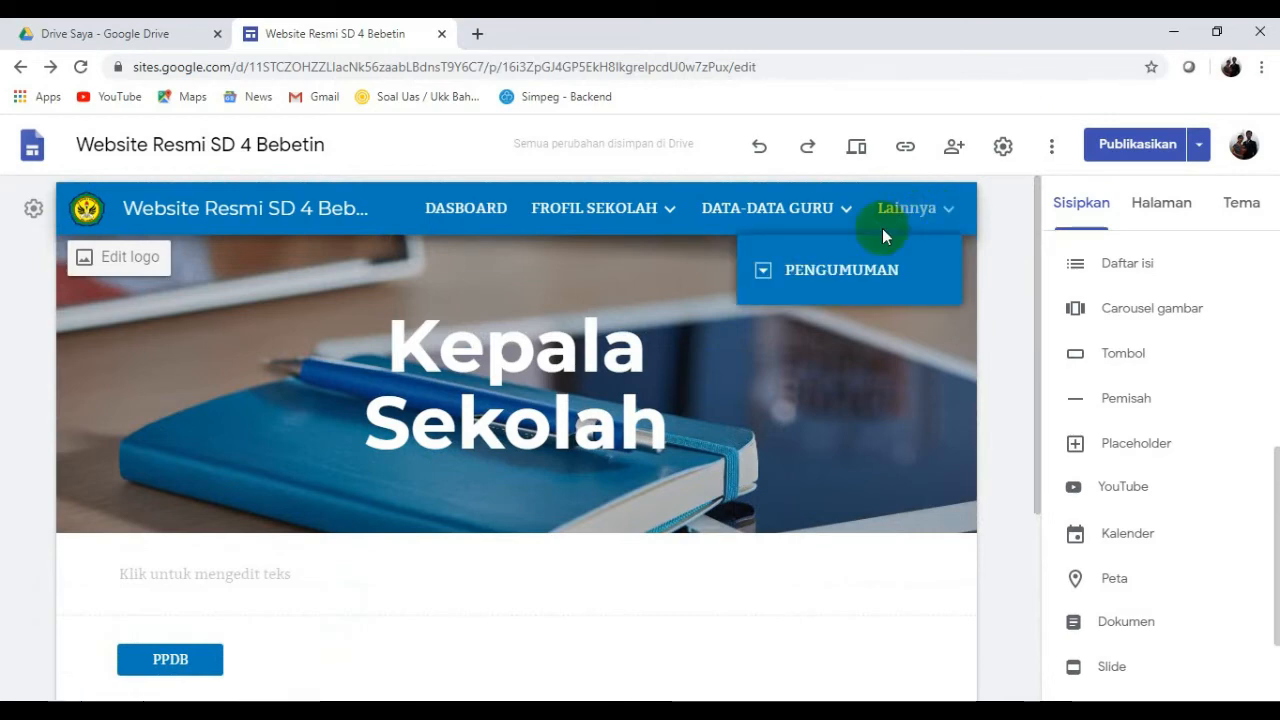
Open the site's PENGUMUMAN page in the editor through the Lainnya navigation entry and look over its content area.
click(860, 275)
scroll(800, 350, down, 1)
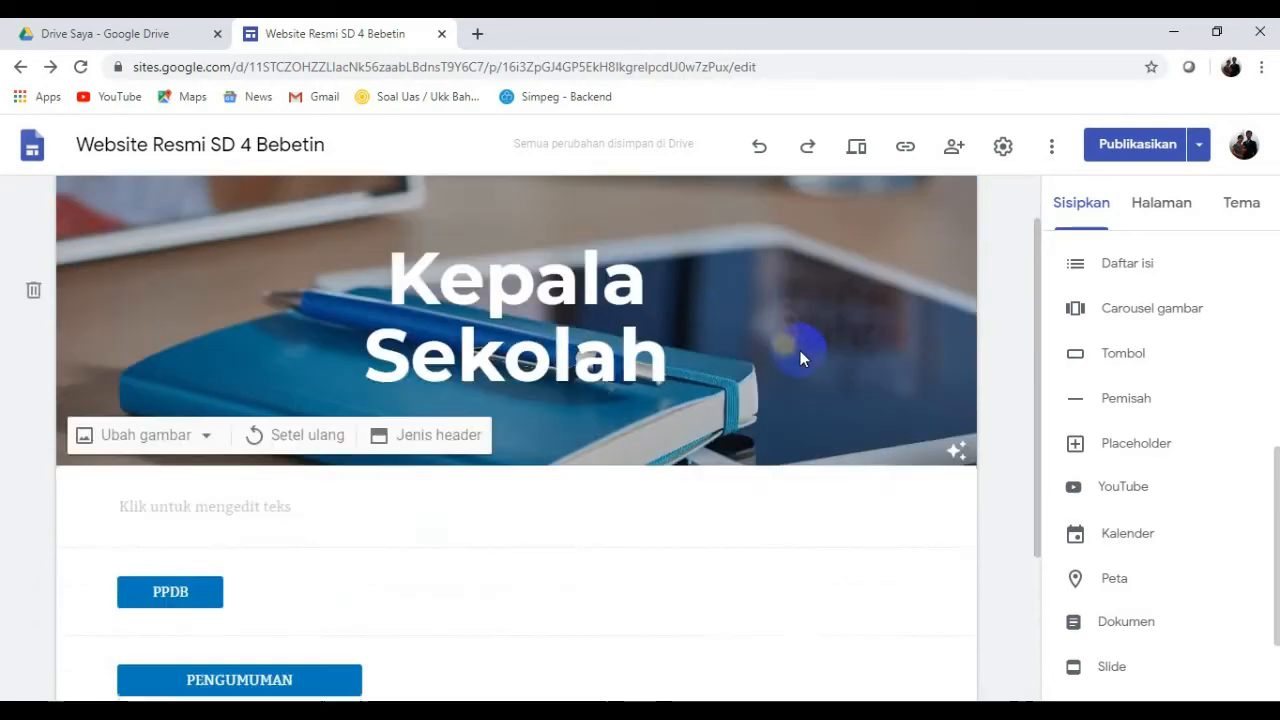
scroll(800, 358, down, 1)
scroll(897, 366, up, 2)
click(948, 215)
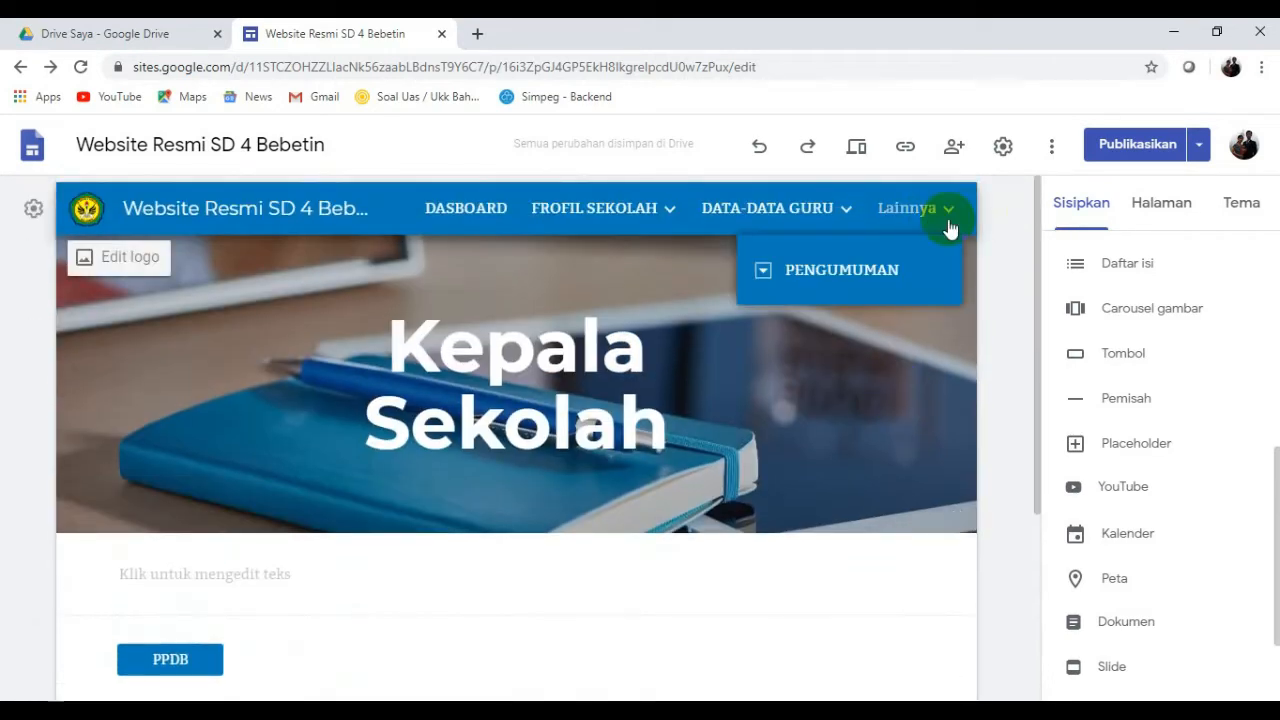
click(812, 271)
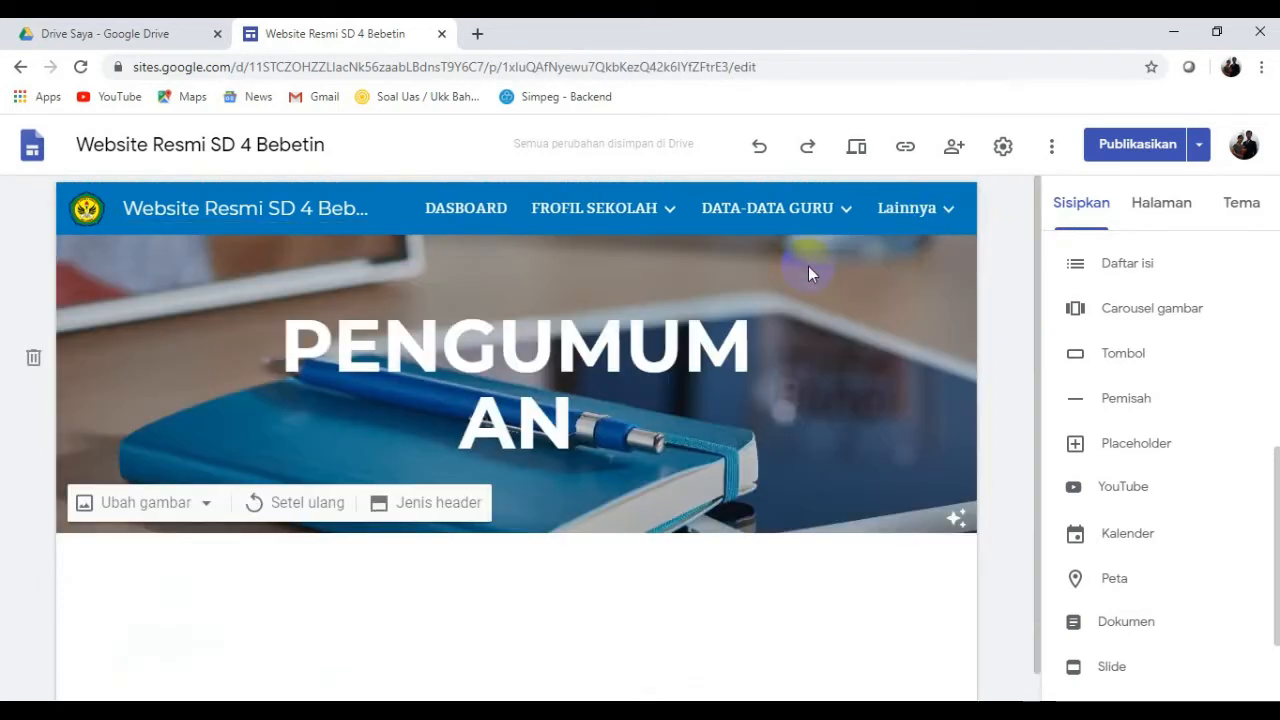
scroll(586, 382, down, 1)
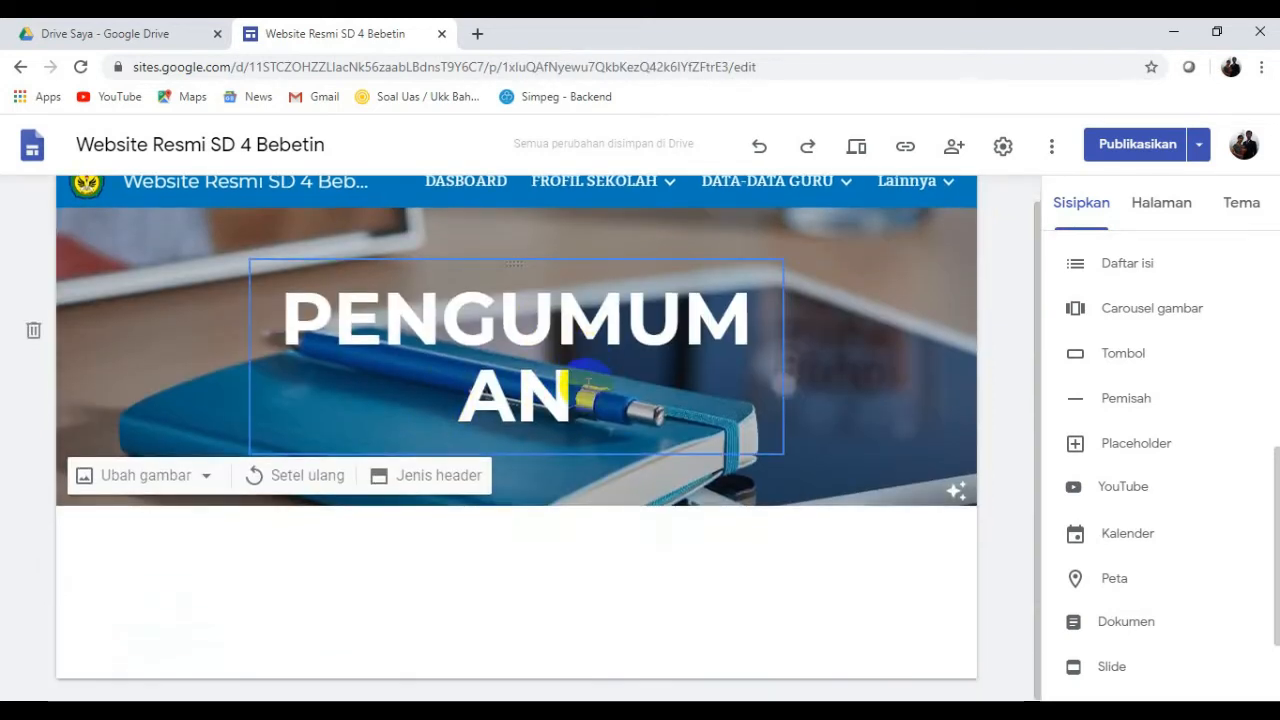
scroll(588, 385, up, 1)
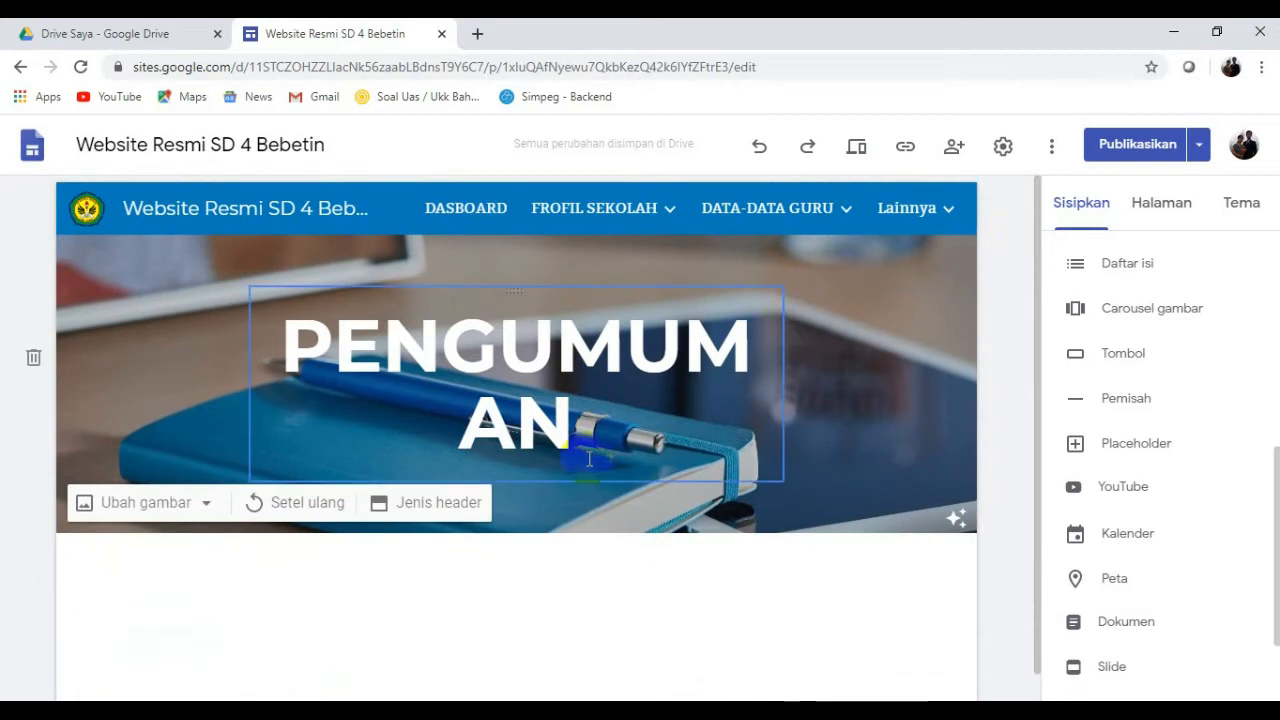
scroll(722, 532, down, 1)
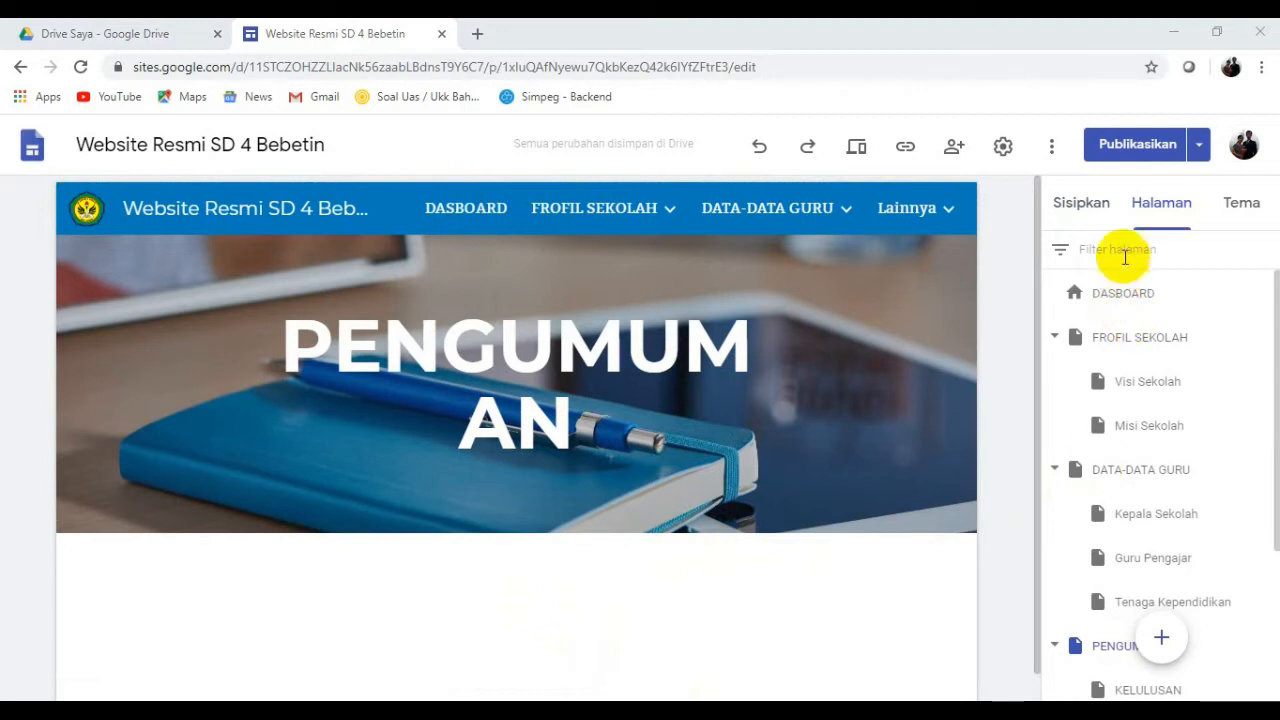
Insert a button named "KEMBALI" on the PENGUMUMAN page, linked to the site's DASBOARD page.
click(1074, 206)
scroll(1268, 460, down, 2)
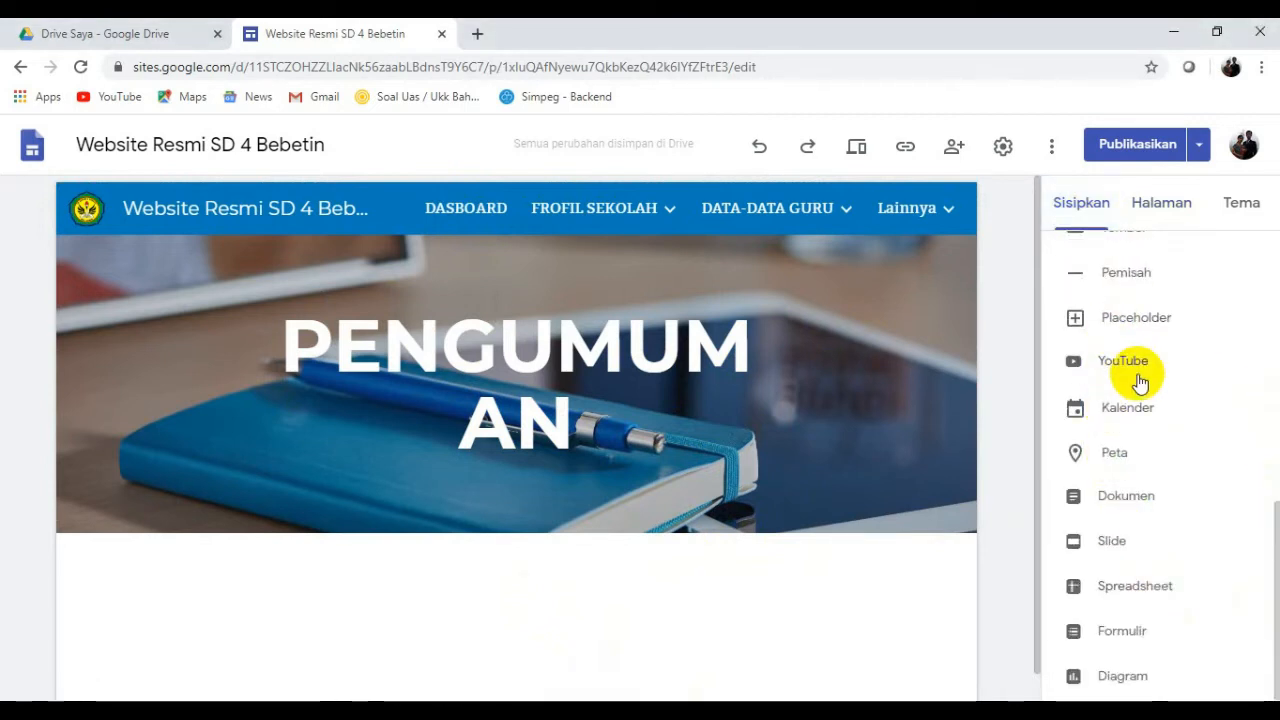
scroll(1138, 370, up, 5)
scroll(1135, 540, down, 5)
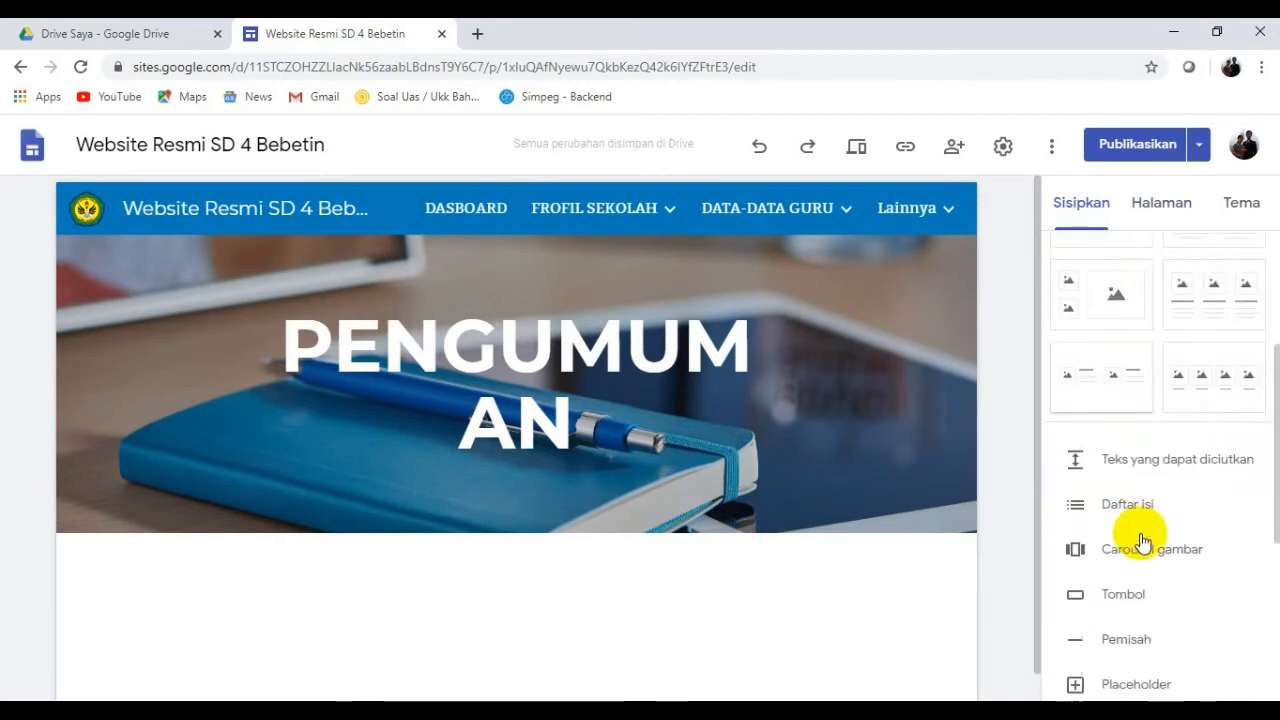
click(1120, 612)
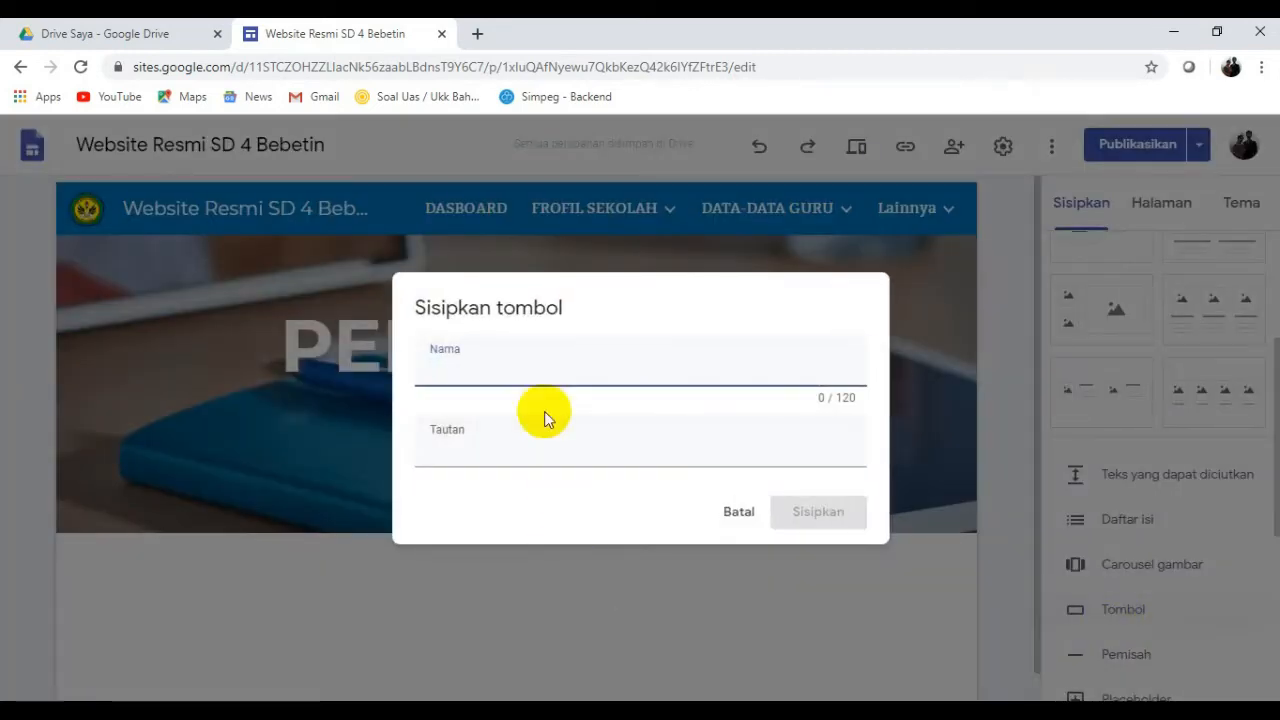
text(K)
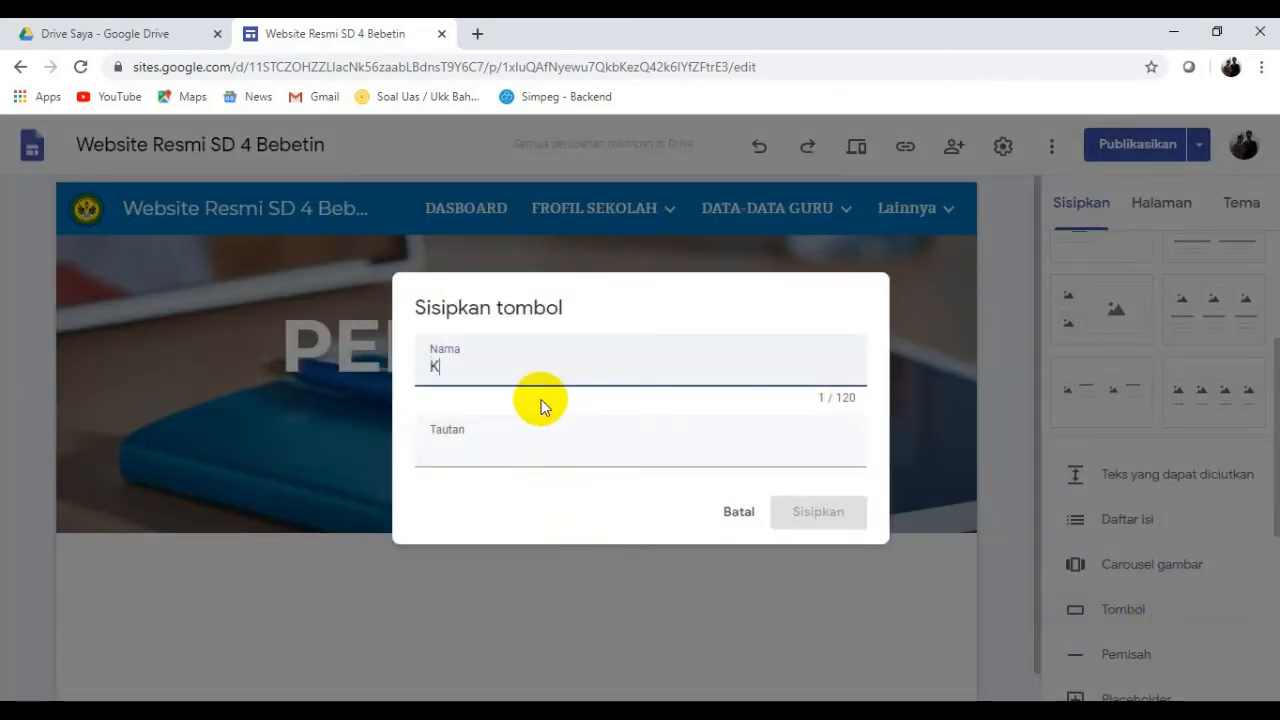
text(EBALI)
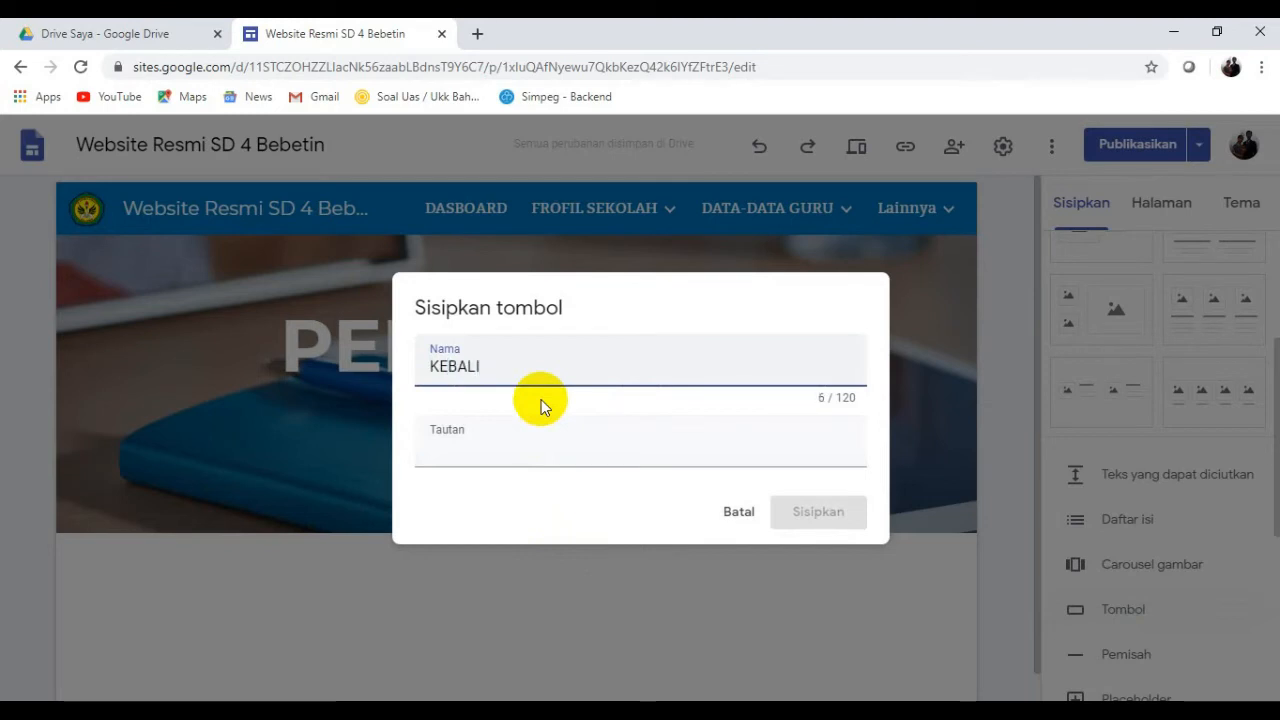
key(BackSpace)
key(BackSpace)
key(BackSpace)
key(BackSpace)
text(MBALI)
click(528, 462)
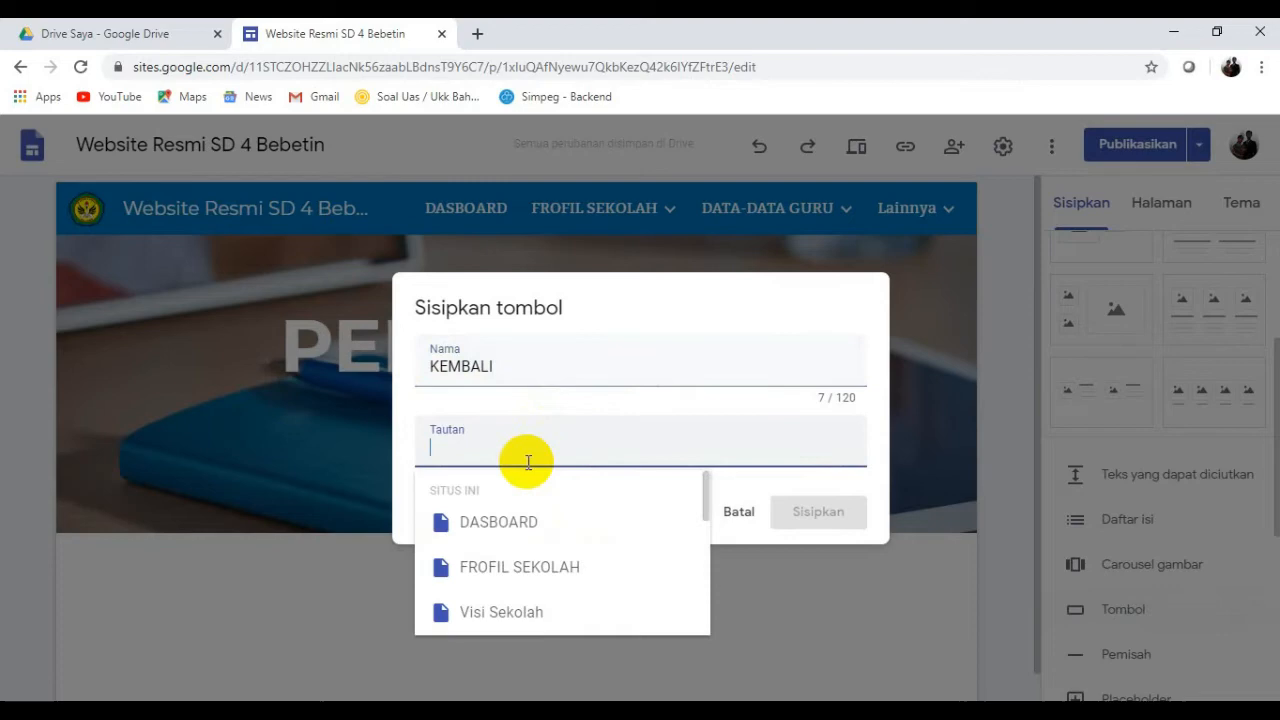
click(530, 534)
click(800, 514)
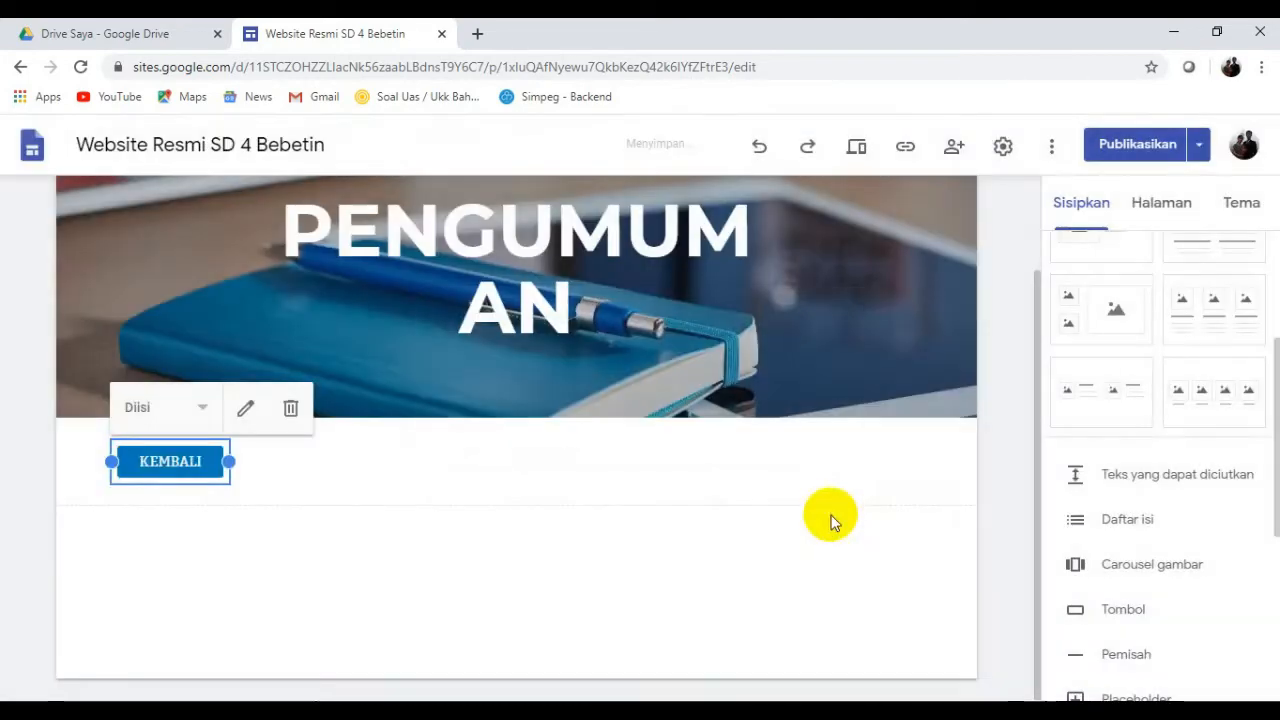
Open the KELULUSAN subpage nested under PENGUMUMAN in the site navigation.
scroll(638, 533, up, 2)
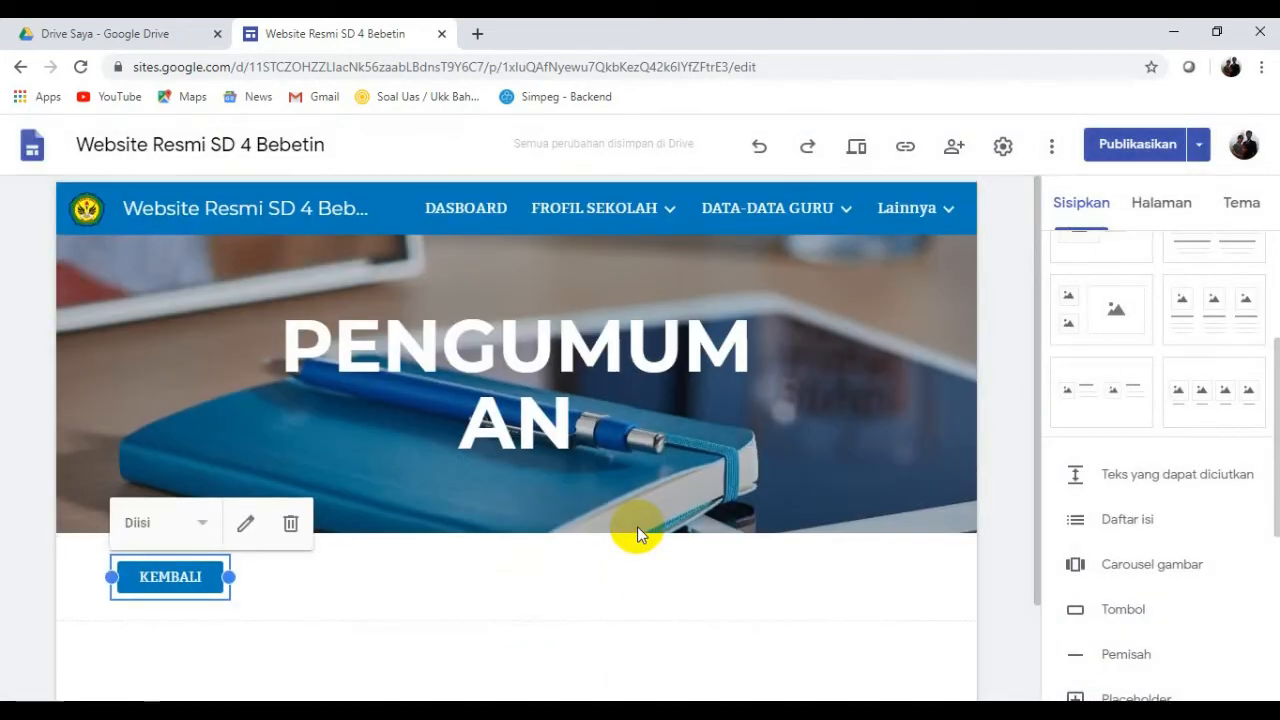
scroll(638, 533, down, 2)
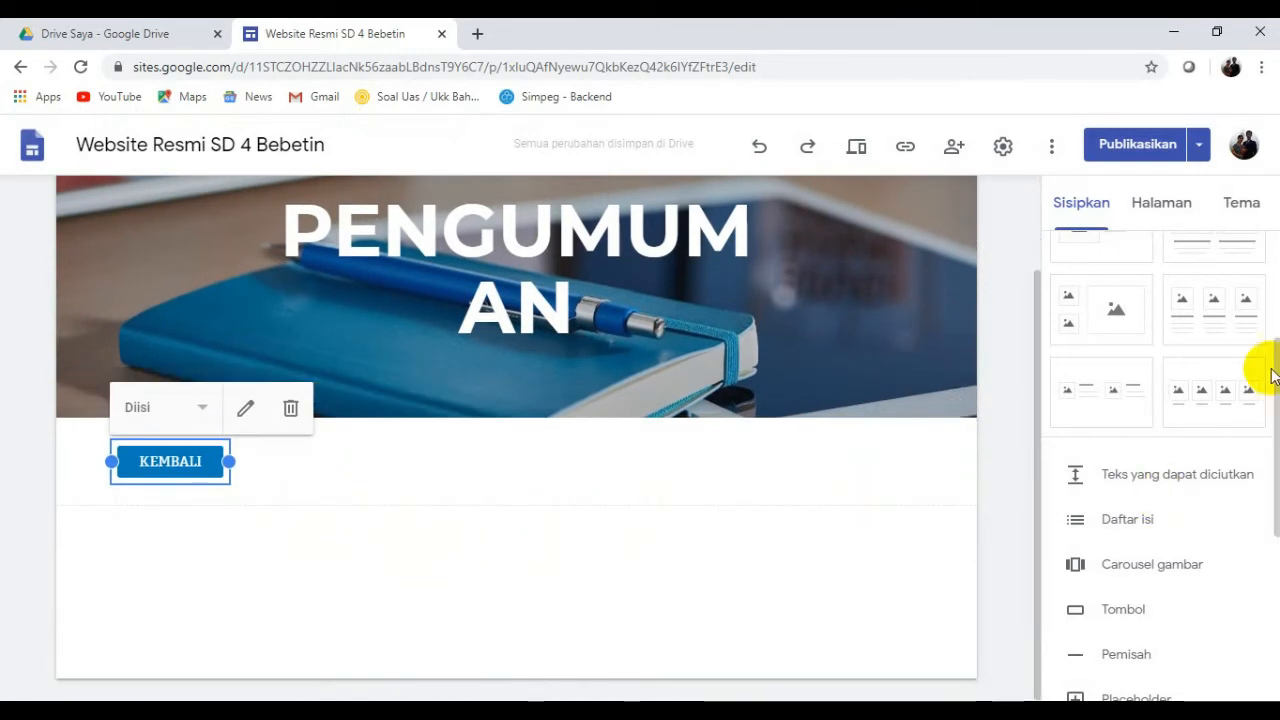
drag(1268, 373, 1276, 511)
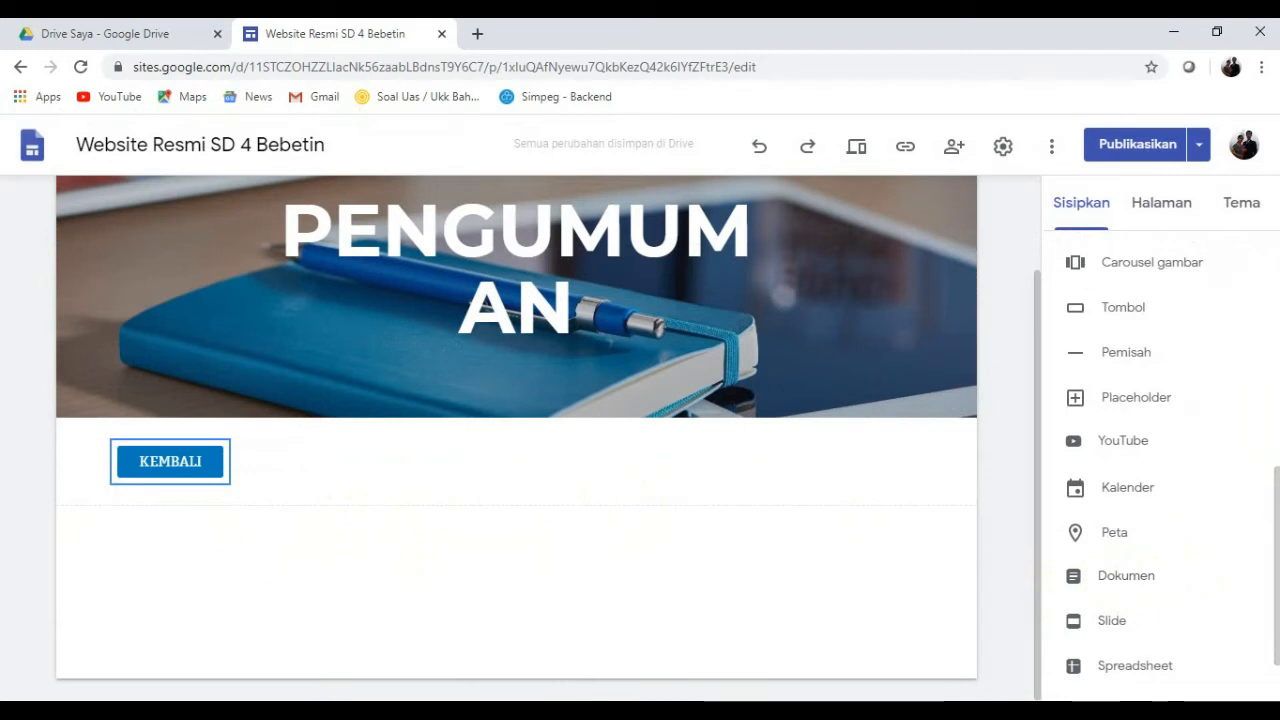
scroll(696, 515, up, 2)
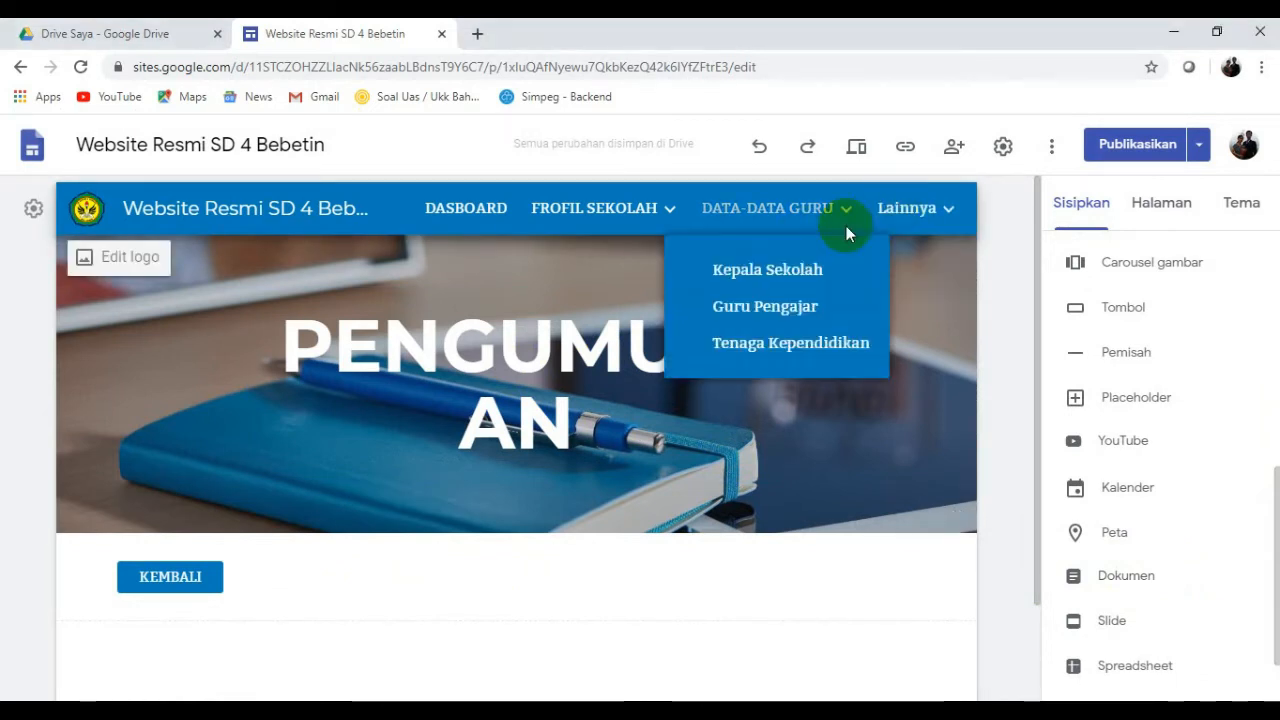
mouse_move(909, 220)
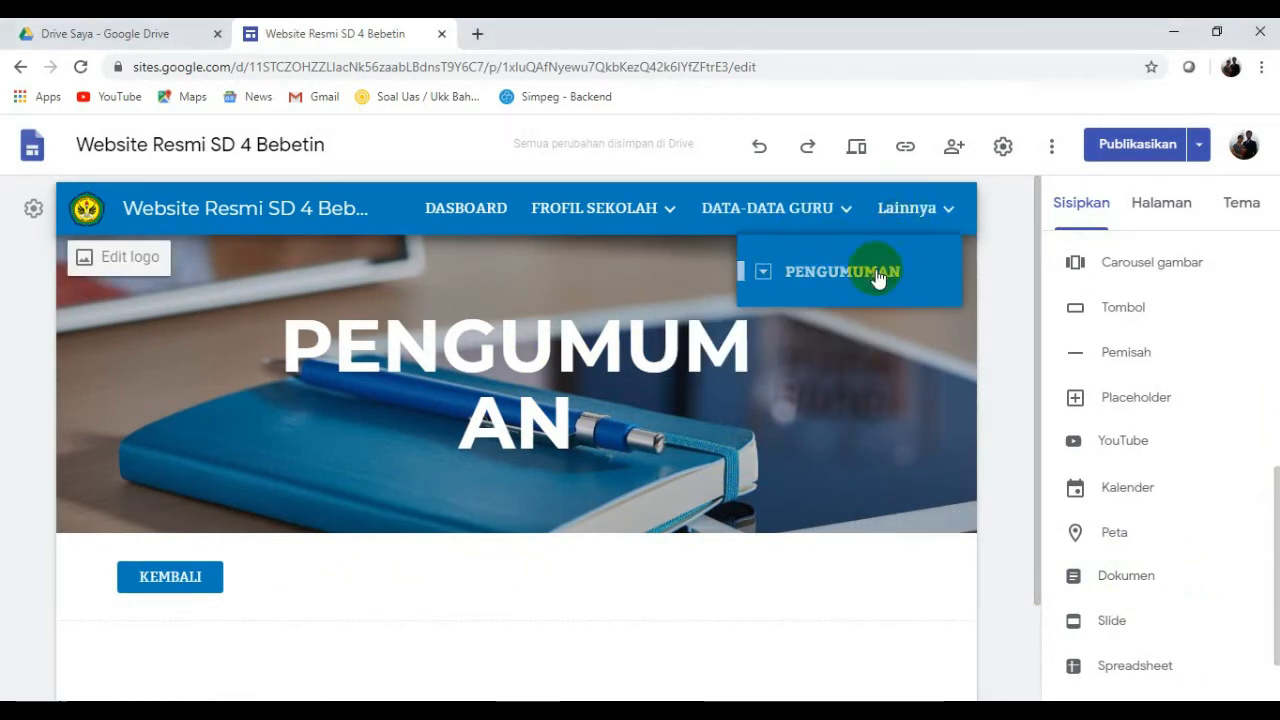
click(764, 271)
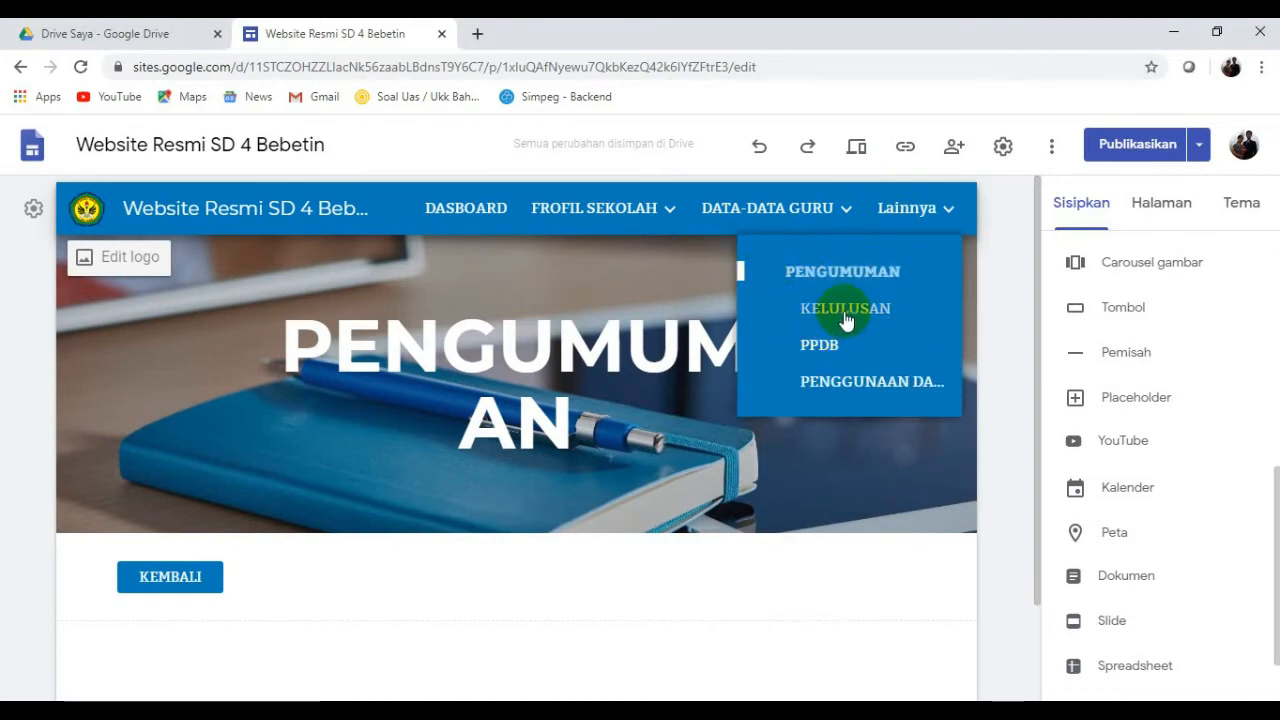
click(845, 312)
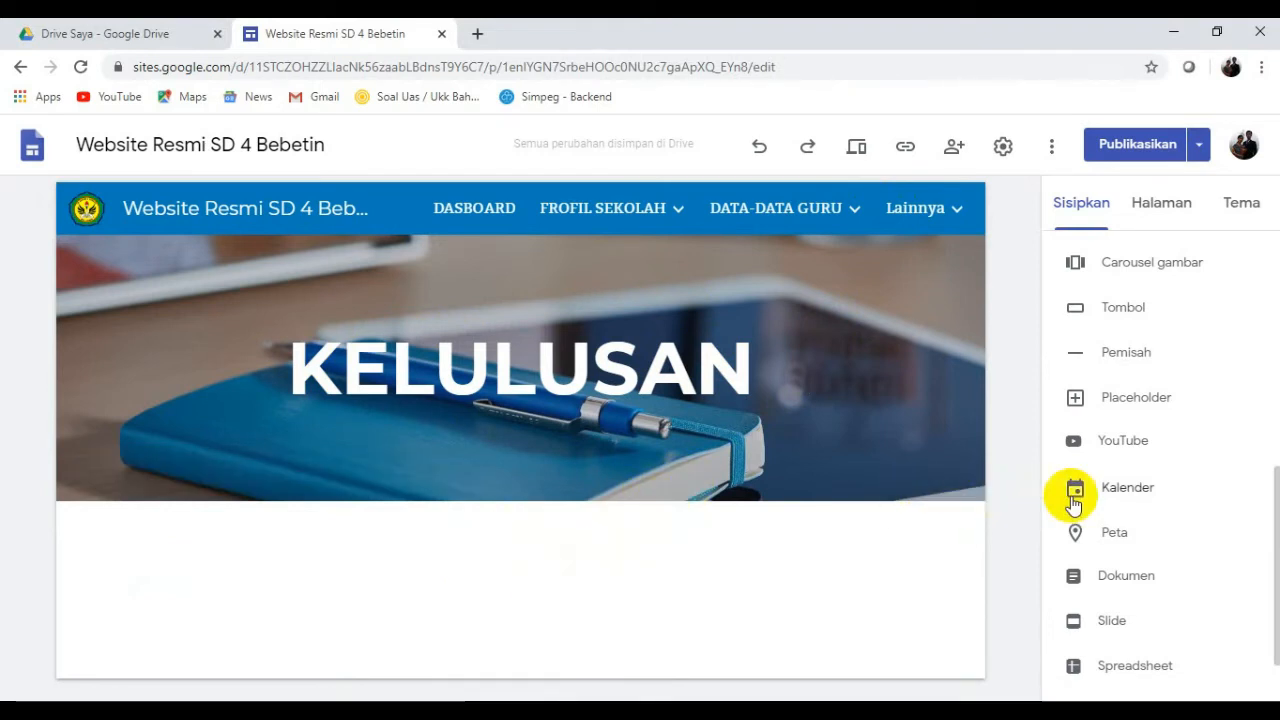
Insert the SK KELULUSAN document from Drive's last-month files into the KELULUSAN page.
click(1126, 574)
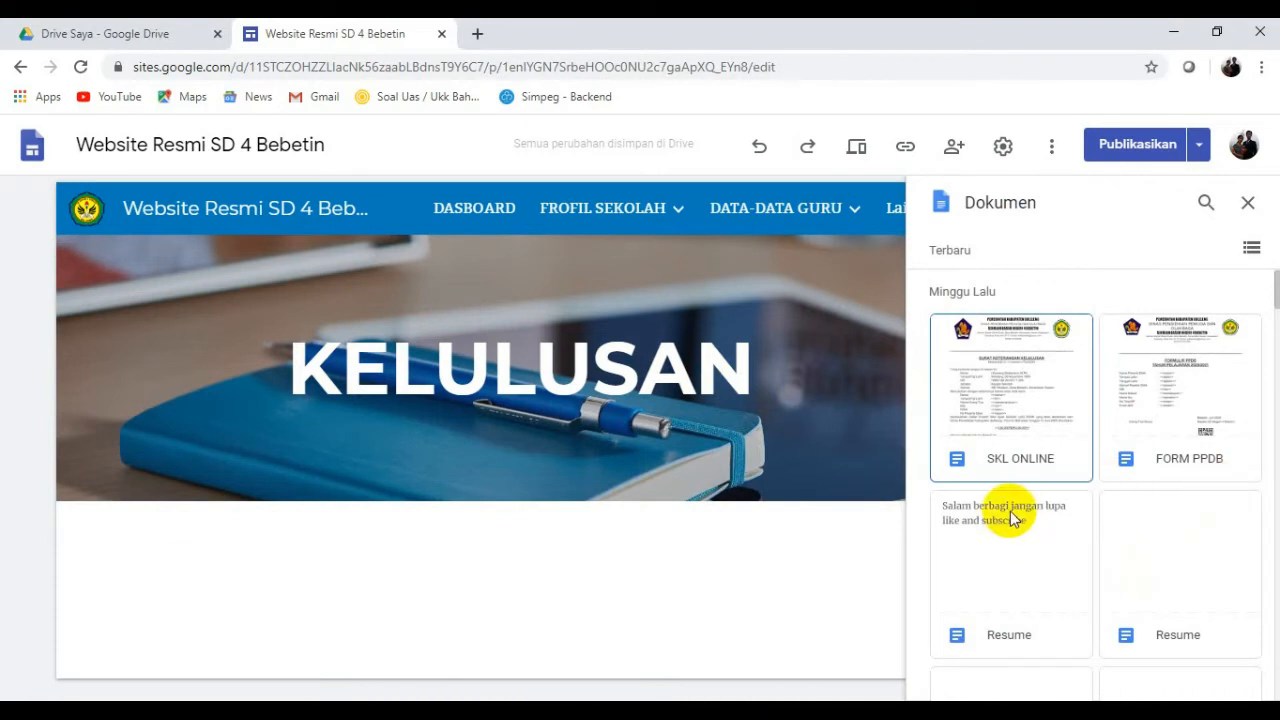
scroll(1088, 534, down, 1)
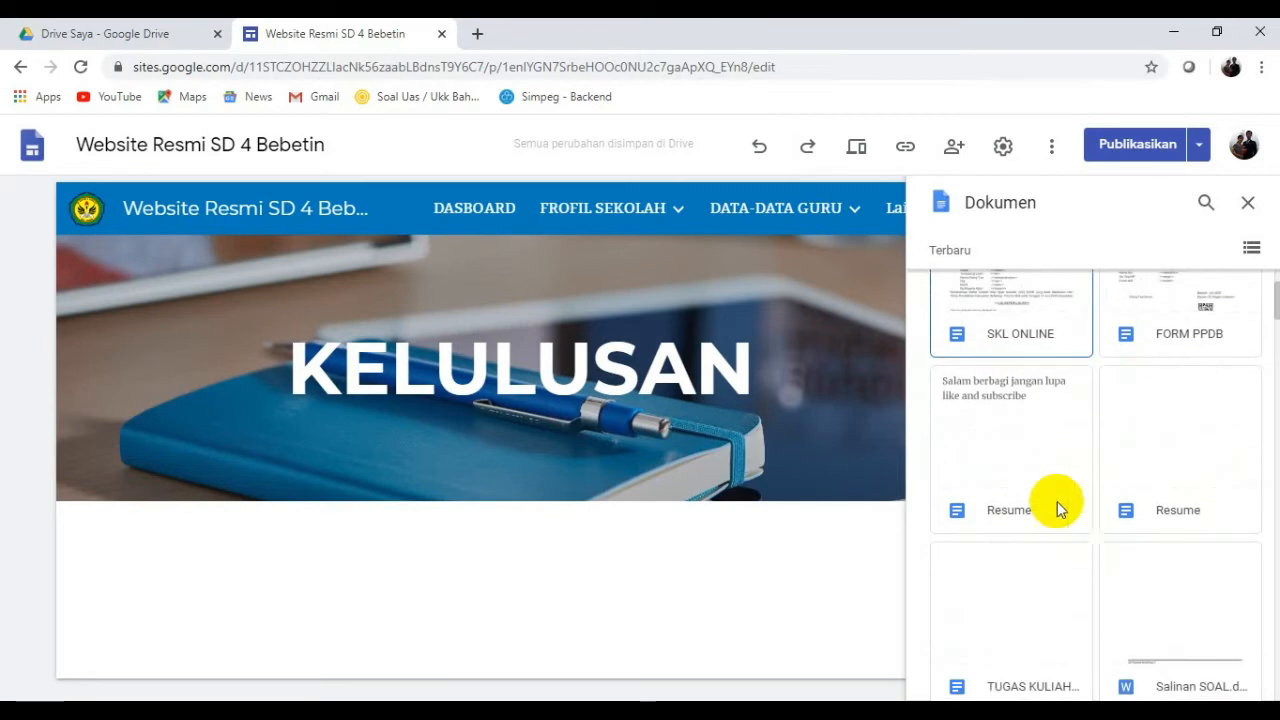
scroll(1057, 508, up, 1)
scroll(1014, 460, up, 1)
scroll(1008, 466, down, 4)
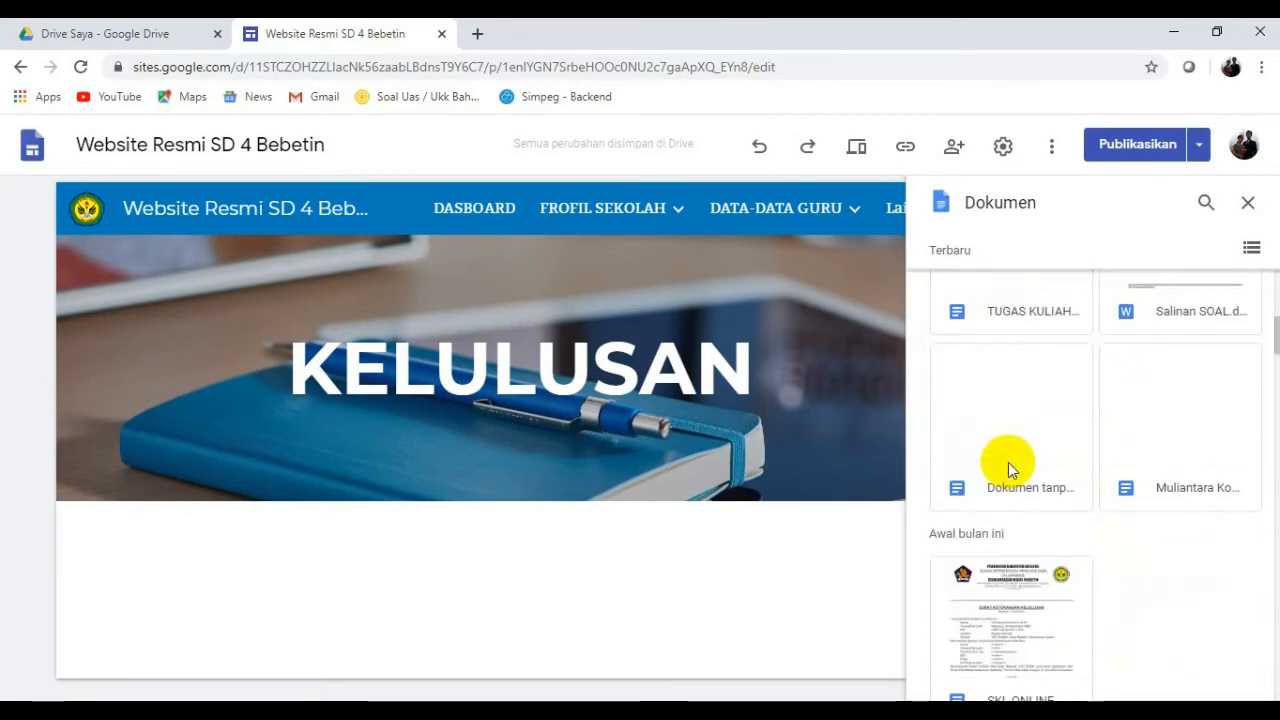
scroll(1045, 497, down, 2)
scroll(1045, 497, up, 2)
scroll(1045, 497, down, 2)
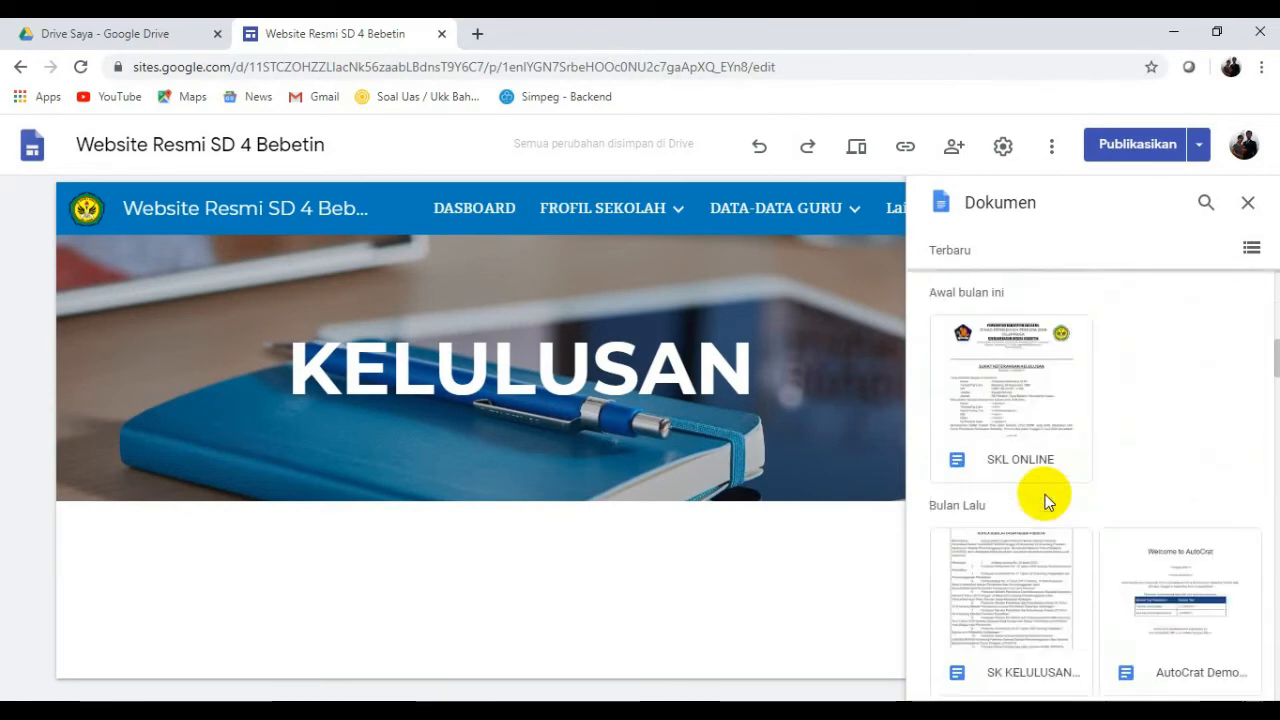
scroll(1045, 500, up, 5)
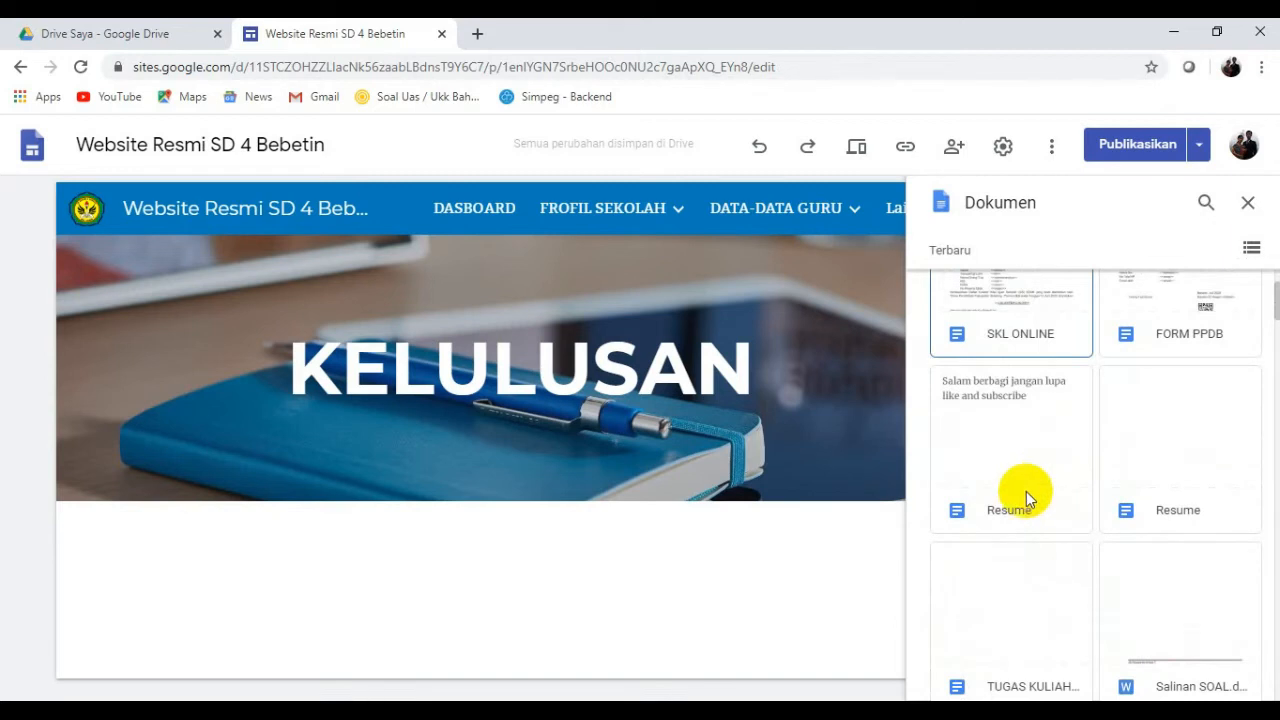
scroll(1026, 491, down, 4)
scroll(1029, 537, down, 2)
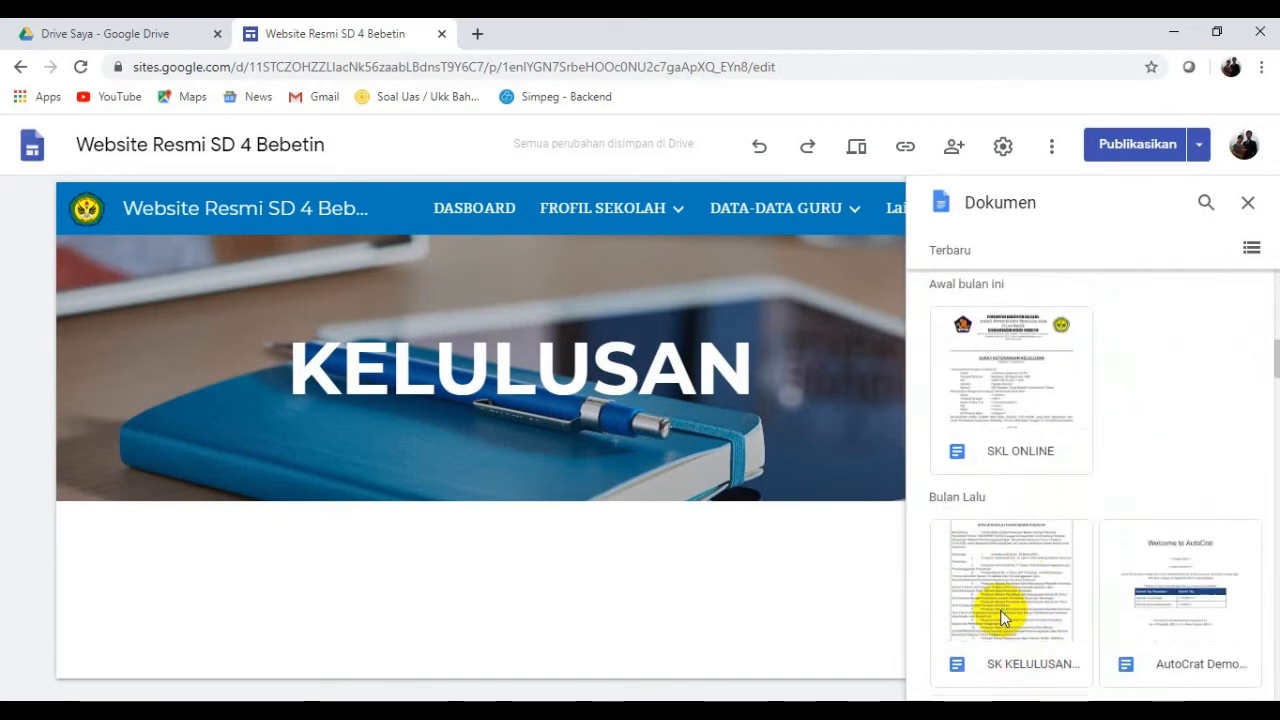
click(1003, 617)
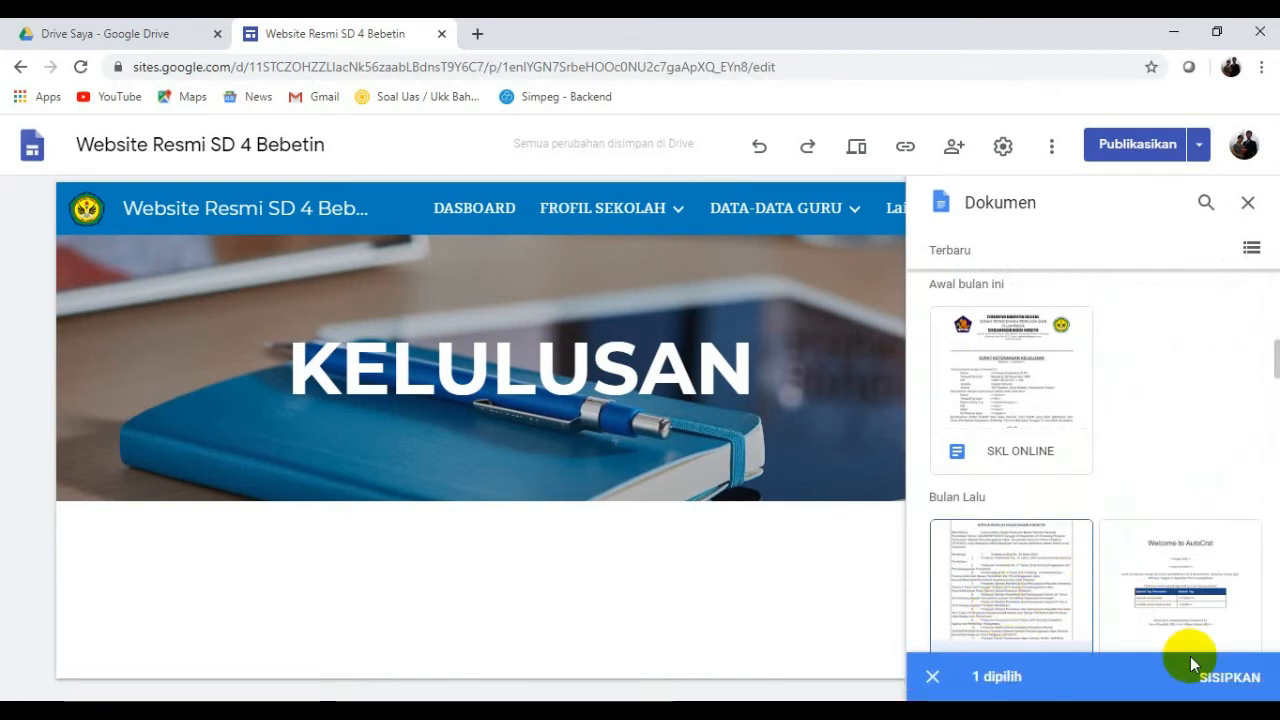
click(1222, 677)
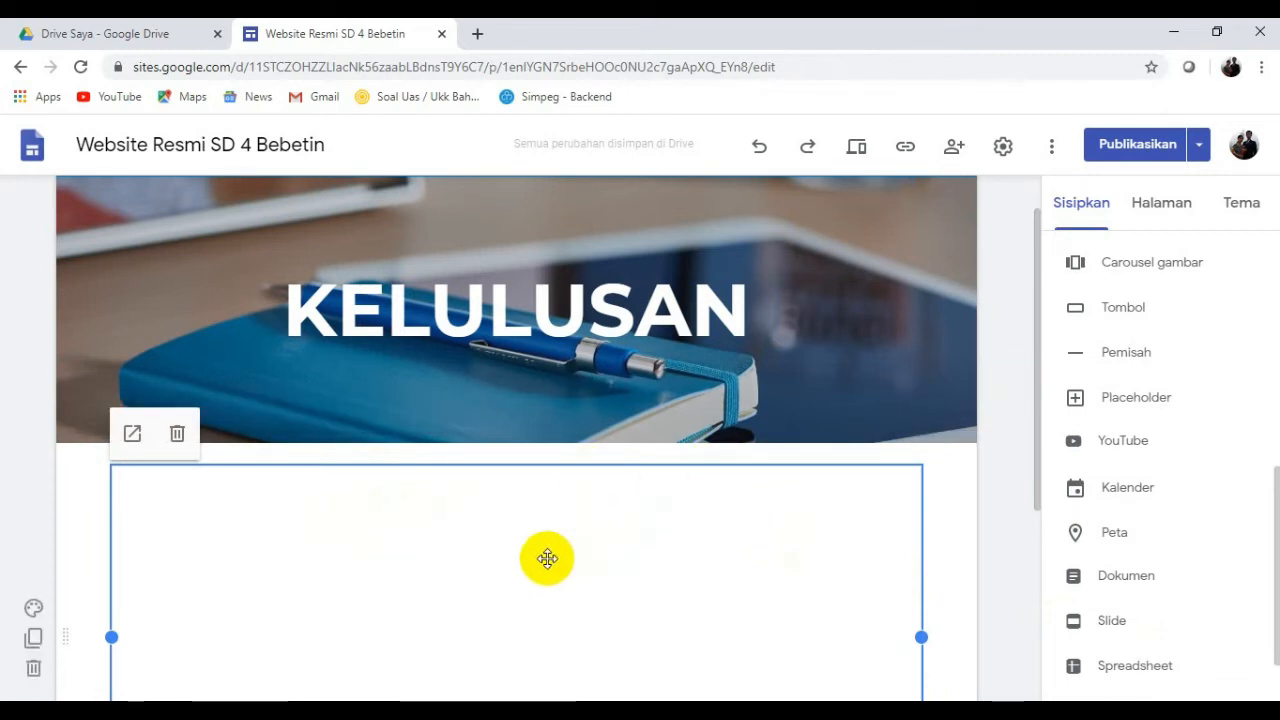
Enlarge the embedded SK KELULUSAN document downward in several stages so more of its text fits in the frame.
scroll(547, 558, down, 3)
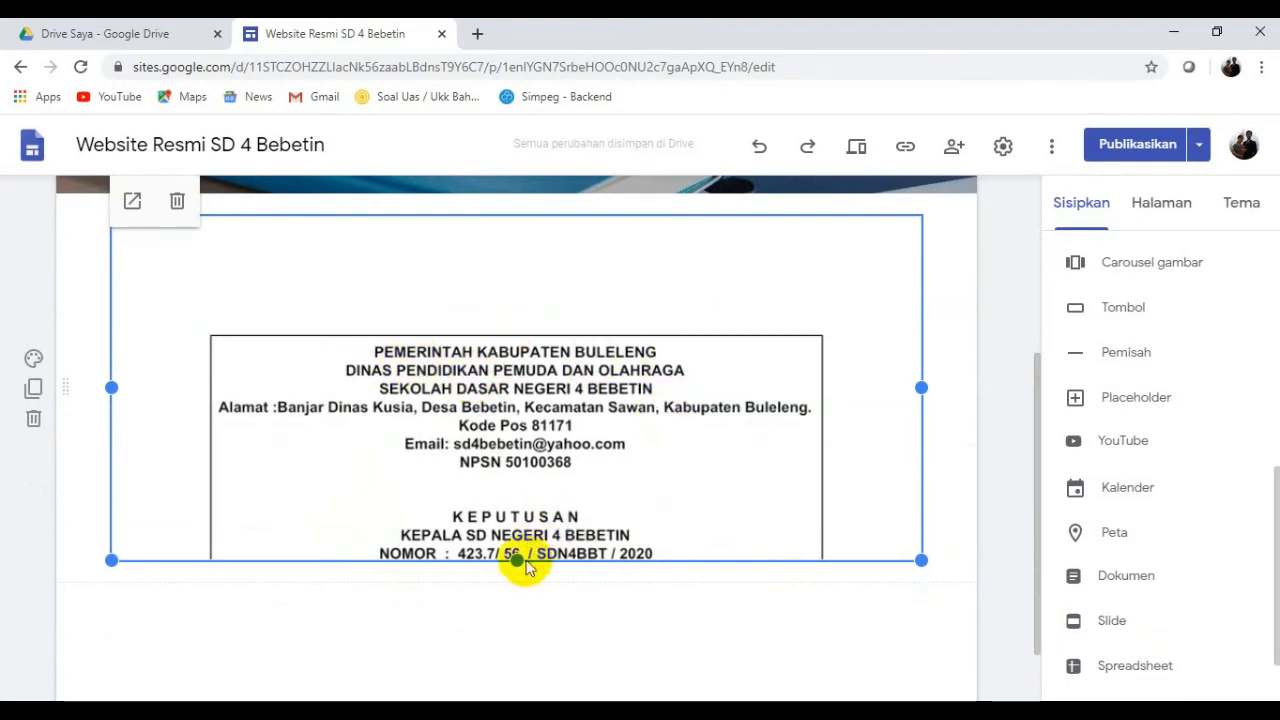
drag(515, 562, 516, 693)
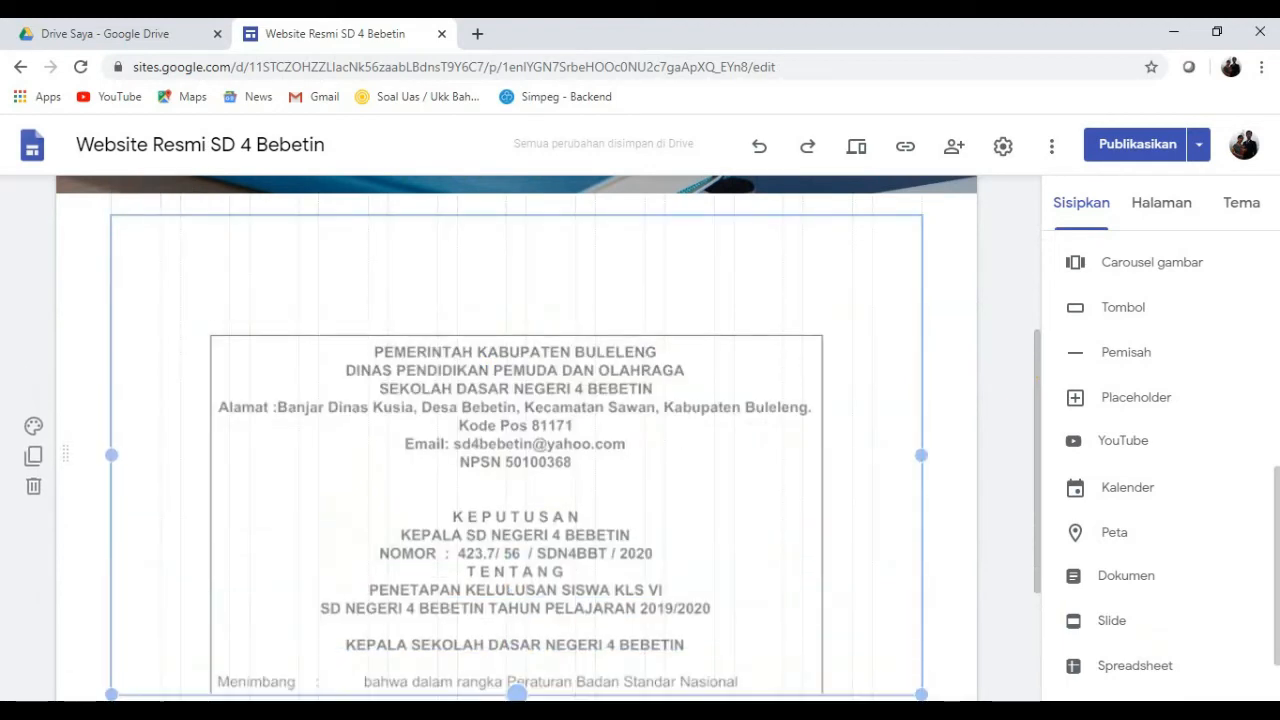
scroll(560, 617, down, 2)
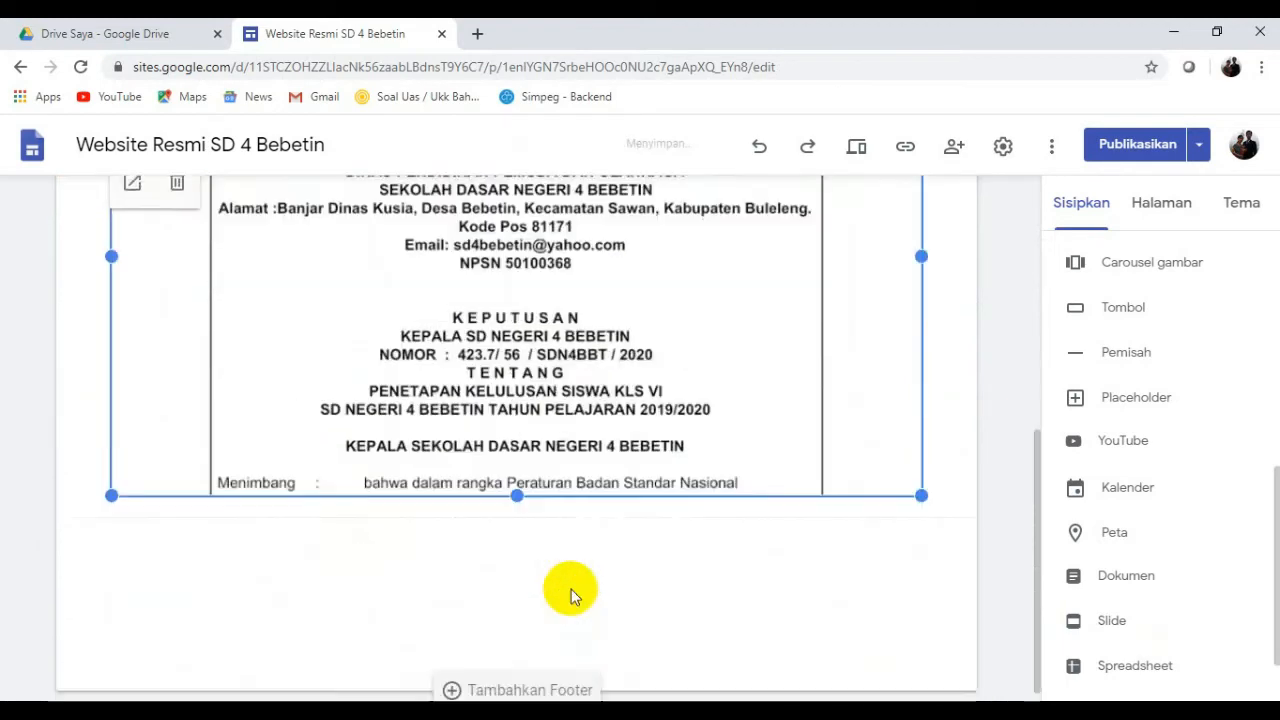
drag(526, 493, 523, 591)
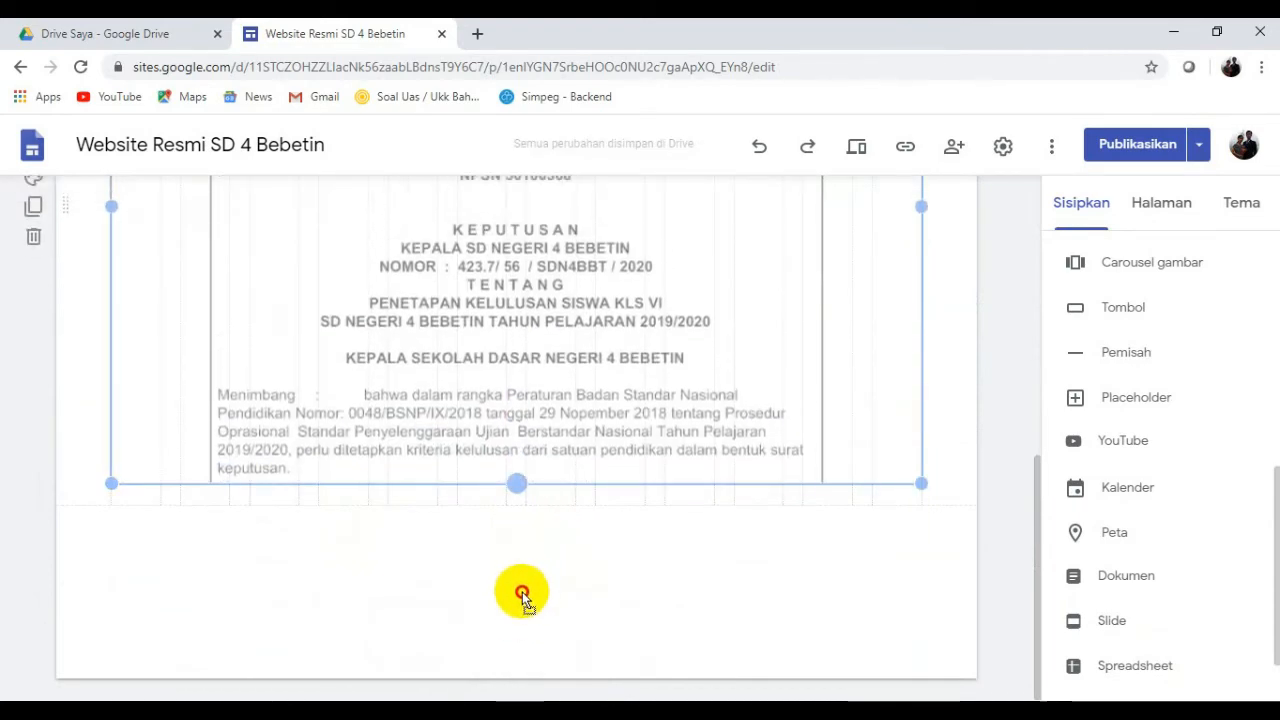
scroll(601, 552, up, 4)
scroll(601, 552, down, 2)
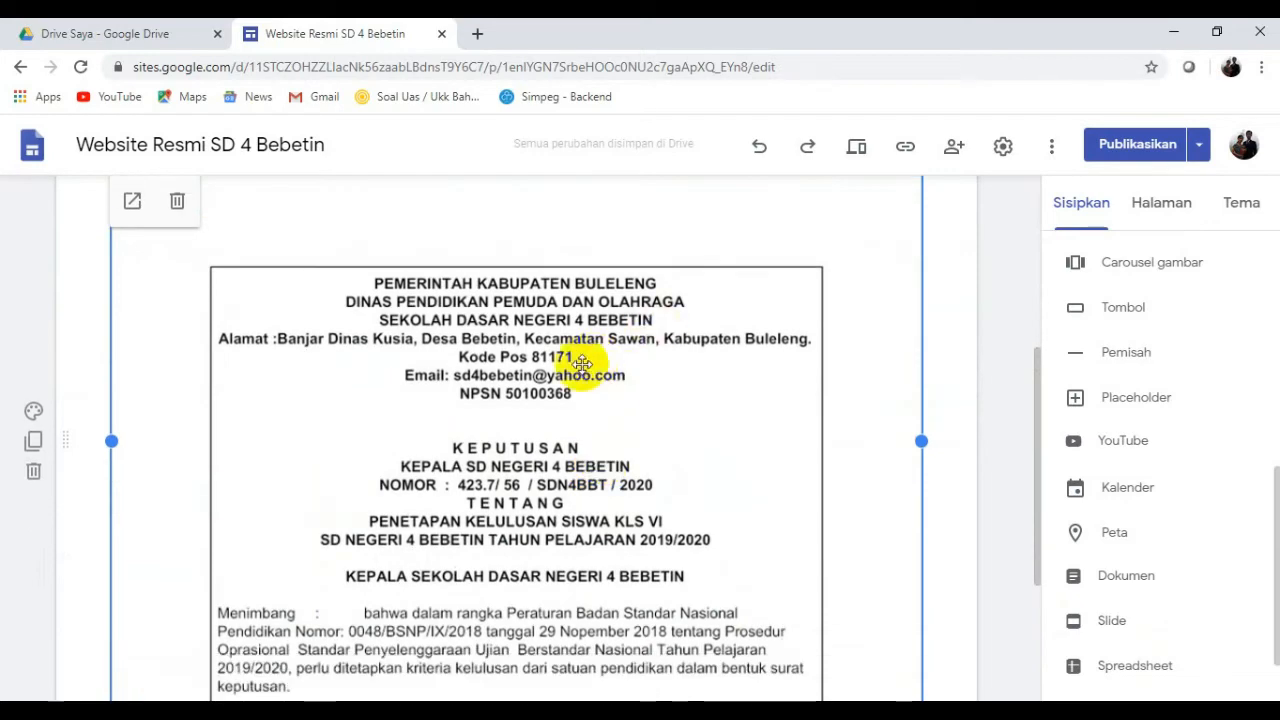
scroll(548, 460, down, 3)
scroll(506, 485, up, 1)
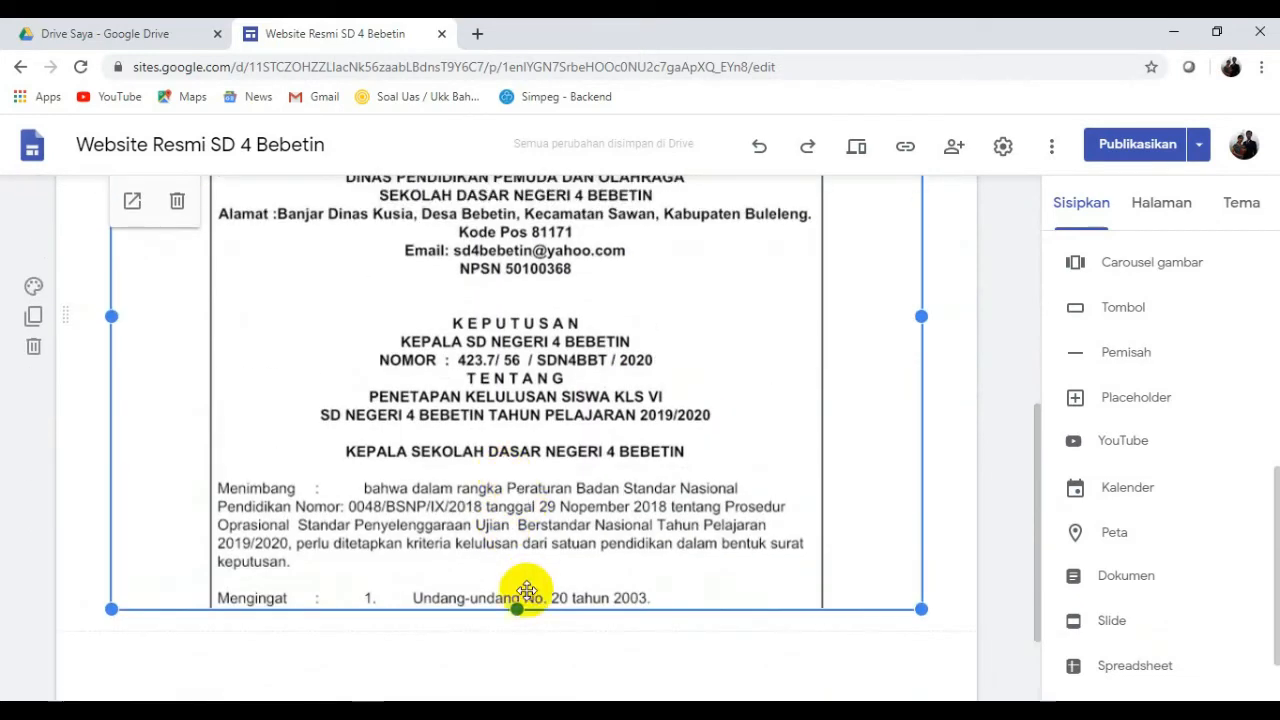
scroll(526, 591, down, 2)
drag(522, 486, 512, 640)
scroll(628, 440, up, 5)
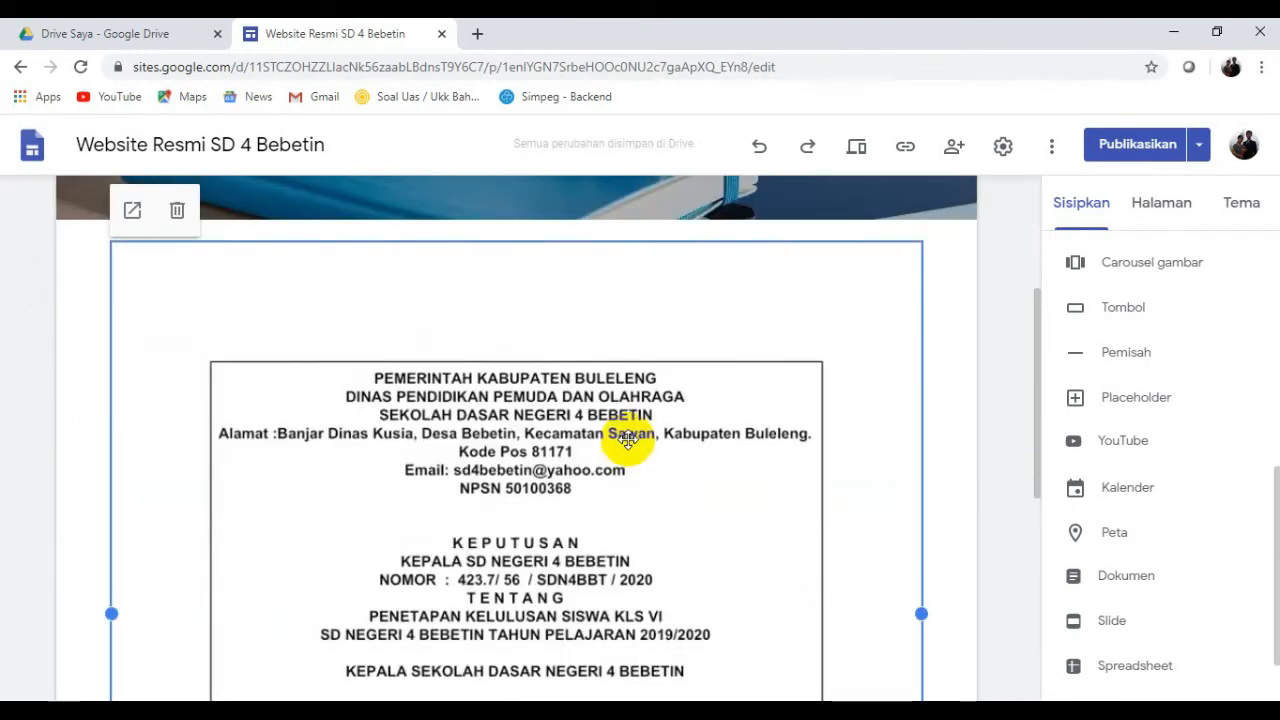
Open the PPDB subpage nested under PENGUMUMAN in the site navigation.
scroll(514, 306, up, 1)
scroll(538, 385, up, 1)
scroll(550, 300, down, 3)
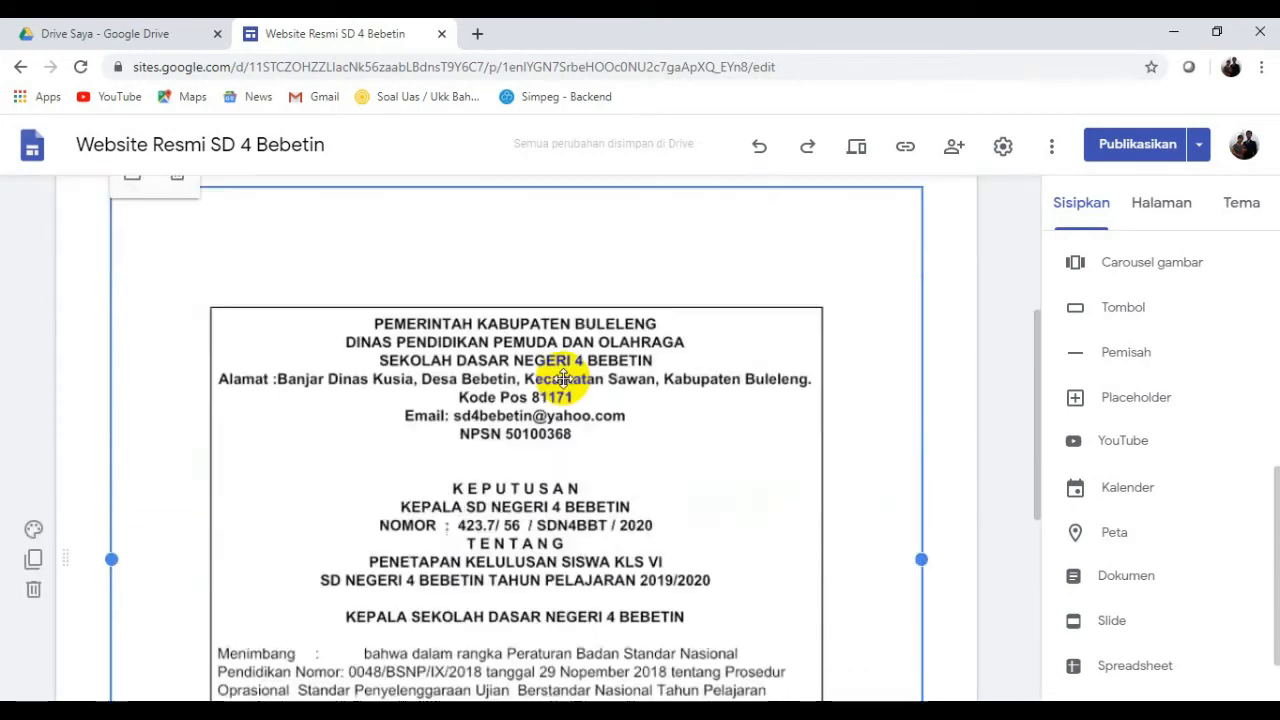
scroll(553, 380, up, 3)
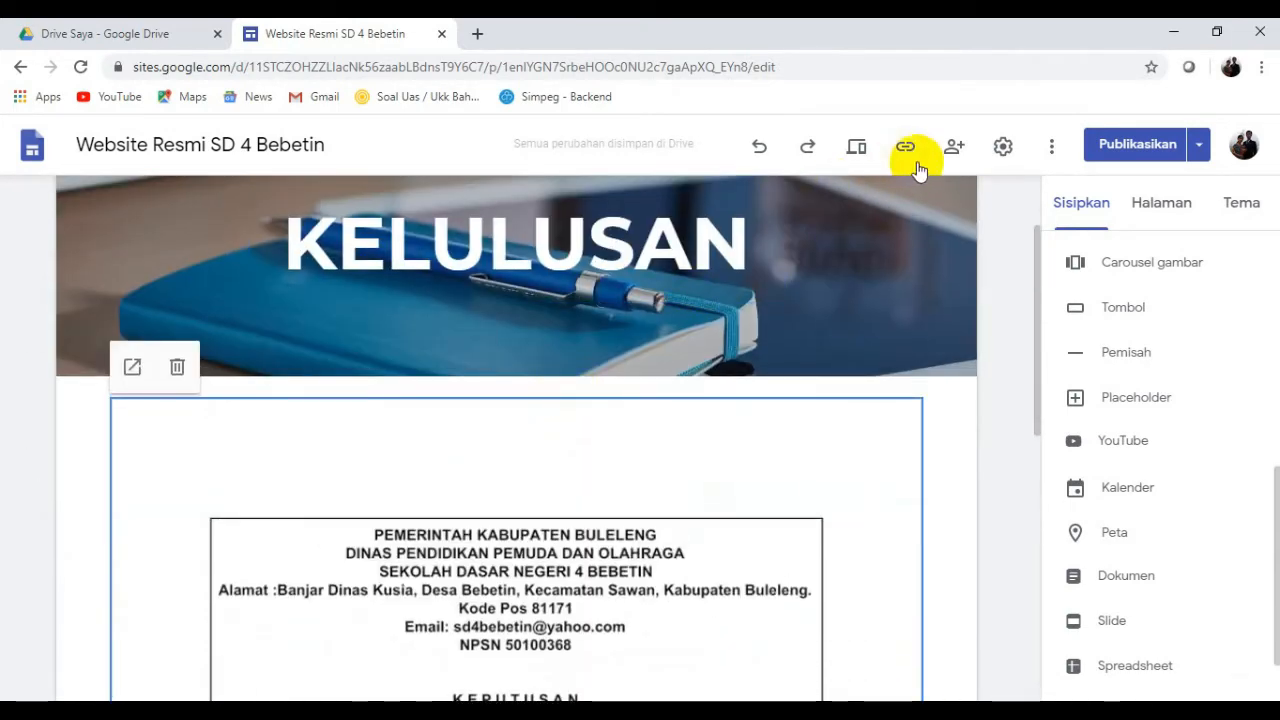
click(846, 230)
scroll(791, 271, up, 1)
mouse_move(931, 215)
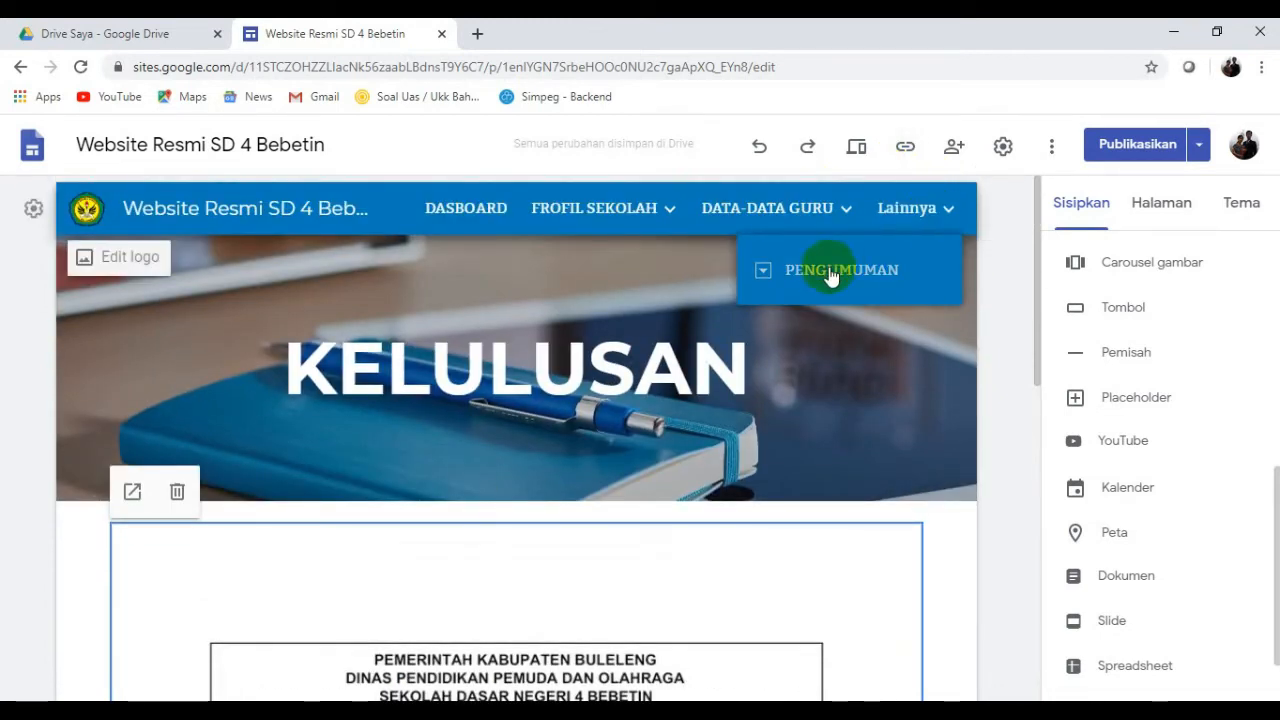
click(763, 272)
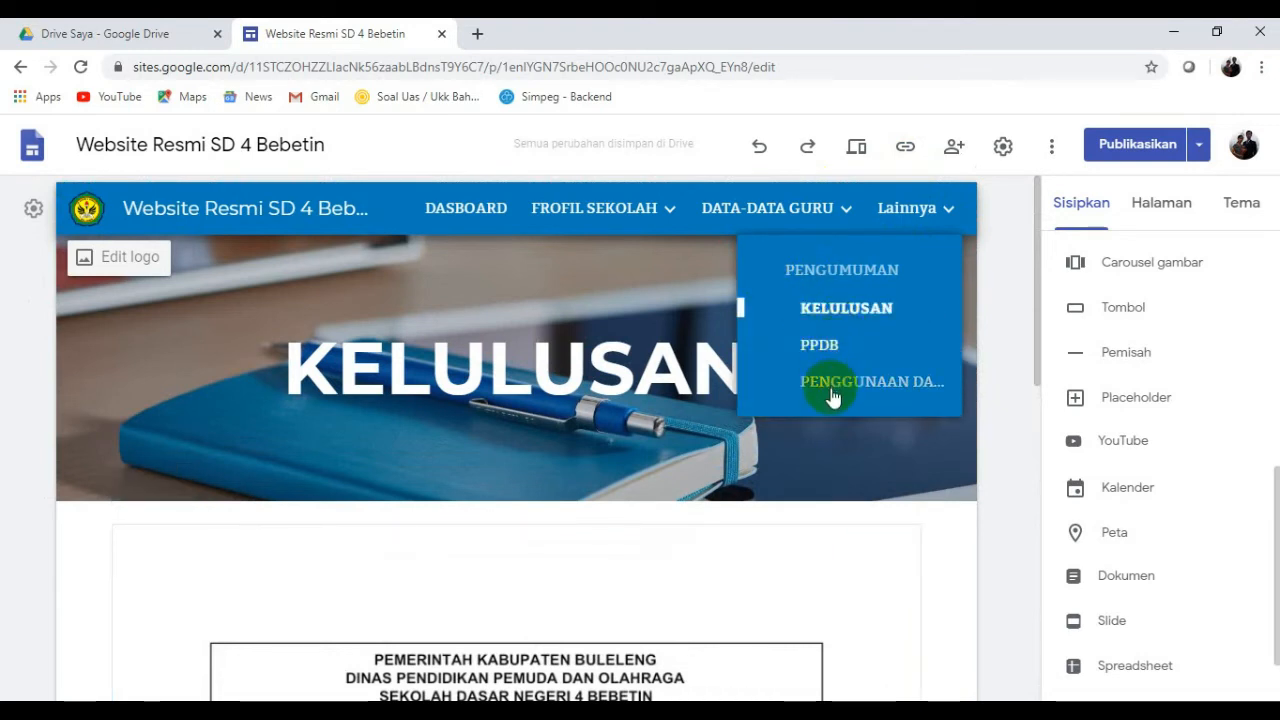
click(819, 346)
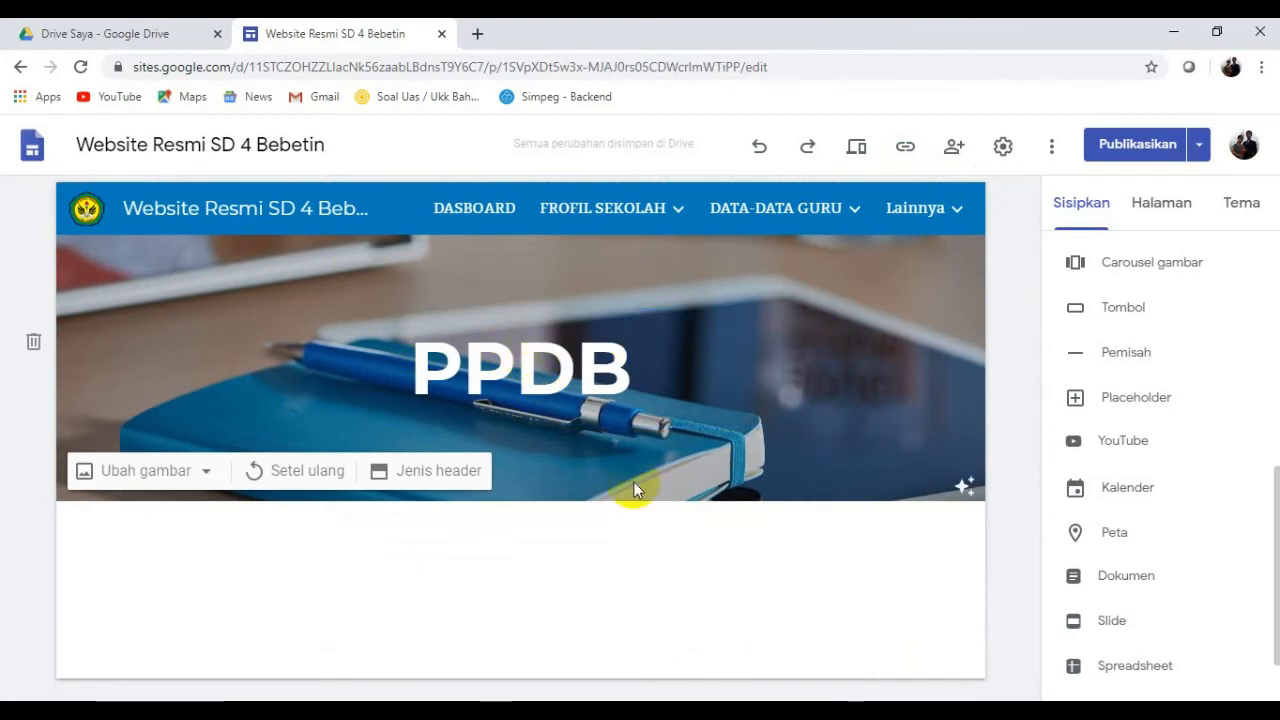
Insert the FORM PPDB document from Drive's last-week files into the PPDB page.
click(1127, 577)
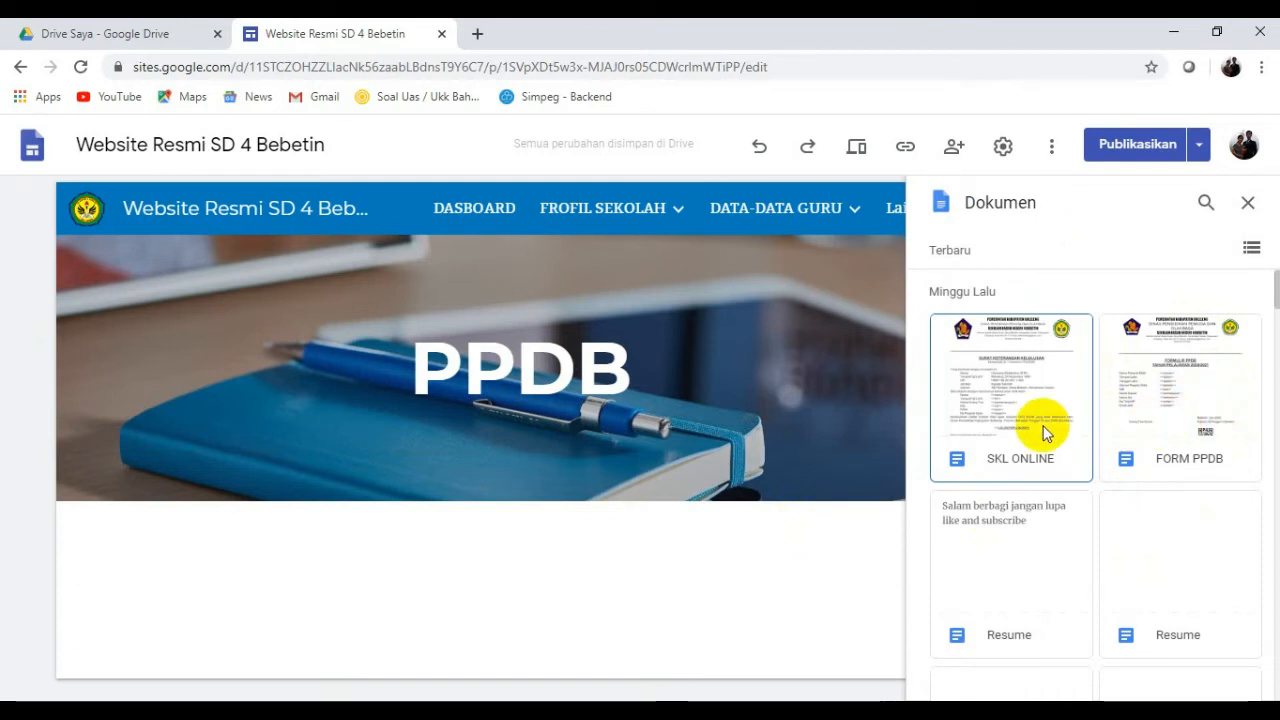
click(1192, 414)
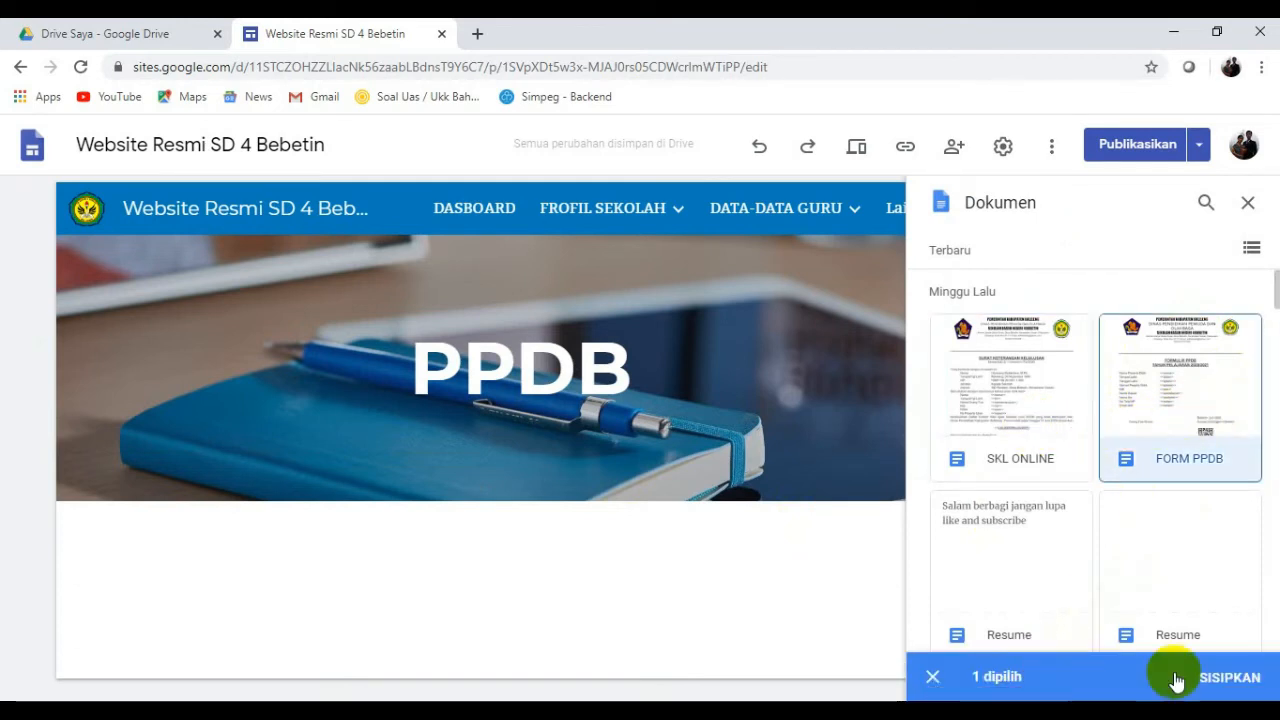
click(1228, 678)
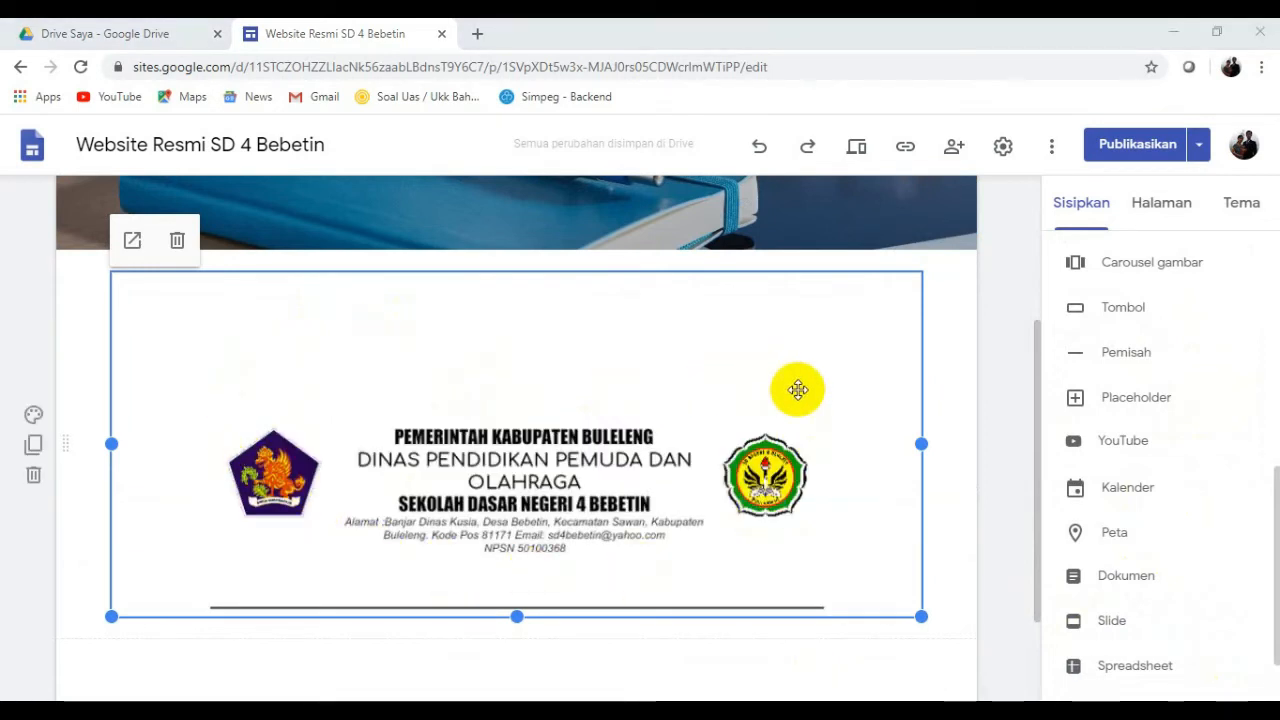
Look through the FROFIL SEKOLAH, DATA-DATA GURU and PENGUMUMAN submenus in the site navigation, ending on the PPDB page.
scroll(797, 389, up, 3)
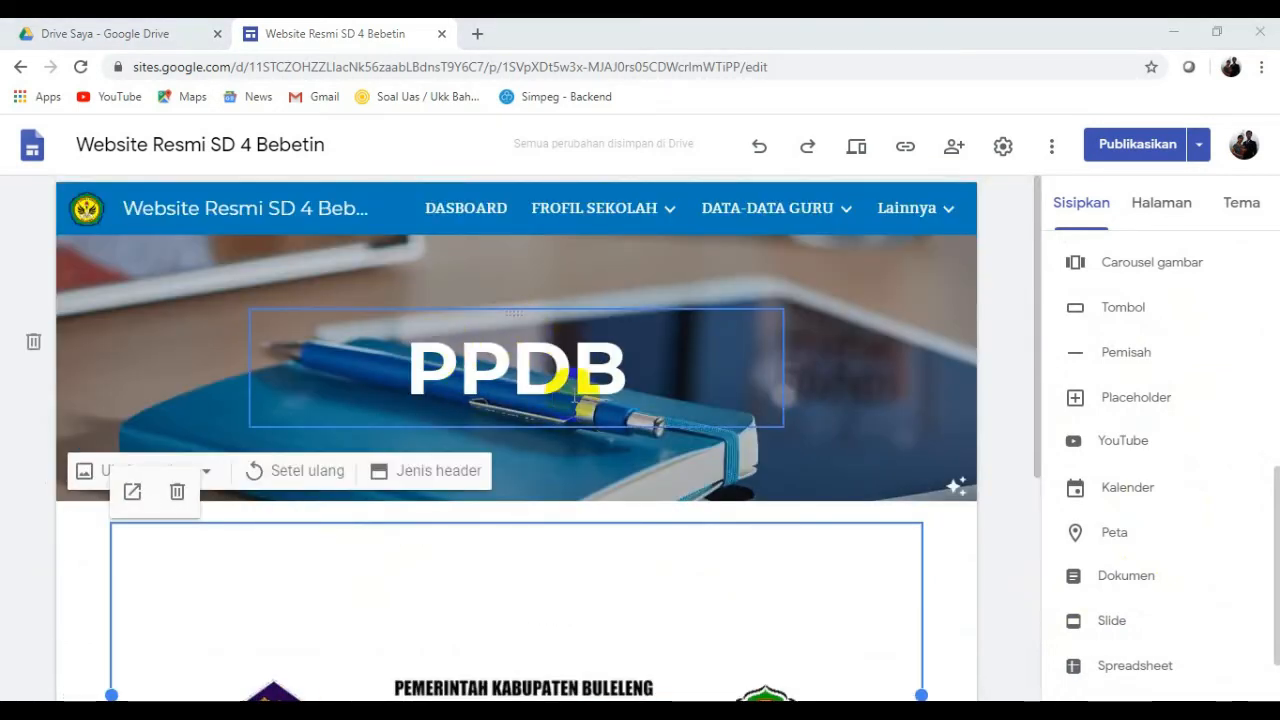
mouse_move(575, 215)
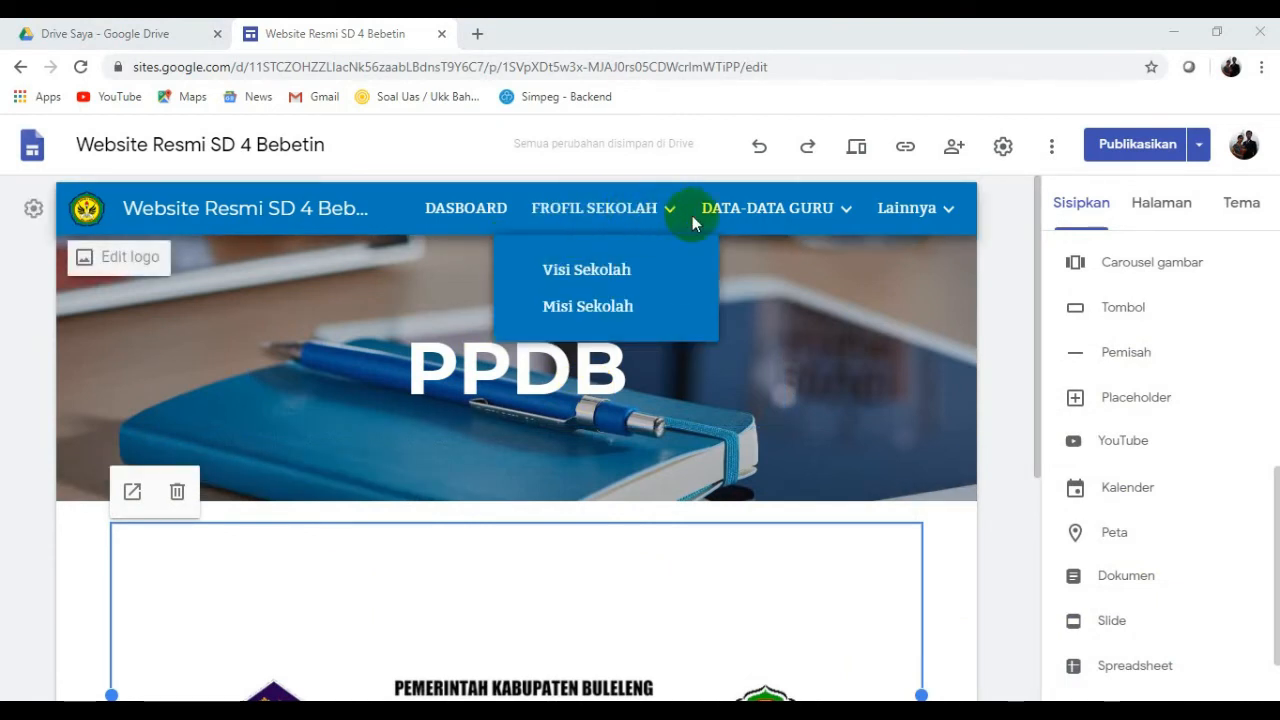
mouse_move(877, 215)
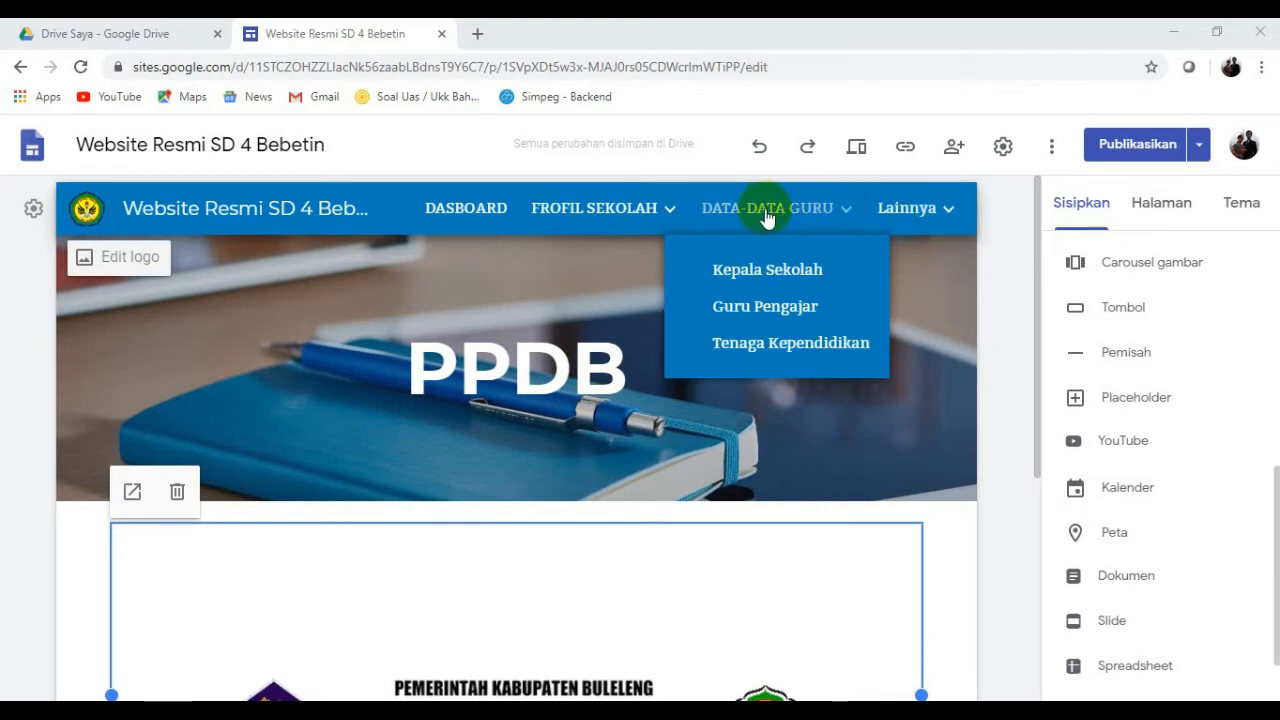
mouse_move(645, 212)
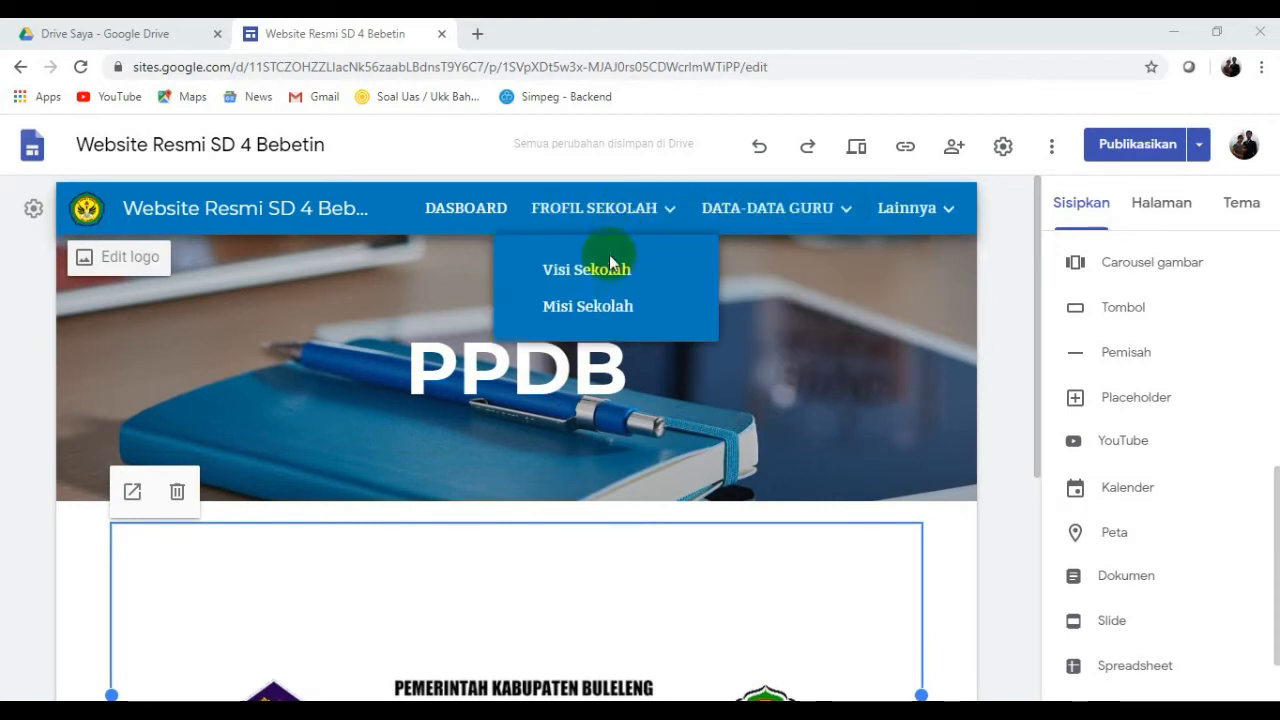
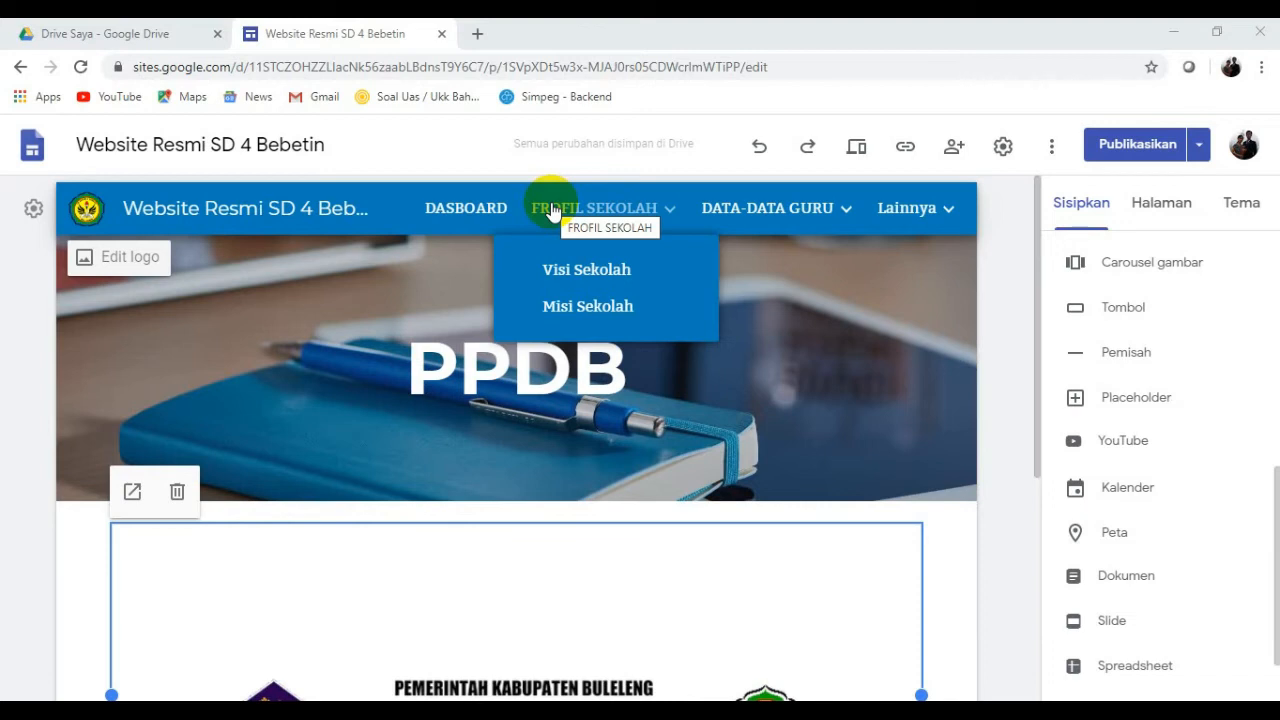
mouse_move(928, 214)
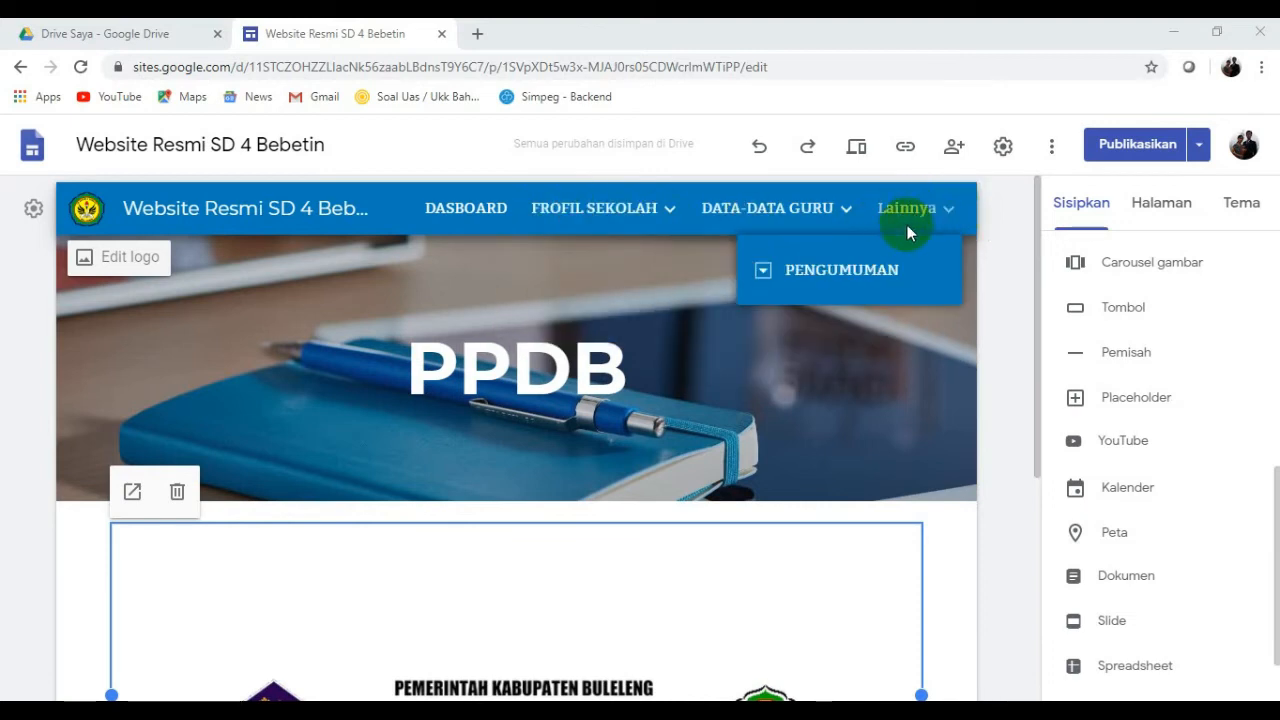
click(764, 272)
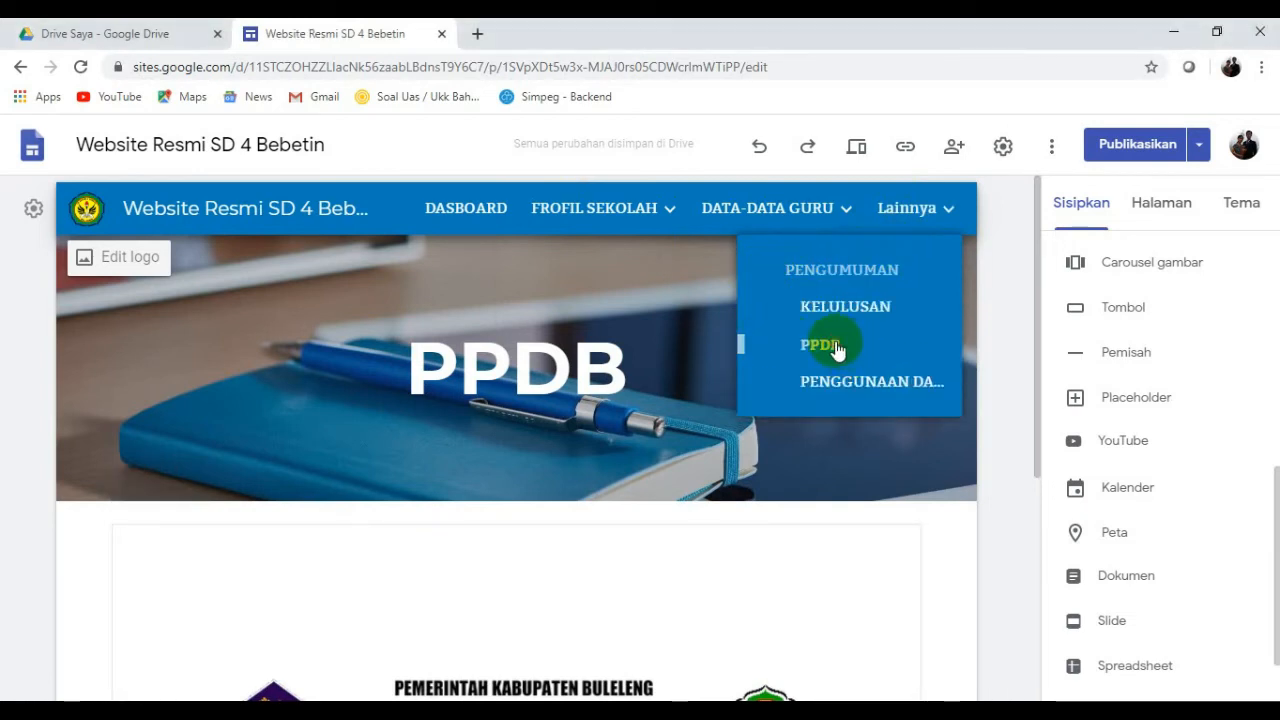
click(825, 349)
Start inserting a YouTube video on the PPDB page and search for videos by the creator's name.
scroll(760, 565, down, 4)
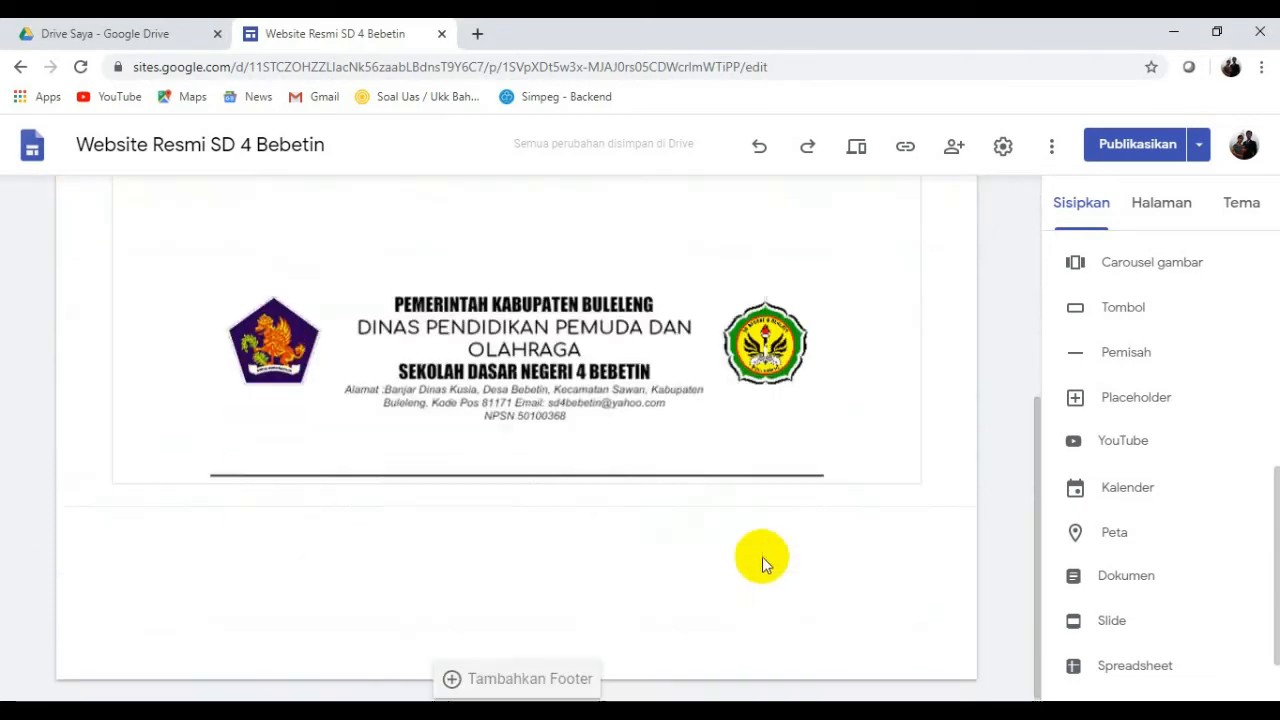
scroll(762, 557, up, 4)
scroll(857, 503, down, 4)
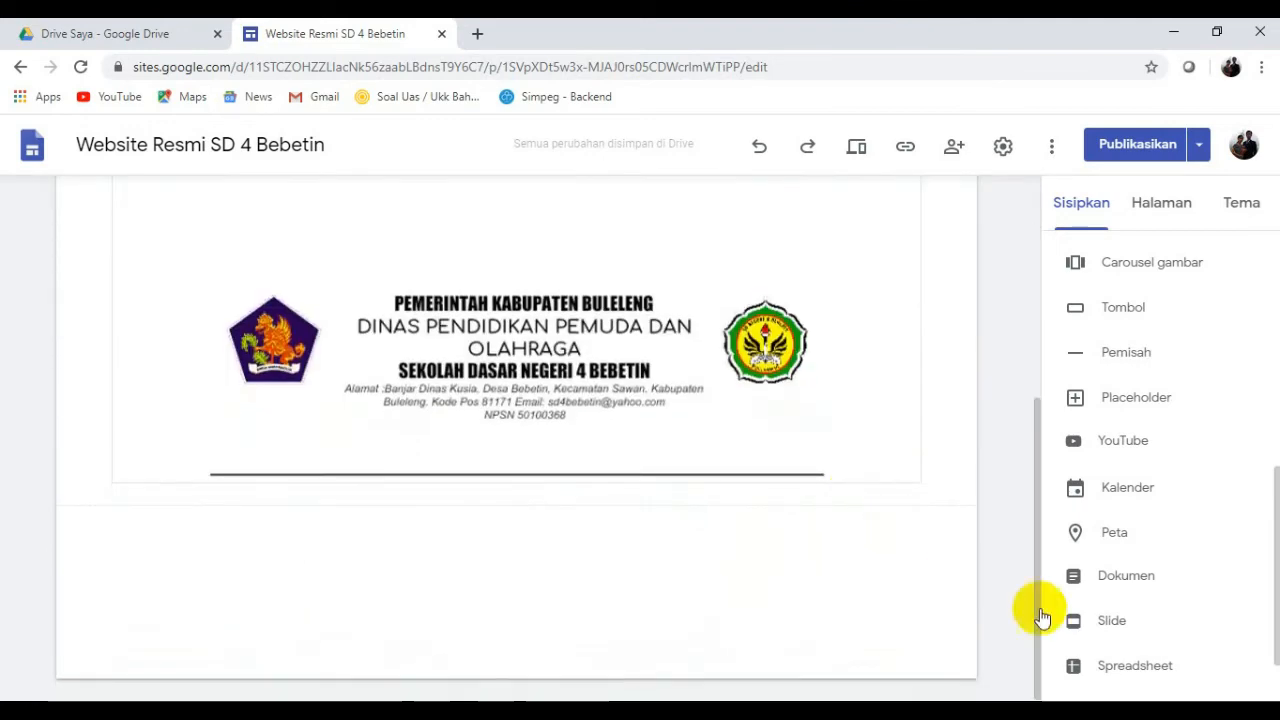
click(1128, 444)
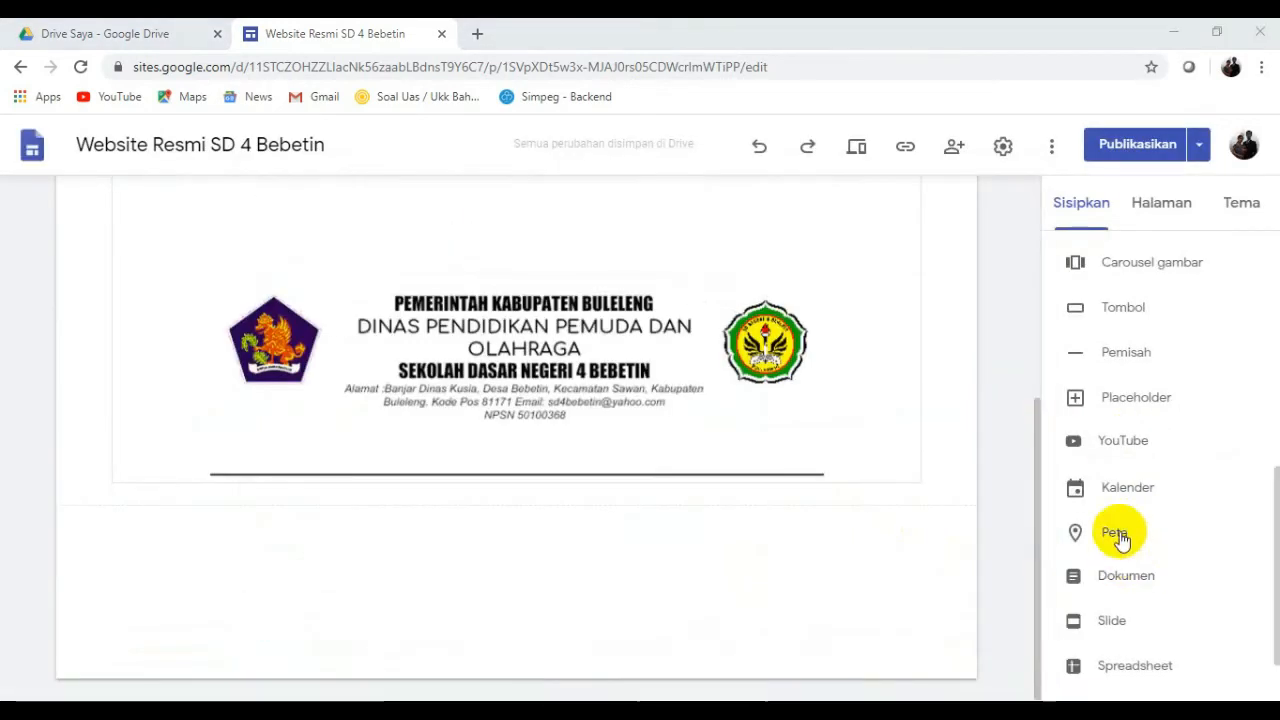
click(1130, 443)
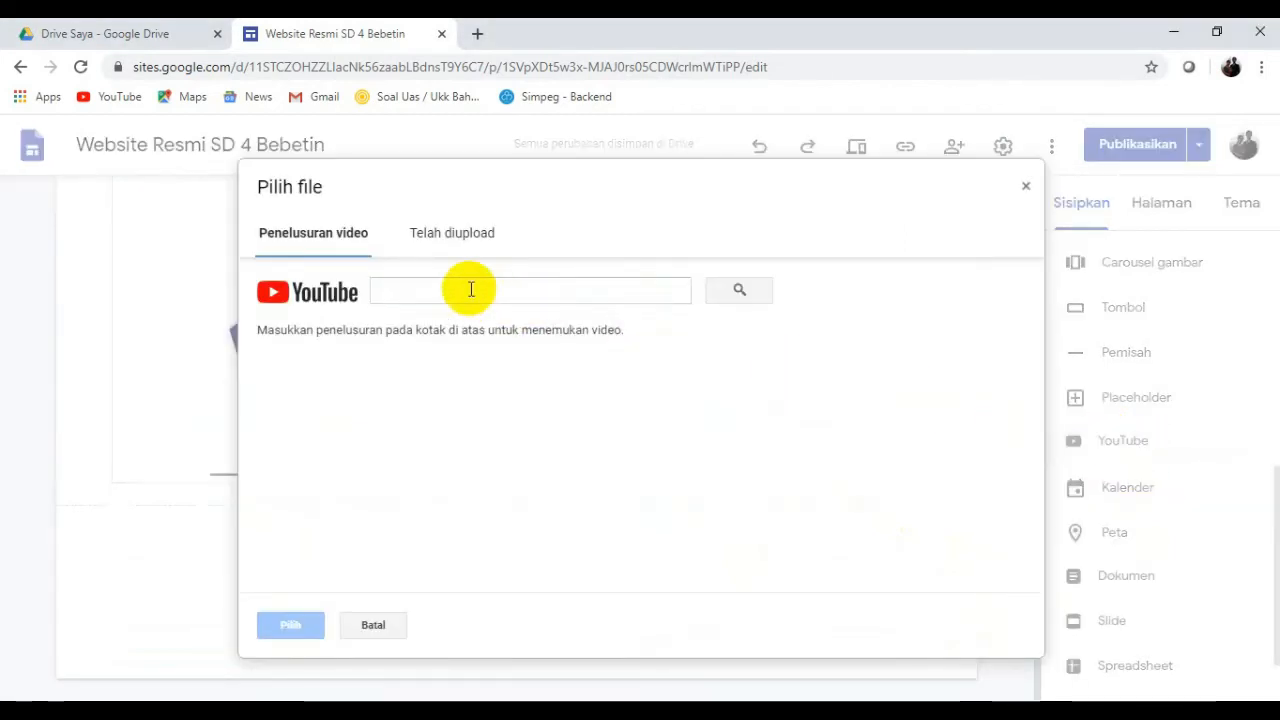
click(471, 289)
text(muliantara)
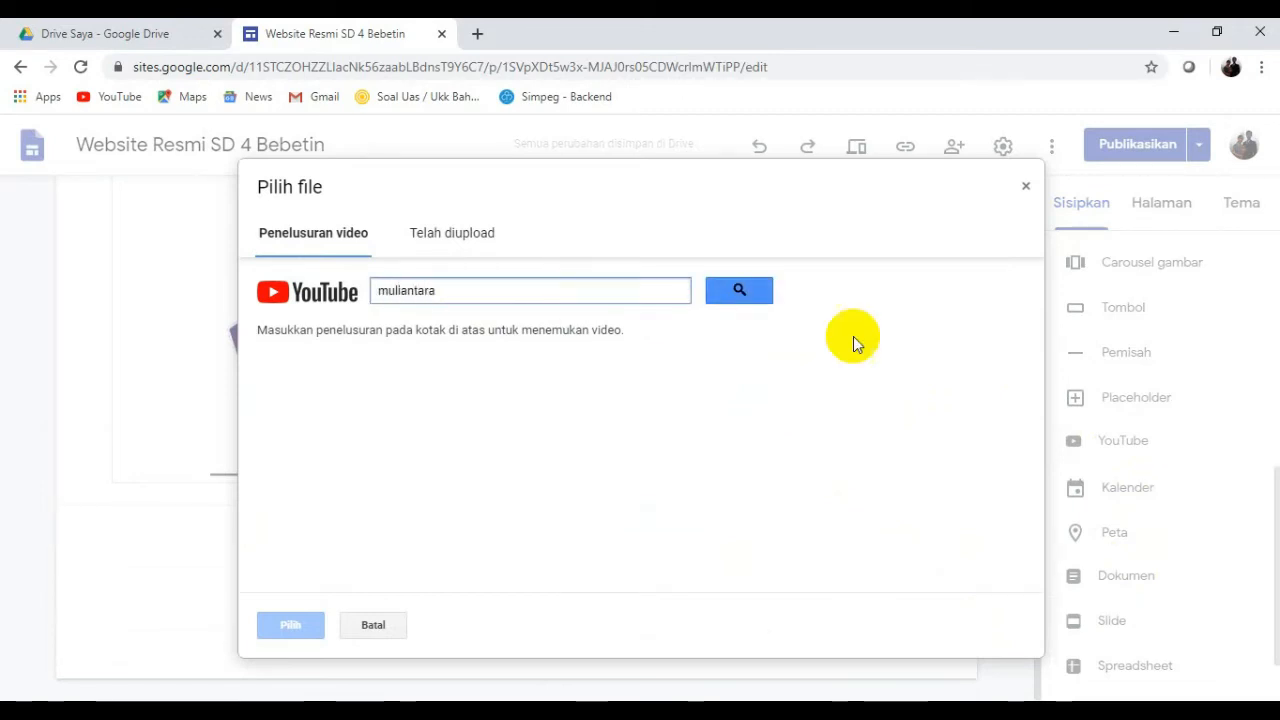
click(738, 290)
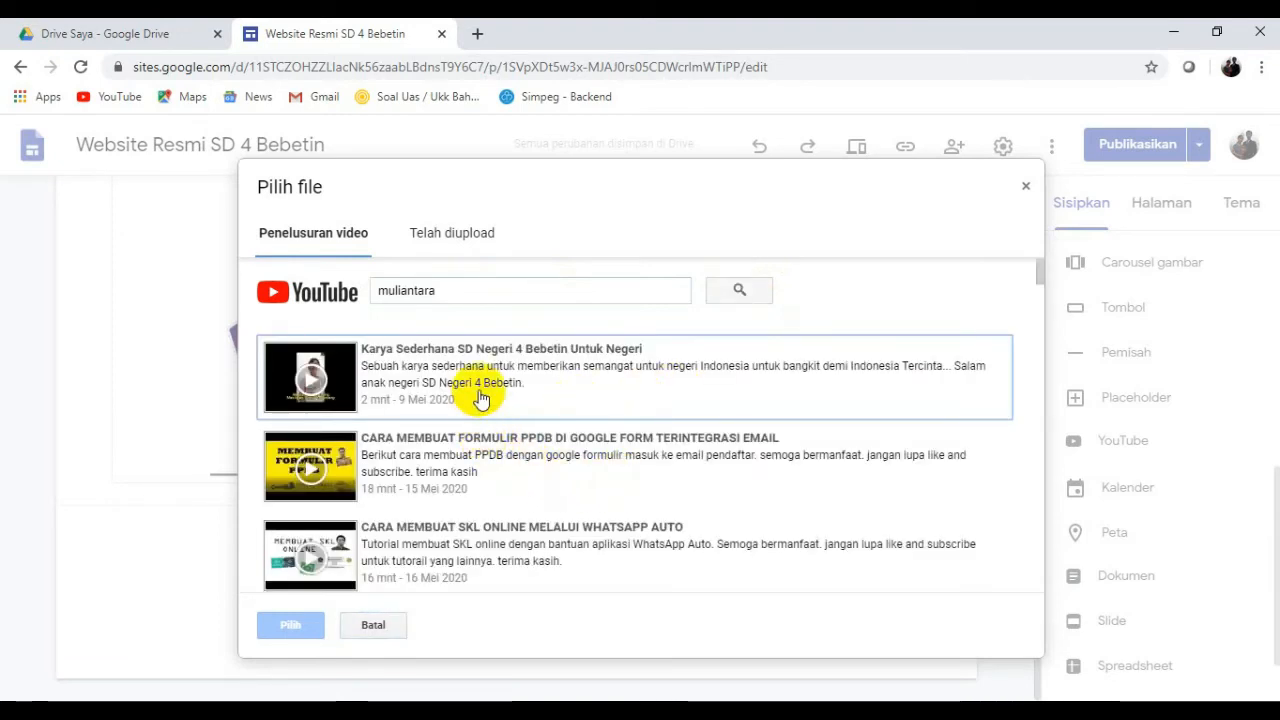
Insert the video "CARA MEMBUAT FORMULIR PPDB DI GOOGLE FORM TERINTEGRASI EMAIL" from the search results below the embedded form.
scroll(589, 362, down, 3)
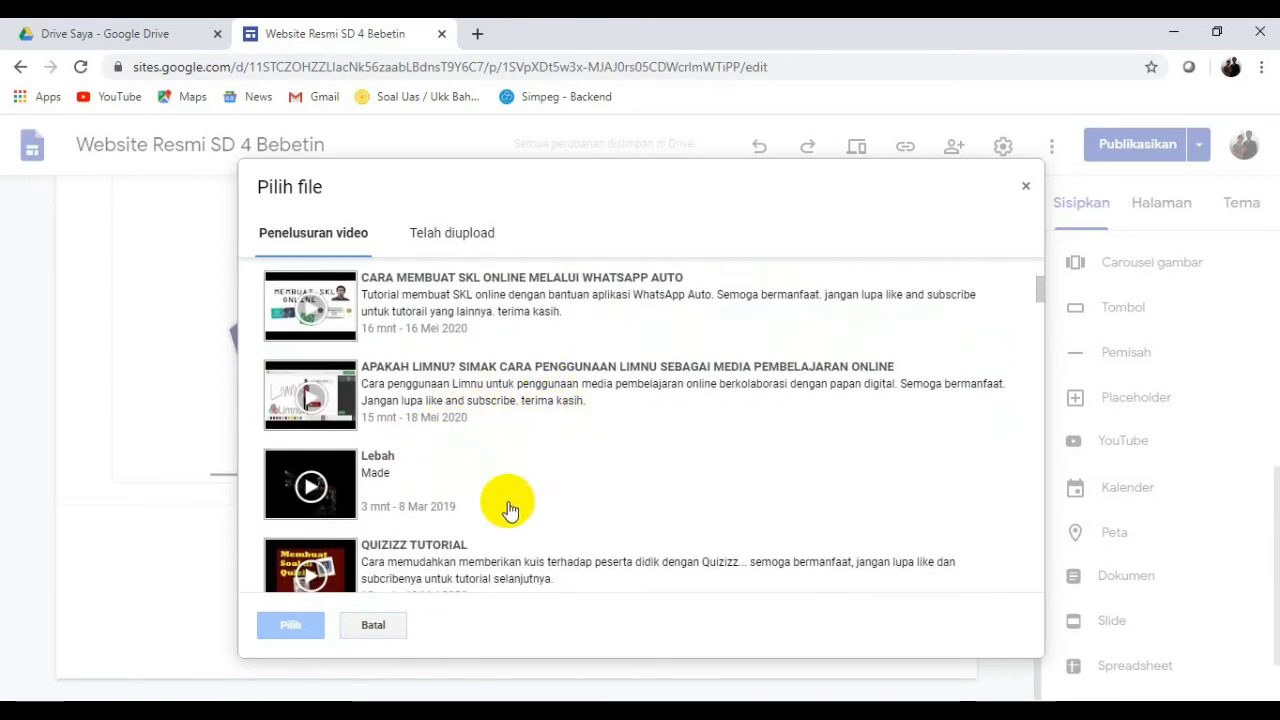
scroll(506, 510, down, 2)
scroll(507, 510, down, 6)
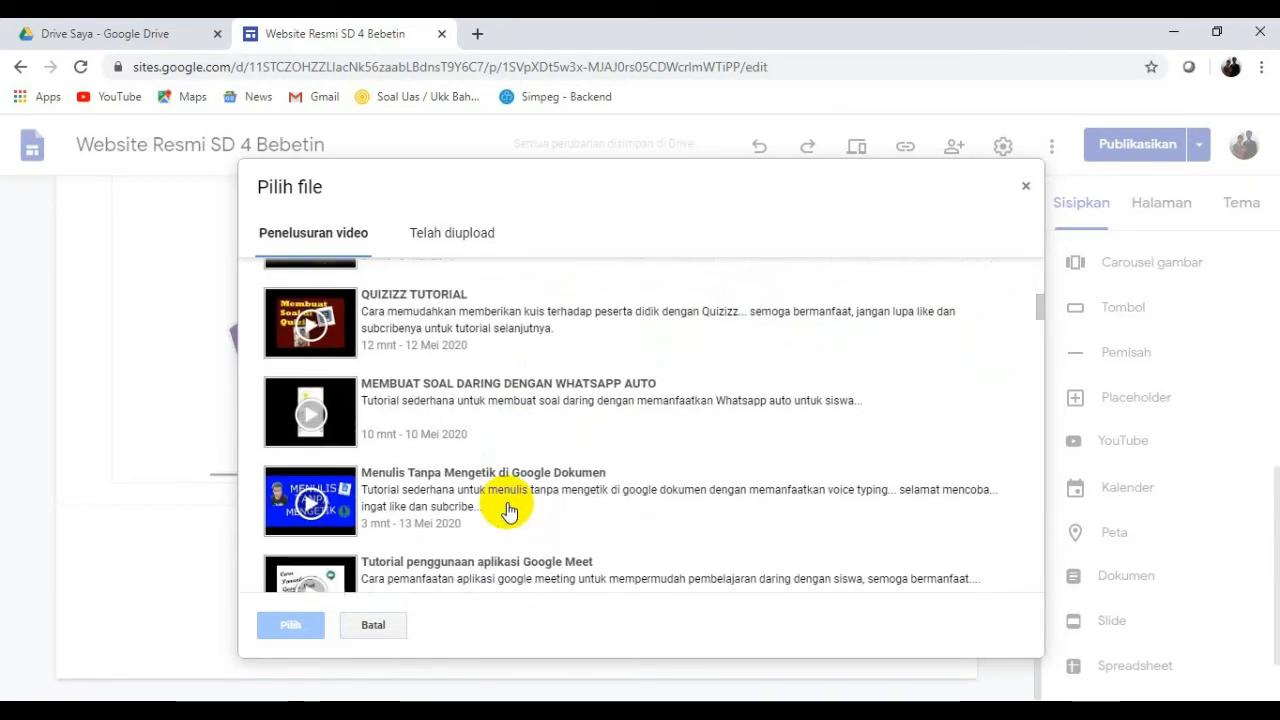
scroll(505, 510, up, 10)
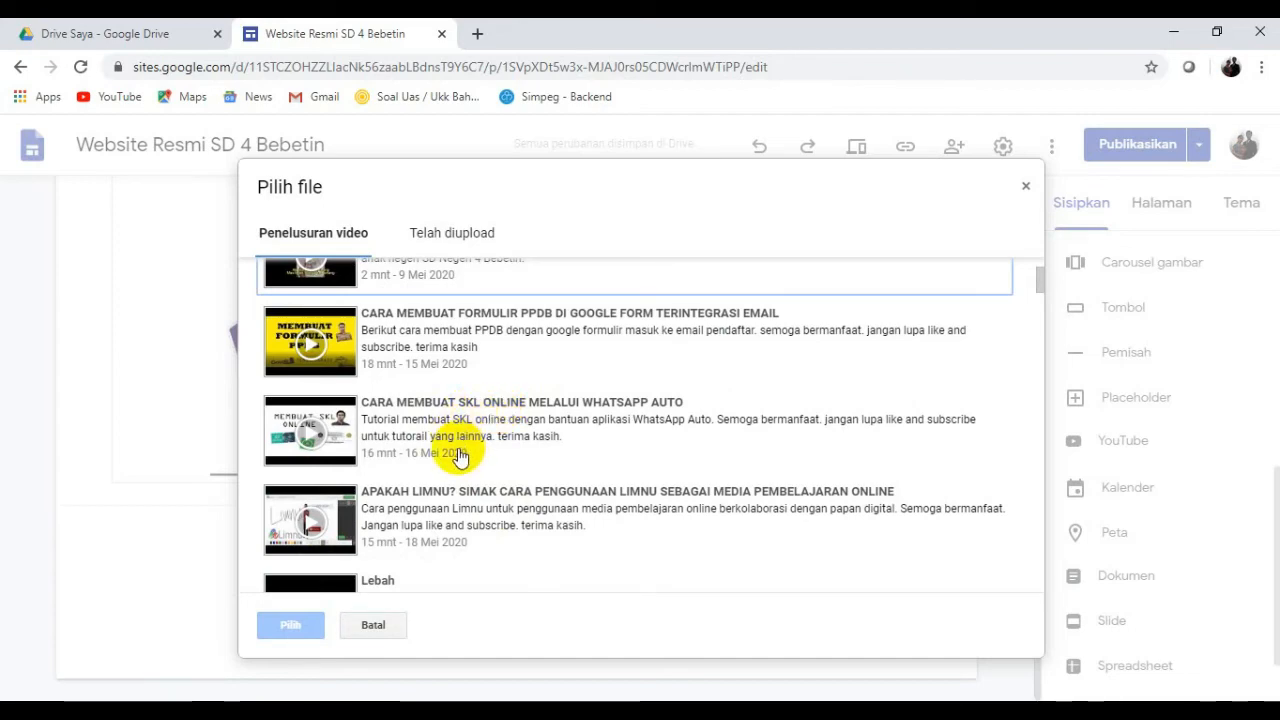
scroll(483, 455, up, 2)
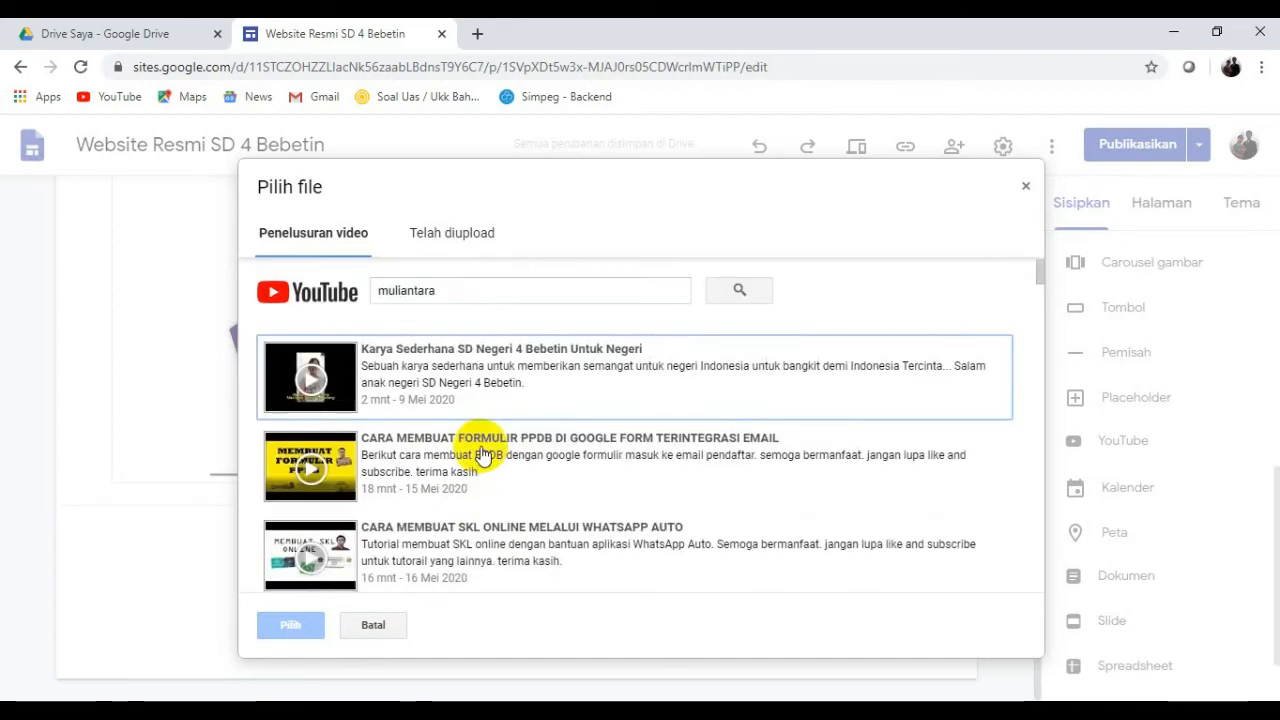
scroll(483, 455, down, 2)
scroll(475, 451, up, 2)
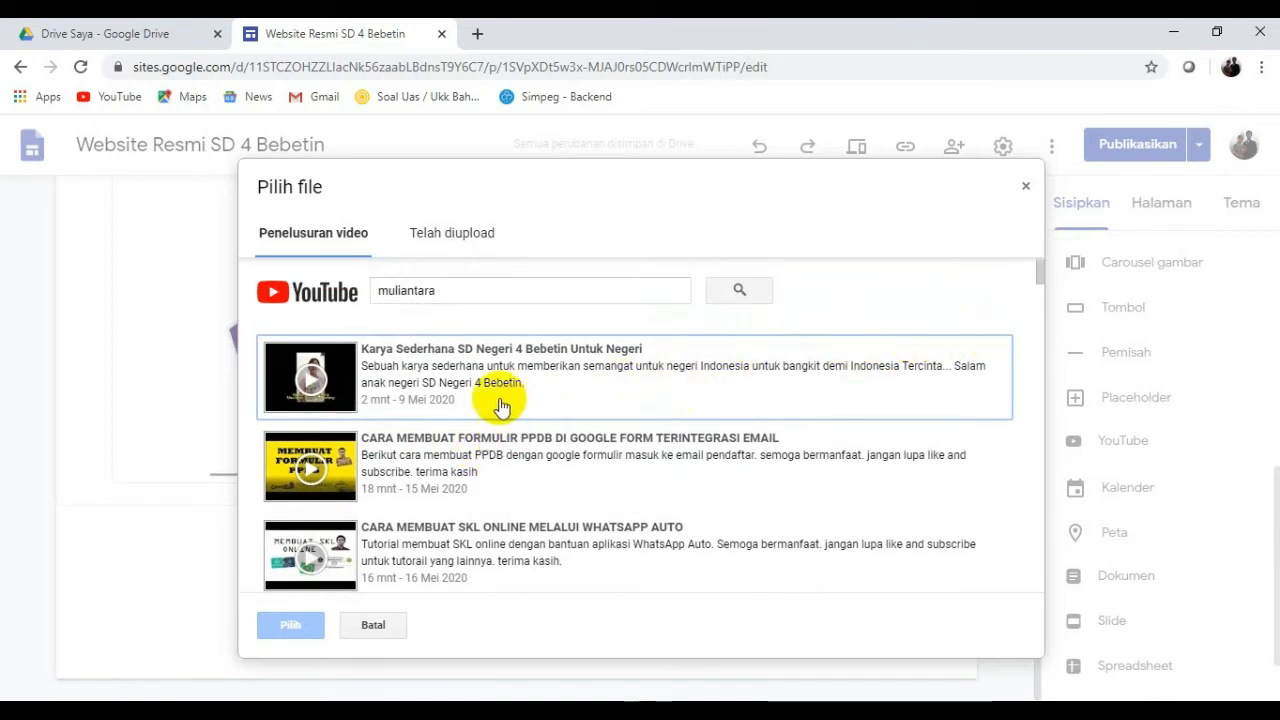
click(490, 449)
double_click(490, 449)
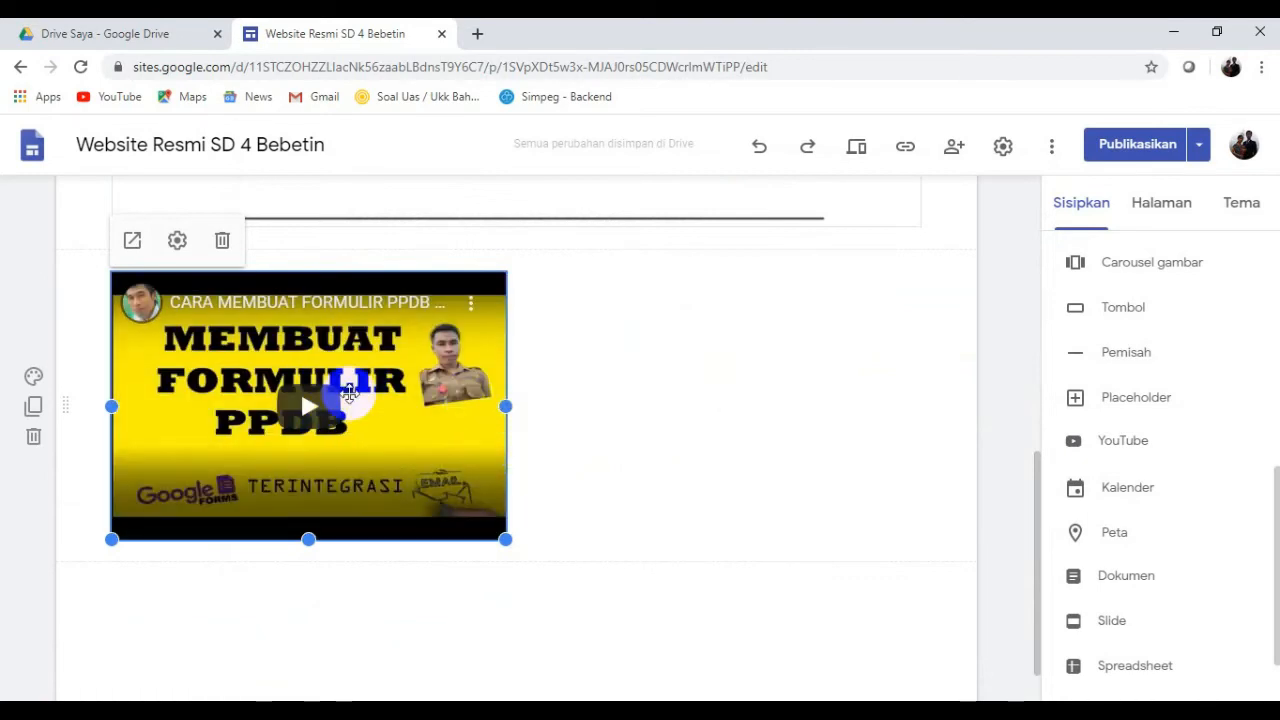
Review the PPDB page and the site's submenus, and open the FROFIL SEKOLAH page from the site navigation.
scroll(606, 448, up, 4)
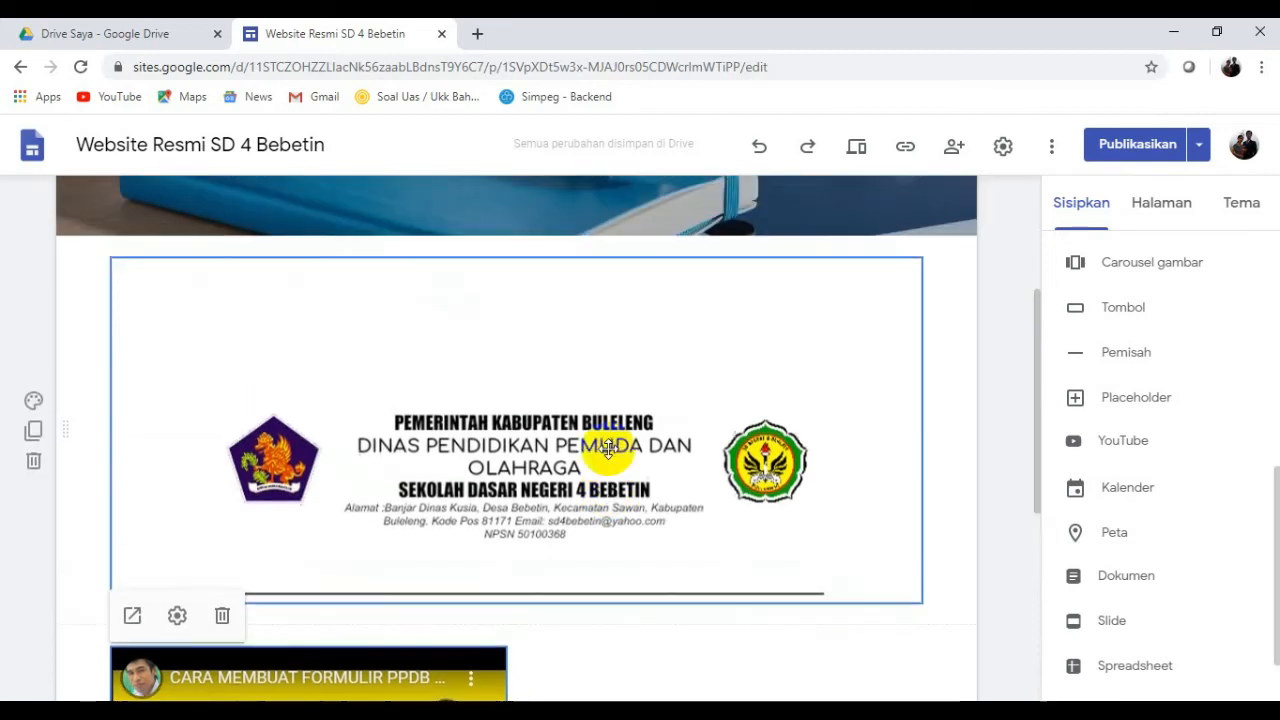
scroll(674, 471, up, 1)
scroll(674, 471, down, 3)
scroll(676, 475, up, 5)
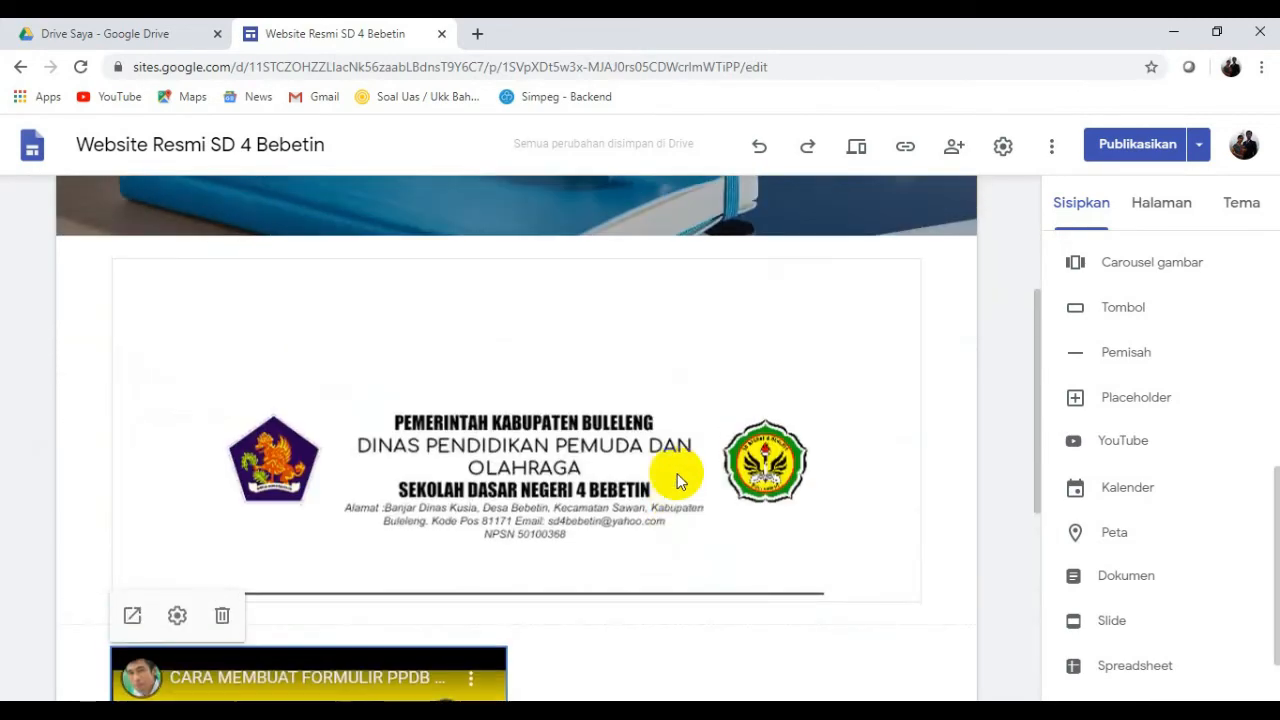
mouse_move(607, 218)
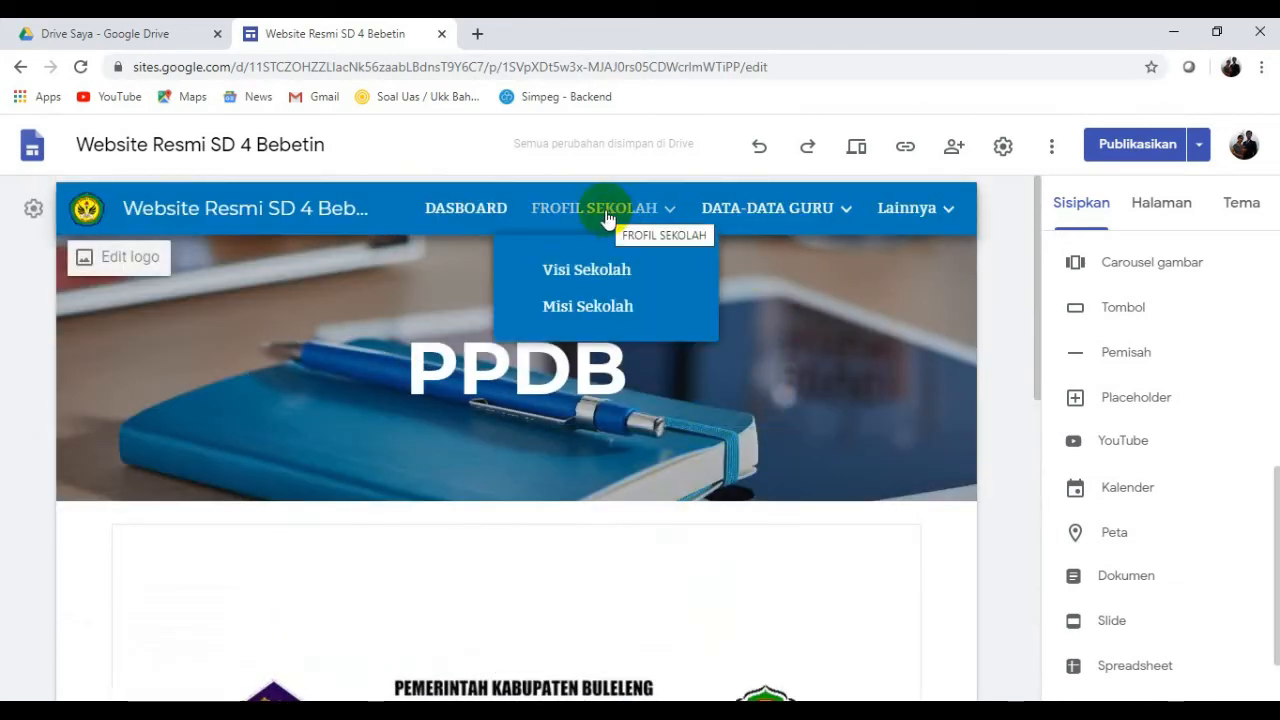
mouse_move(753, 228)
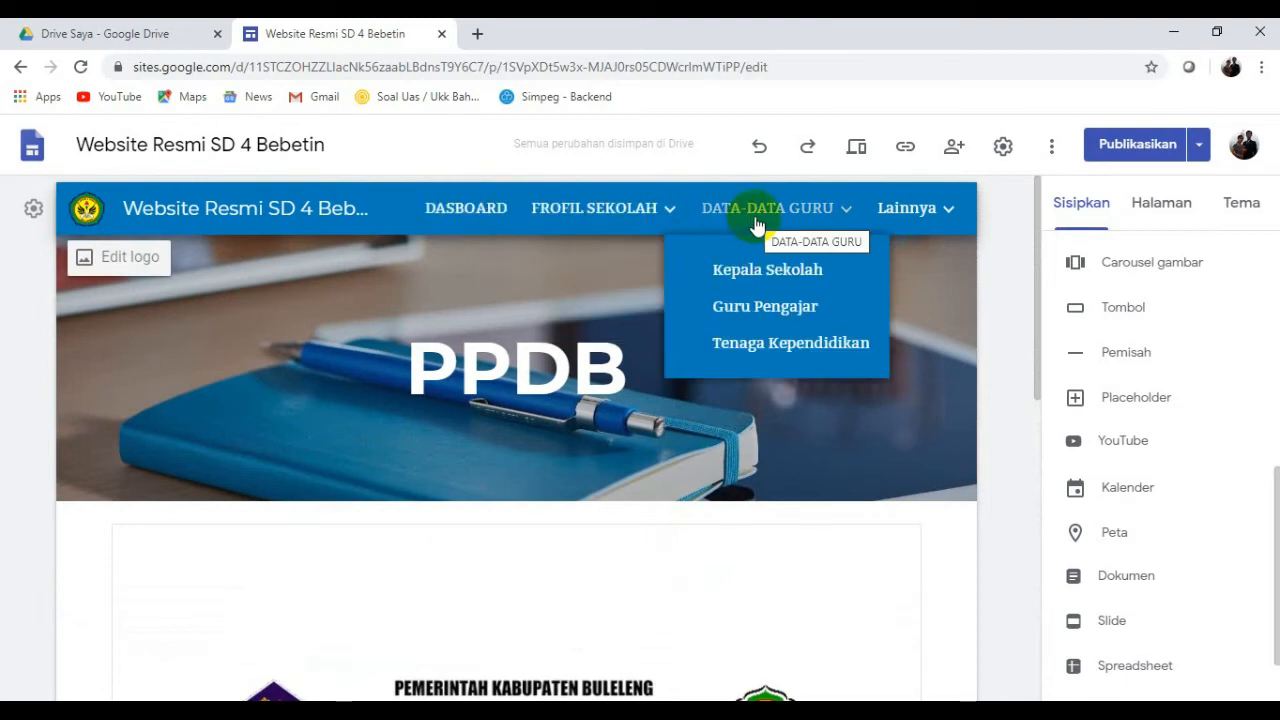
mouse_move(902, 219)
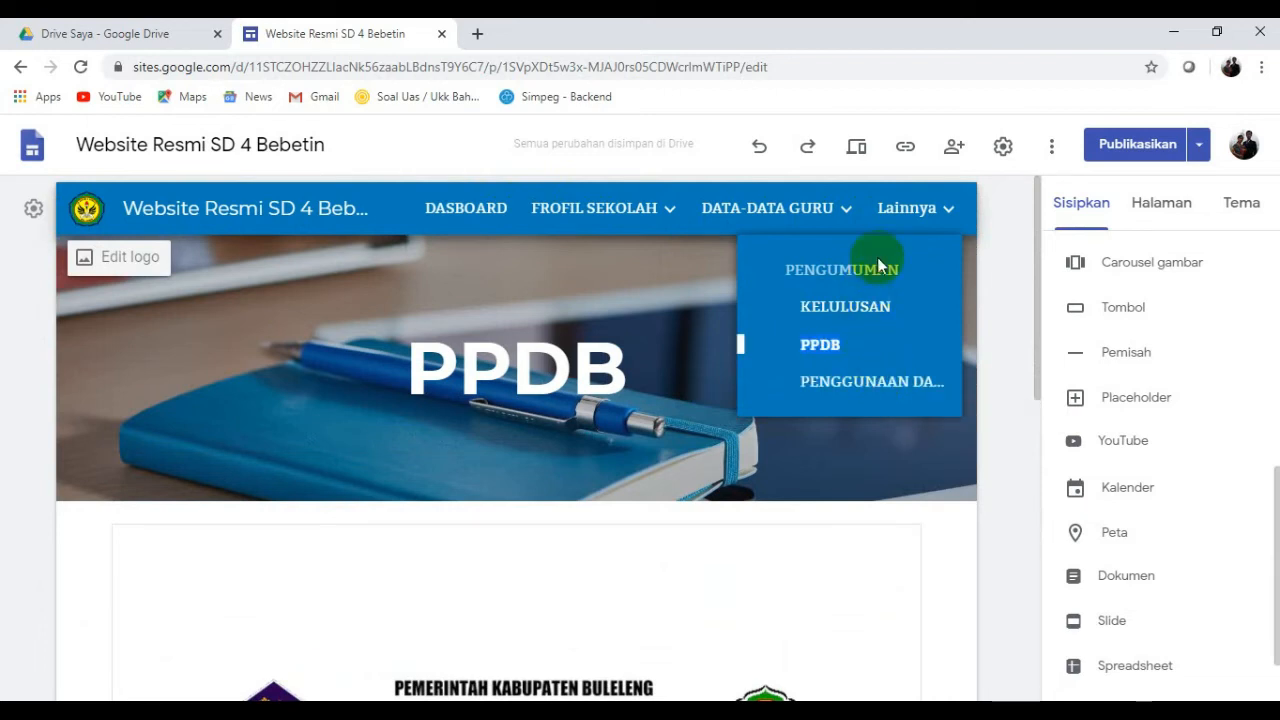
mouse_move(657, 218)
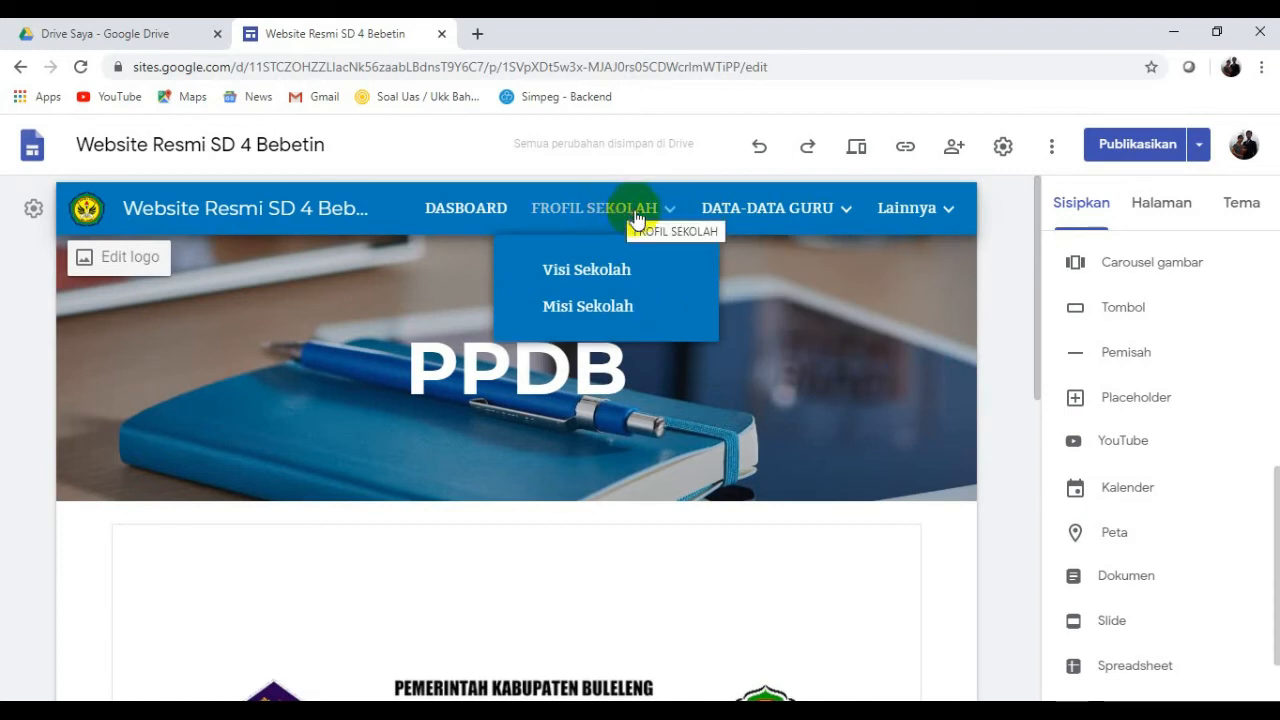
click(636, 216)
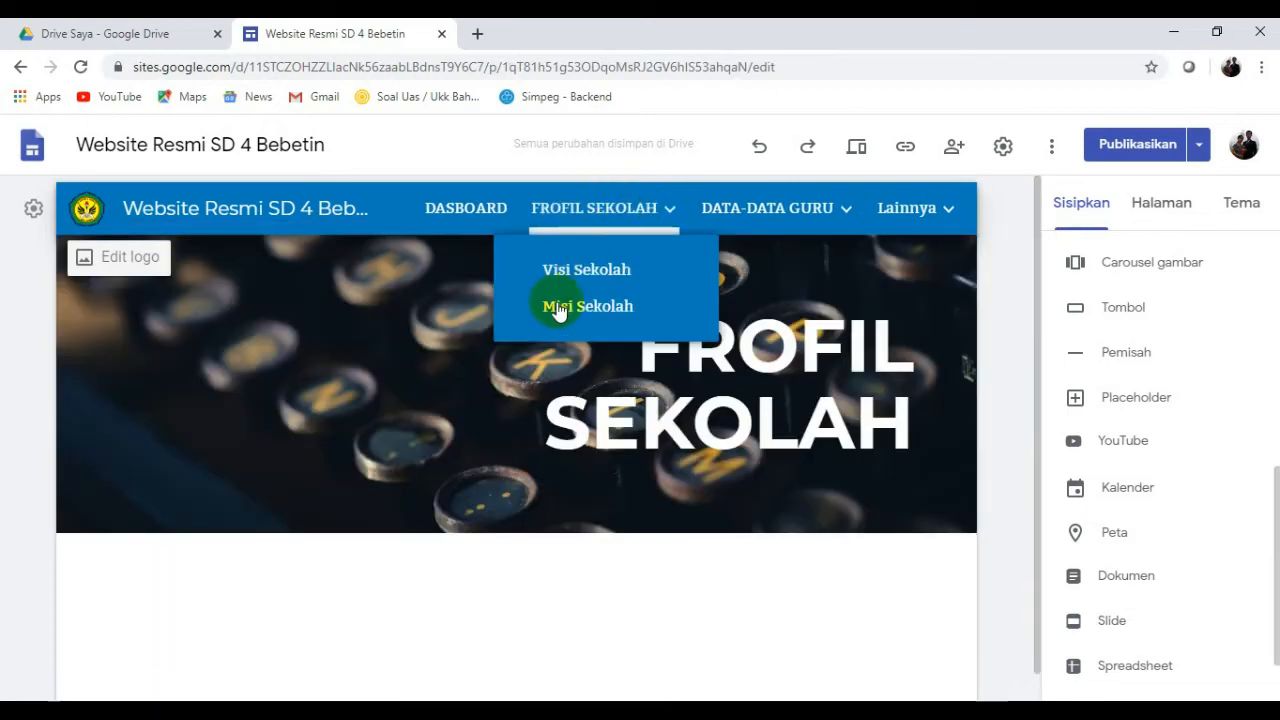
click(558, 308)
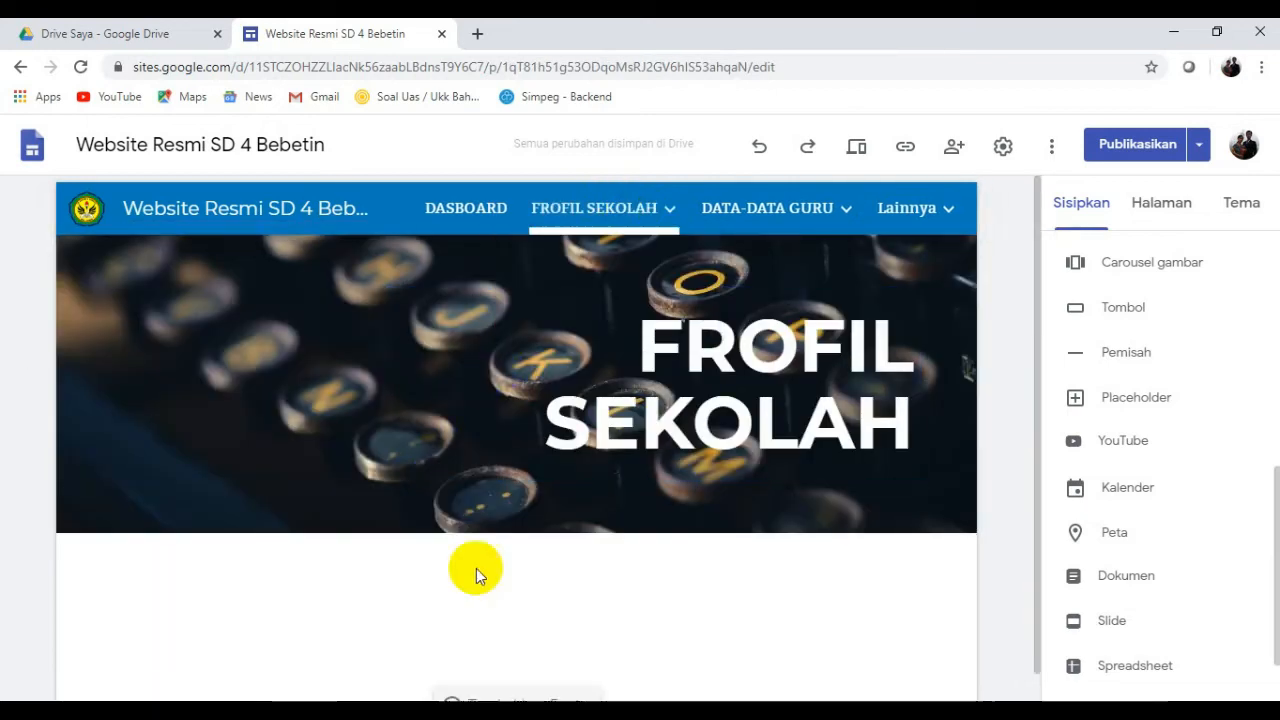
Insert the YouTube video "Karya Sederhana SD Negeri 4 Bebetin Untuk Negeri" on the FROFIL SEKOLAH page, searching by the creator's name.
scroll(488, 611, down, 1)
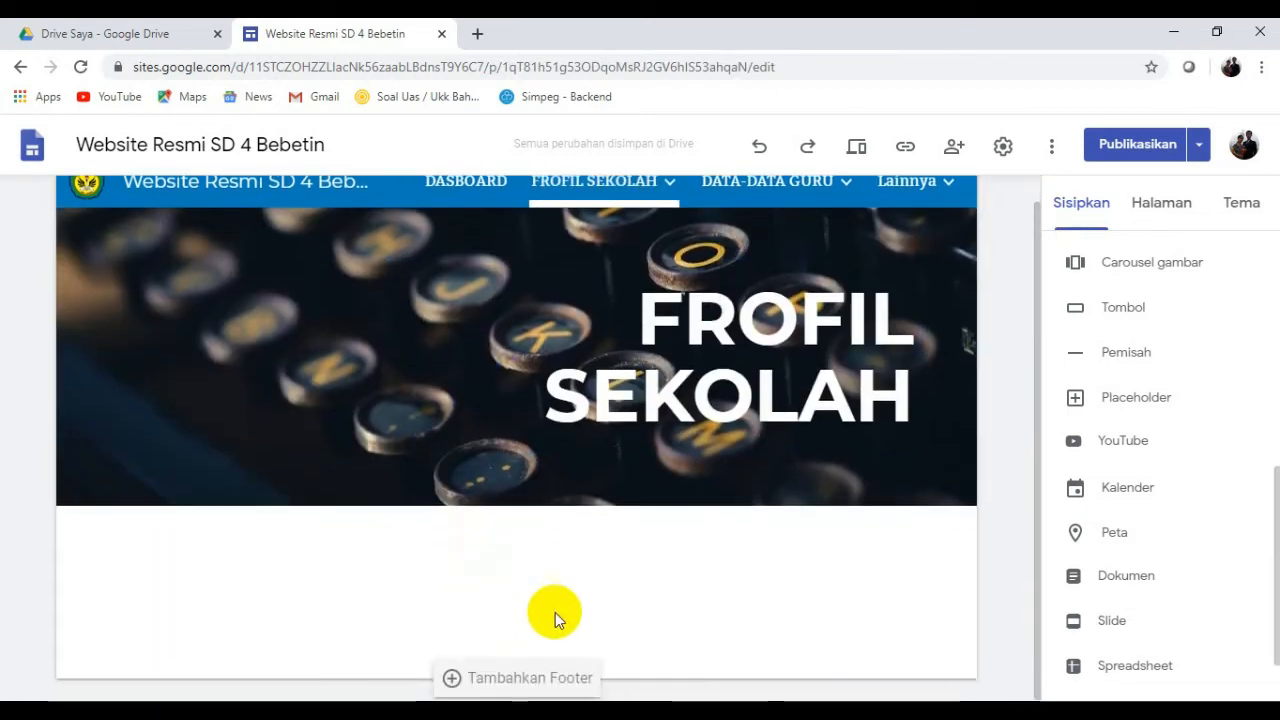
click(1117, 442)
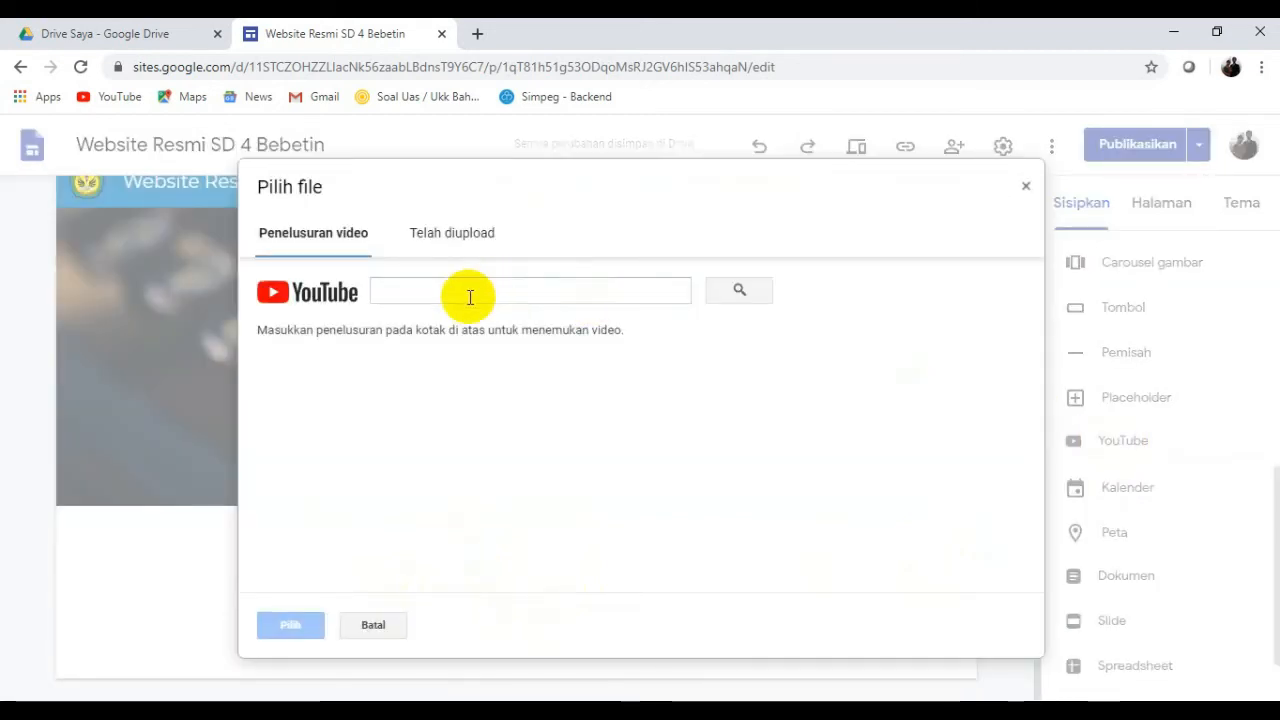
click(469, 297)
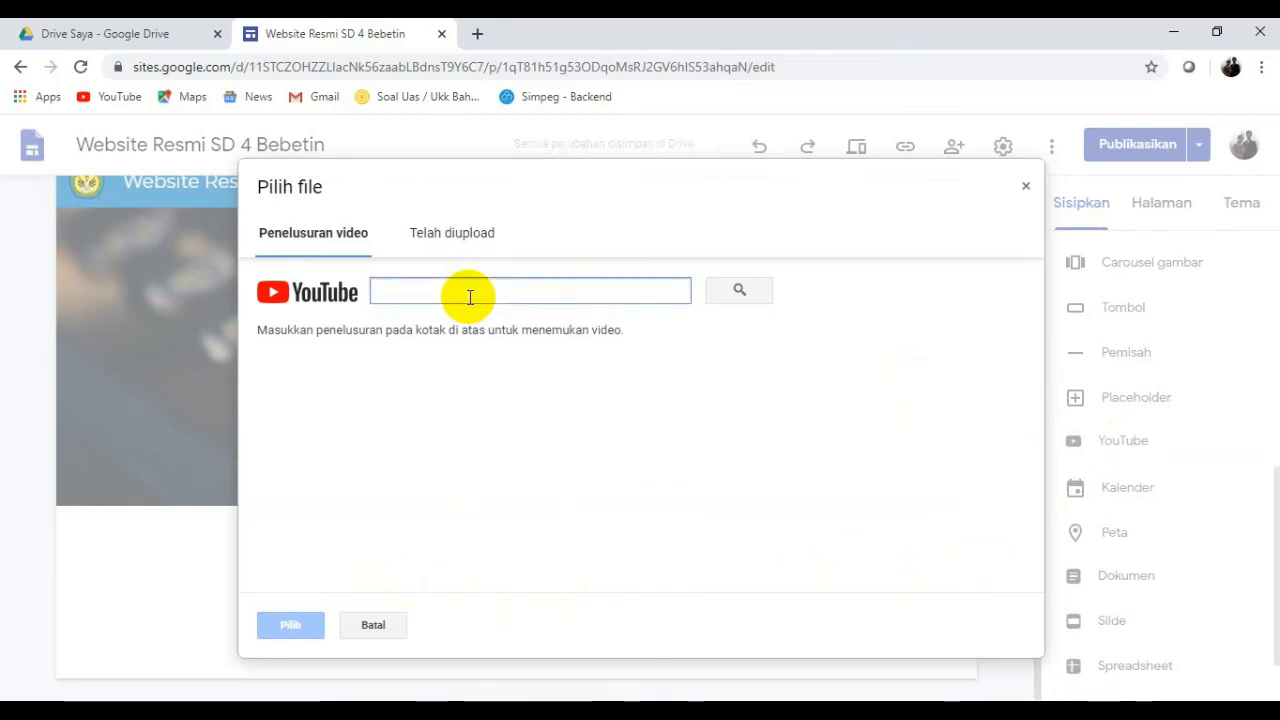
text(mu)
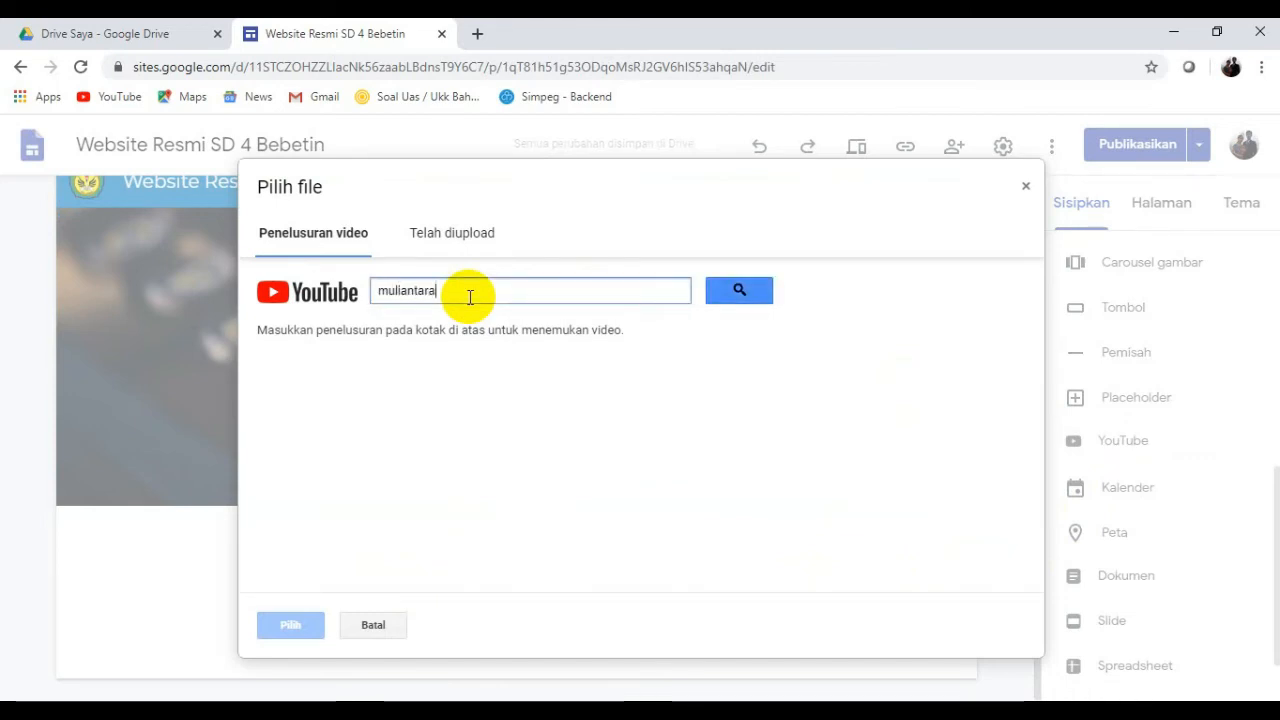
text(liantara)
click(739, 292)
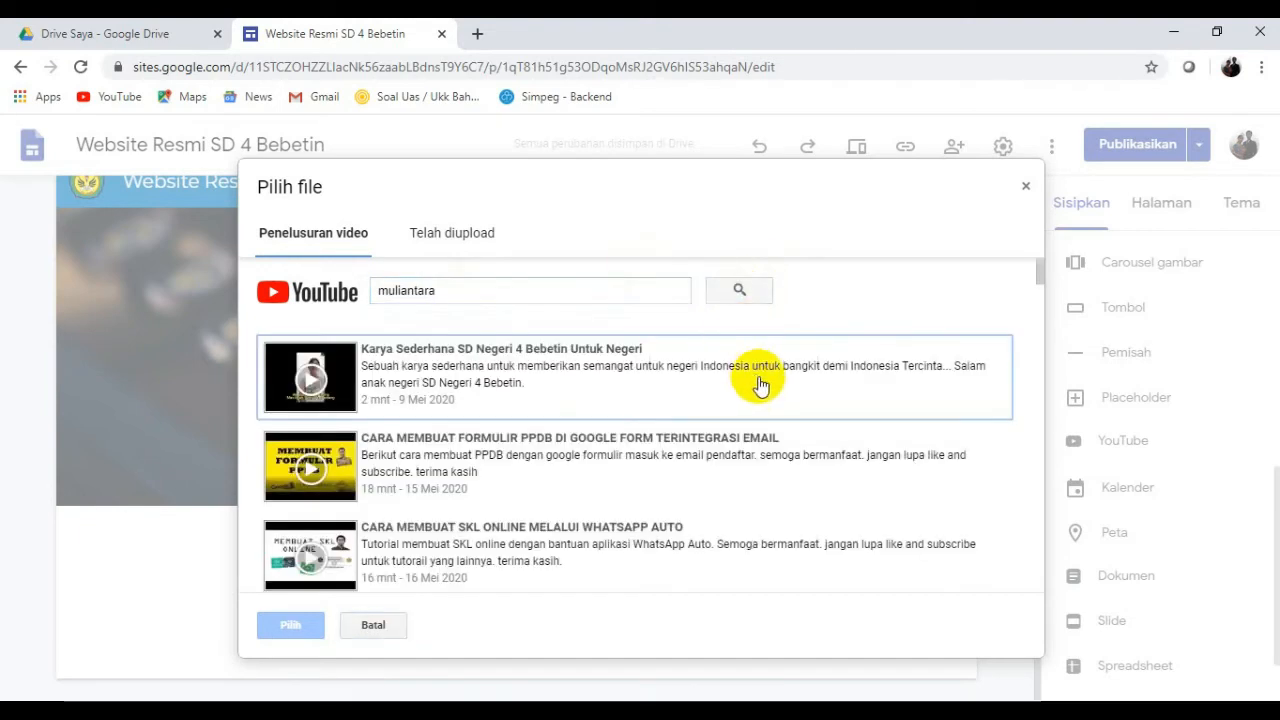
click(440, 362)
double_click(441, 368)
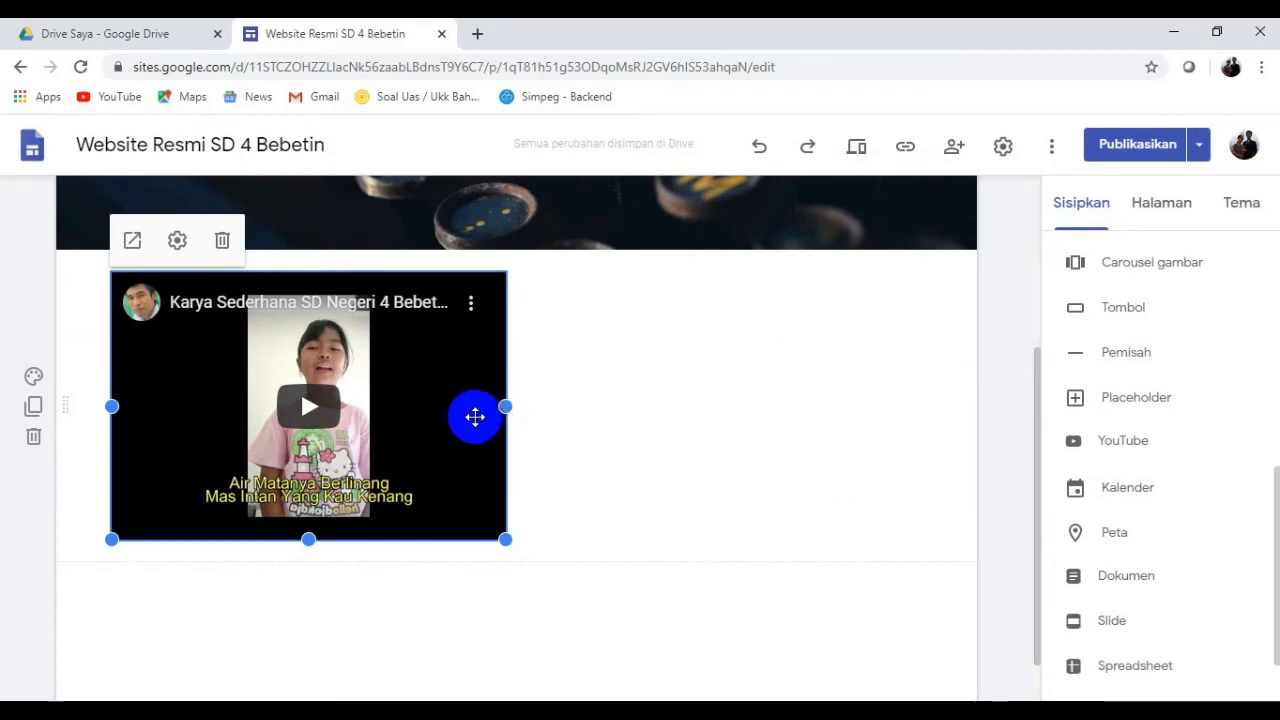
Go to the DASBOARD page, review the site's pending changes and publish them.
scroll(640, 460, up, 3)
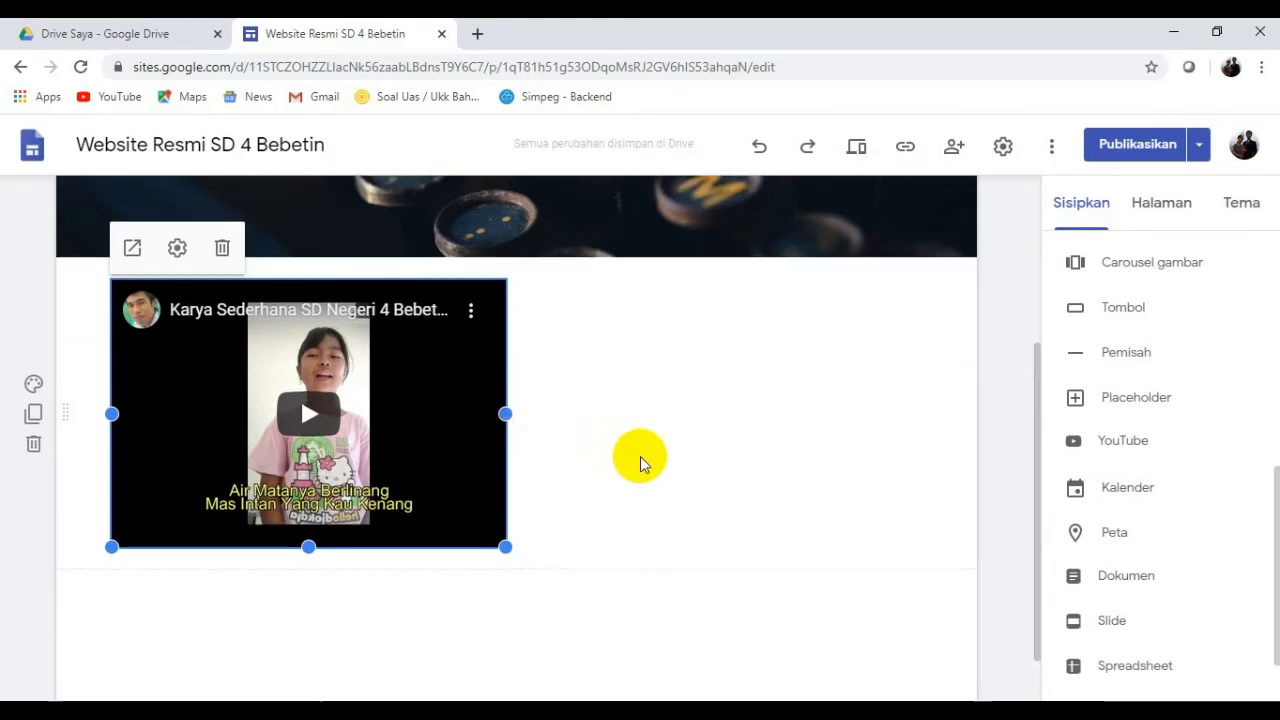
scroll(640, 462, up, 1)
mouse_move(619, 234)
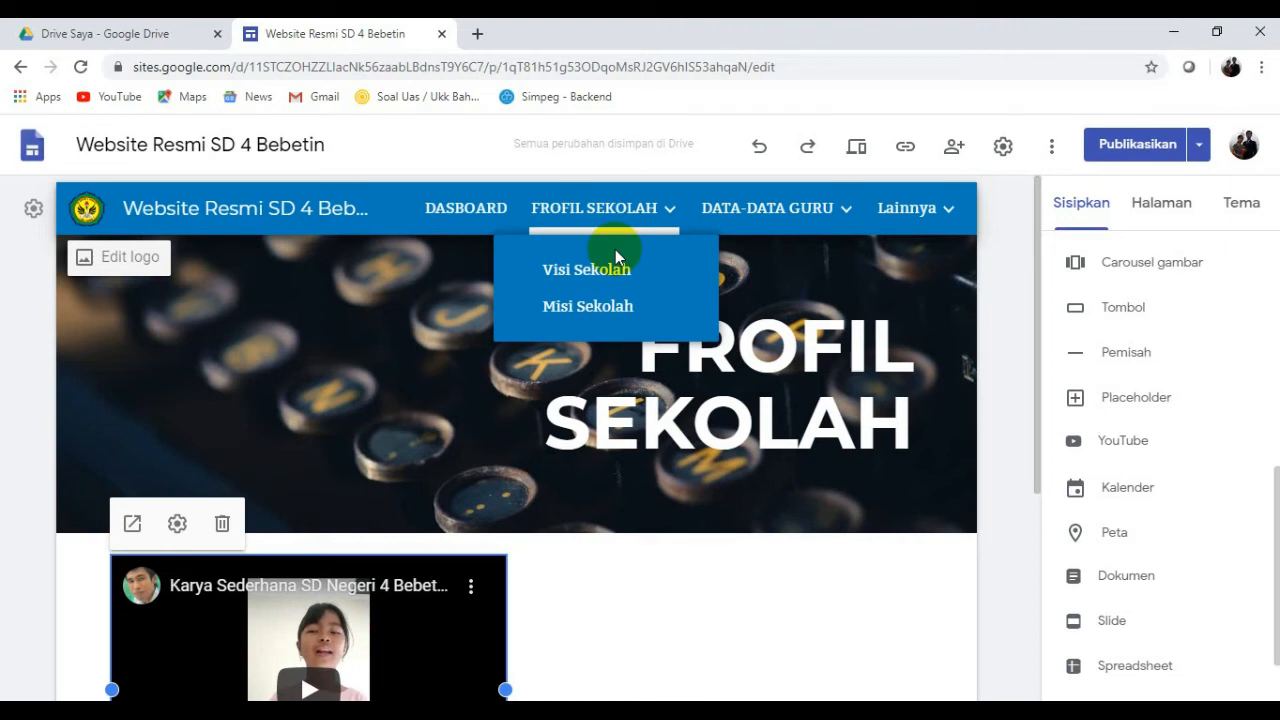
click(466, 226)
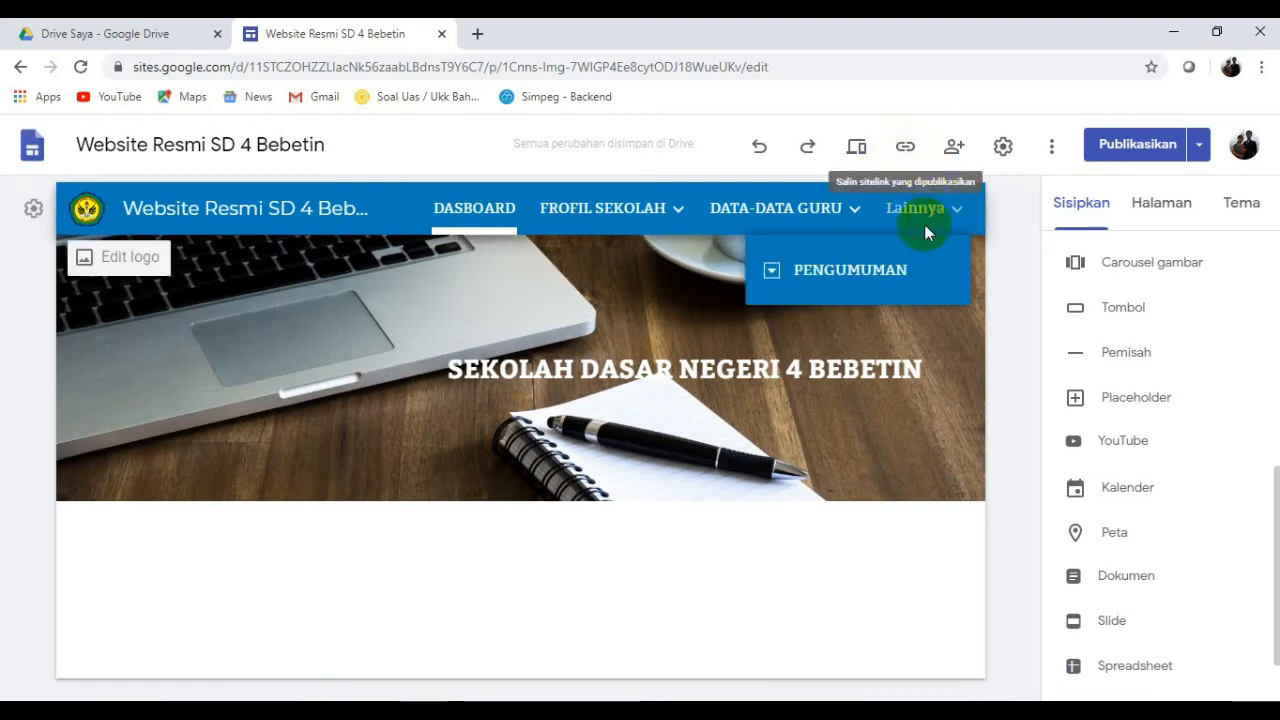
click(1128, 150)
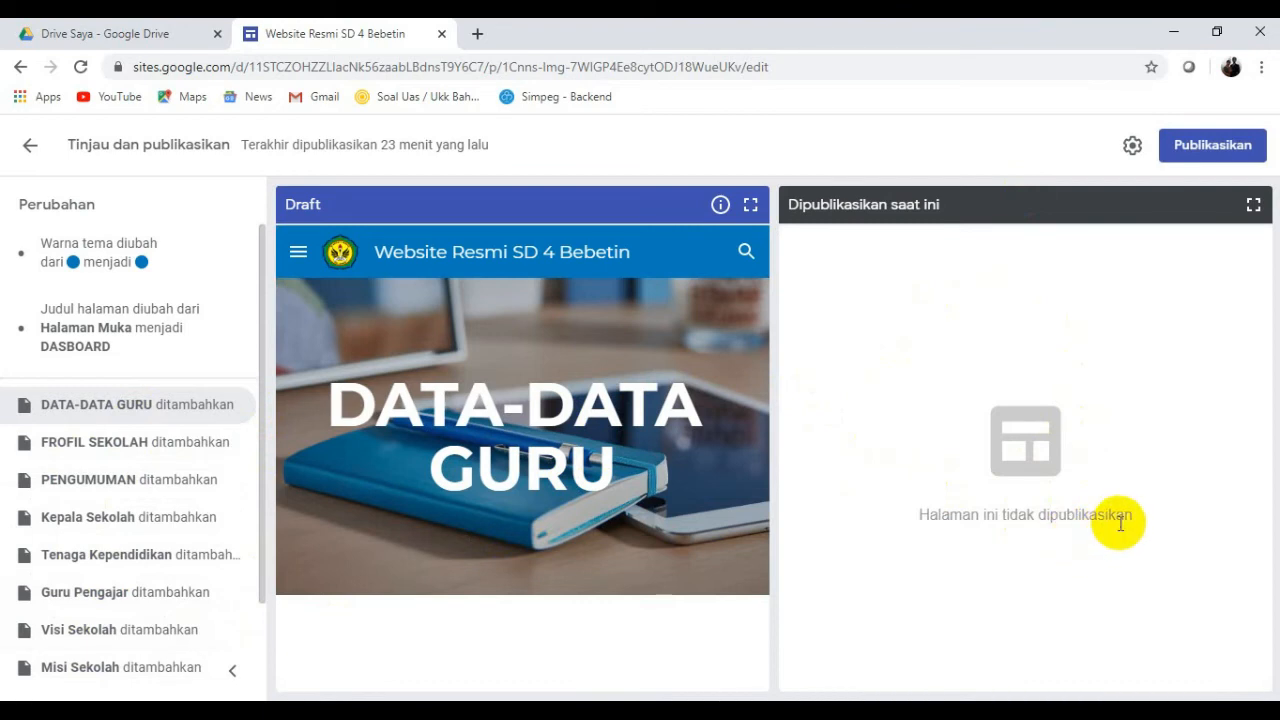
click(1226, 150)
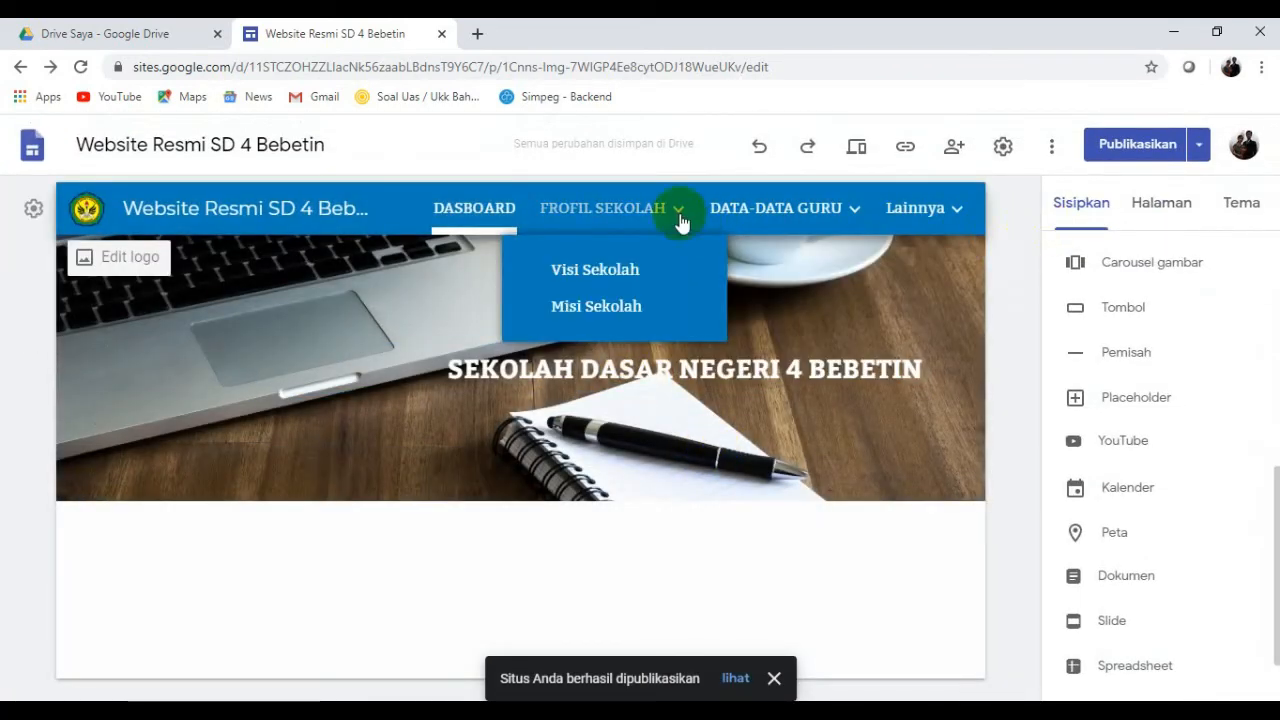
Open the FROFIL SEKOLAH page, check the publishing review for unpublished changes and return to the editor.
click(612, 208)
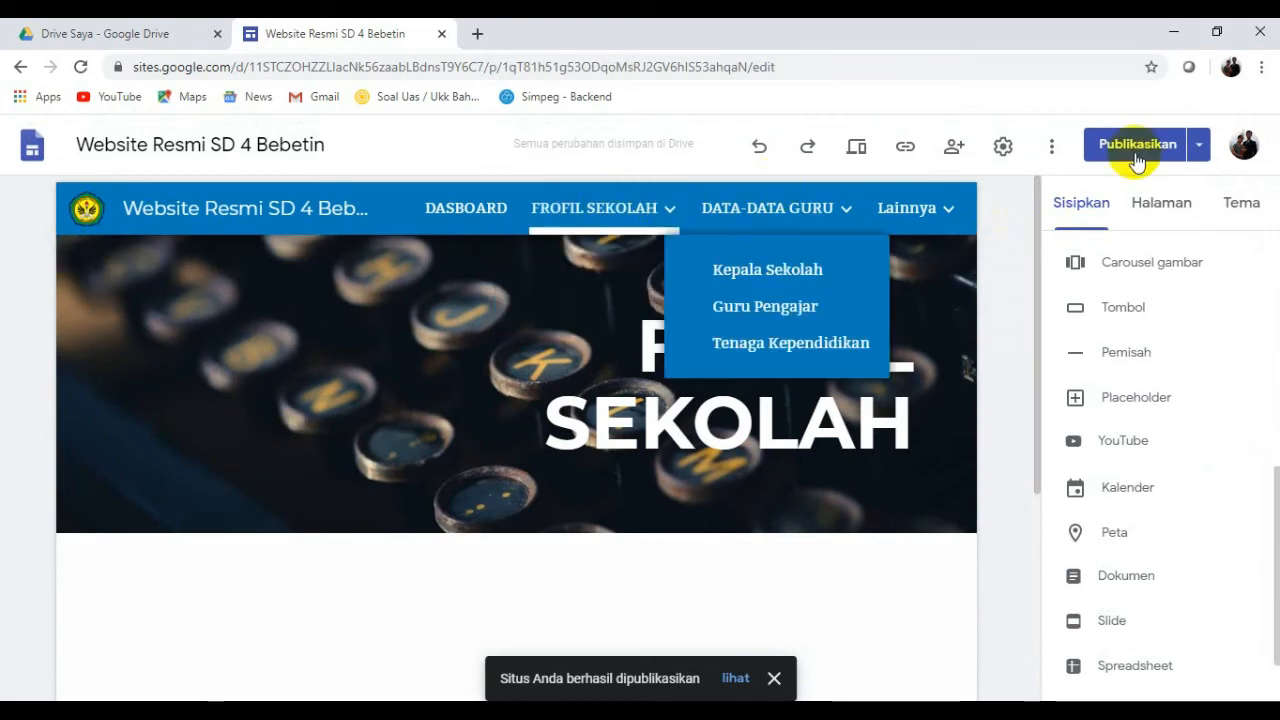
click(1134, 152)
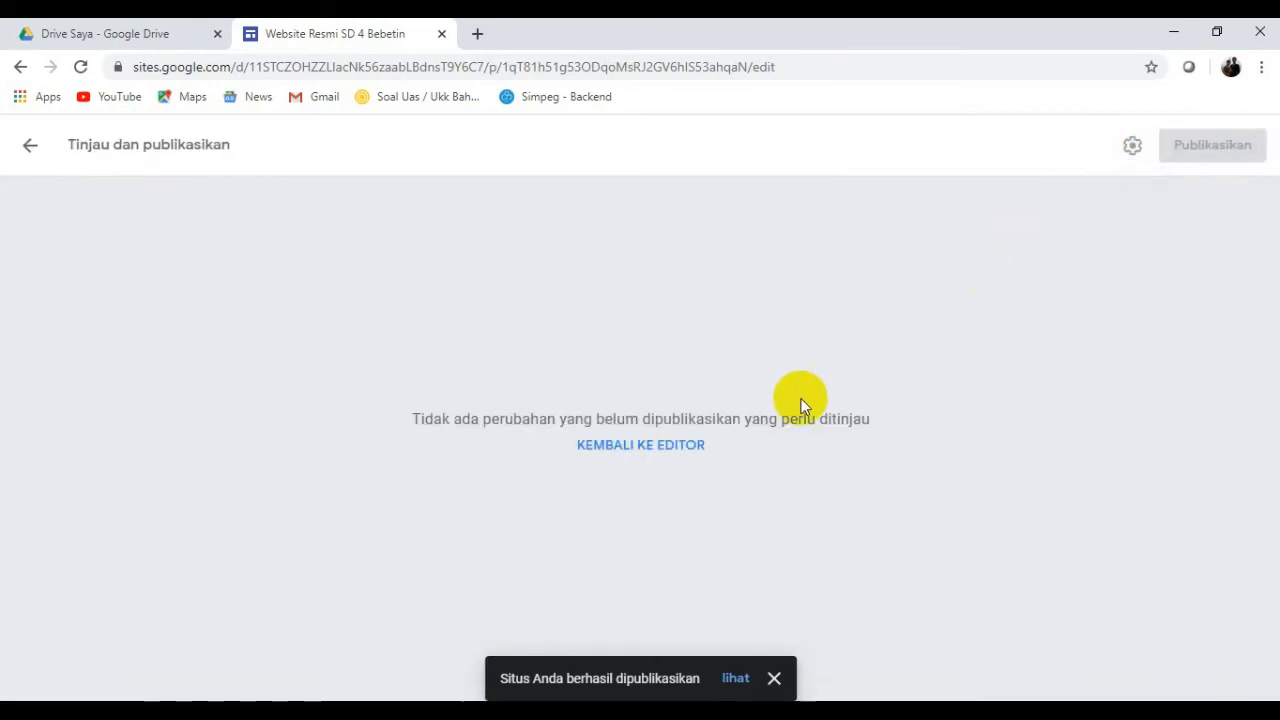
click(27, 144)
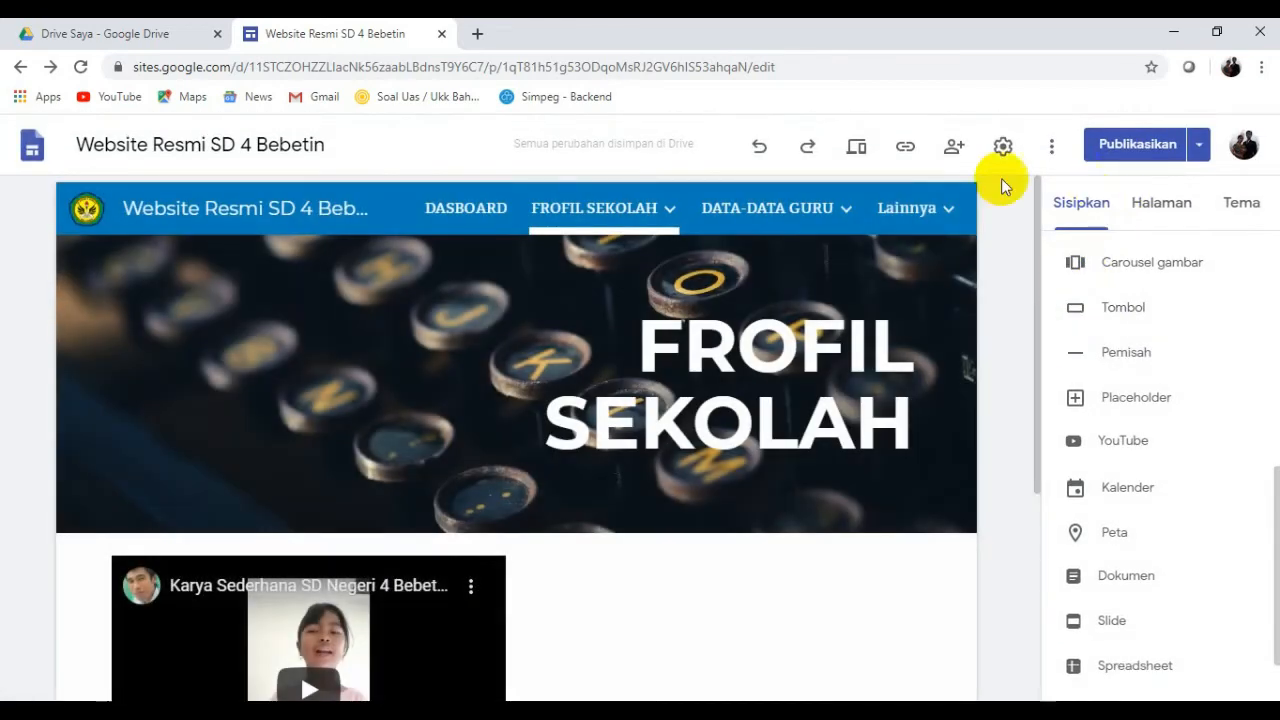
click(548, 390)
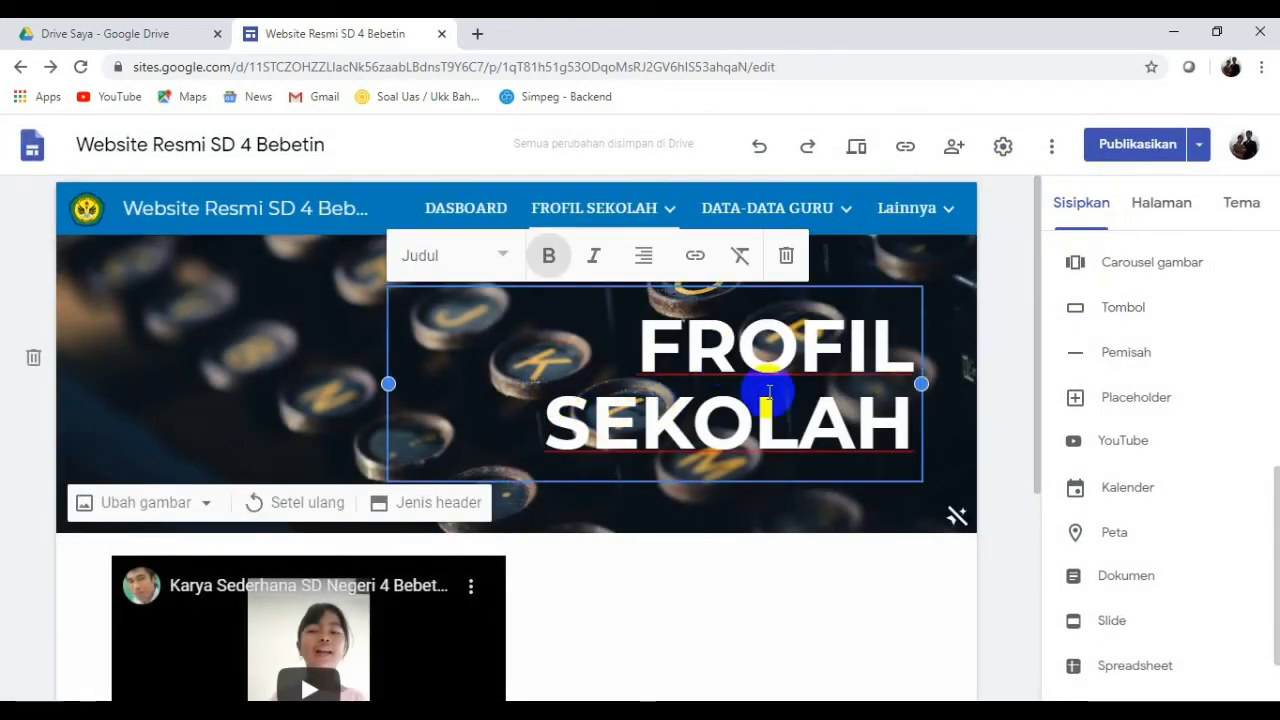
click(1155, 160)
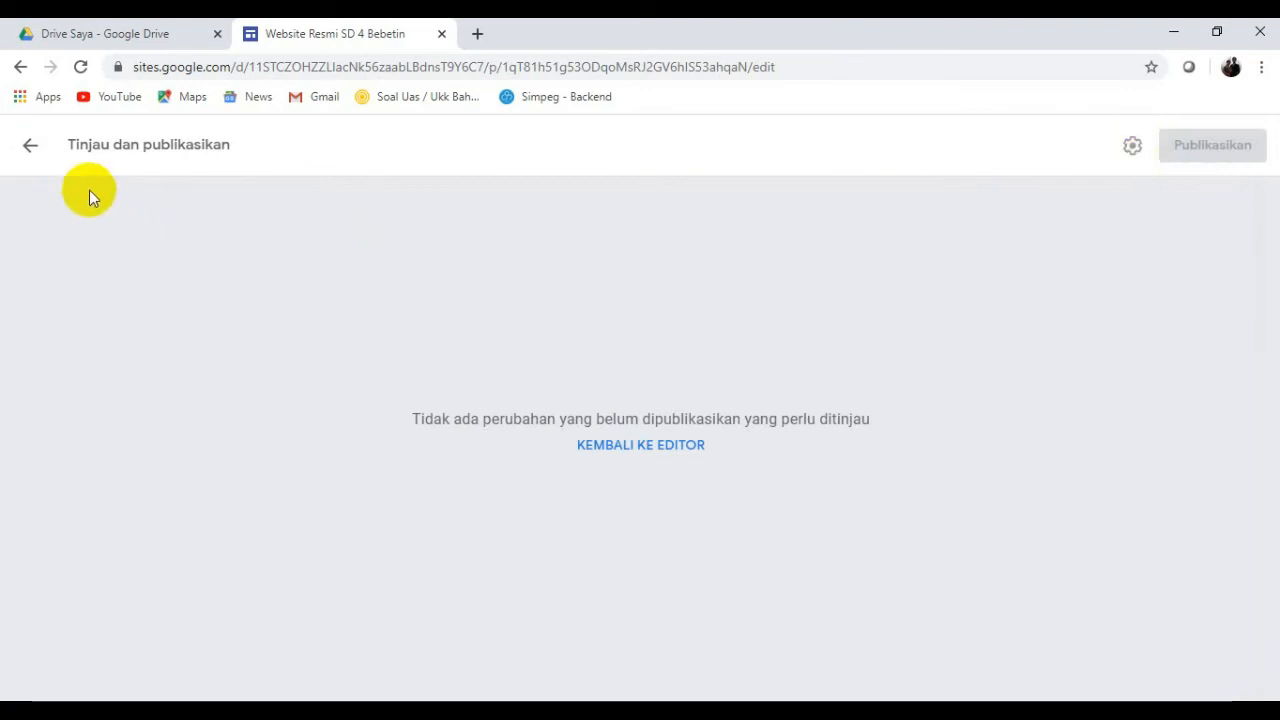
click(30, 148)
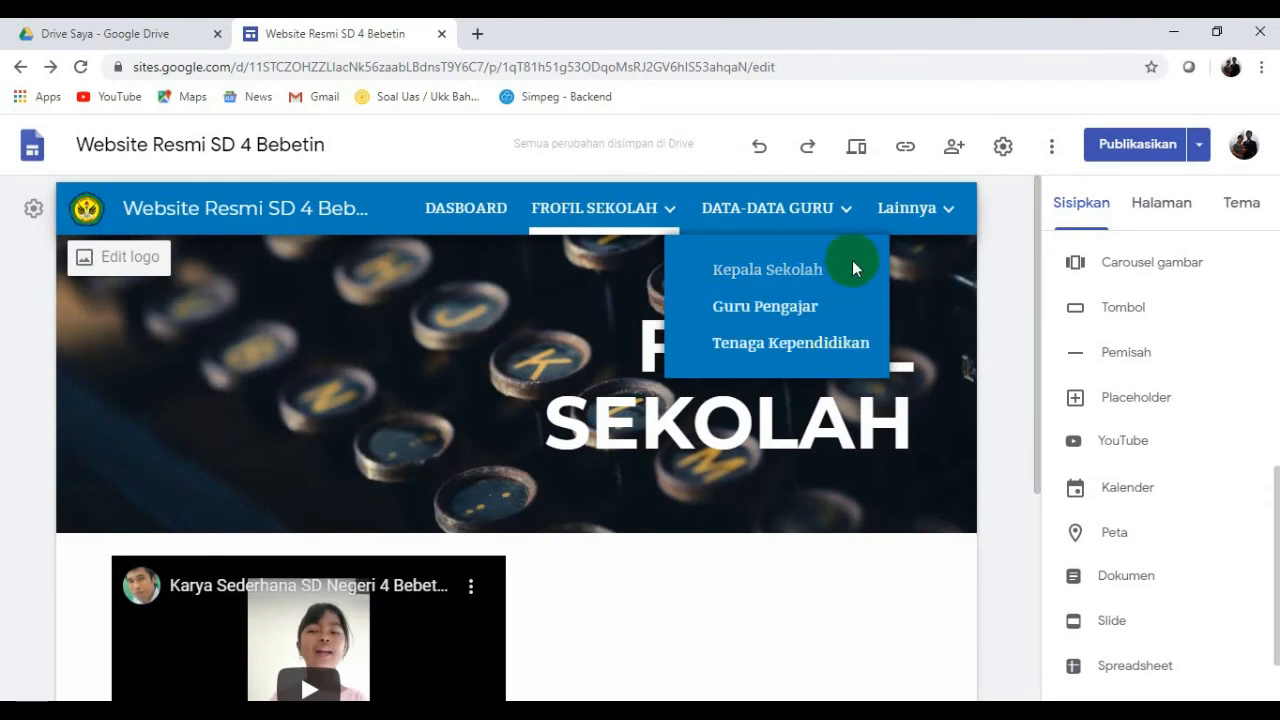
Copy the published link of the FROFIL SEKOLAH page and open it in a new browser tab.
mouse_move(868, 232)
click(905, 146)
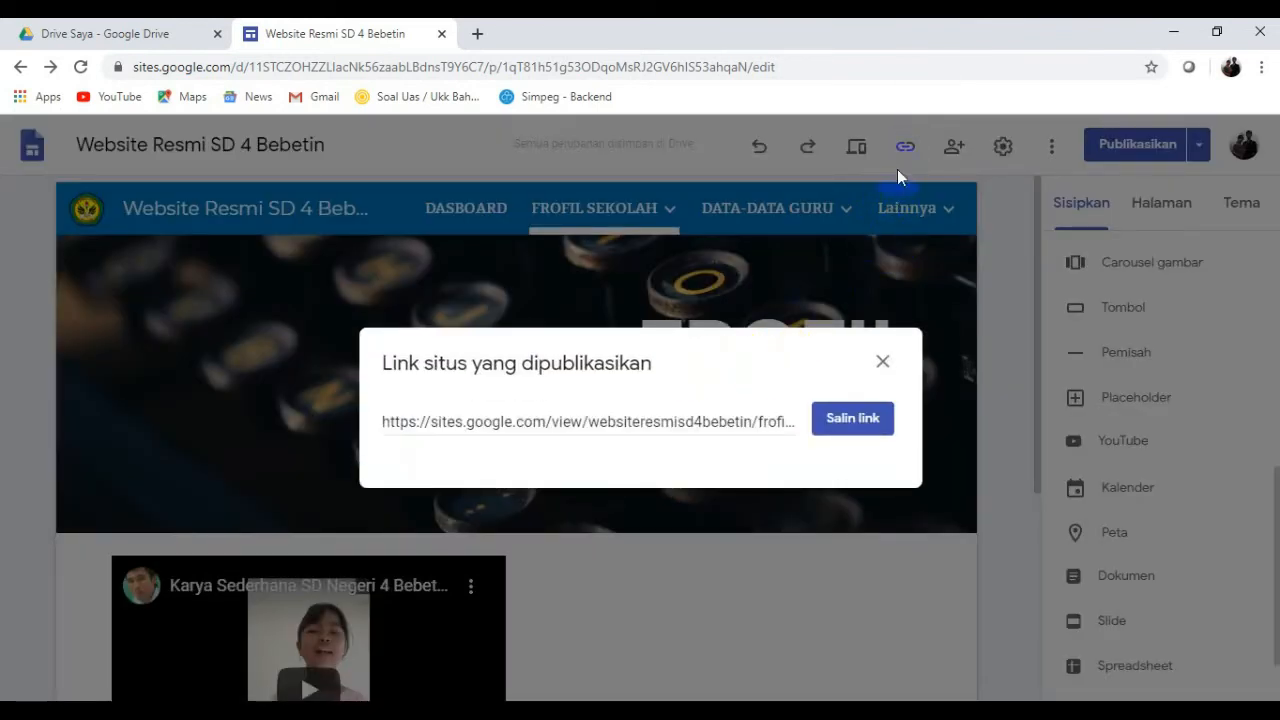
click(848, 426)
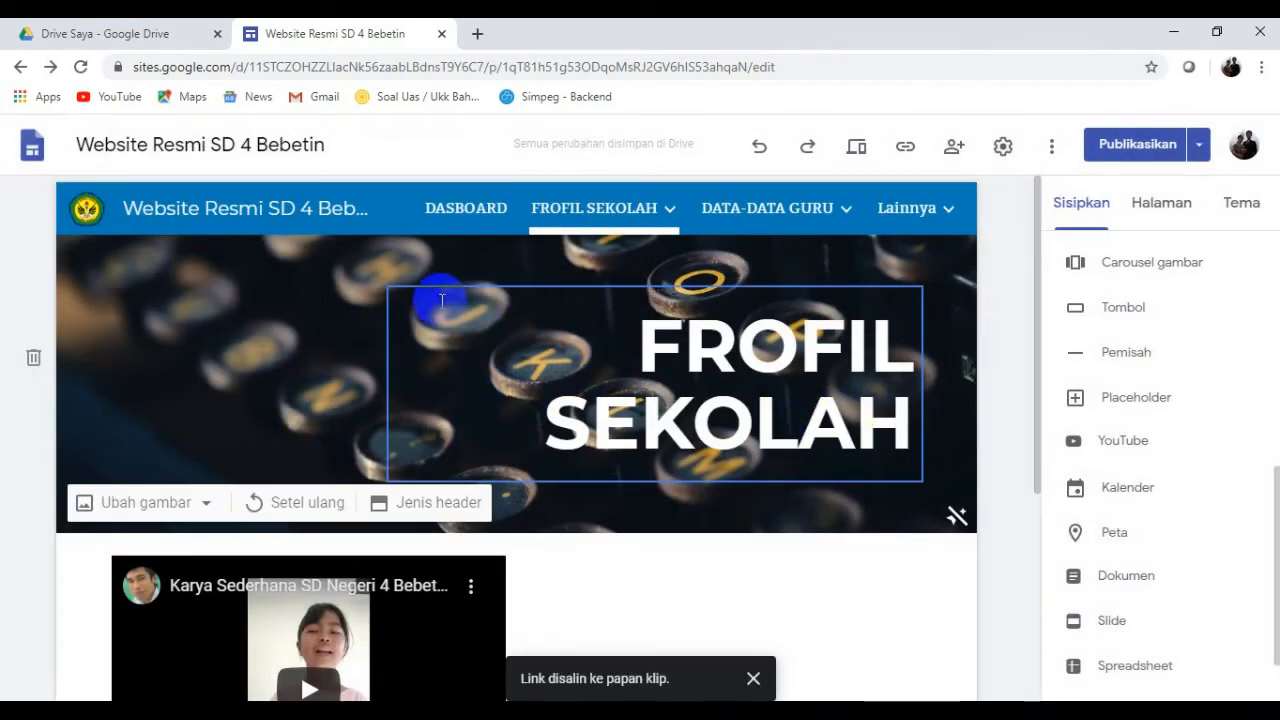
click(477, 34)
click(217, 66)
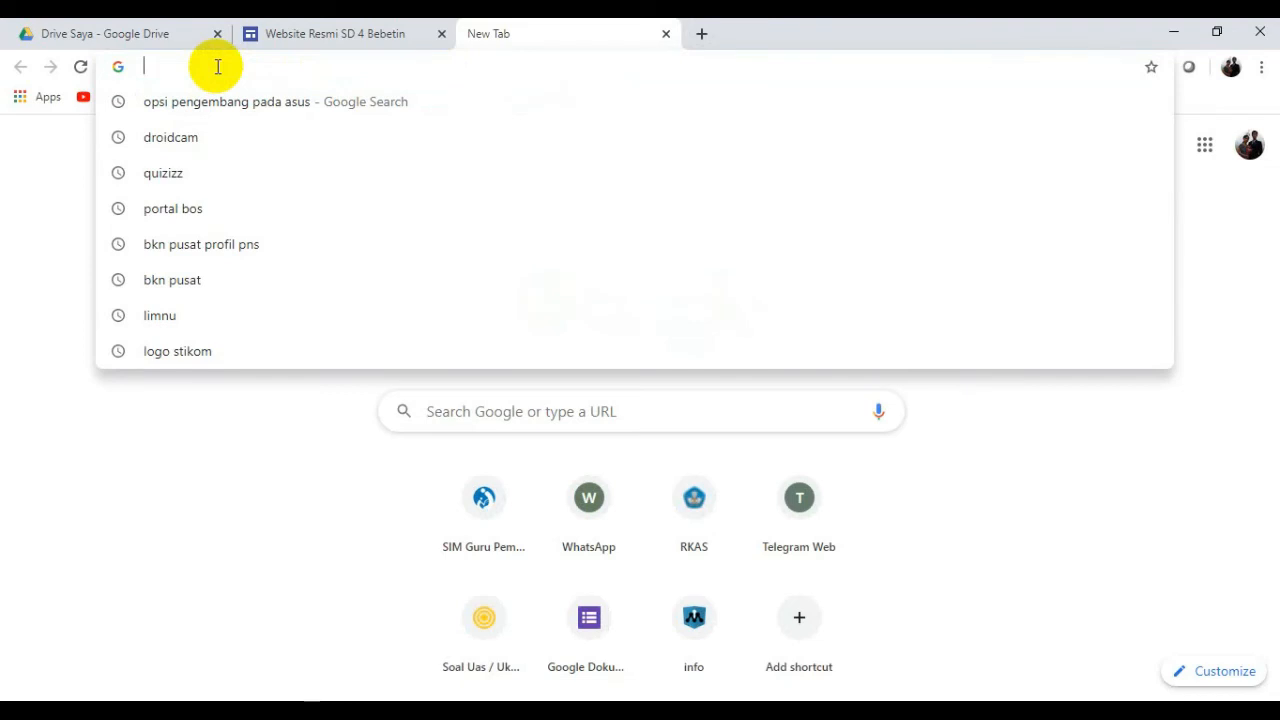
text(https://sites.google.com/view/websiteresmisd4bebetin/frofil-sekolah)
key(Return)
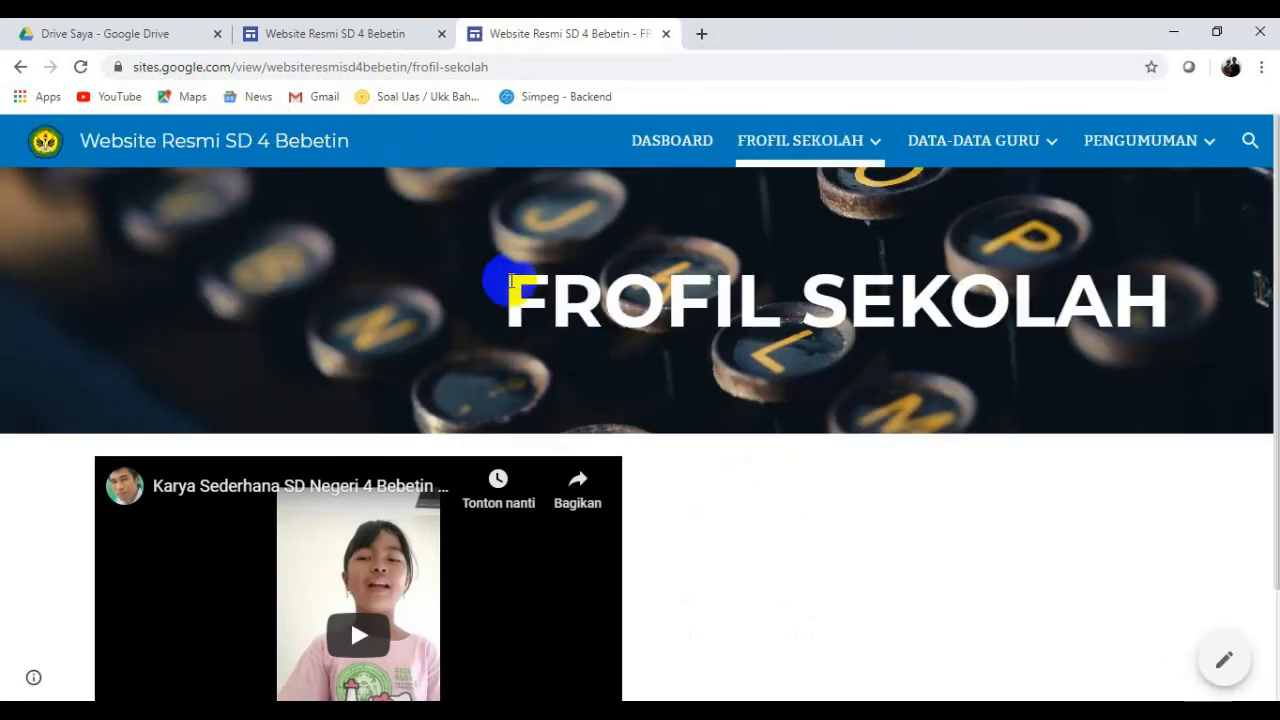
View the published DASBOARD page and compare the live site with the site editor.
click(656, 150)
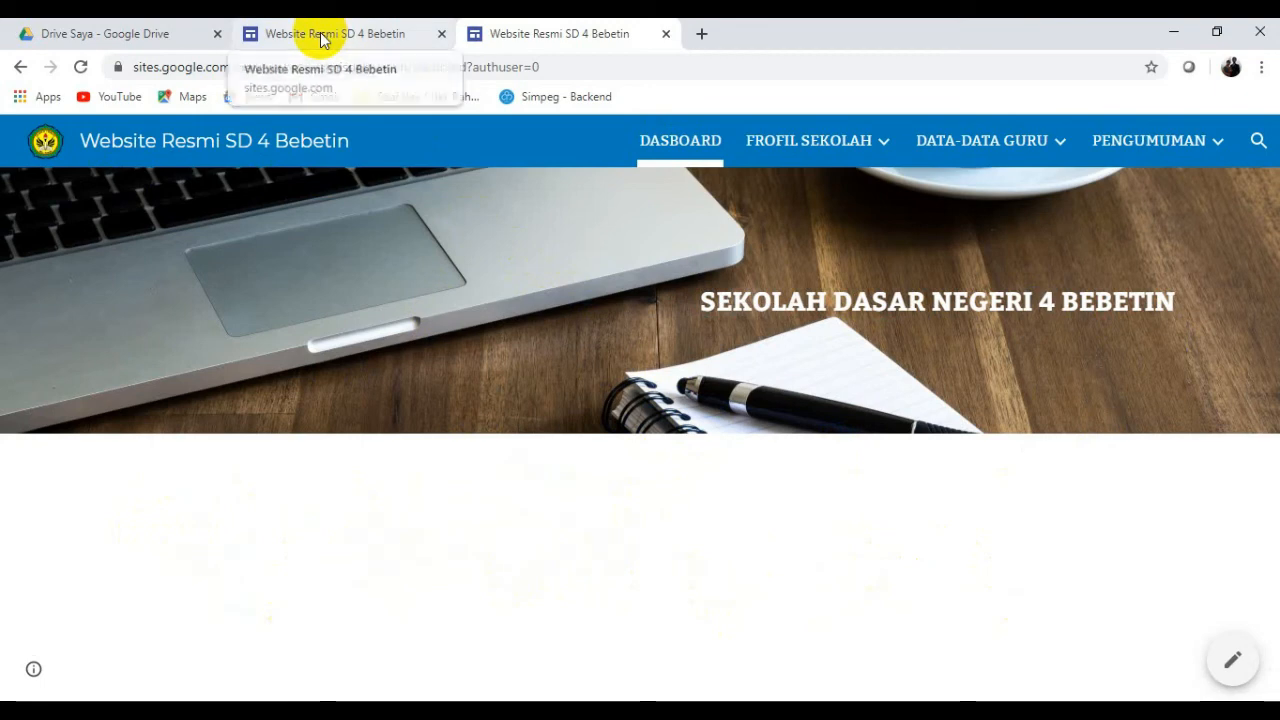
click(283, 38)
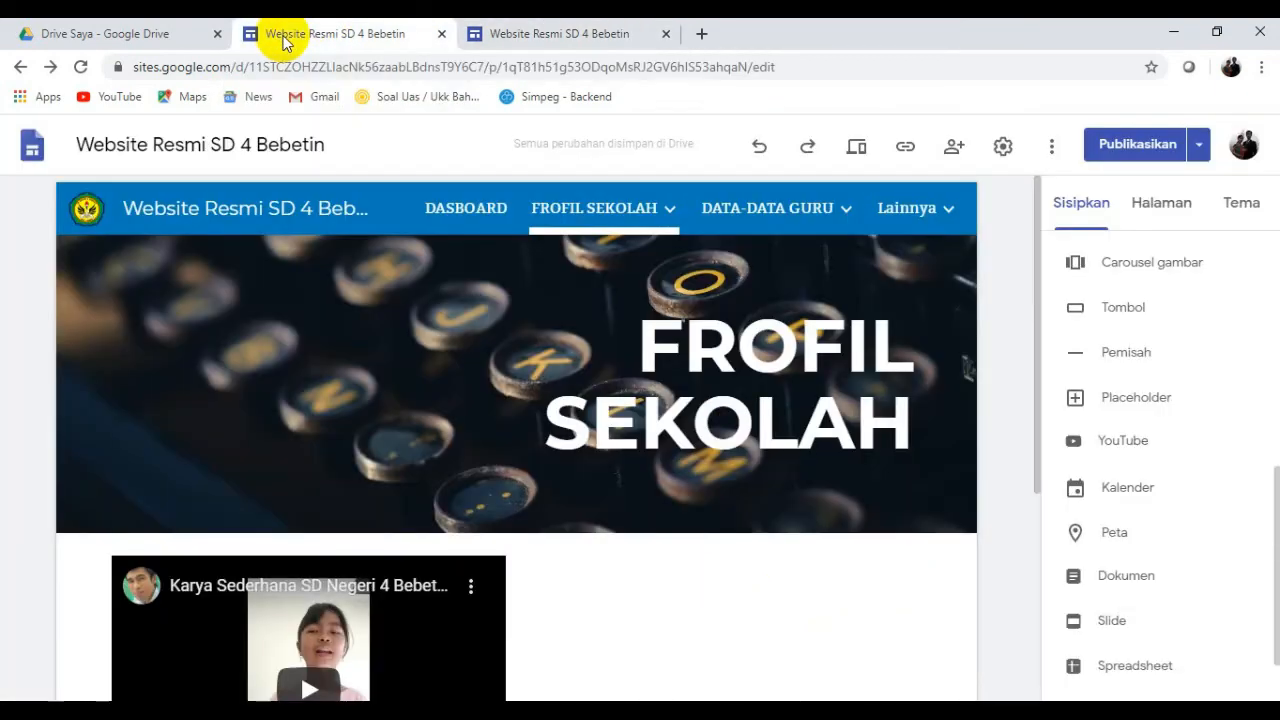
click(523, 40)
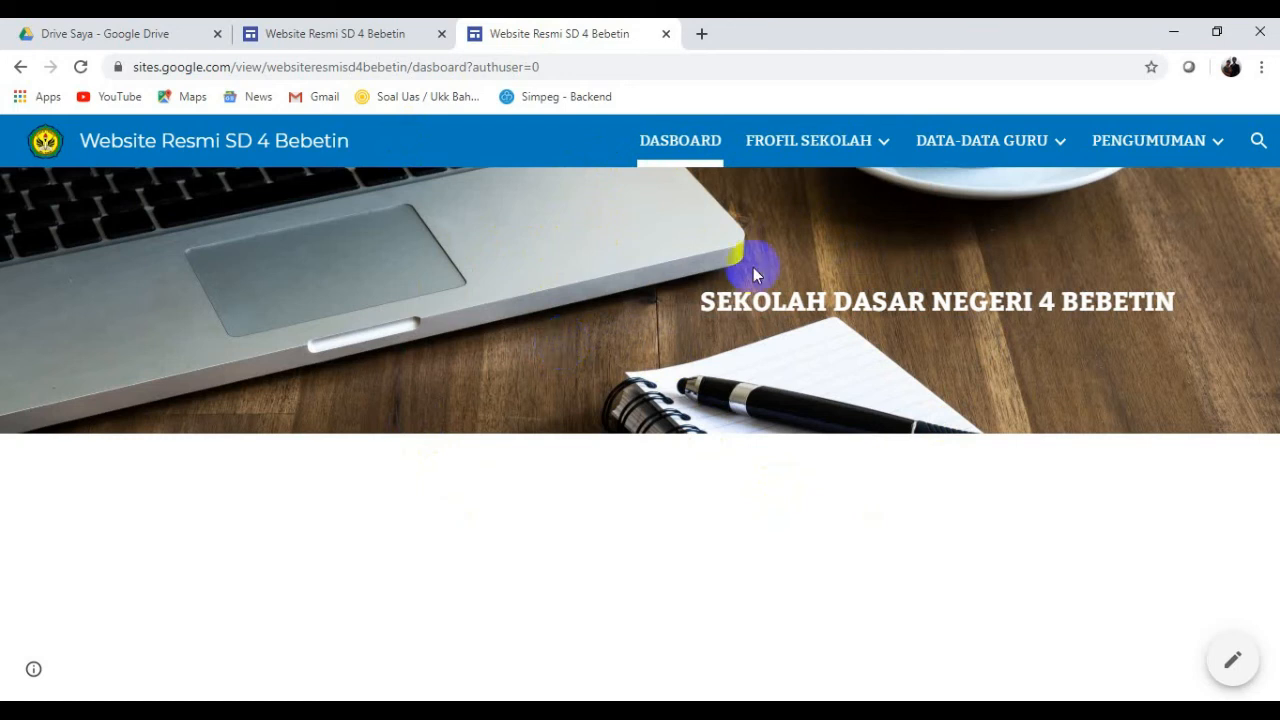
Visit the Visi Sekolah, Kepala Sekolah and PPDB subpages of the published site through its navigation.
mouse_move(771, 151)
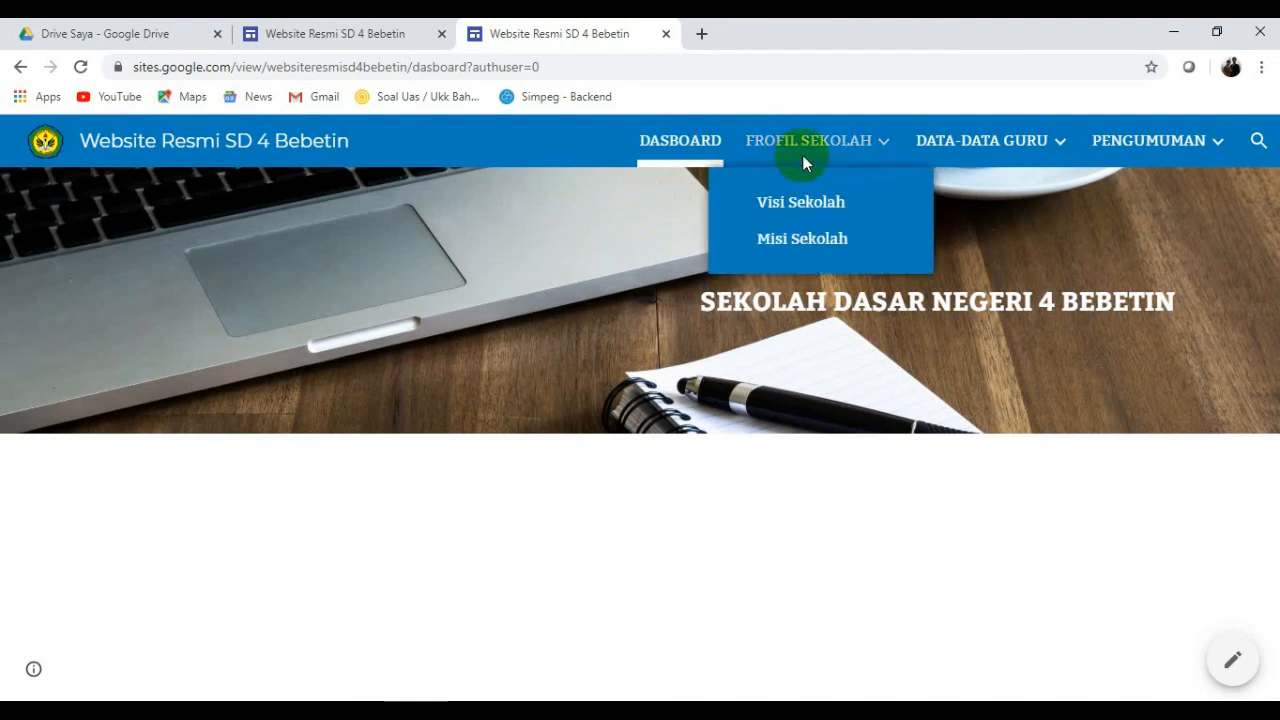
click(786, 218)
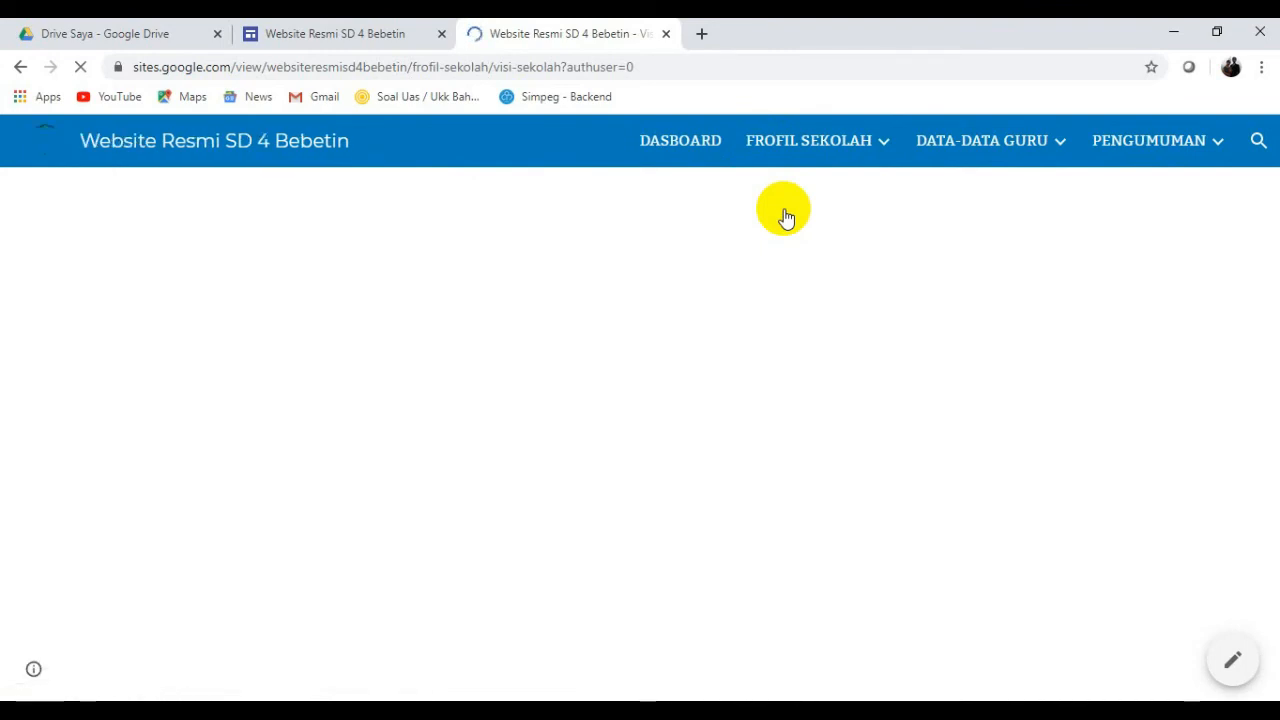
click(966, 148)
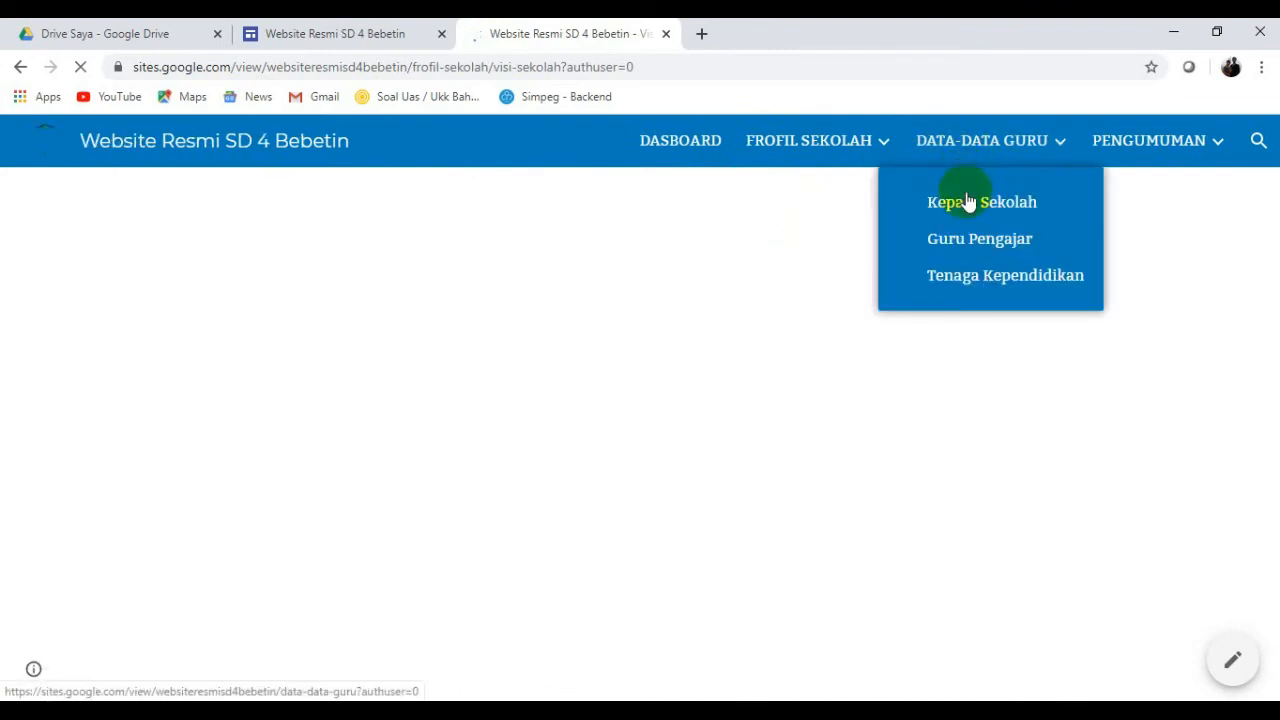
click(968, 210)
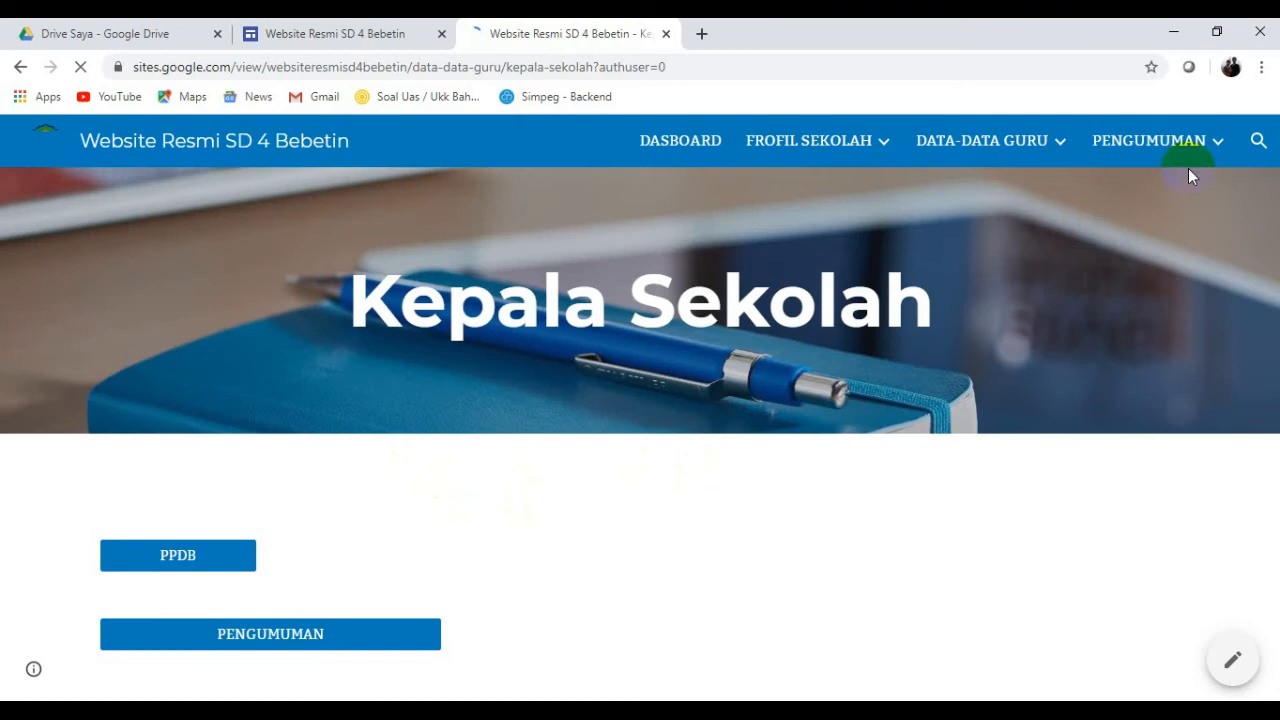
click(1192, 150)
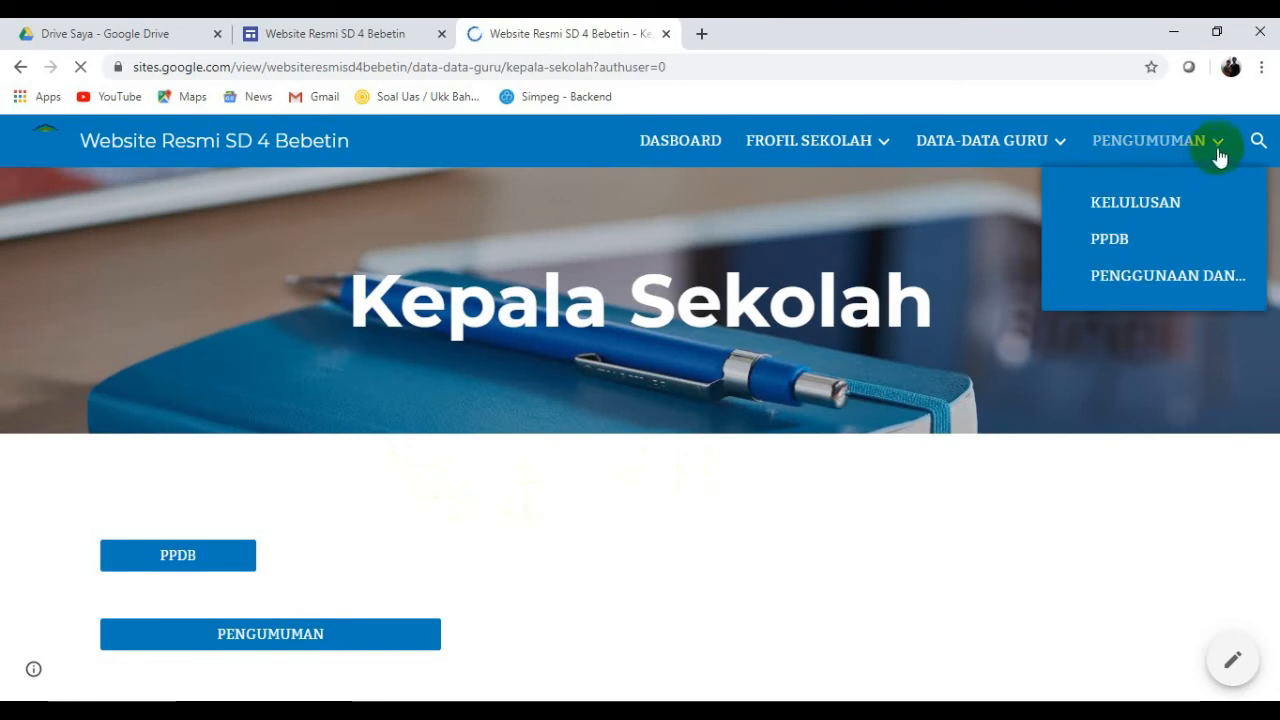
click(1163, 250)
click(1112, 246)
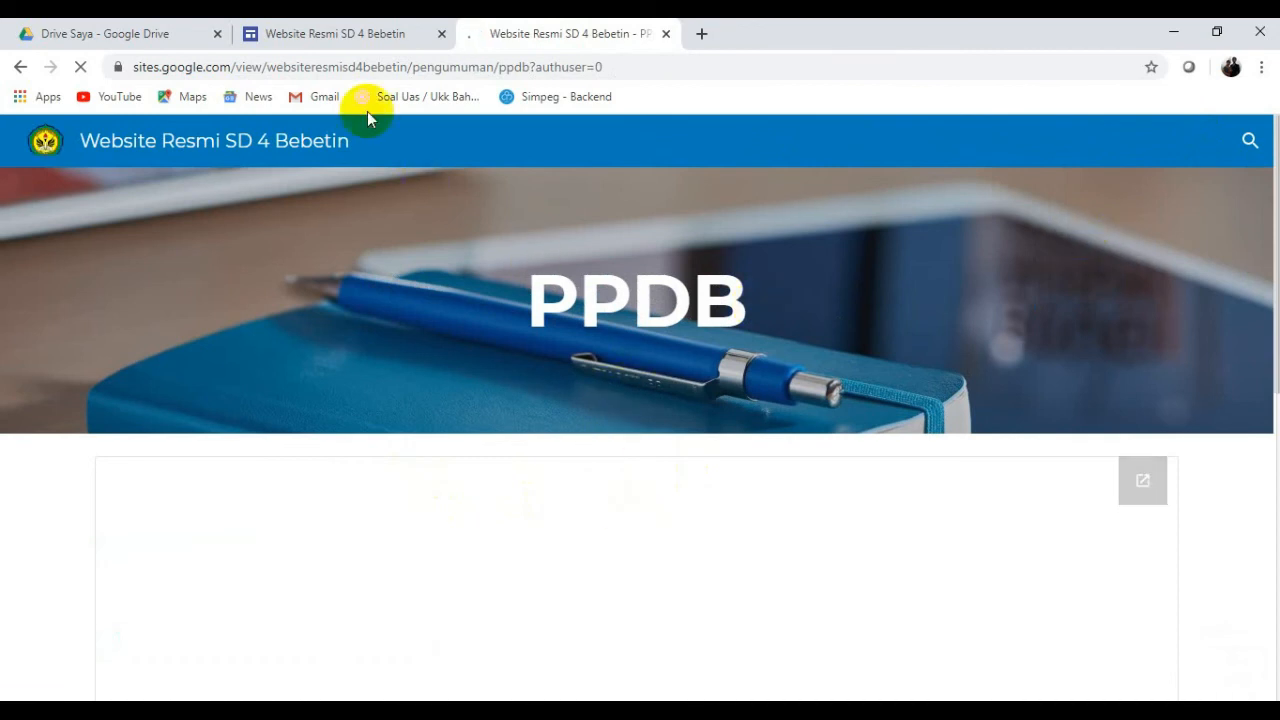
Look through the published PPDB page, checking the embedded registration form document and the video below it.
click(344, 46)
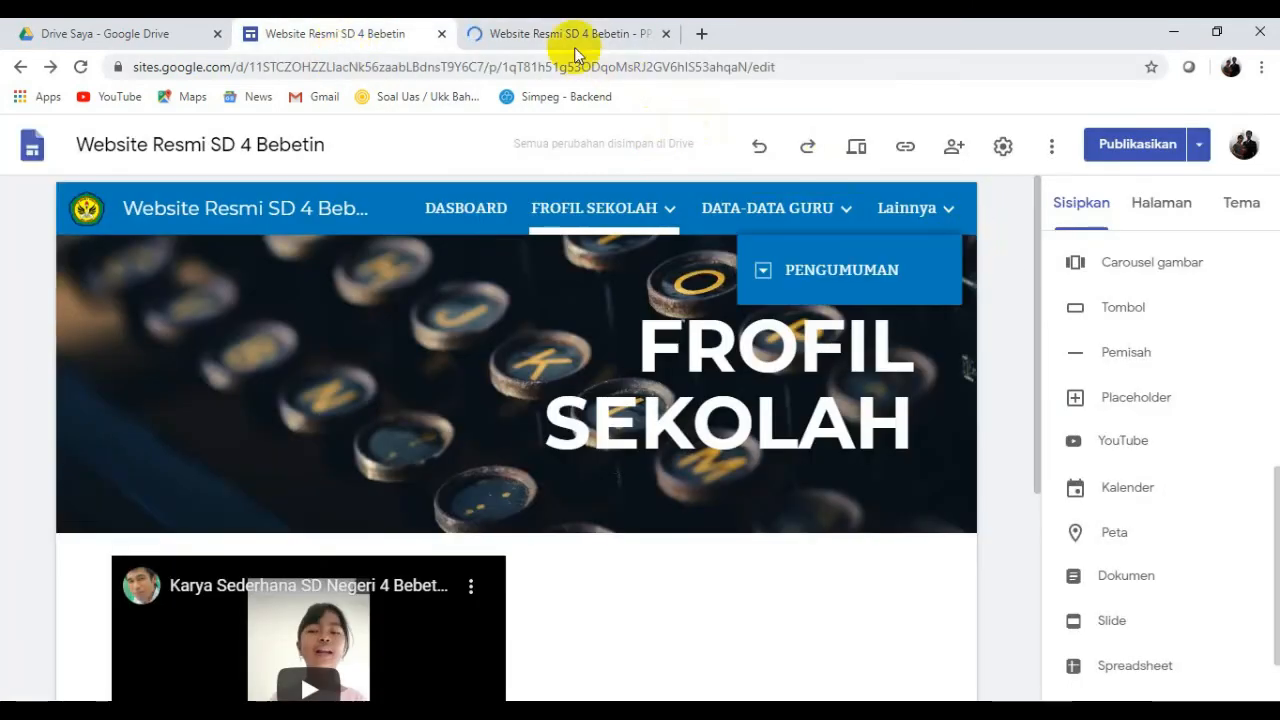
click(576, 44)
scroll(981, 490, down, 5)
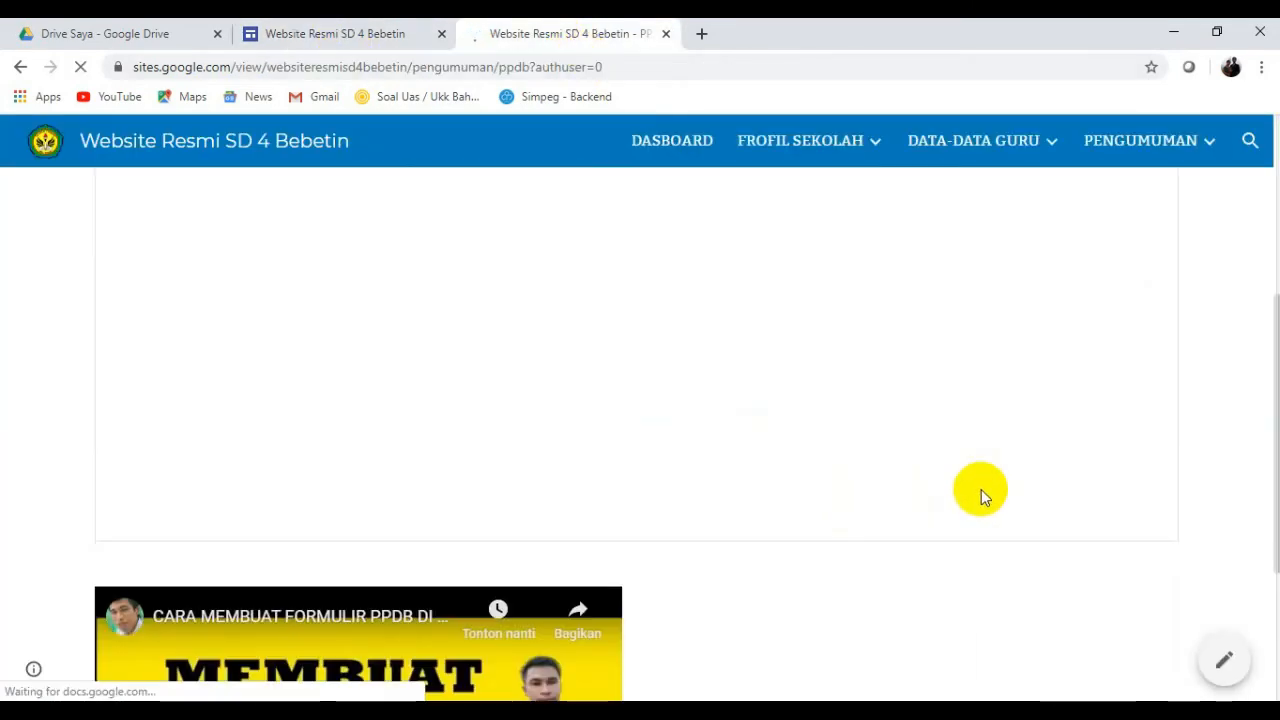
scroll(981, 489, up, 7)
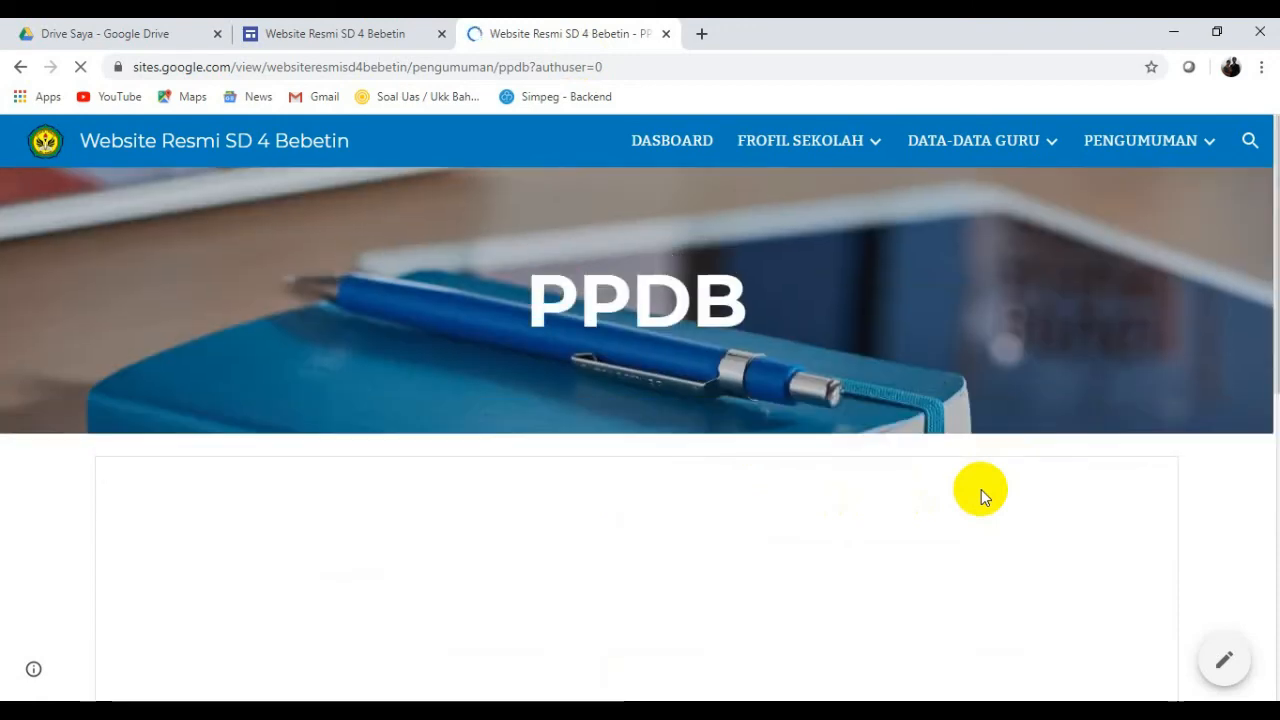
scroll(981, 489, down, 3)
scroll(981, 489, up, 3)
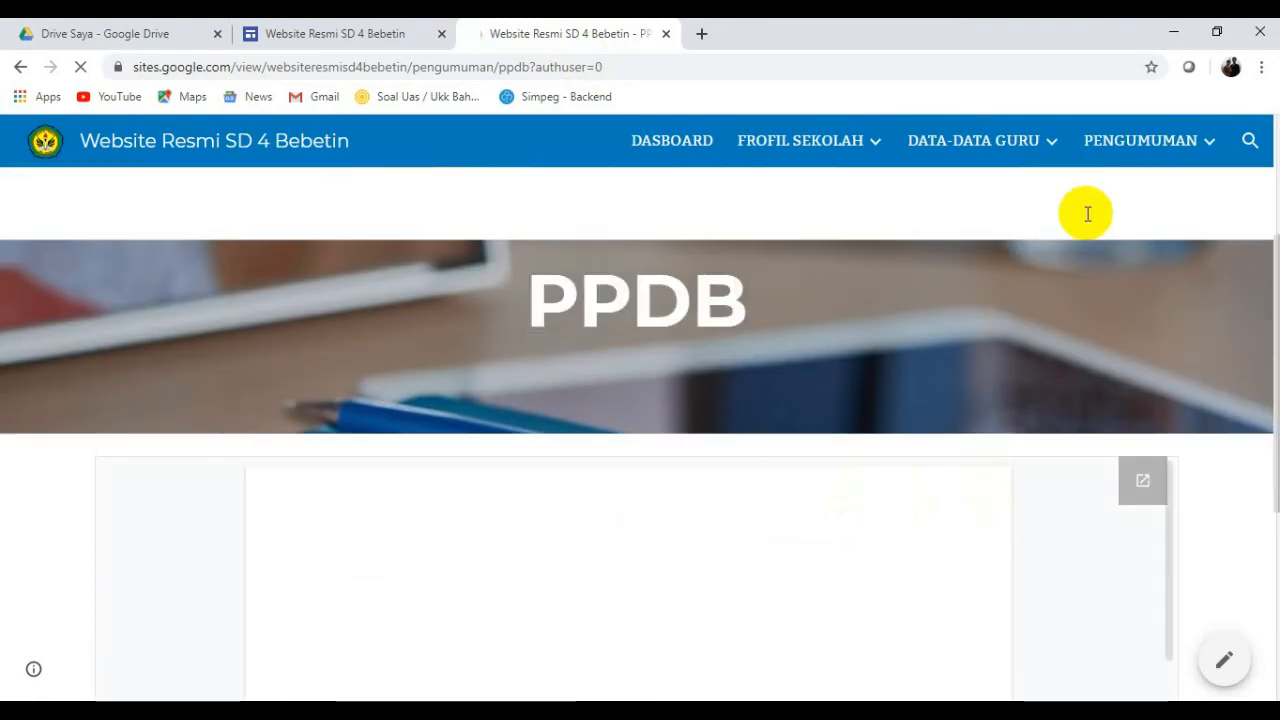
scroll(943, 409, down, 3)
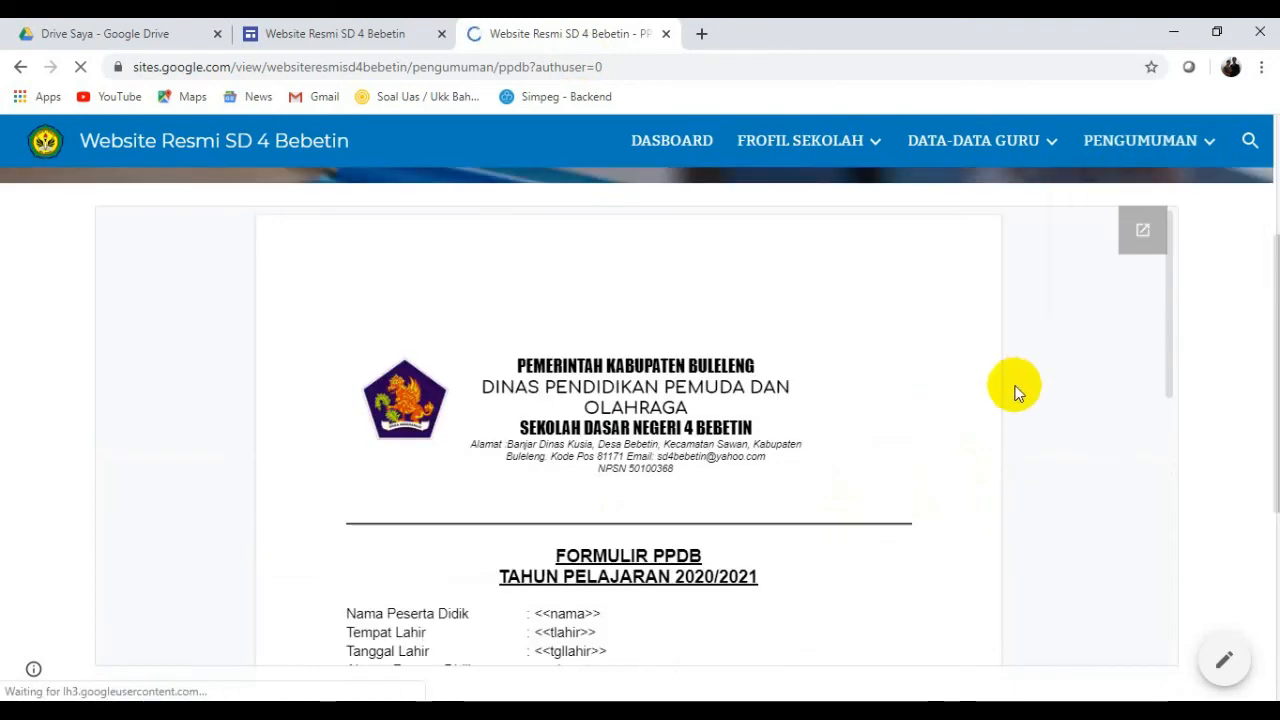
Check the rest of the published PPDB form, visit the PENGUMUMAN page and follow its KEMBALI link back to DASBOARD.
scroll(940, 407, down, 3)
mouse_move(1145, 145)
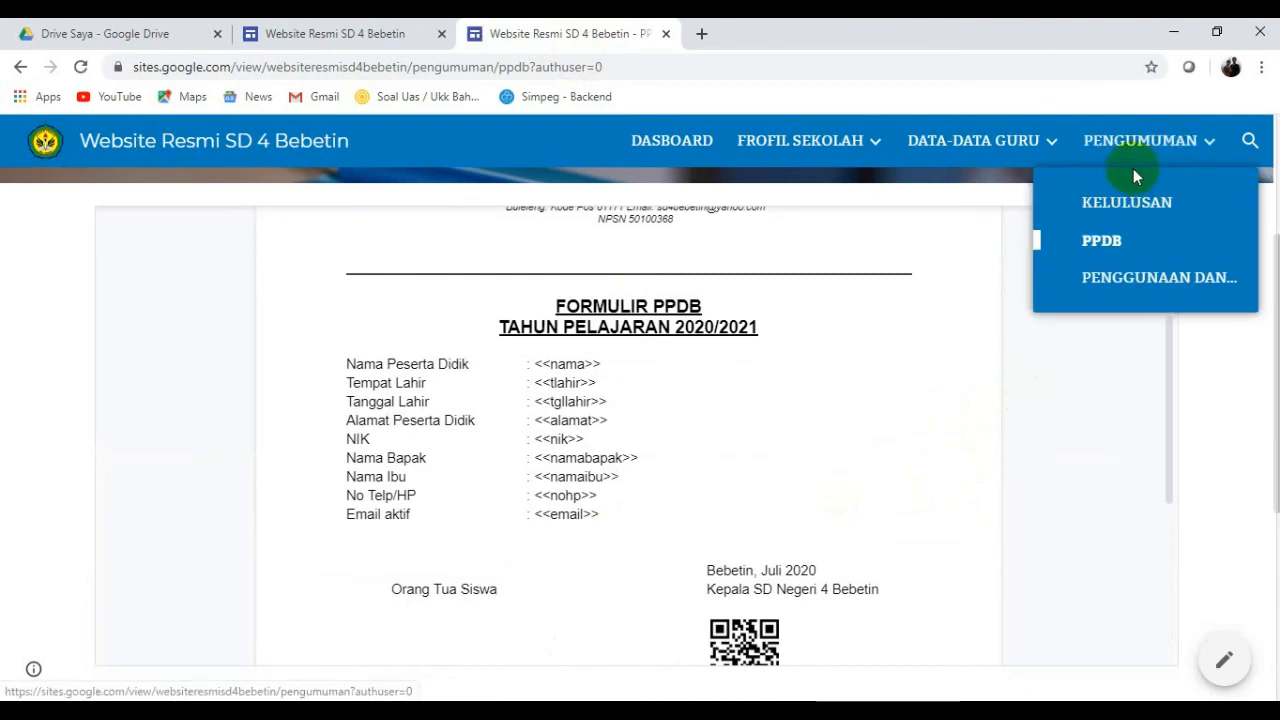
click(1130, 148)
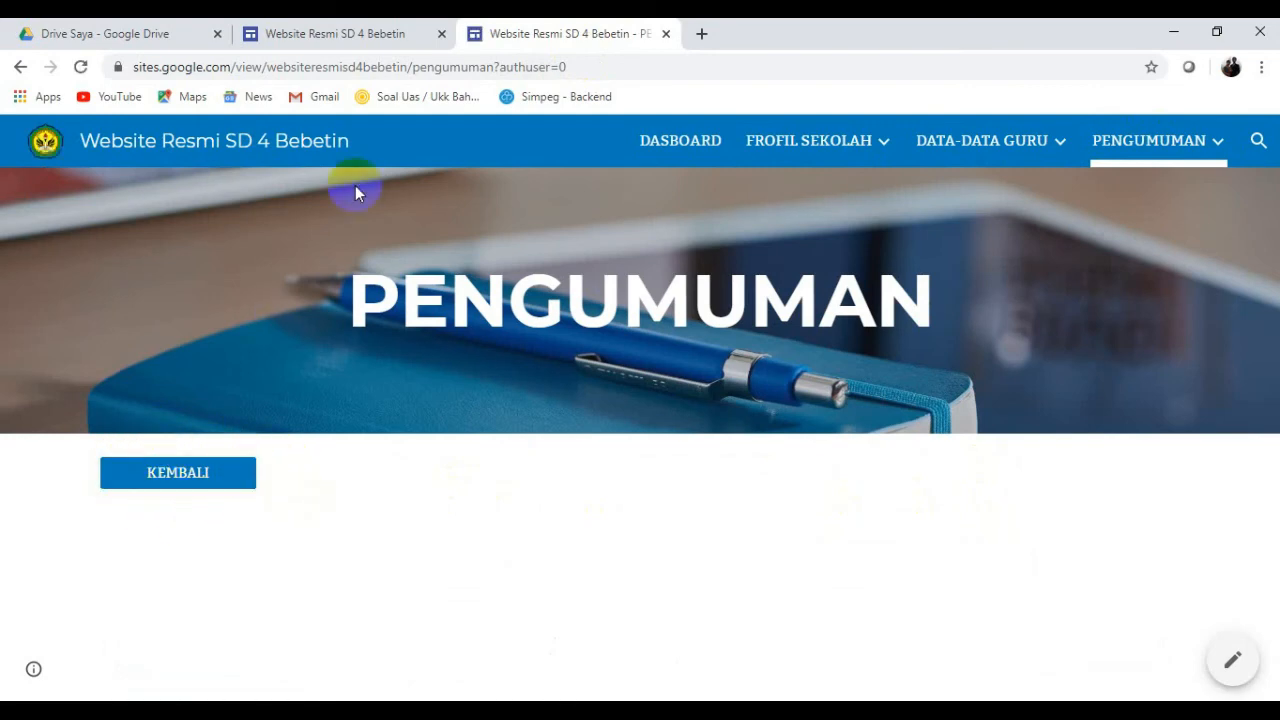
click(346, 44)
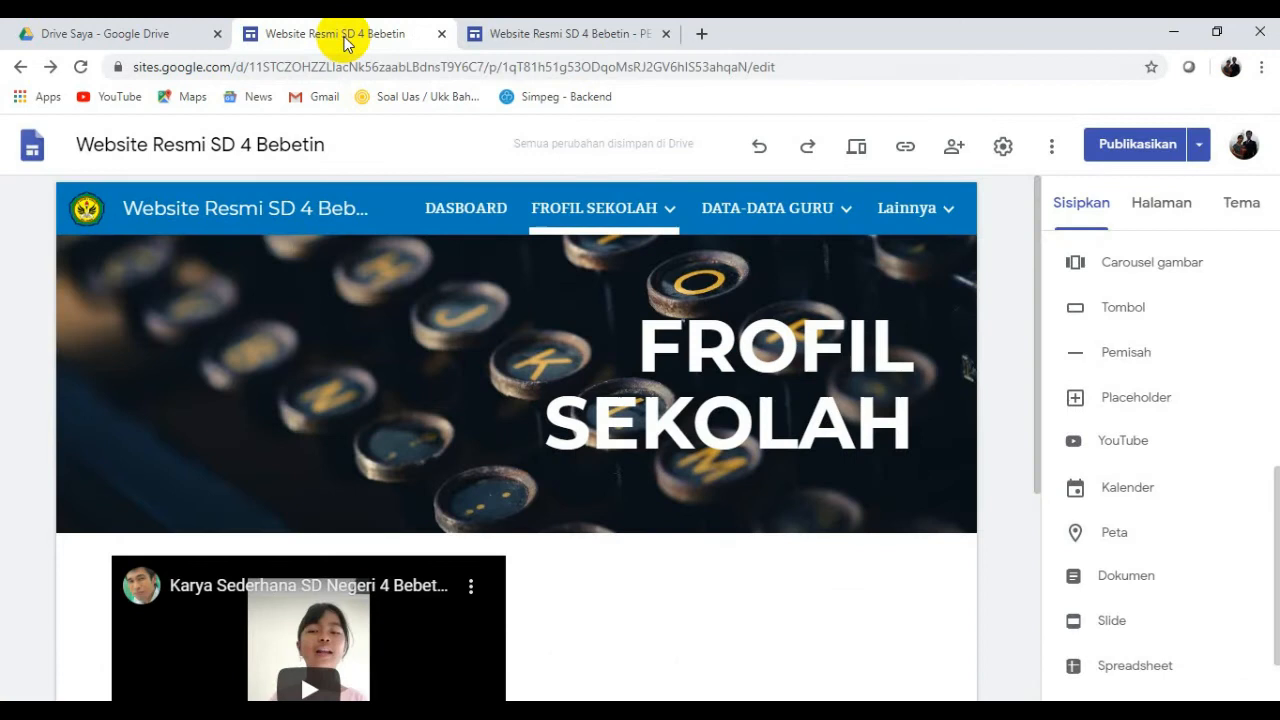
click(541, 40)
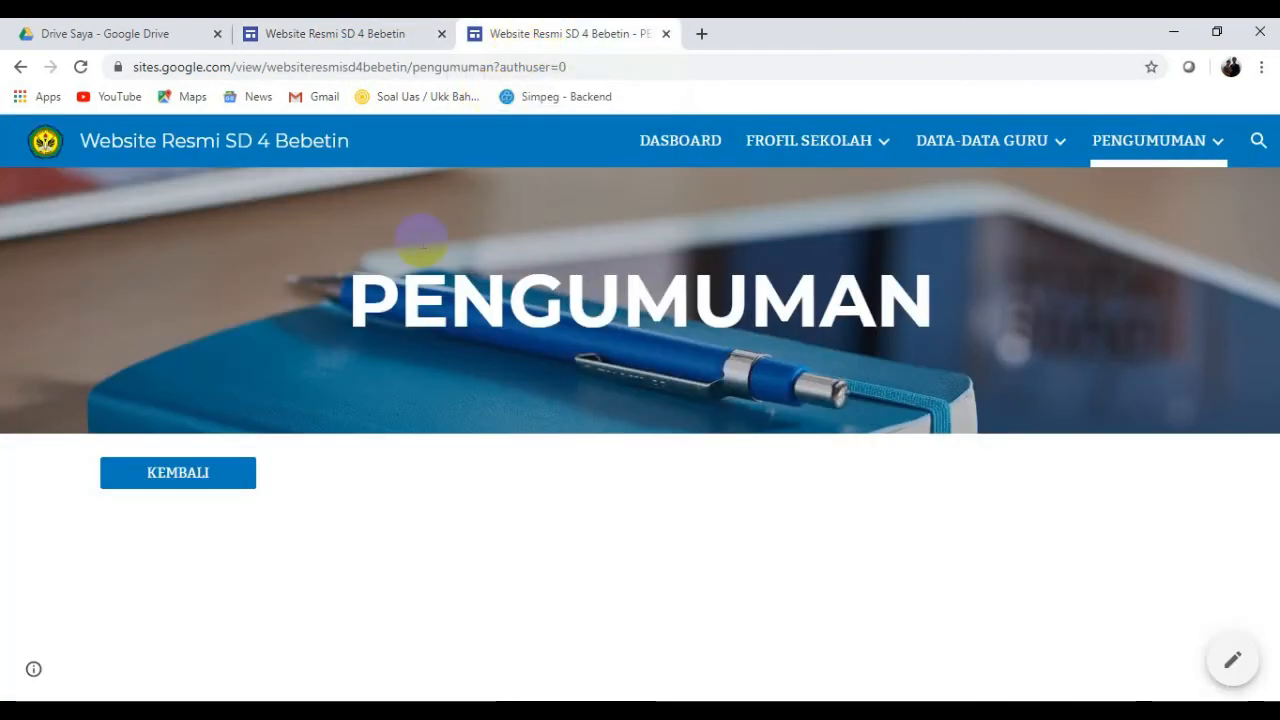
click(181, 485)
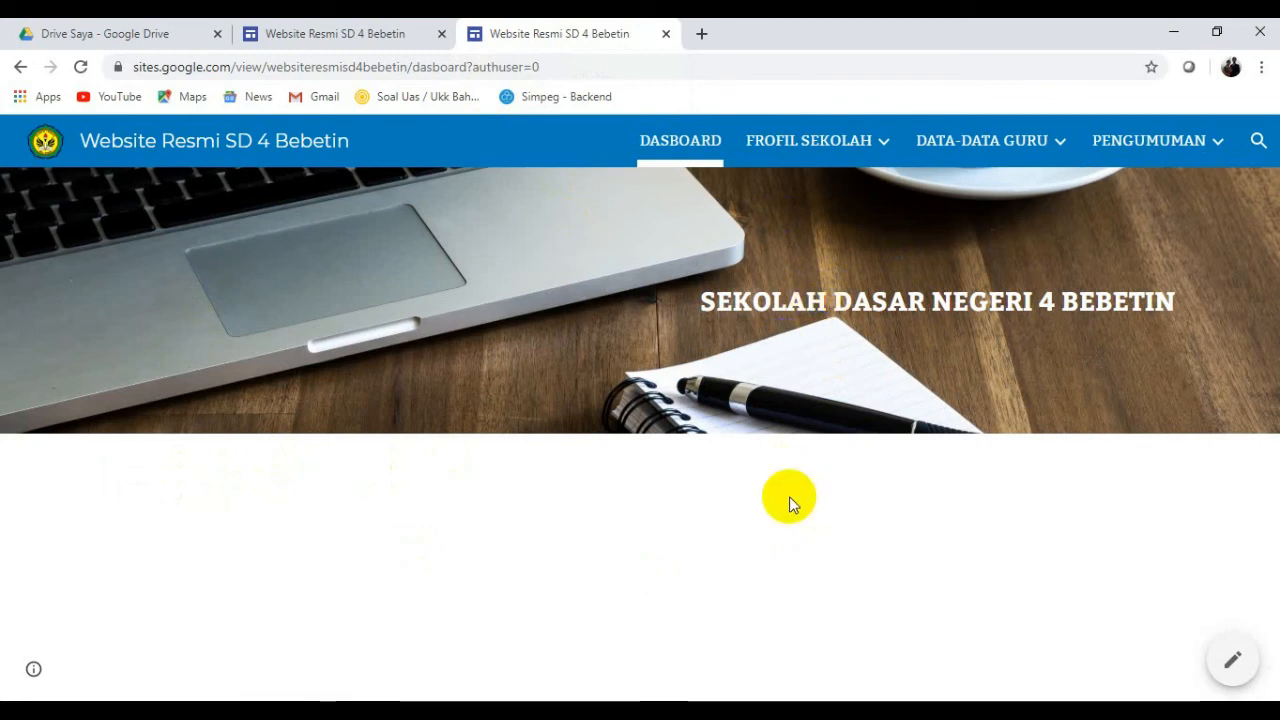
Open the DASBOARD page in the site editor and compare its navigation with the published site's PENGUMUMAN subpages.
click(326, 41)
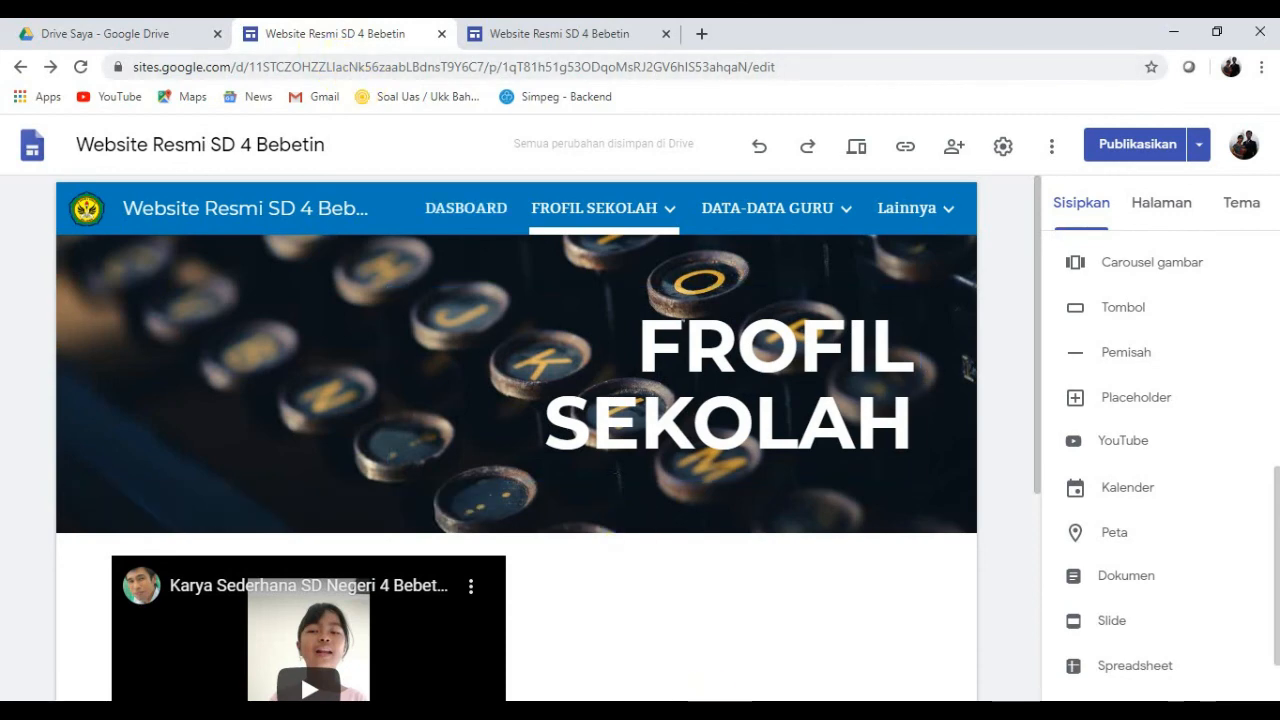
click(470, 208)
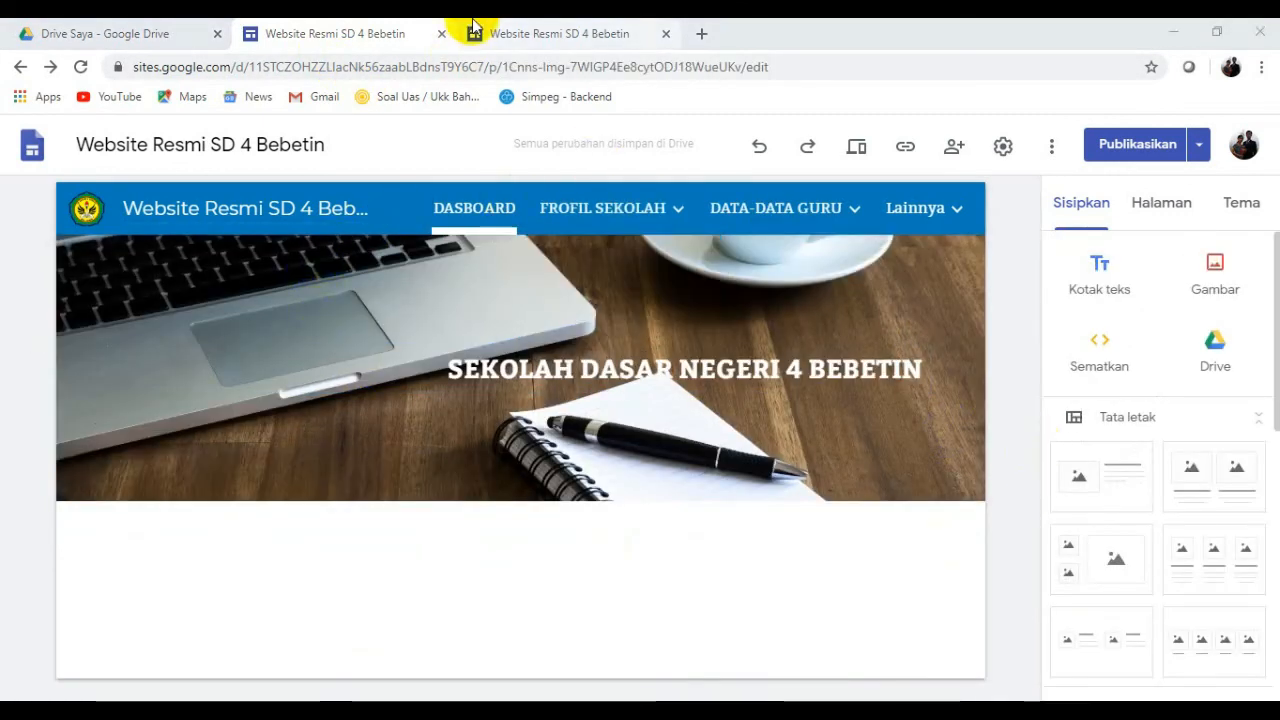
click(545, 34)
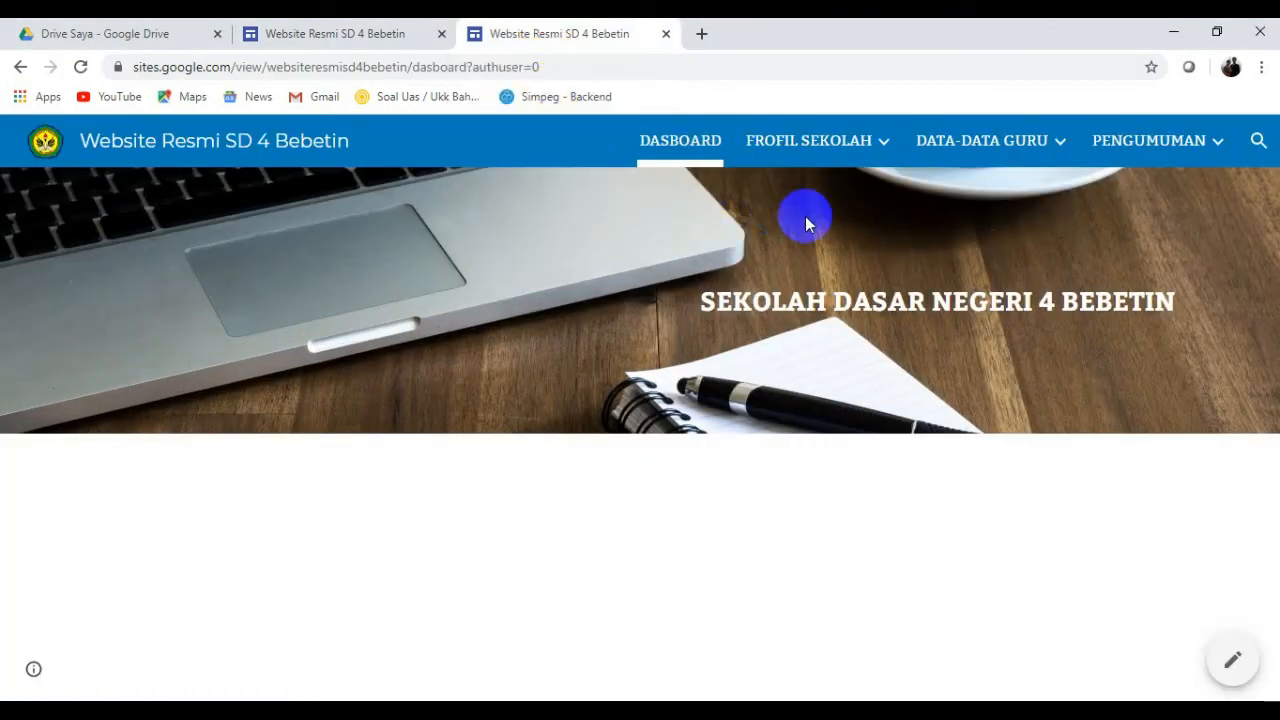
mouse_move(1157, 157)
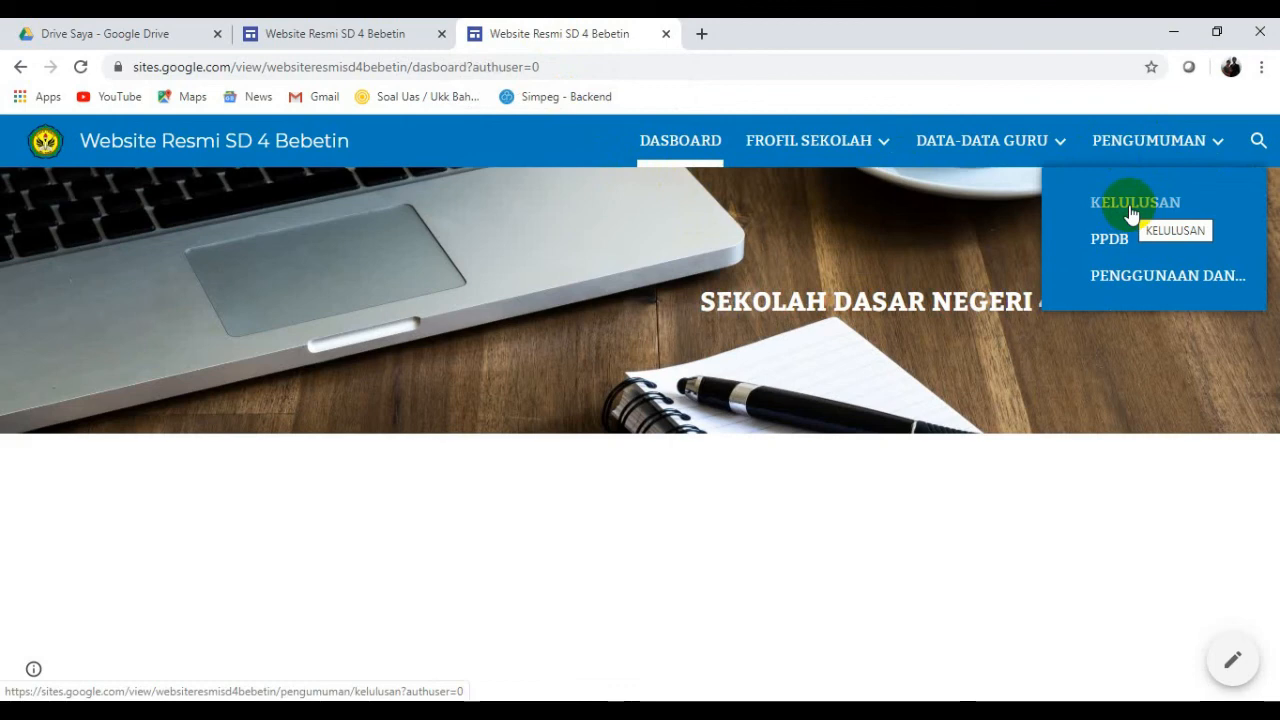
click(343, 38)
mouse_move(932, 220)
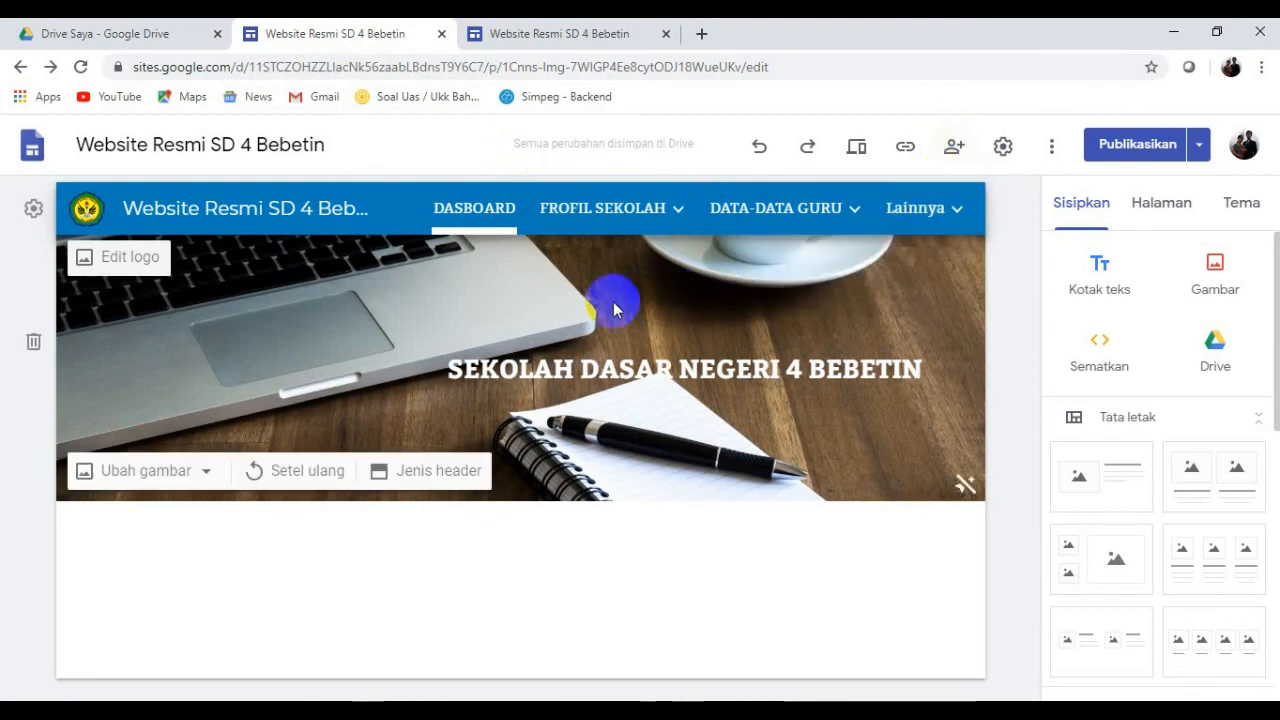
mouse_move(603, 208)
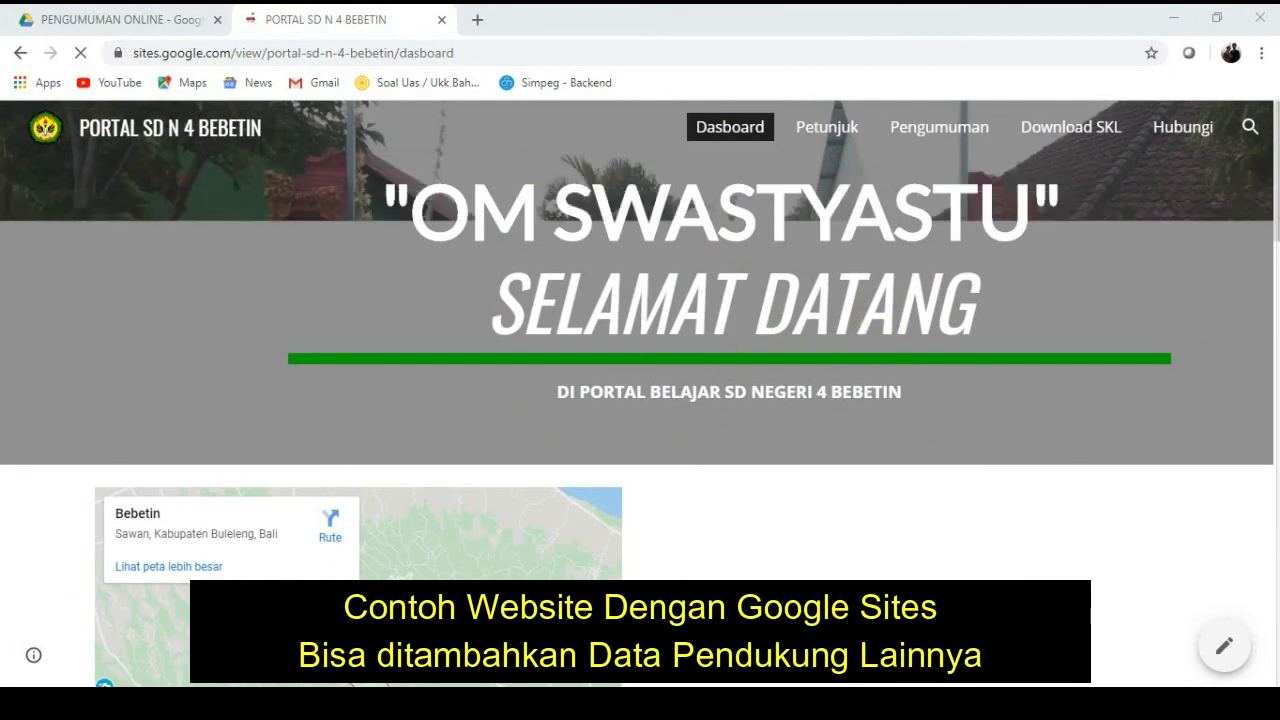
Look through the example site PORTAL SD N 4 BEBETIN's Dasboard page past the map and play its embedded YouTube video.
scroll(992, 401, down, 3)
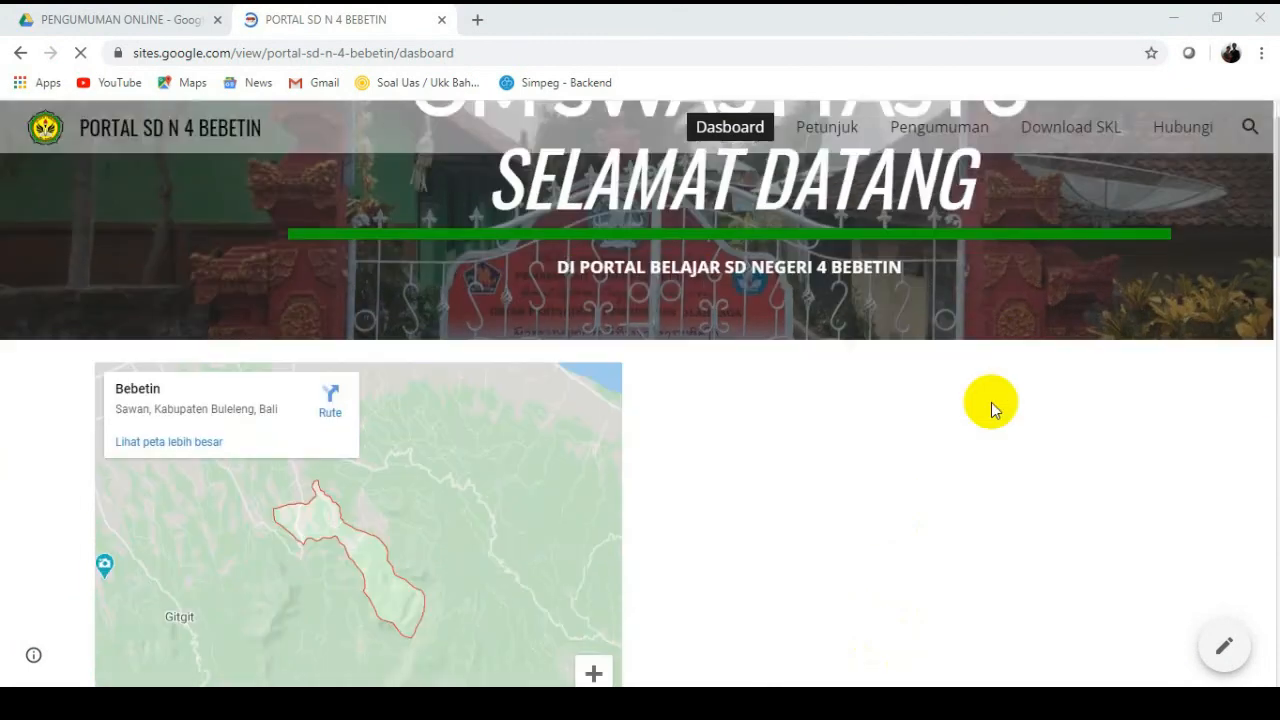
scroll(990, 402, down, 3)
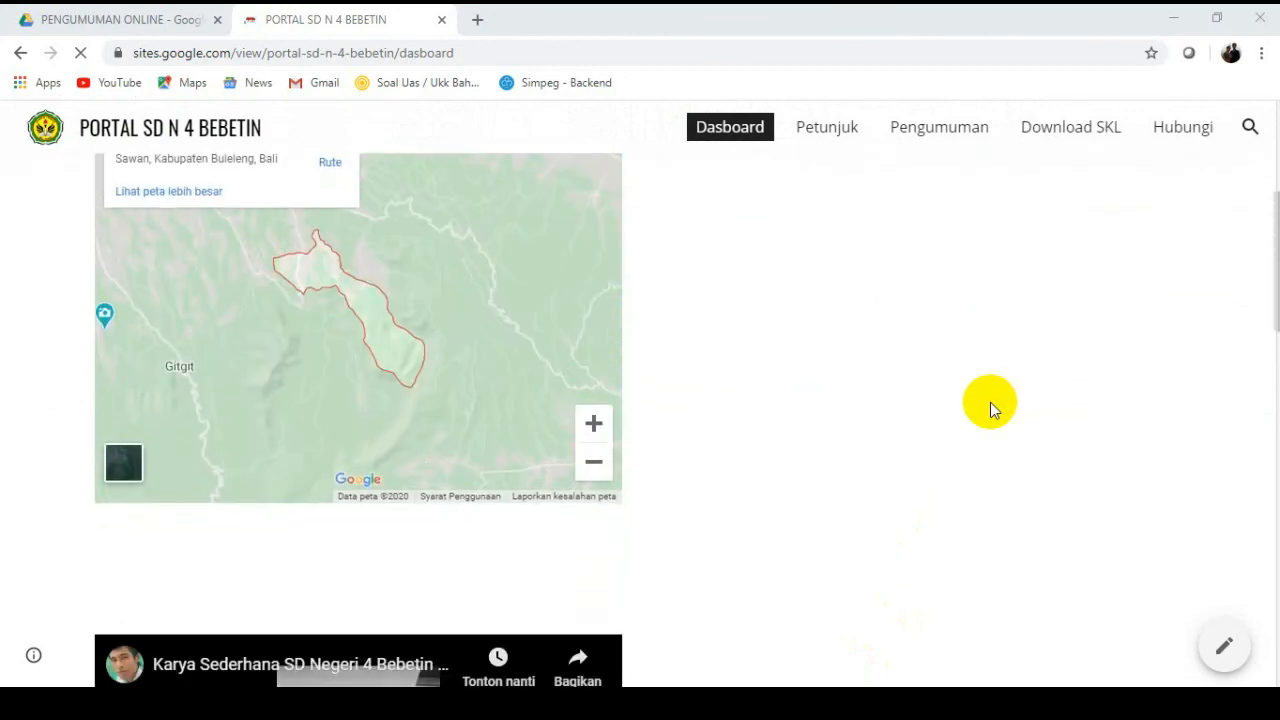
scroll(989, 410, down, 2)
scroll(990, 405, down, 3)
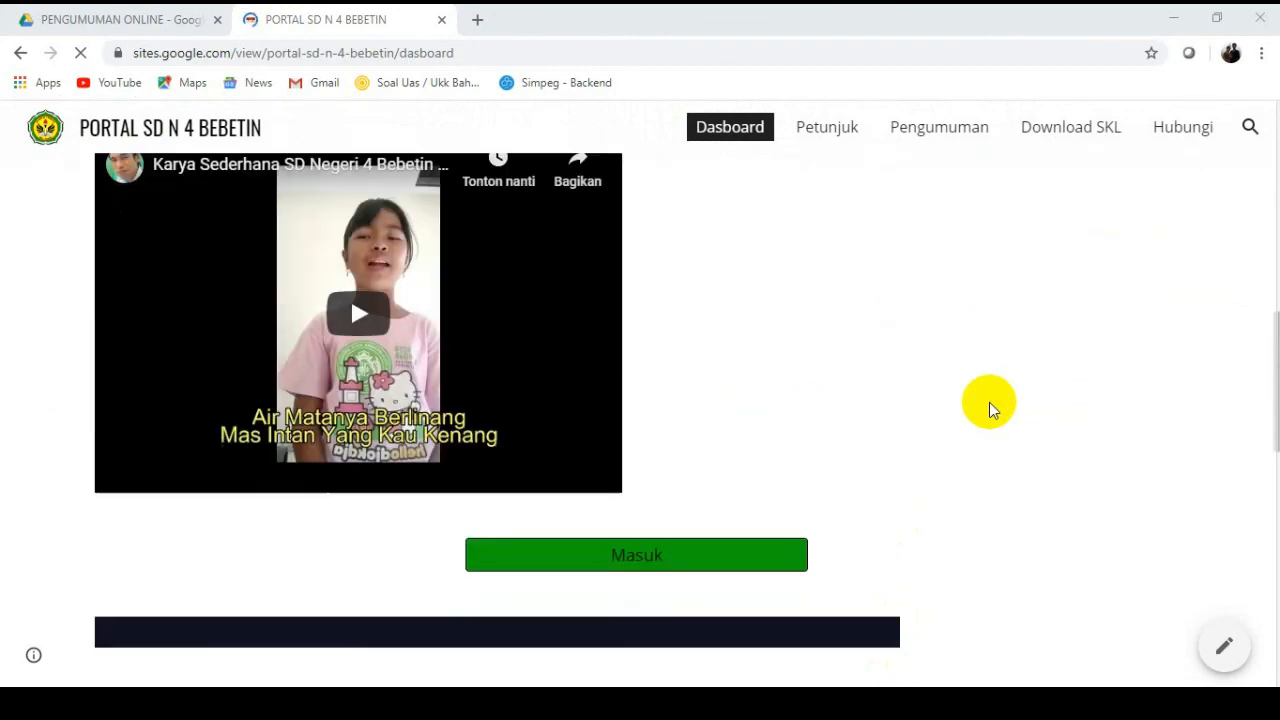
click(362, 318)
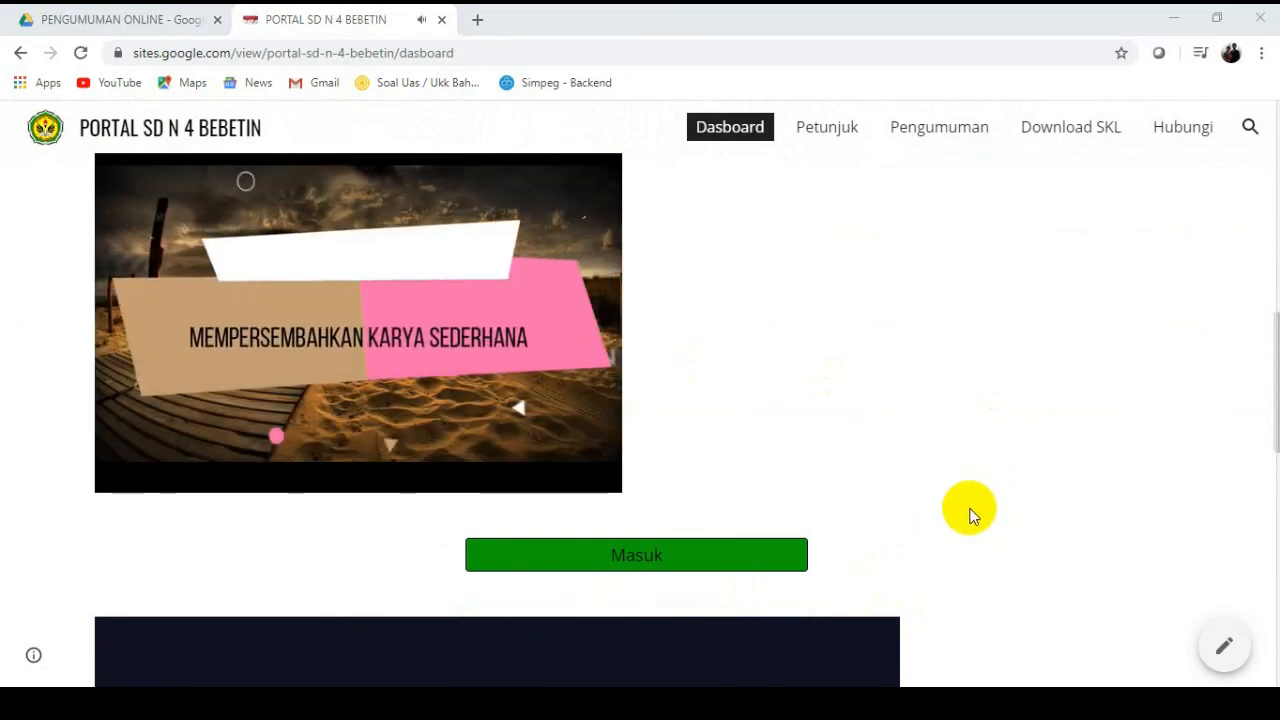
Examine the Hitung Mundur Kelulusan countdown below the video, and return to the welcome header of the Dasboard page.
scroll(975, 516, down, 1)
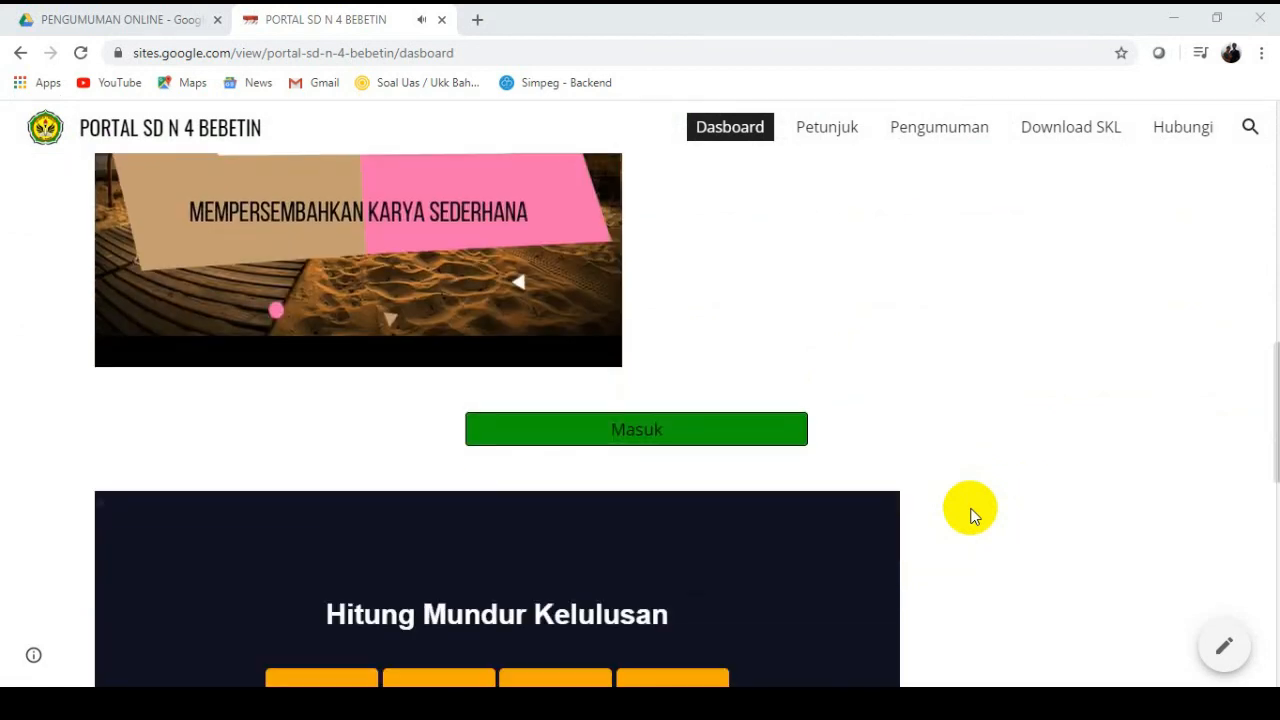
scroll(920, 614, down, 2)
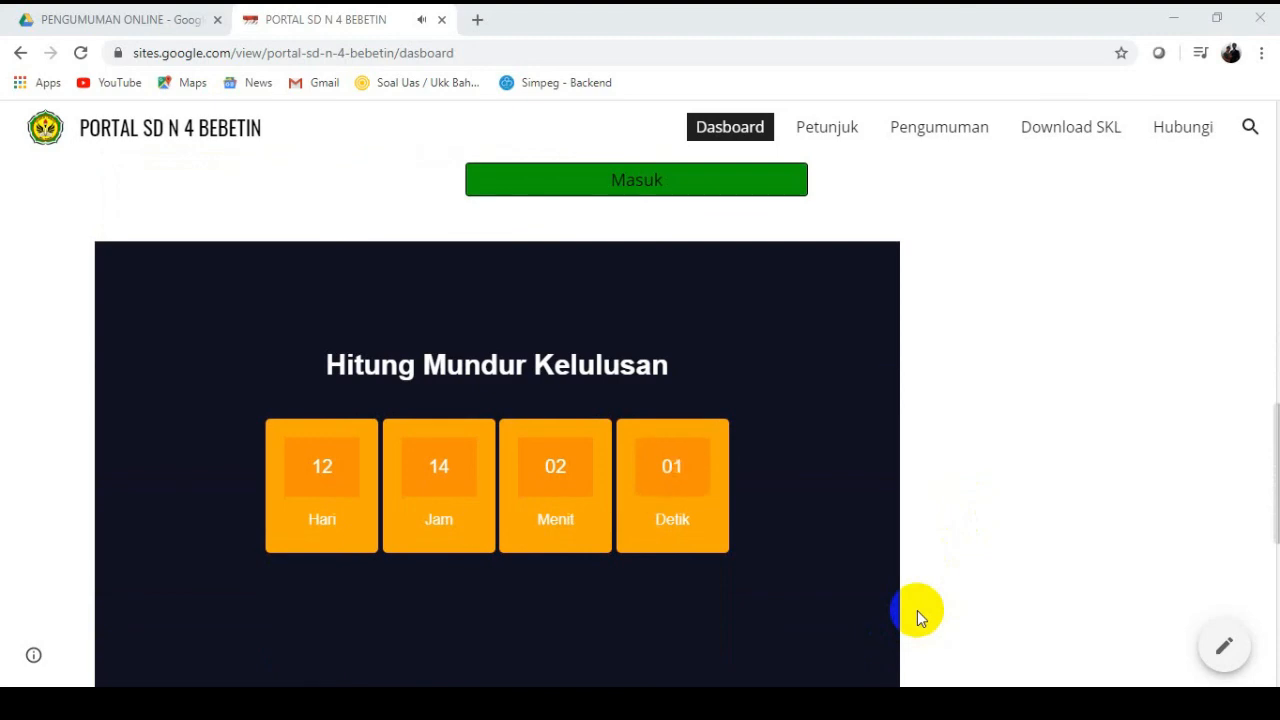
scroll(917, 610, up, 2)
scroll(917, 610, up, 2)
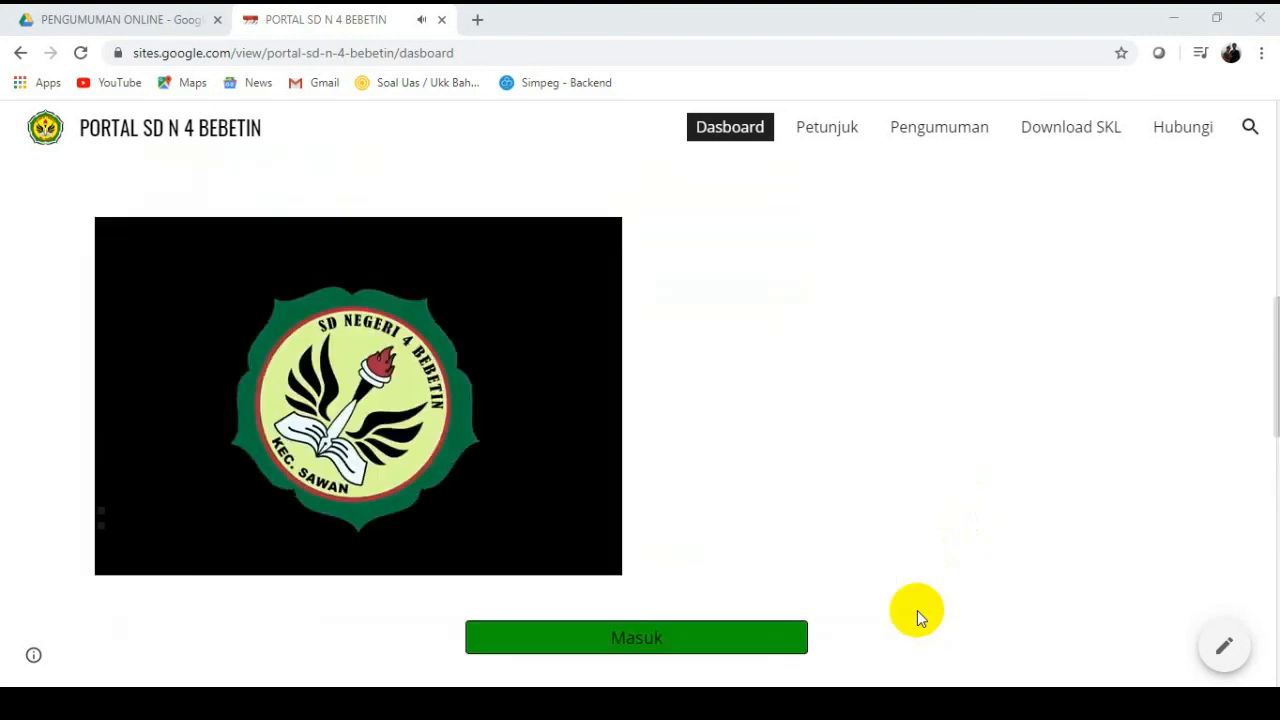
scroll(917, 610, up, 2)
scroll(917, 610, up, 3)
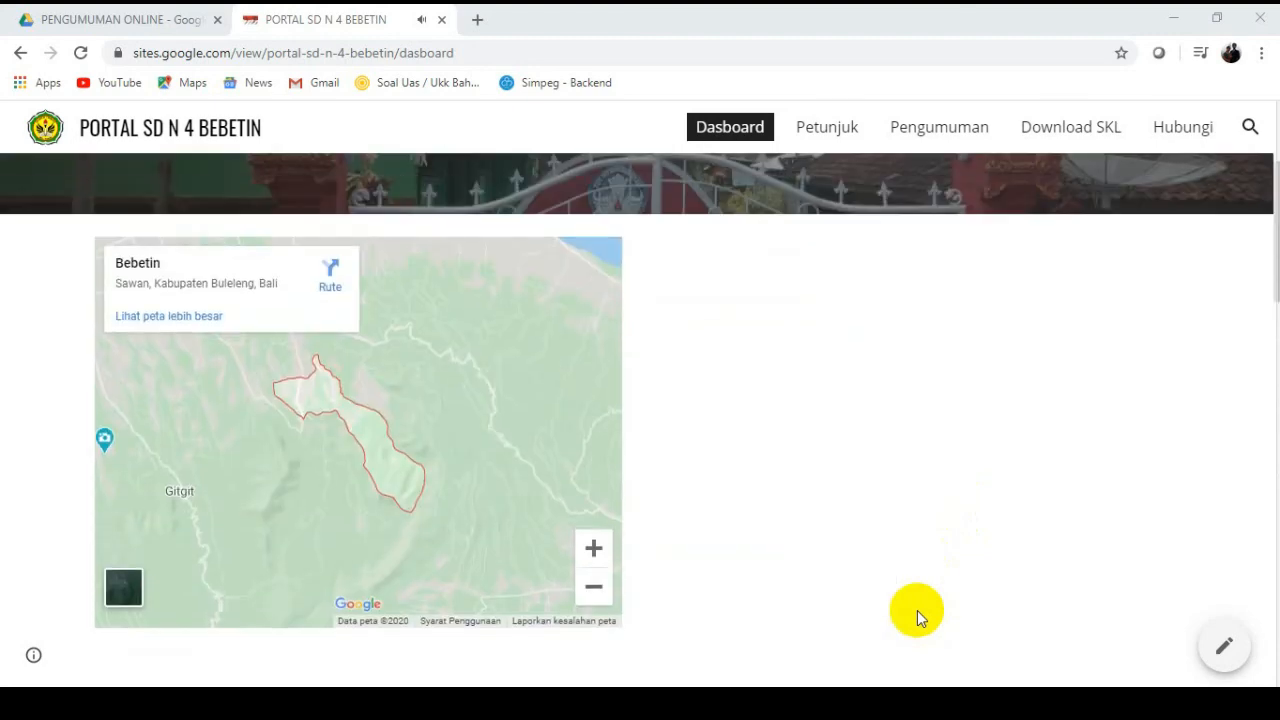
scroll(917, 610, up, 3)
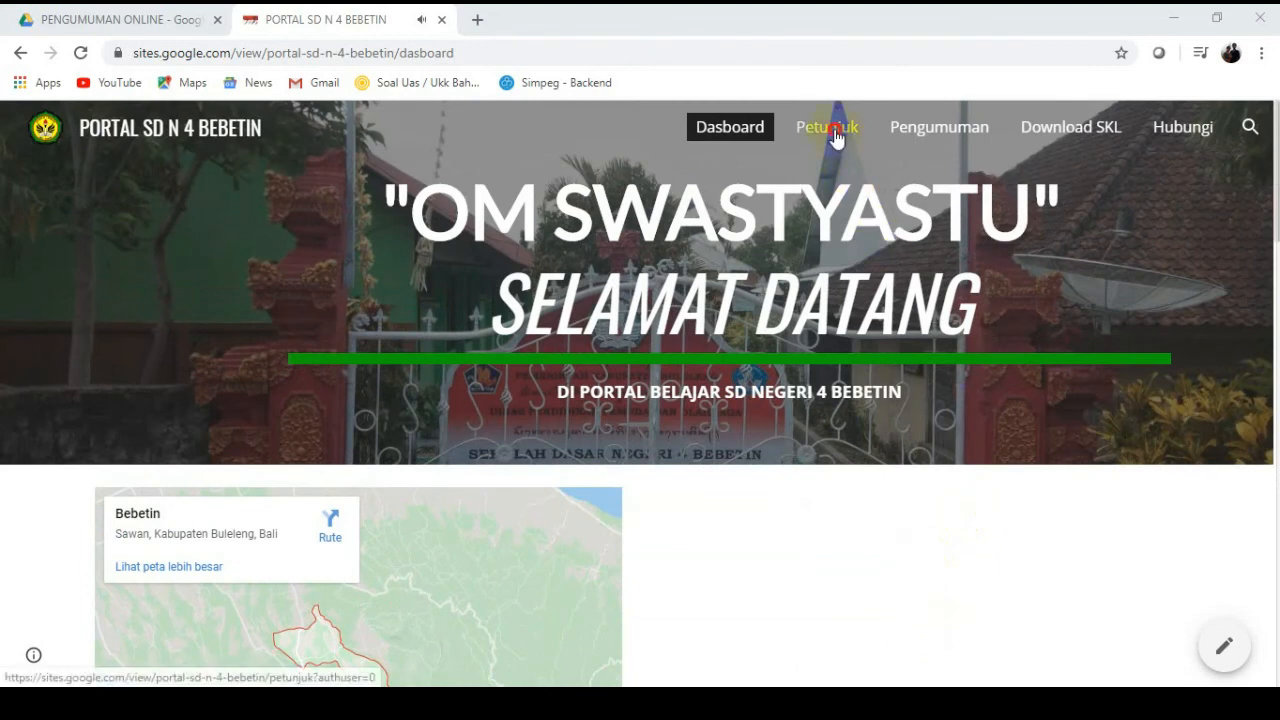
Visit the Petunjuk page of the example portal and read its instructions down to the photo and Selanjutnya link.
click(832, 130)
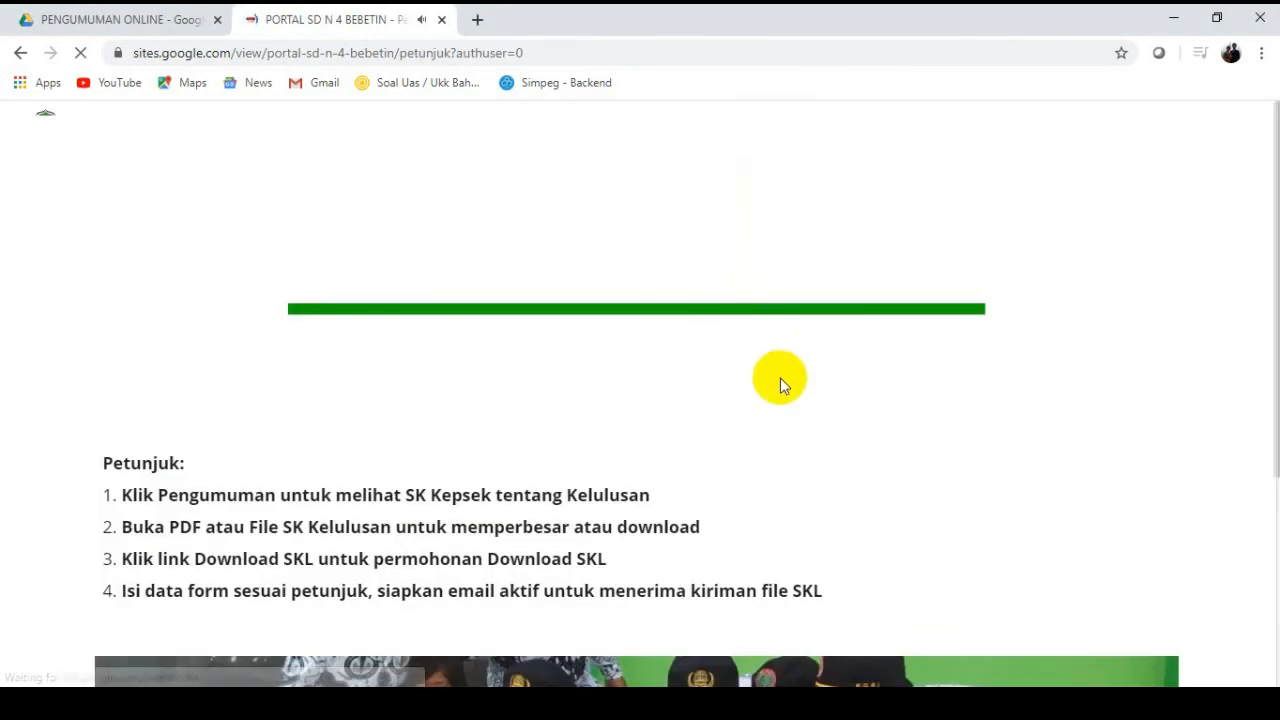
scroll(780, 415, down, 3)
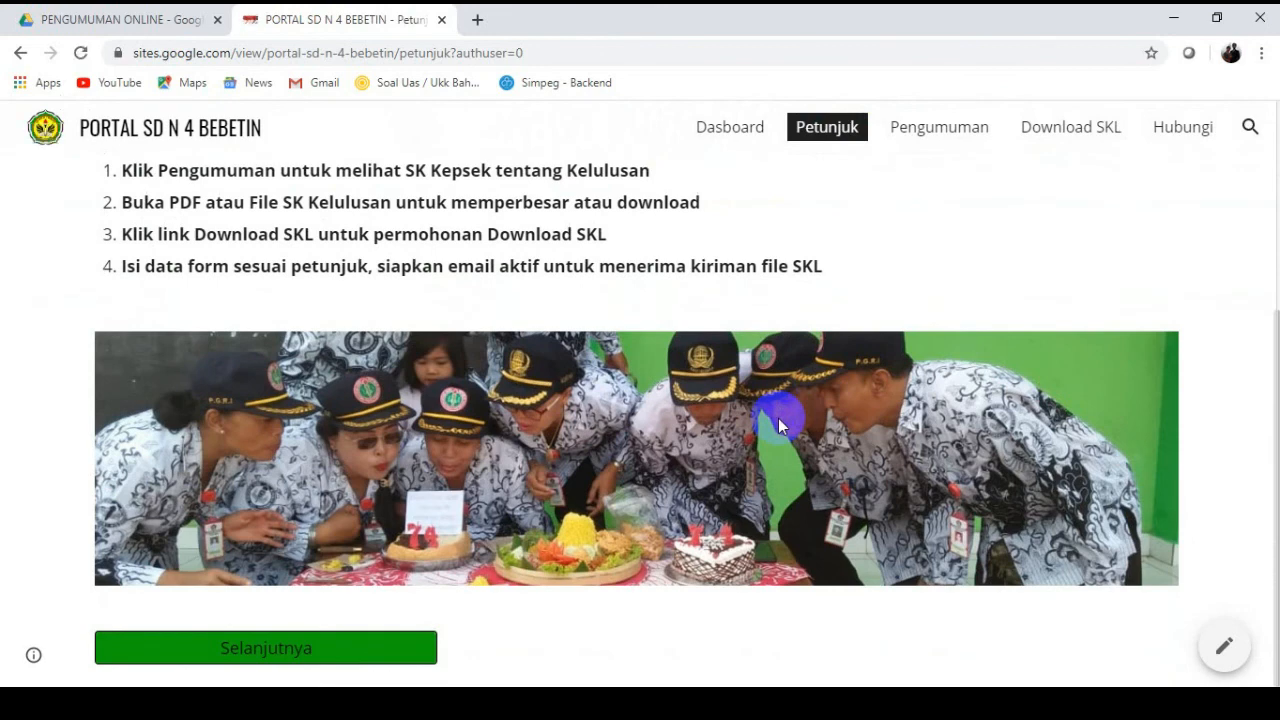
scroll(771, 420, up, 2)
scroll(720, 435, down, 2)
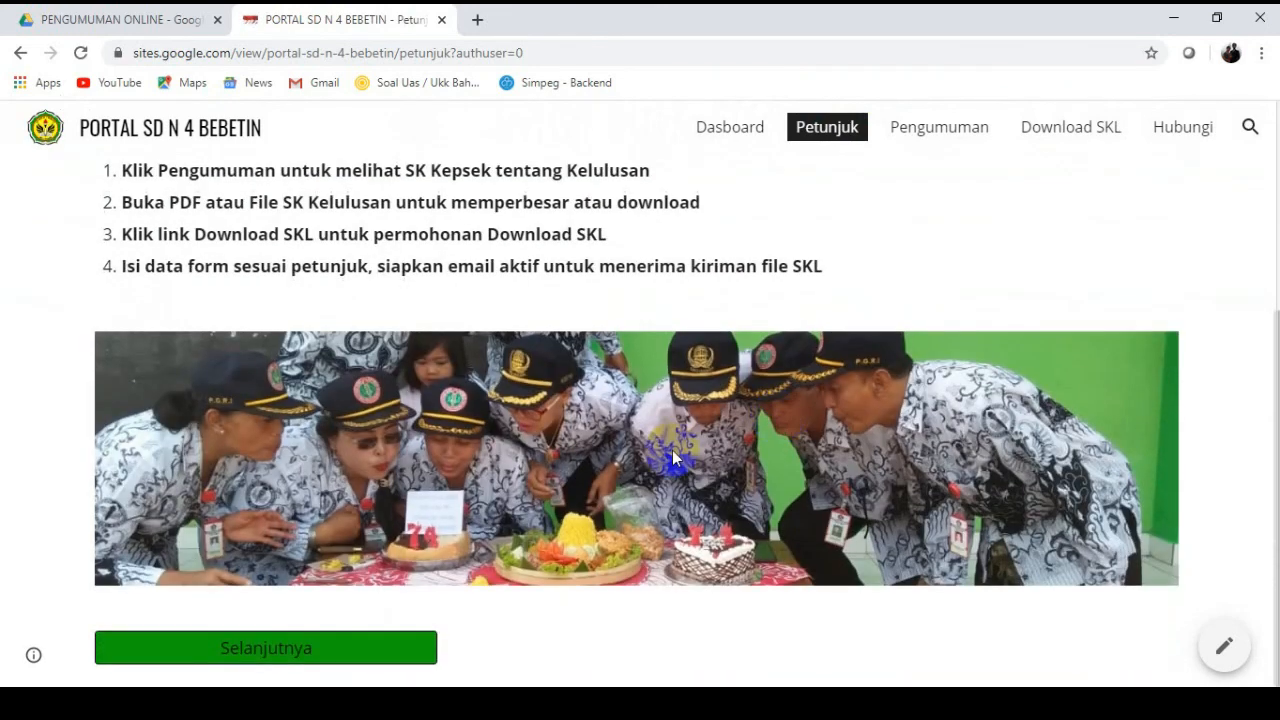
Continue to the Pengumuman page through Selanjutnya and view the PDF behind Download SK Kelulusan before returning to the page.
click(341, 643)
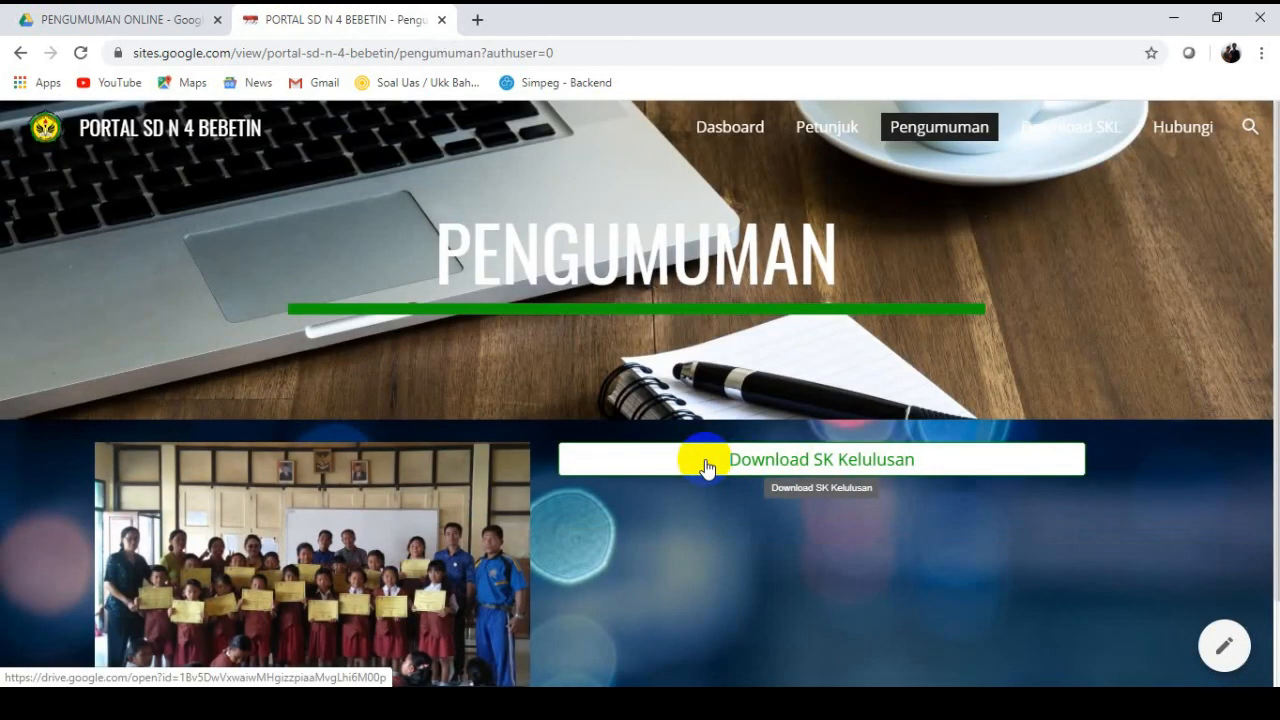
scroll(703, 449, down, 1)
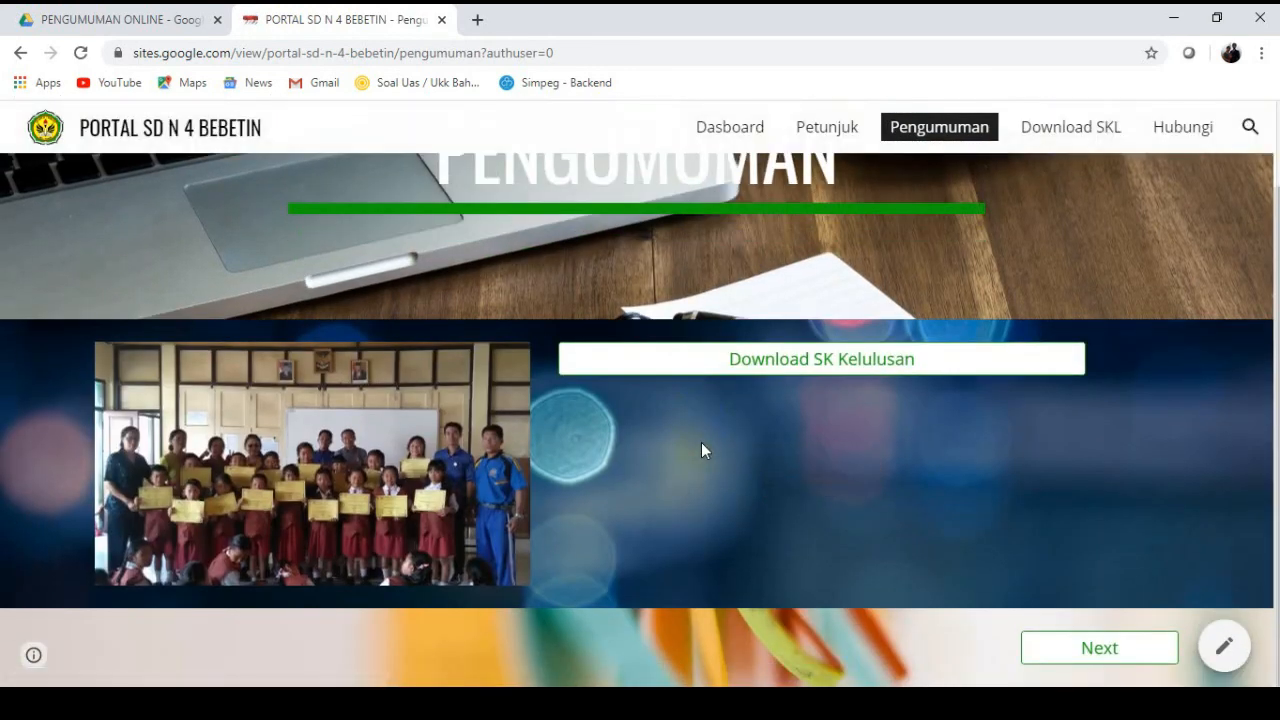
scroll(701, 449, up, 1)
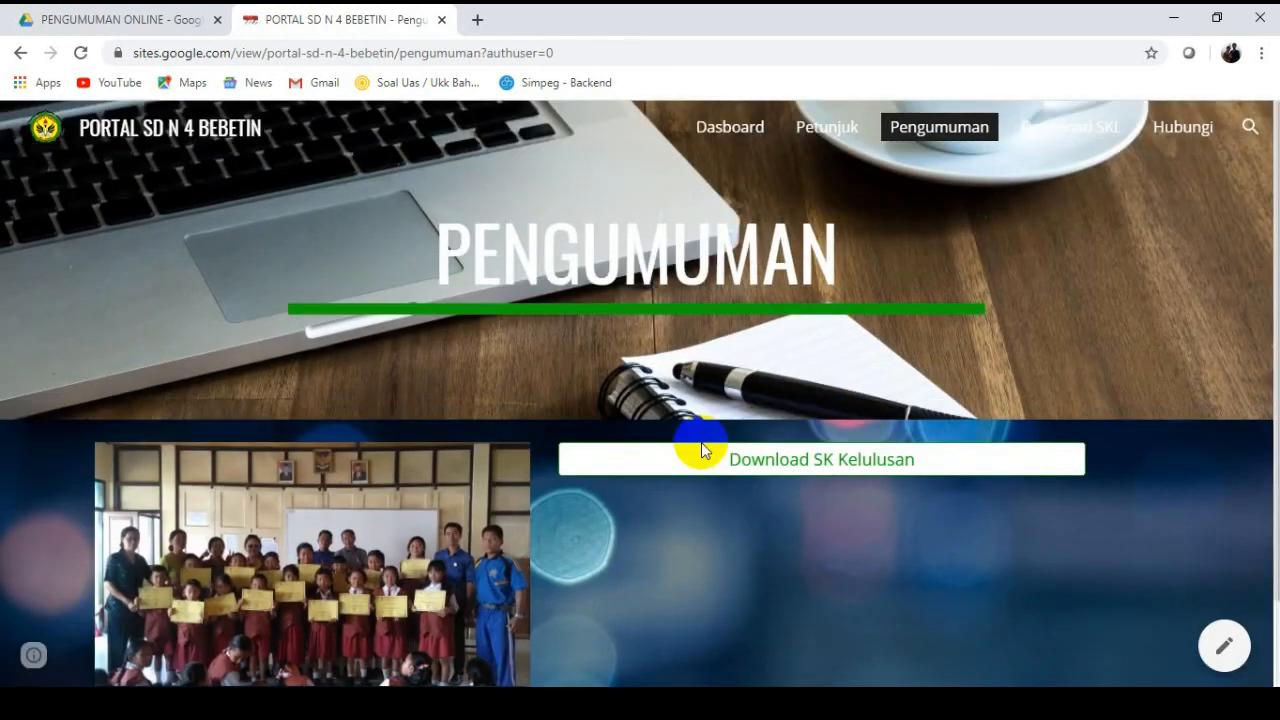
click(826, 470)
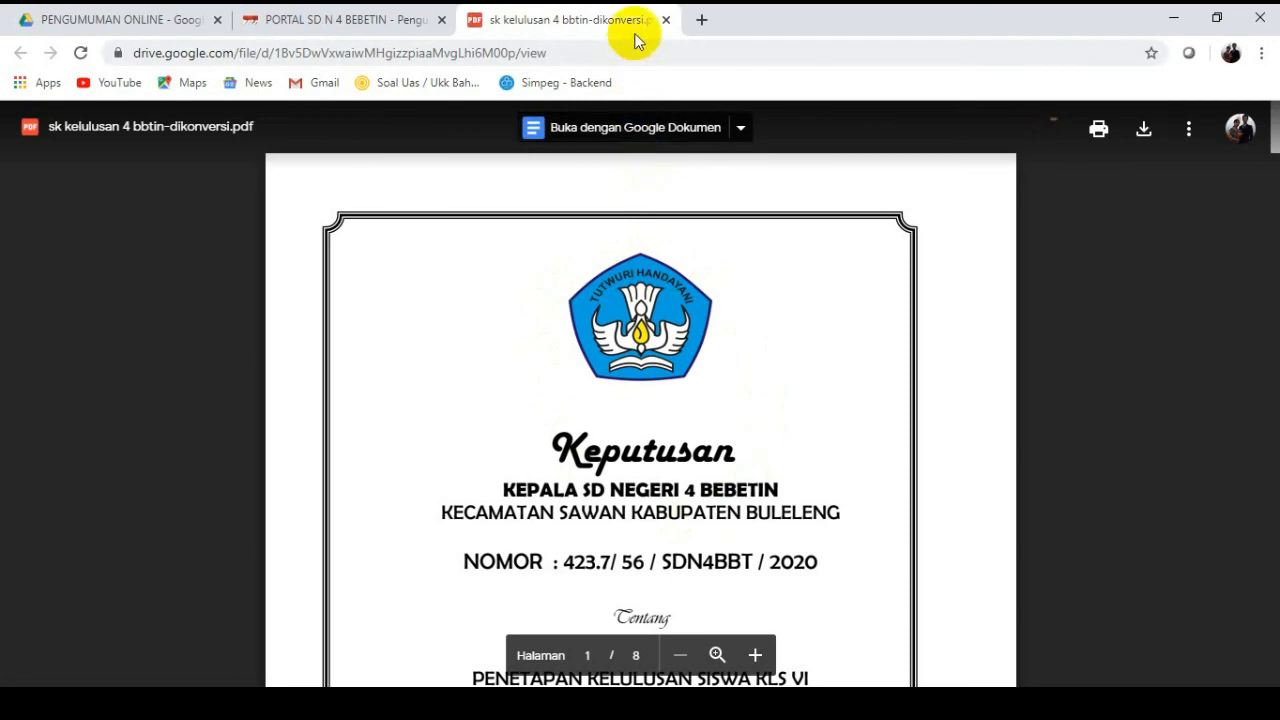
click(388, 22)
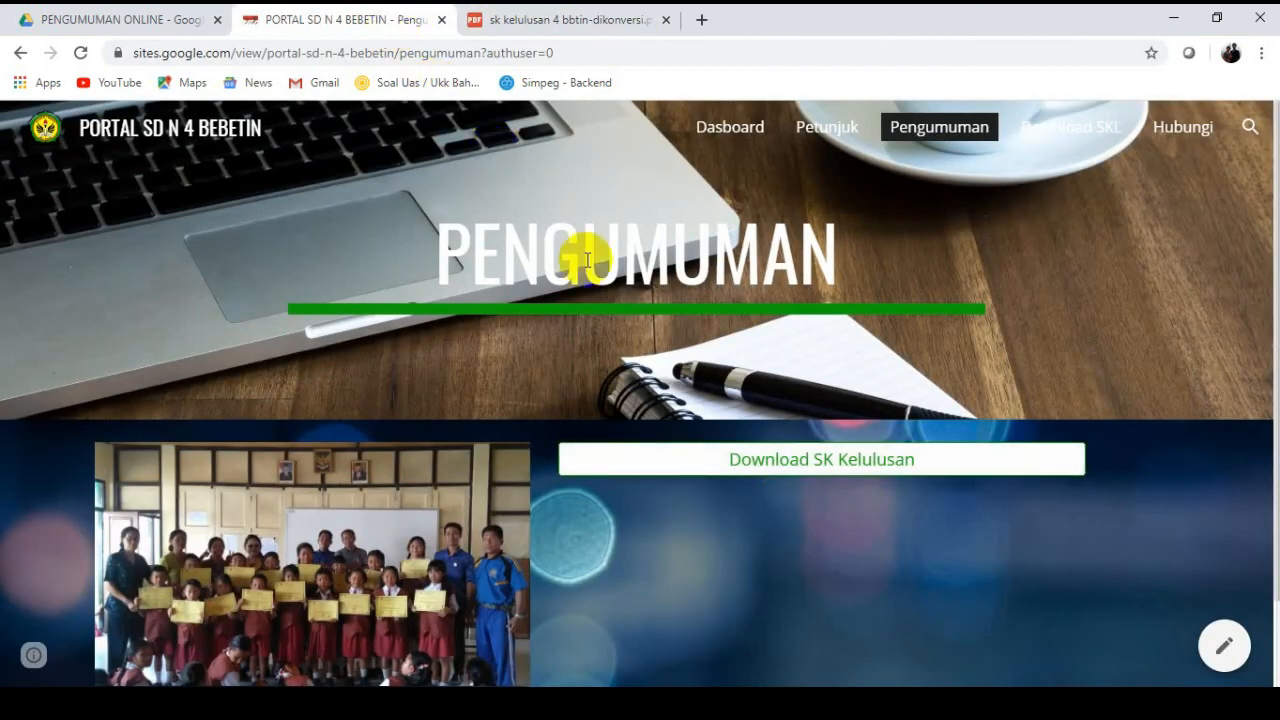
scroll(933, 565, down, 1)
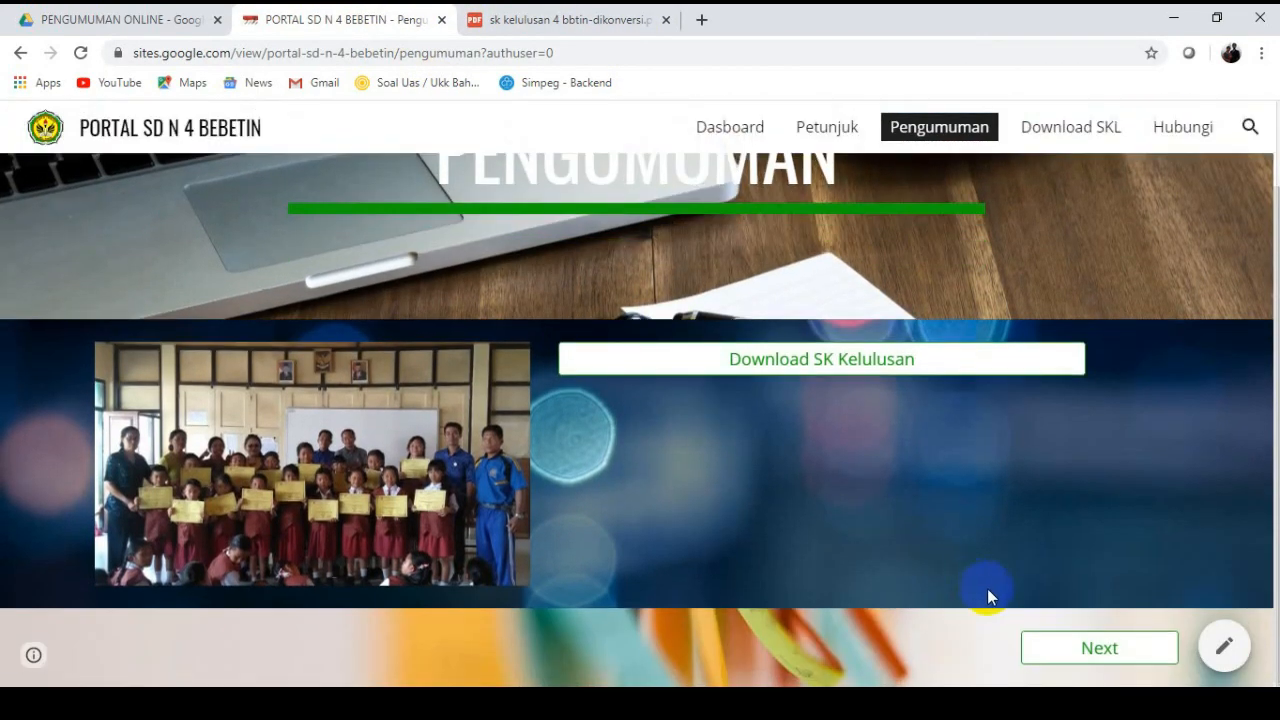
Proceed to the Download SKL page through Next and examine the embedded Formulir Pengumuman Online form.
click(1090, 648)
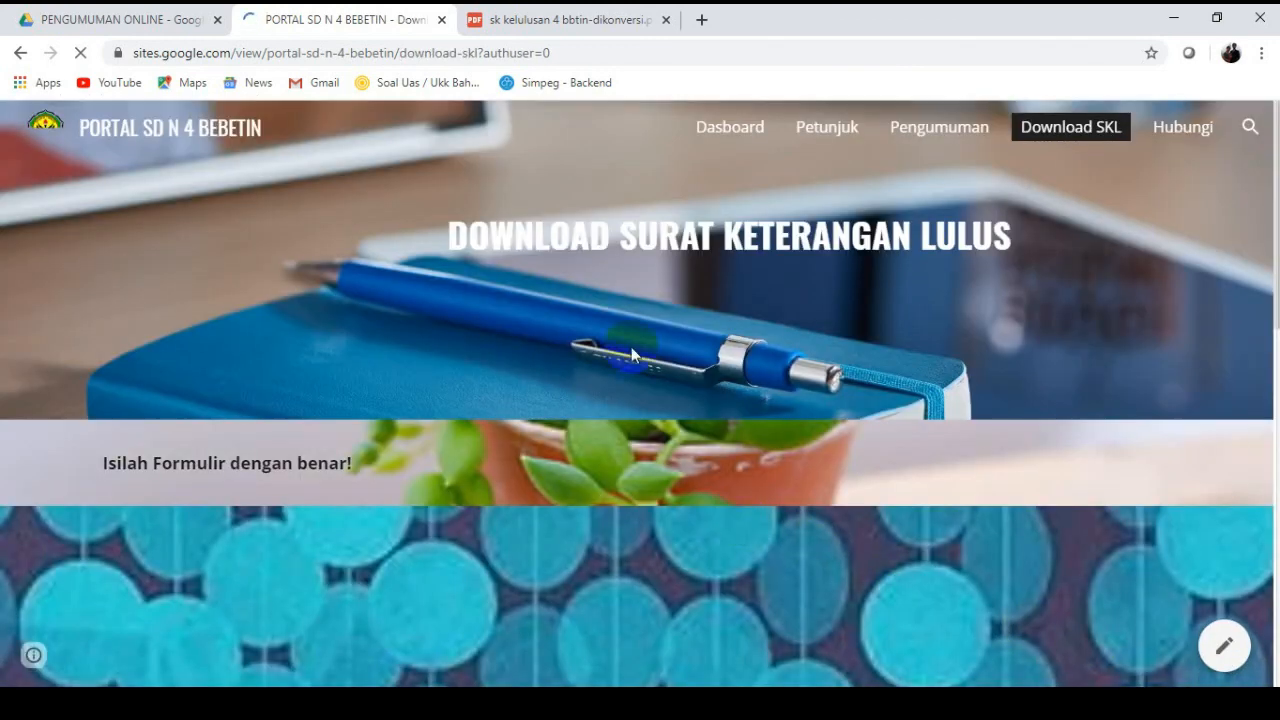
scroll(604, 350, down, 2)
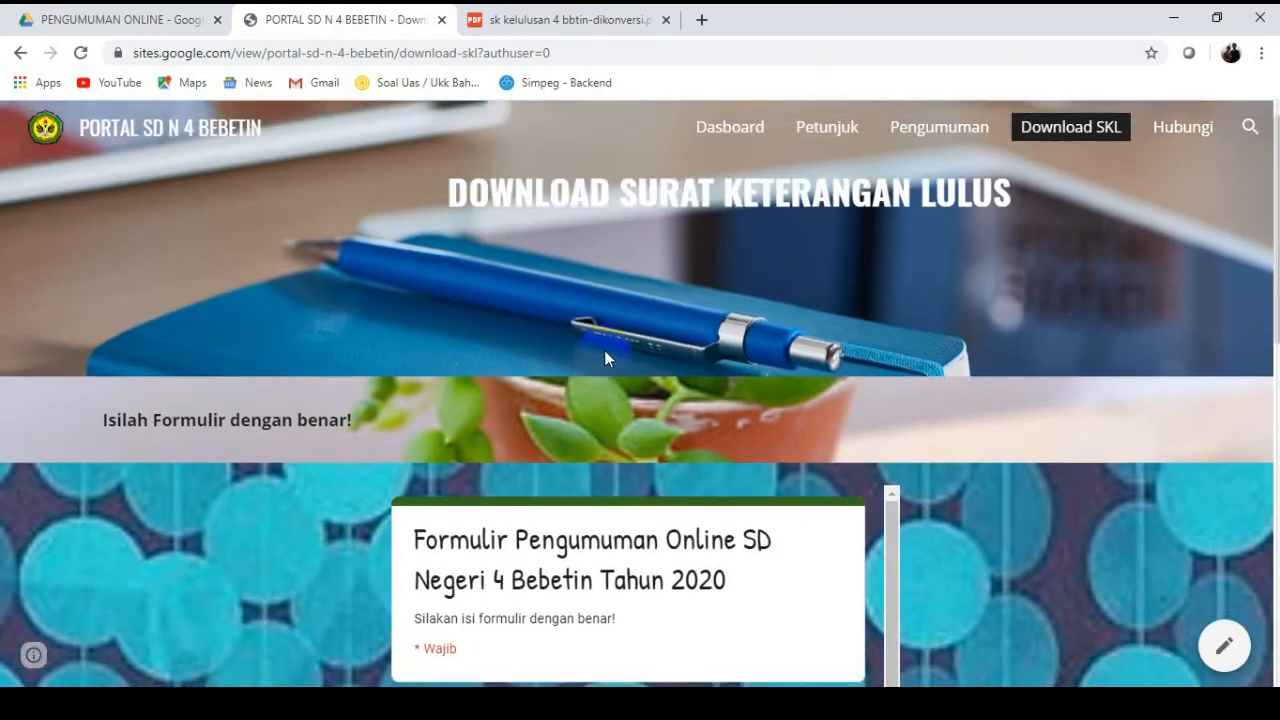
scroll(624, 418, down, 4)
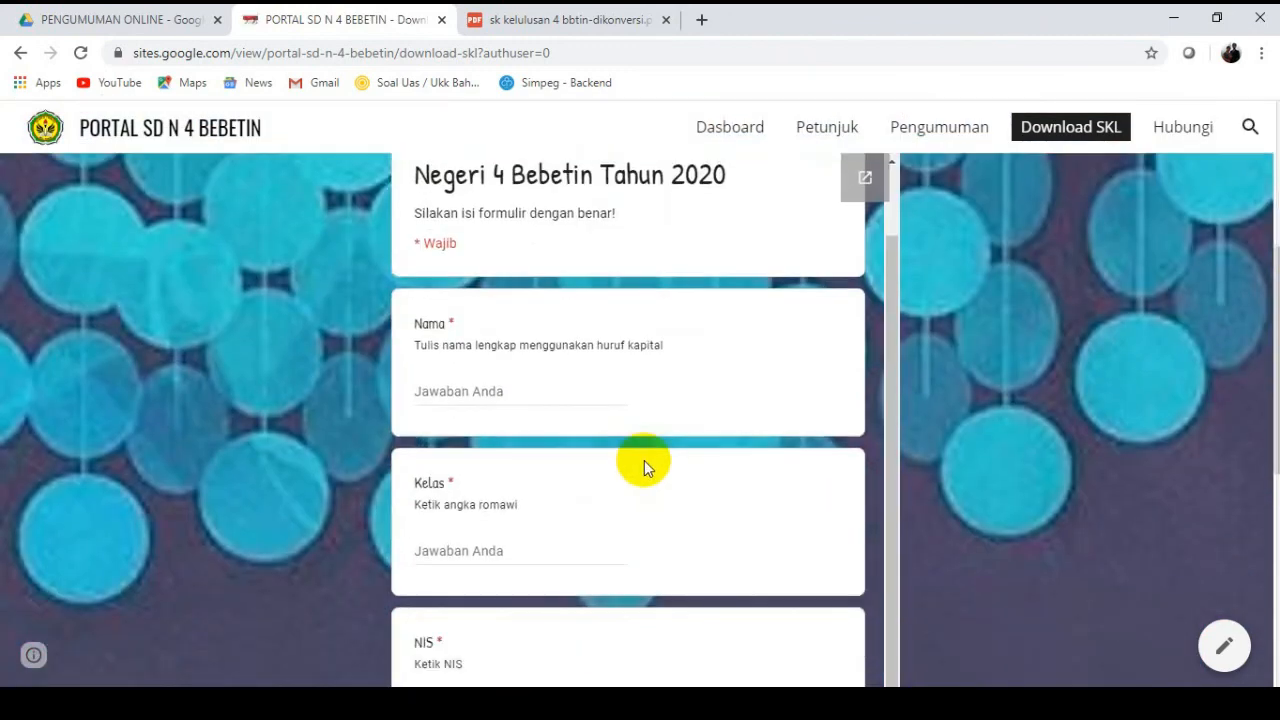
scroll(644, 460, up, 1)
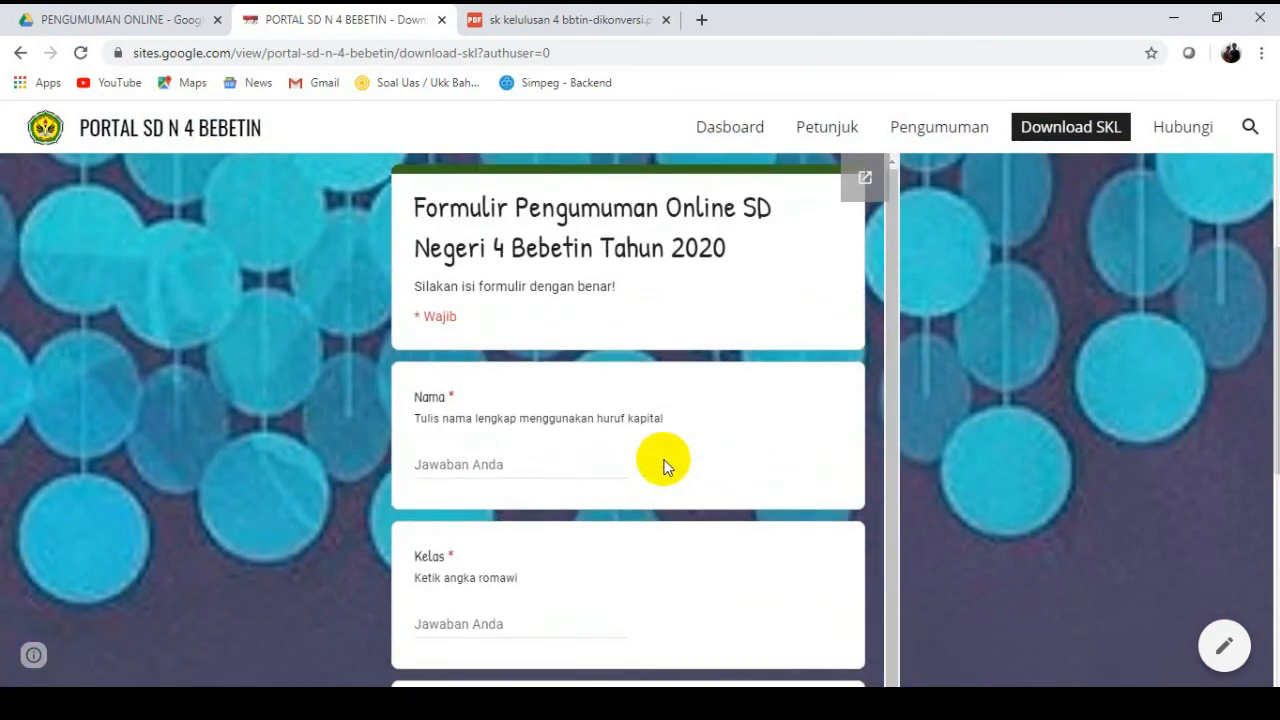
Visit the Hubungi page with its WhatsApp chat link and close the SK Kelulusan PDF.
click(1182, 136)
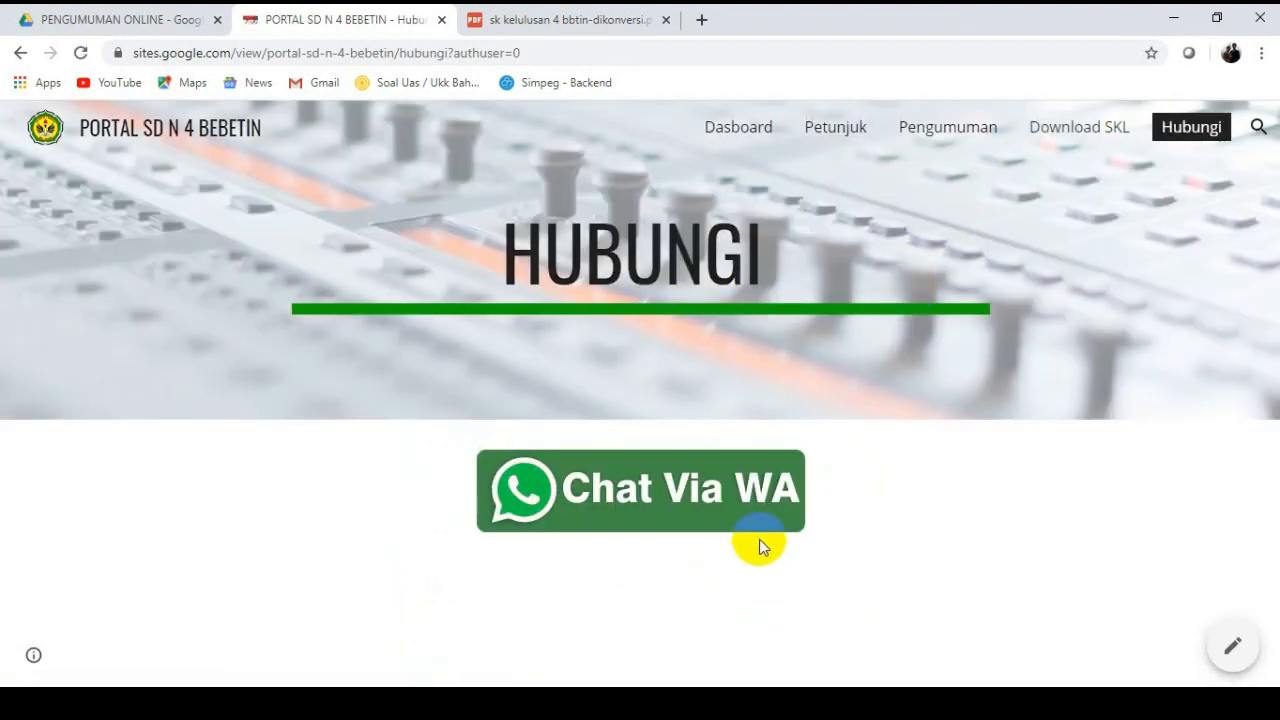
click(665, 19)
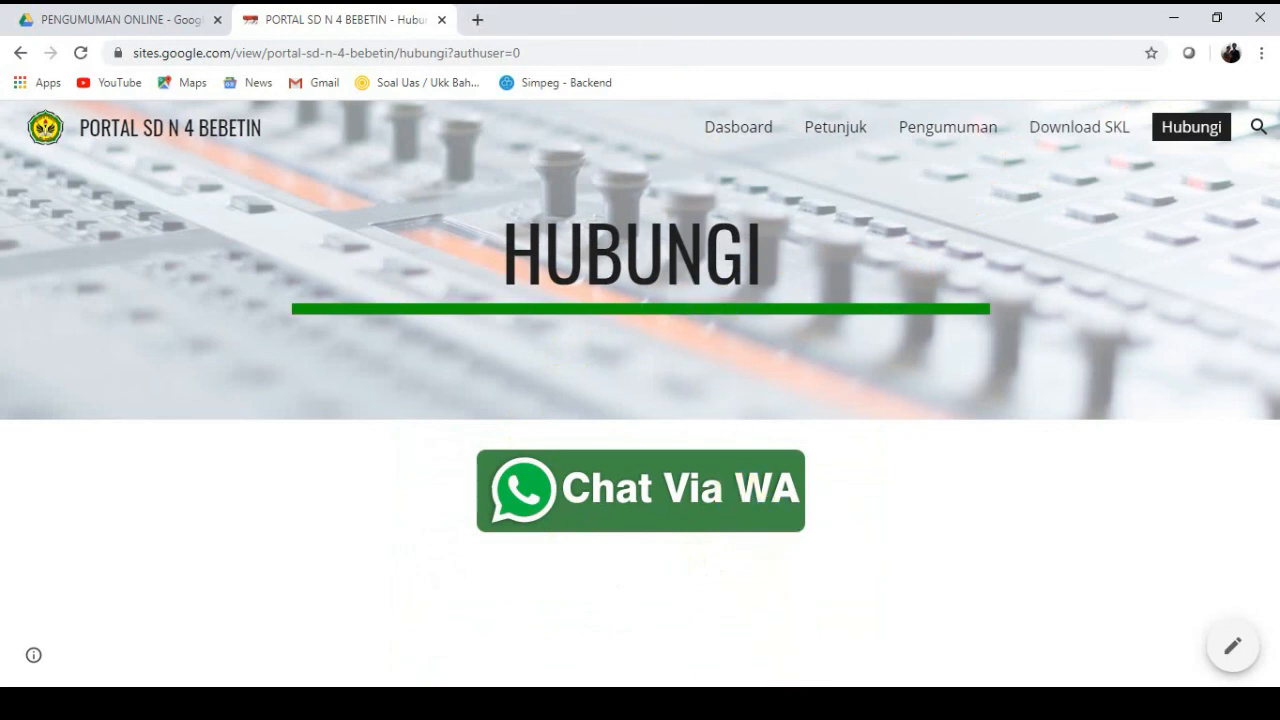